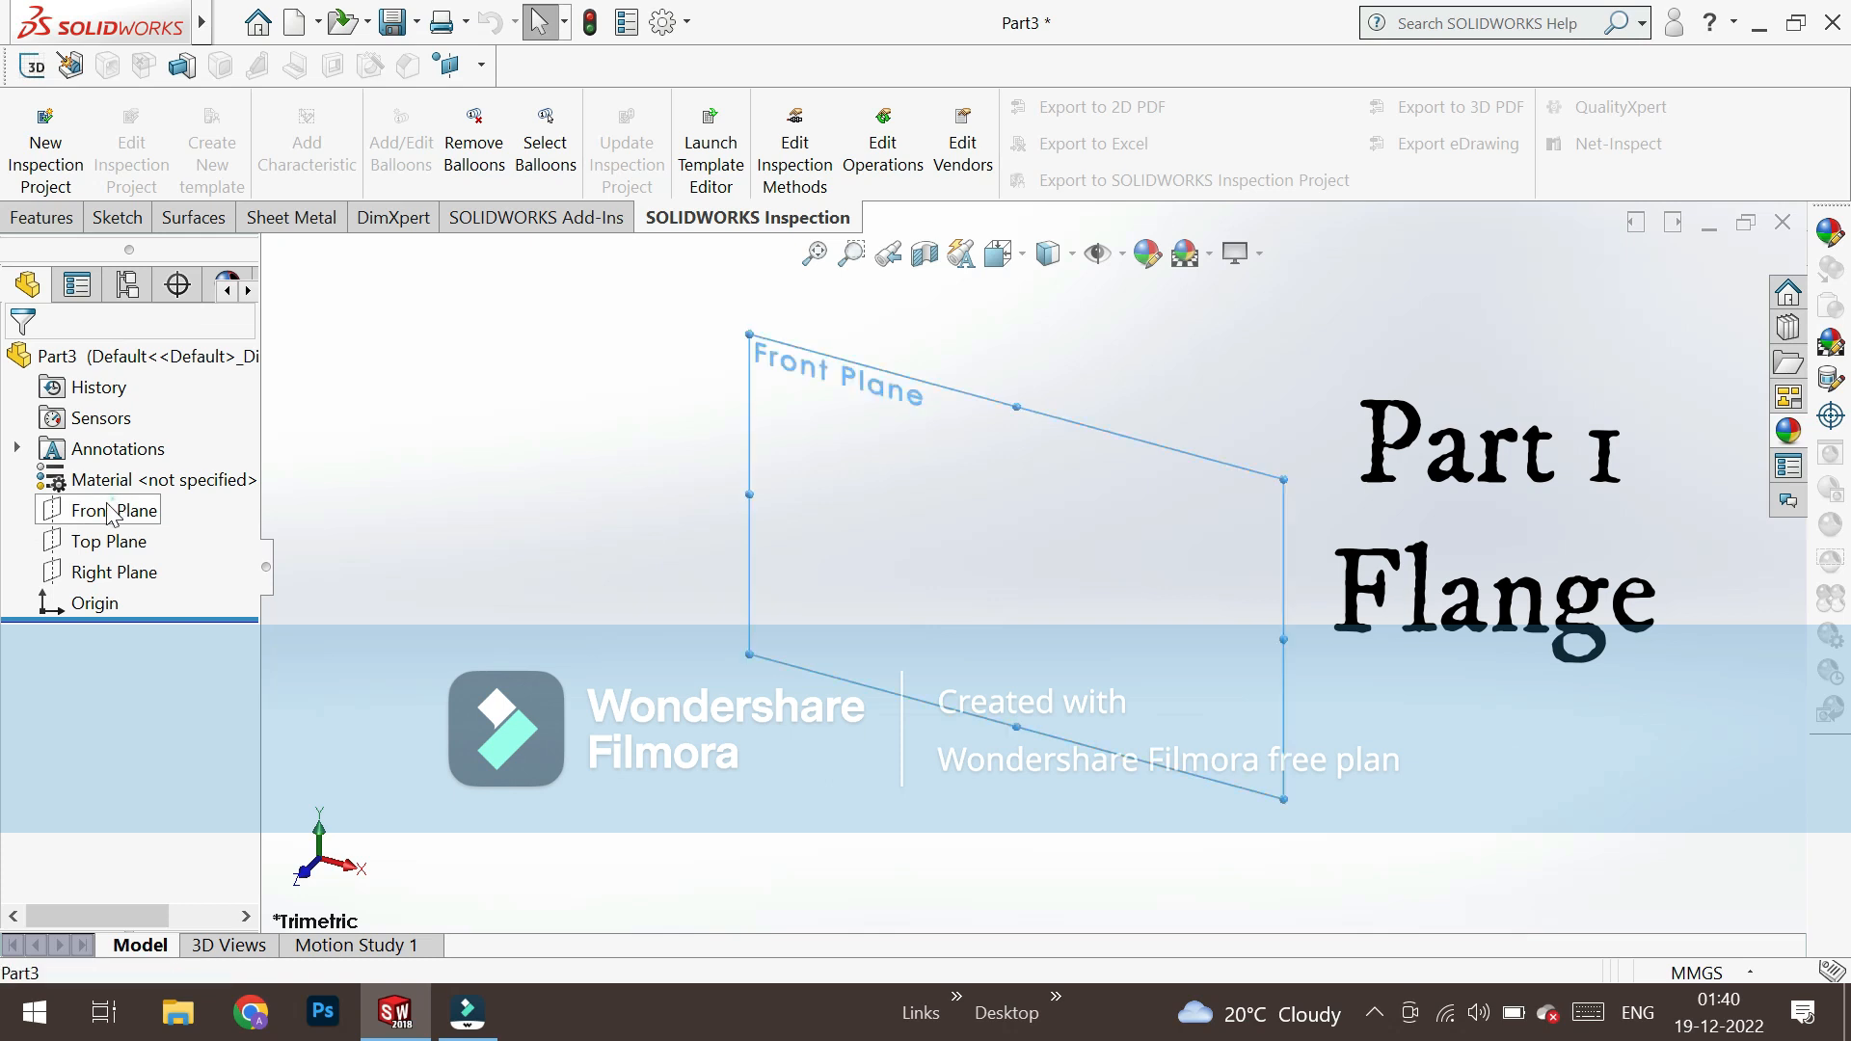
Sketch a circle centred on the origin of the Front Plane and set its diameter to 250 mm.
left_click(215, 114)
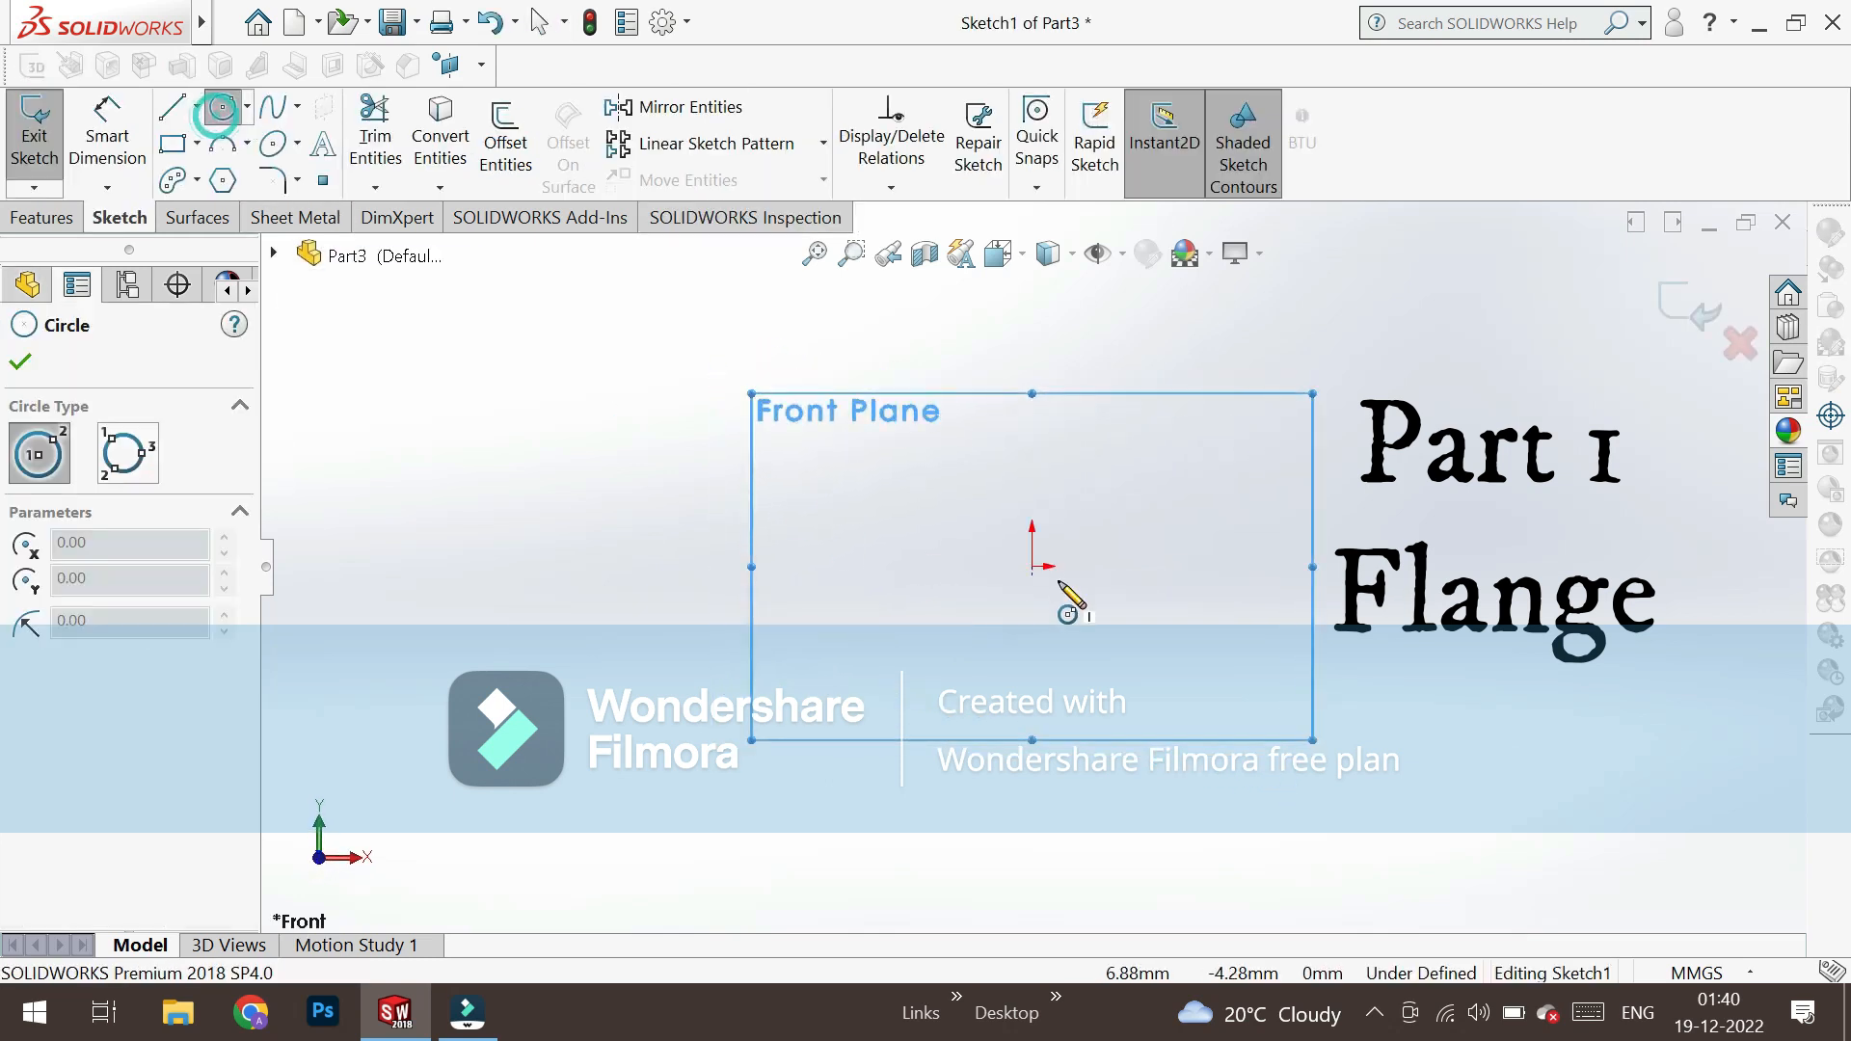
left_click_drag(1031, 566, 1263, 652)
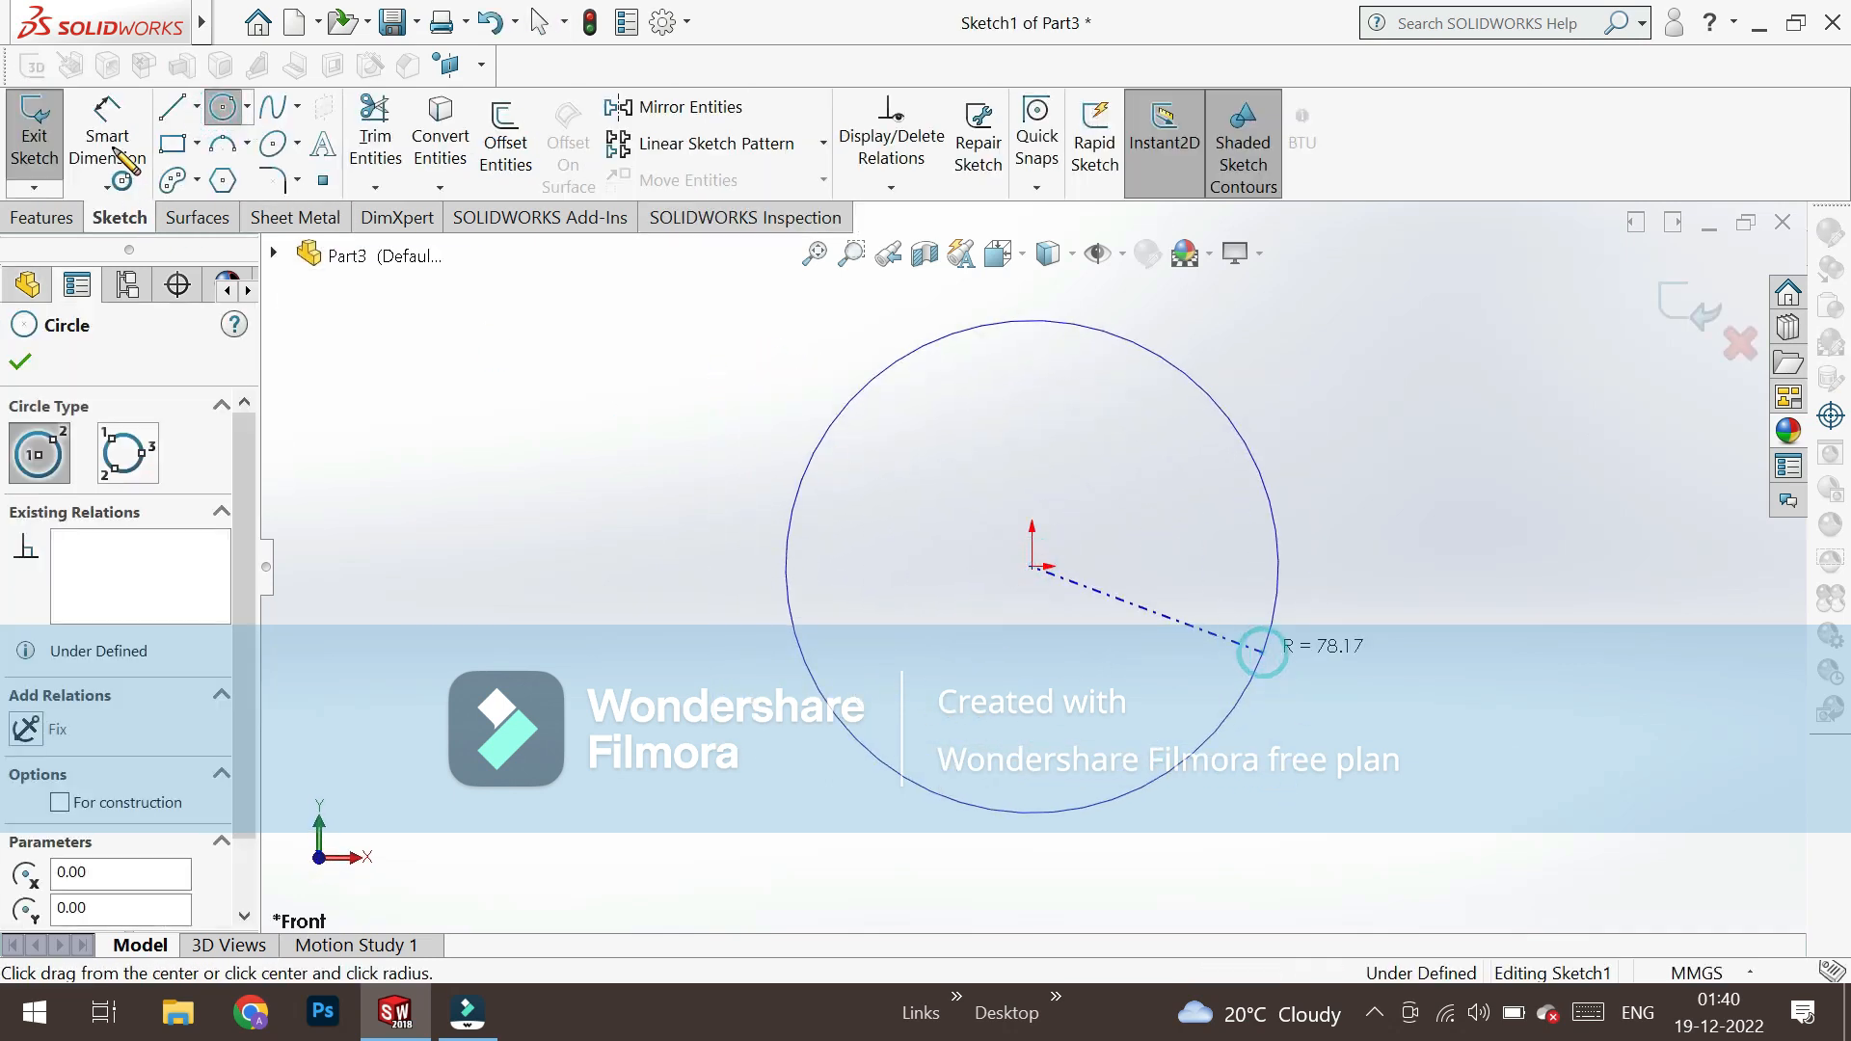
left_click(107, 135)
left_click(789, 569)
left_click(650, 546)
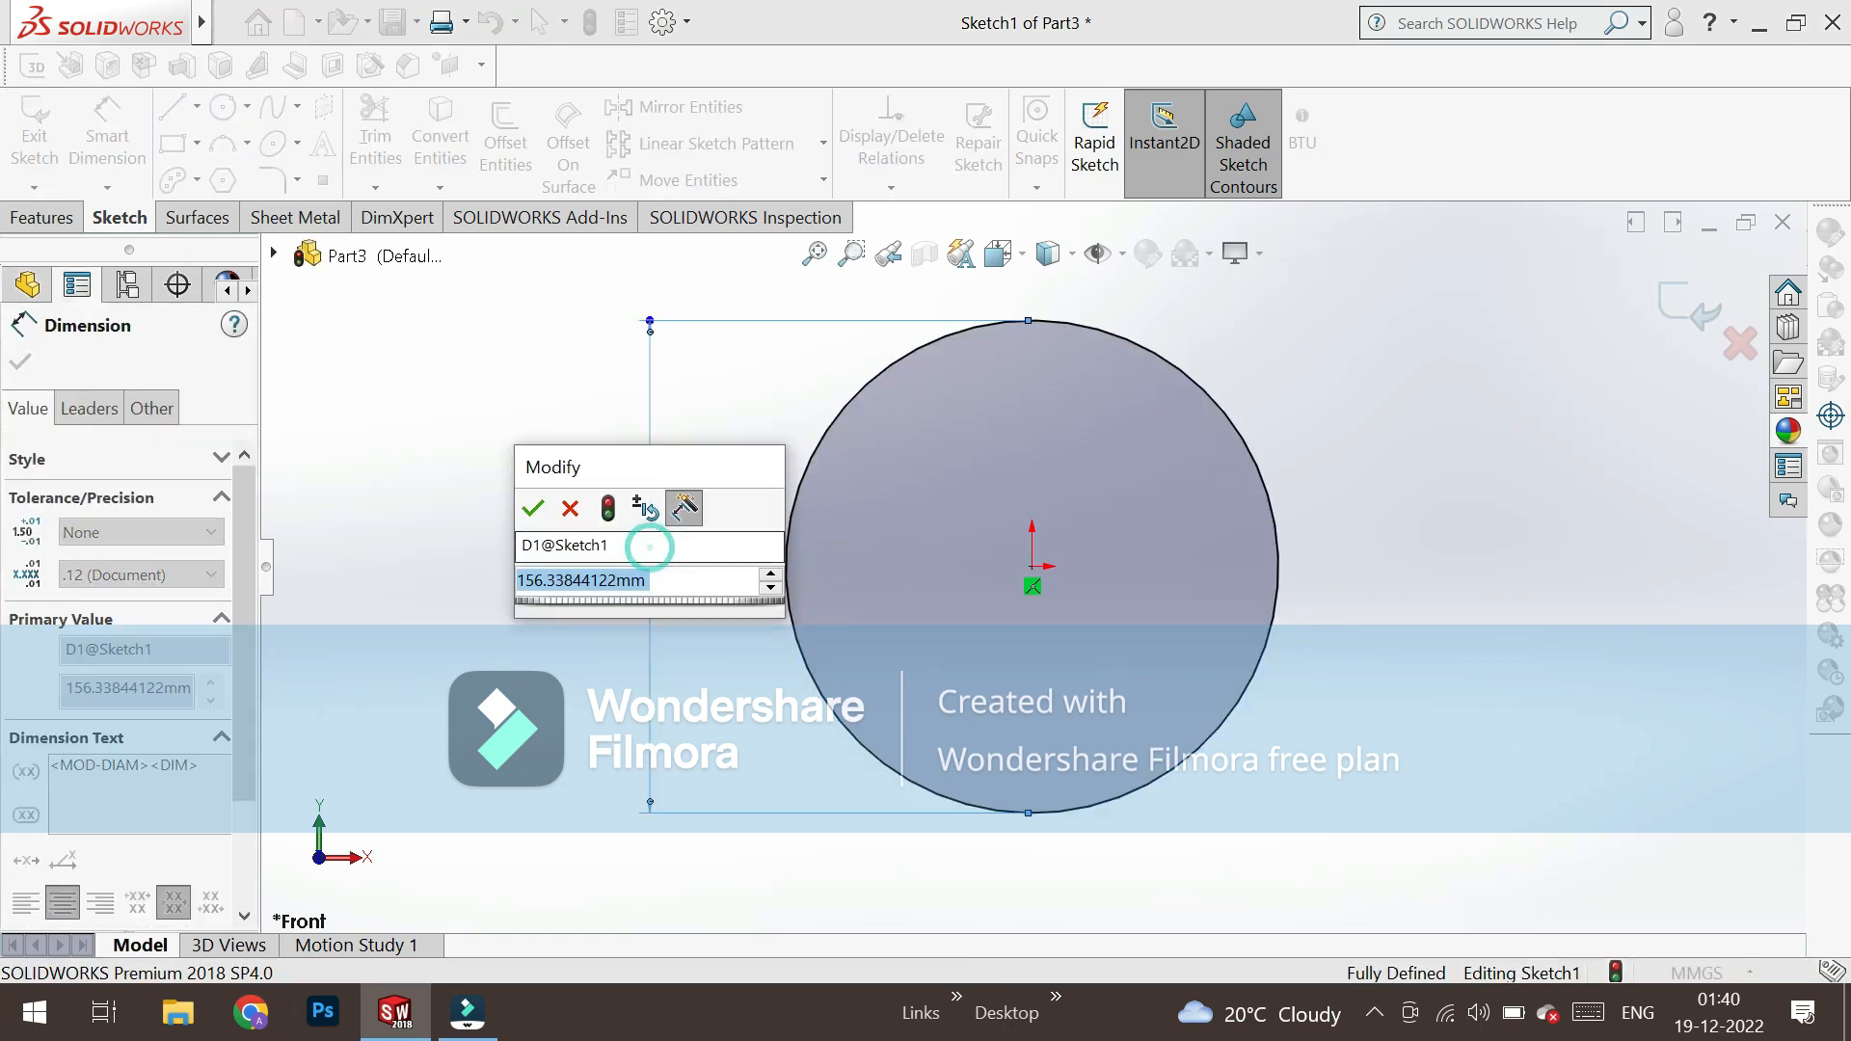
type("250")
key("Return")
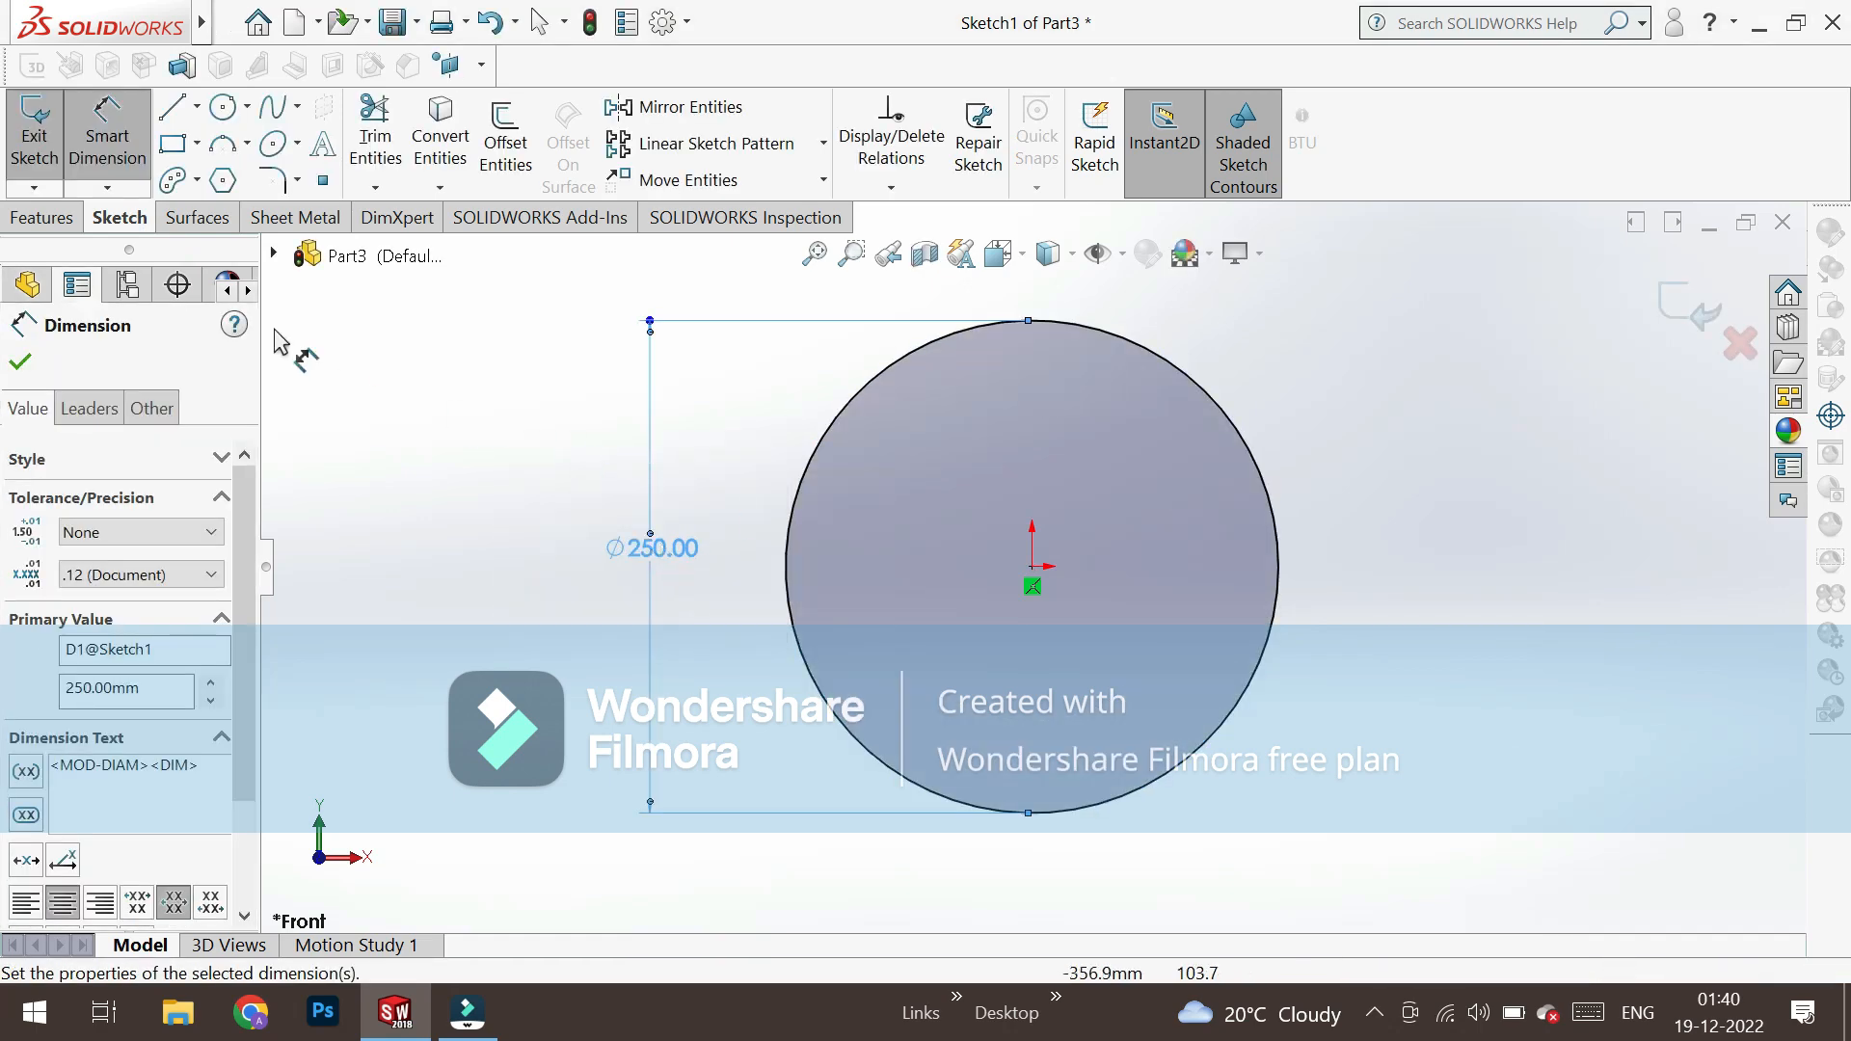
Extrude the 250 mm circle 20 mm as a blind boss to form the flange disc.
left_click(39, 212)
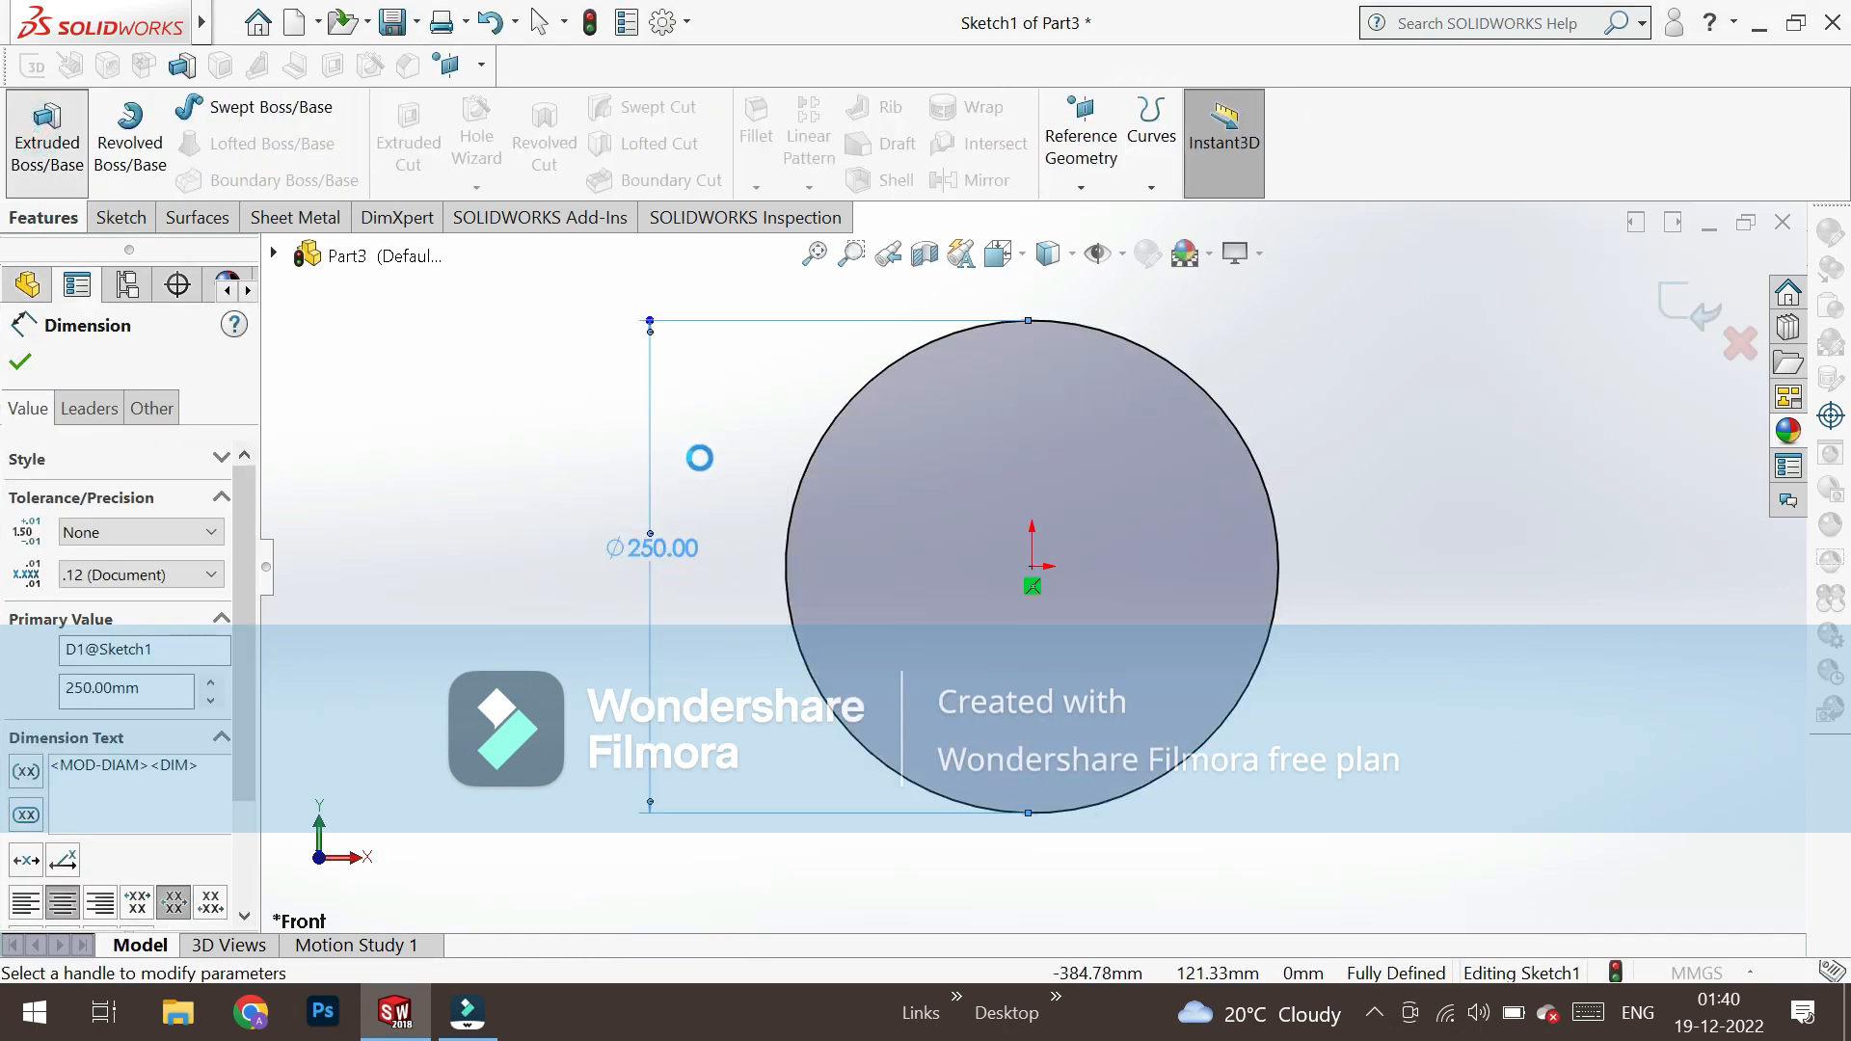
middle_click_drag(581, 575, 513, 635)
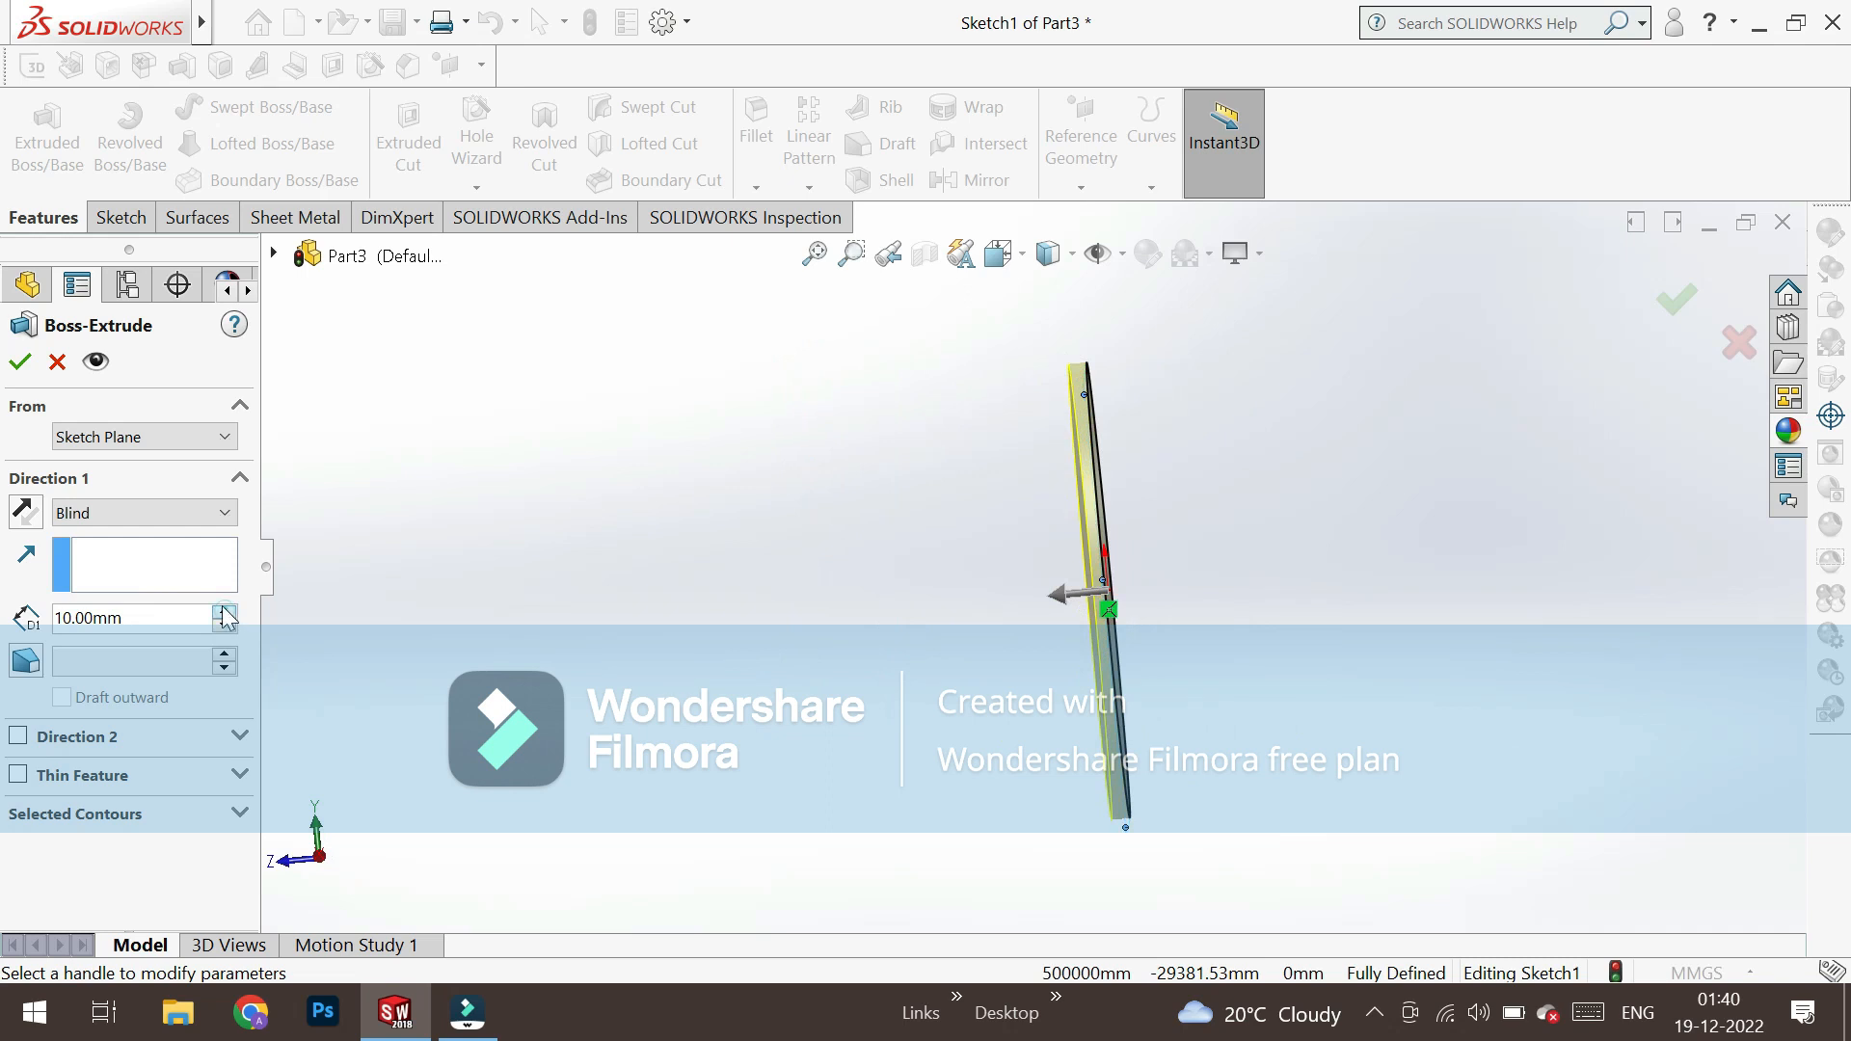
left_click(224, 611)
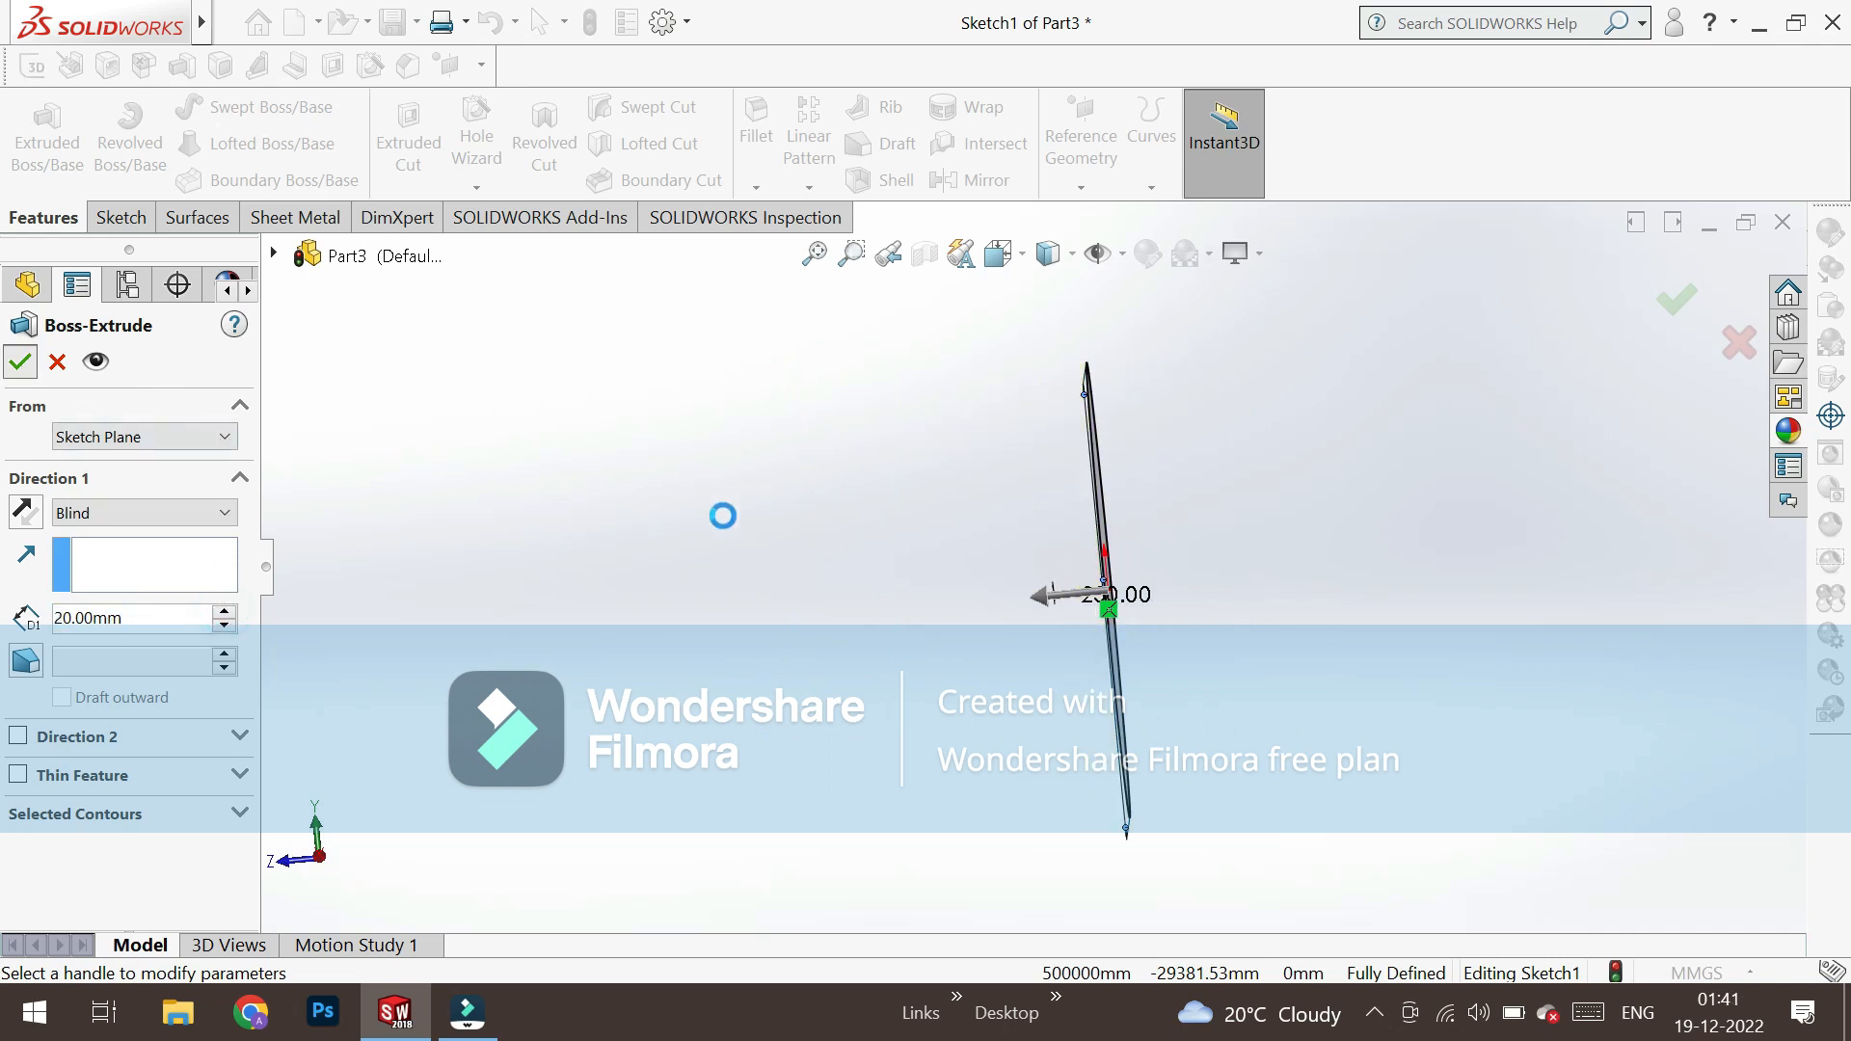
key("Return")
Sketch a circle about 174 mm in diameter, centred on the origin, on the disc's front face.
middle_click_drag(729, 527, 1023, 600)
left_click(1133, 573)
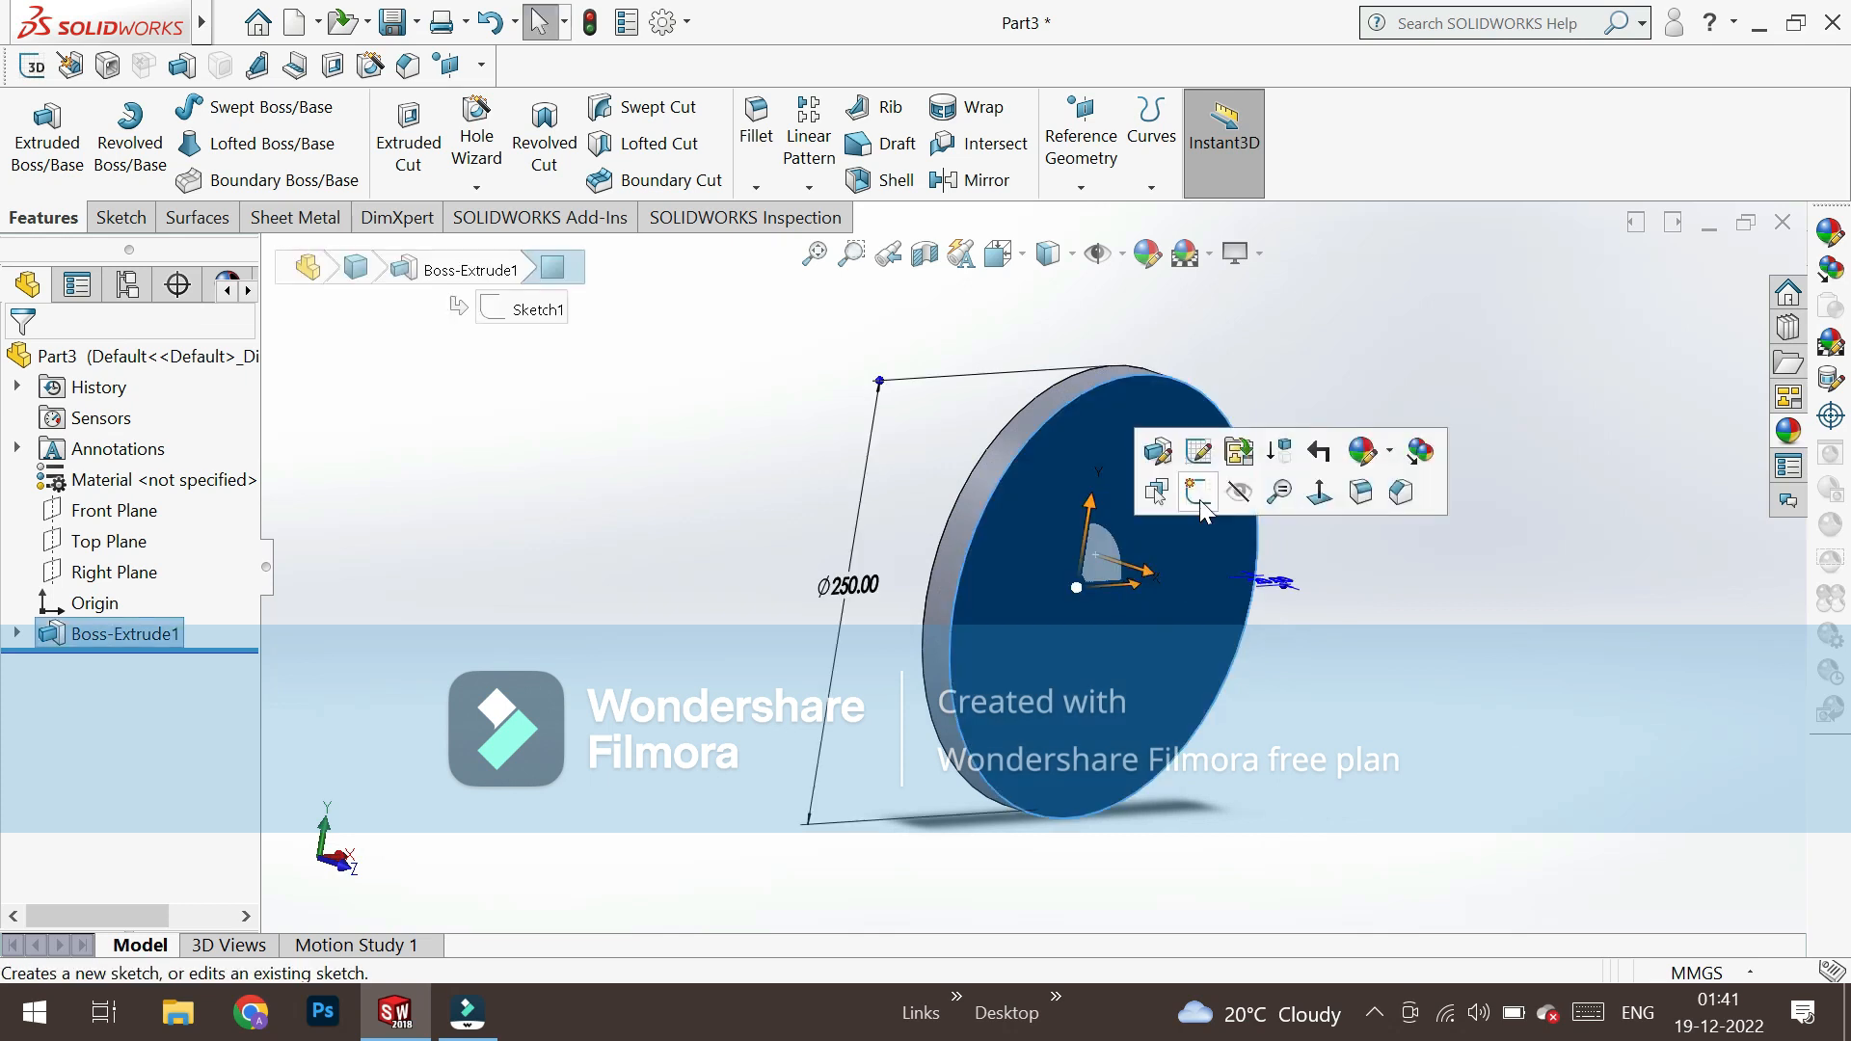
left_click(1197, 498)
left_click(114, 665)
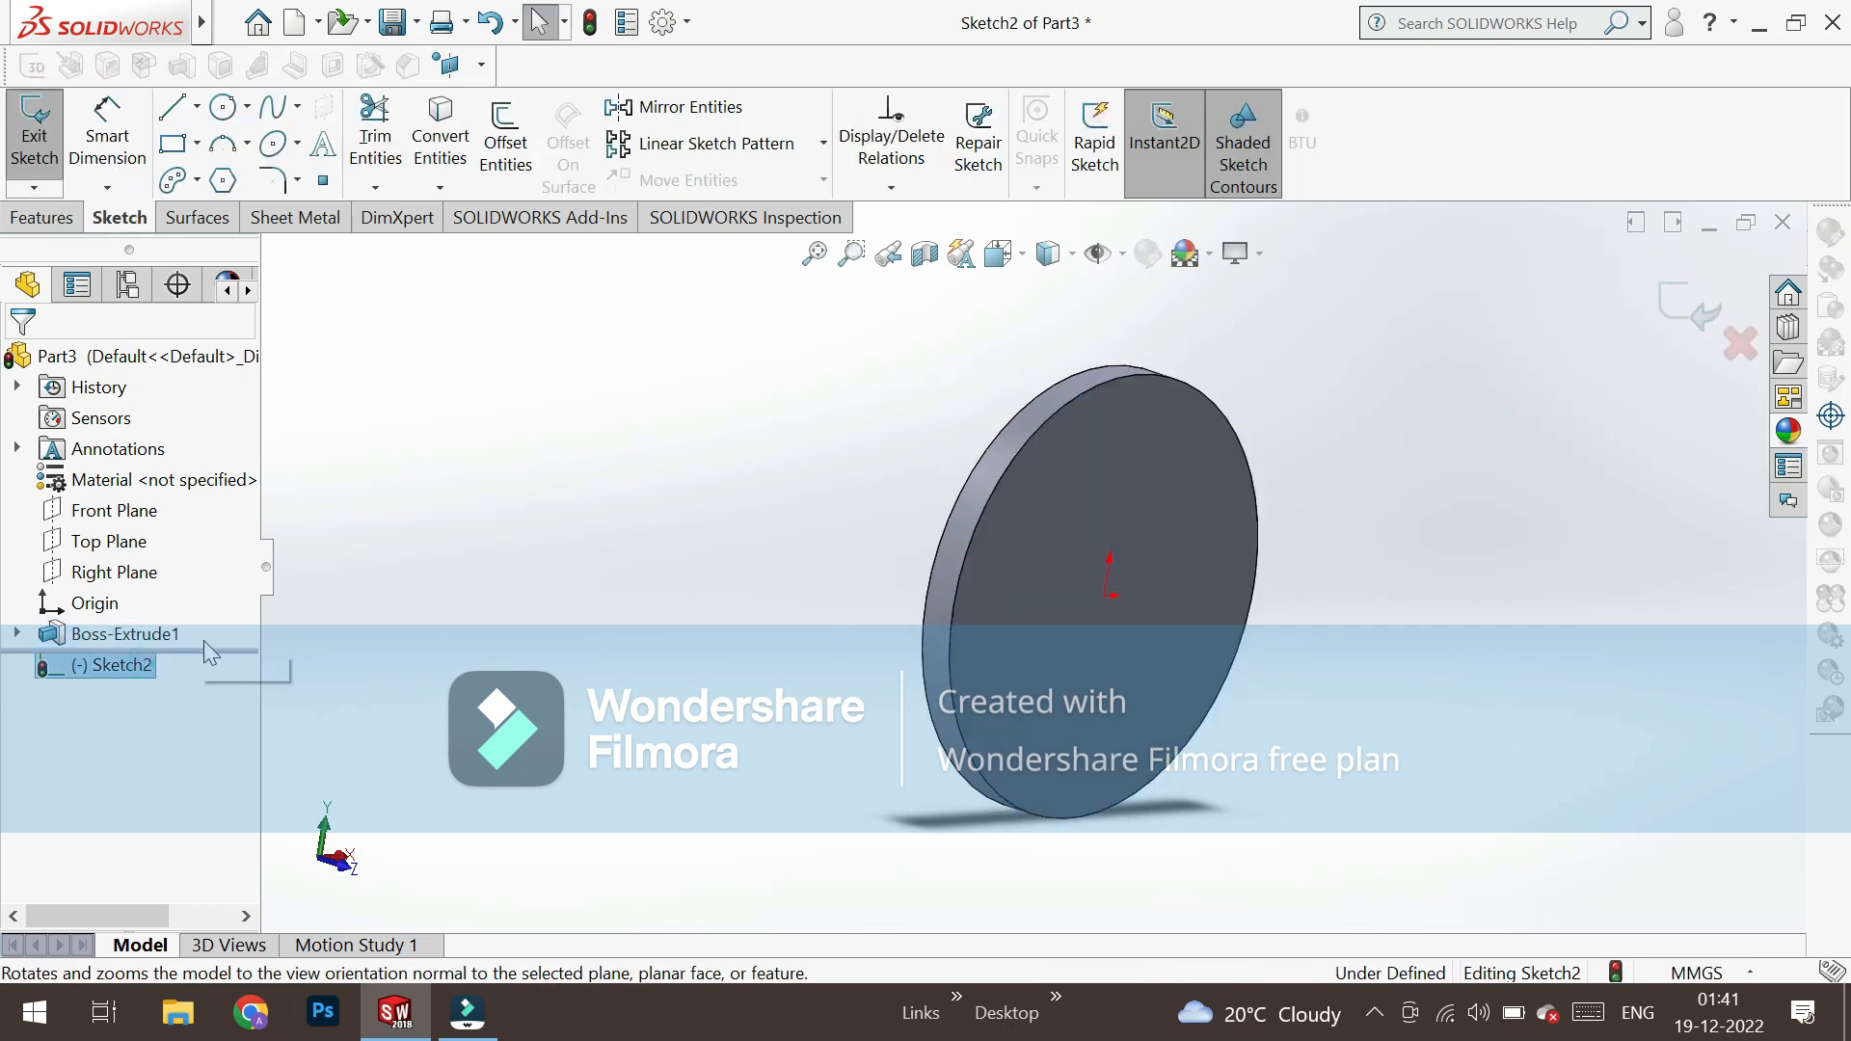
left_click(205, 640)
left_click(225, 108)
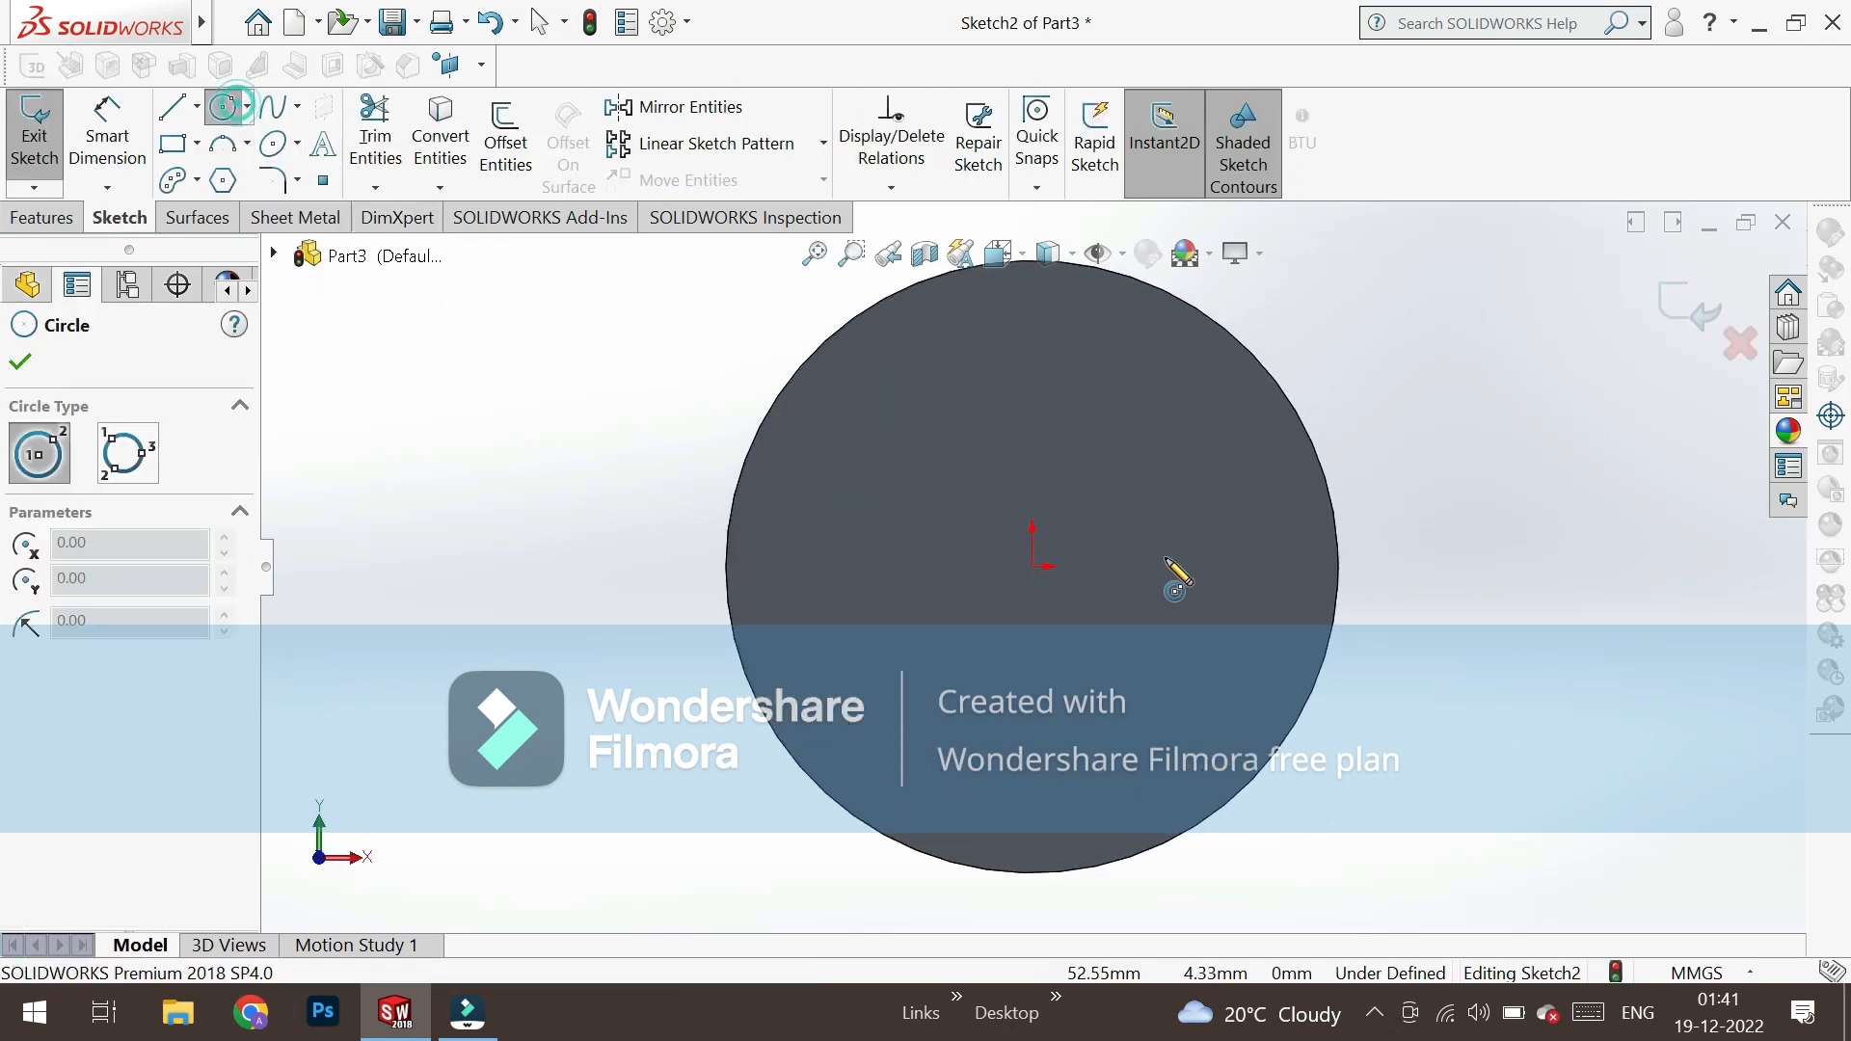
left_click(1032, 567)
left_click(819, 559)
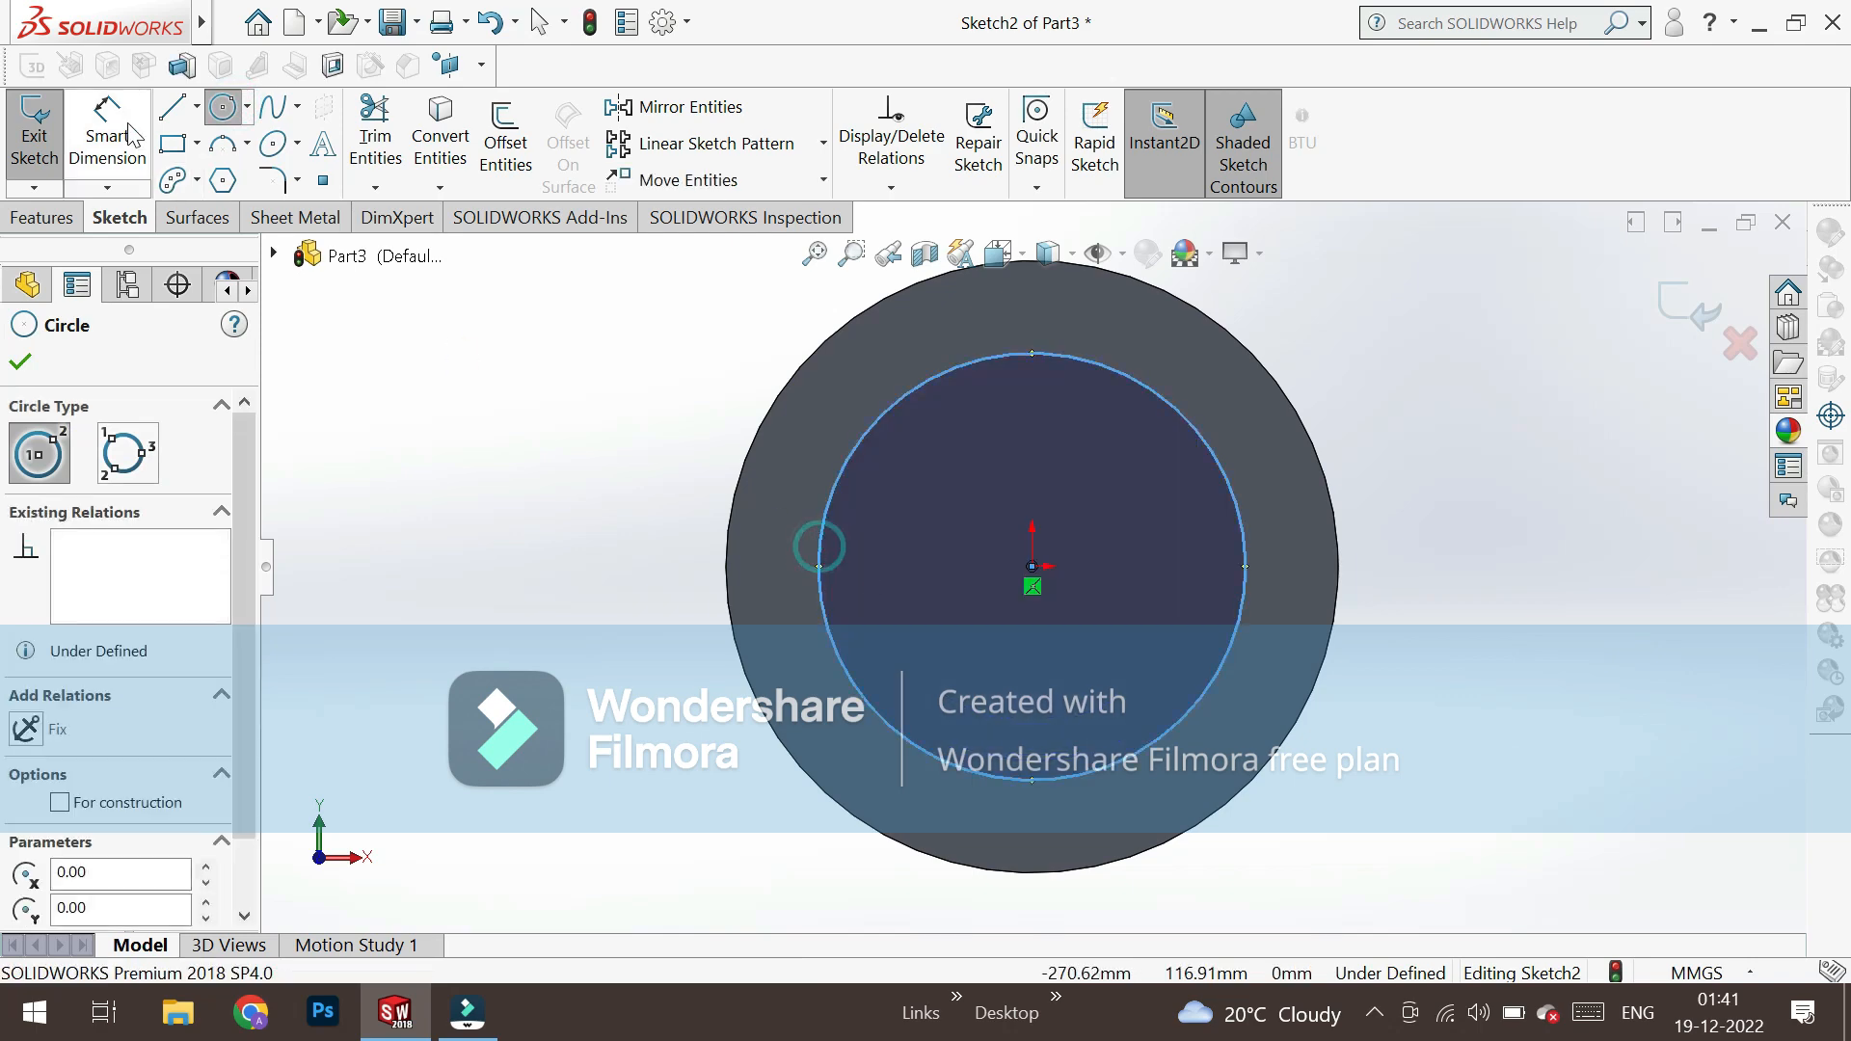
Dimension the inner circle and set its diameter to 170 mm.
left_click(128, 131)
left_click(815, 575)
left_click(602, 578)
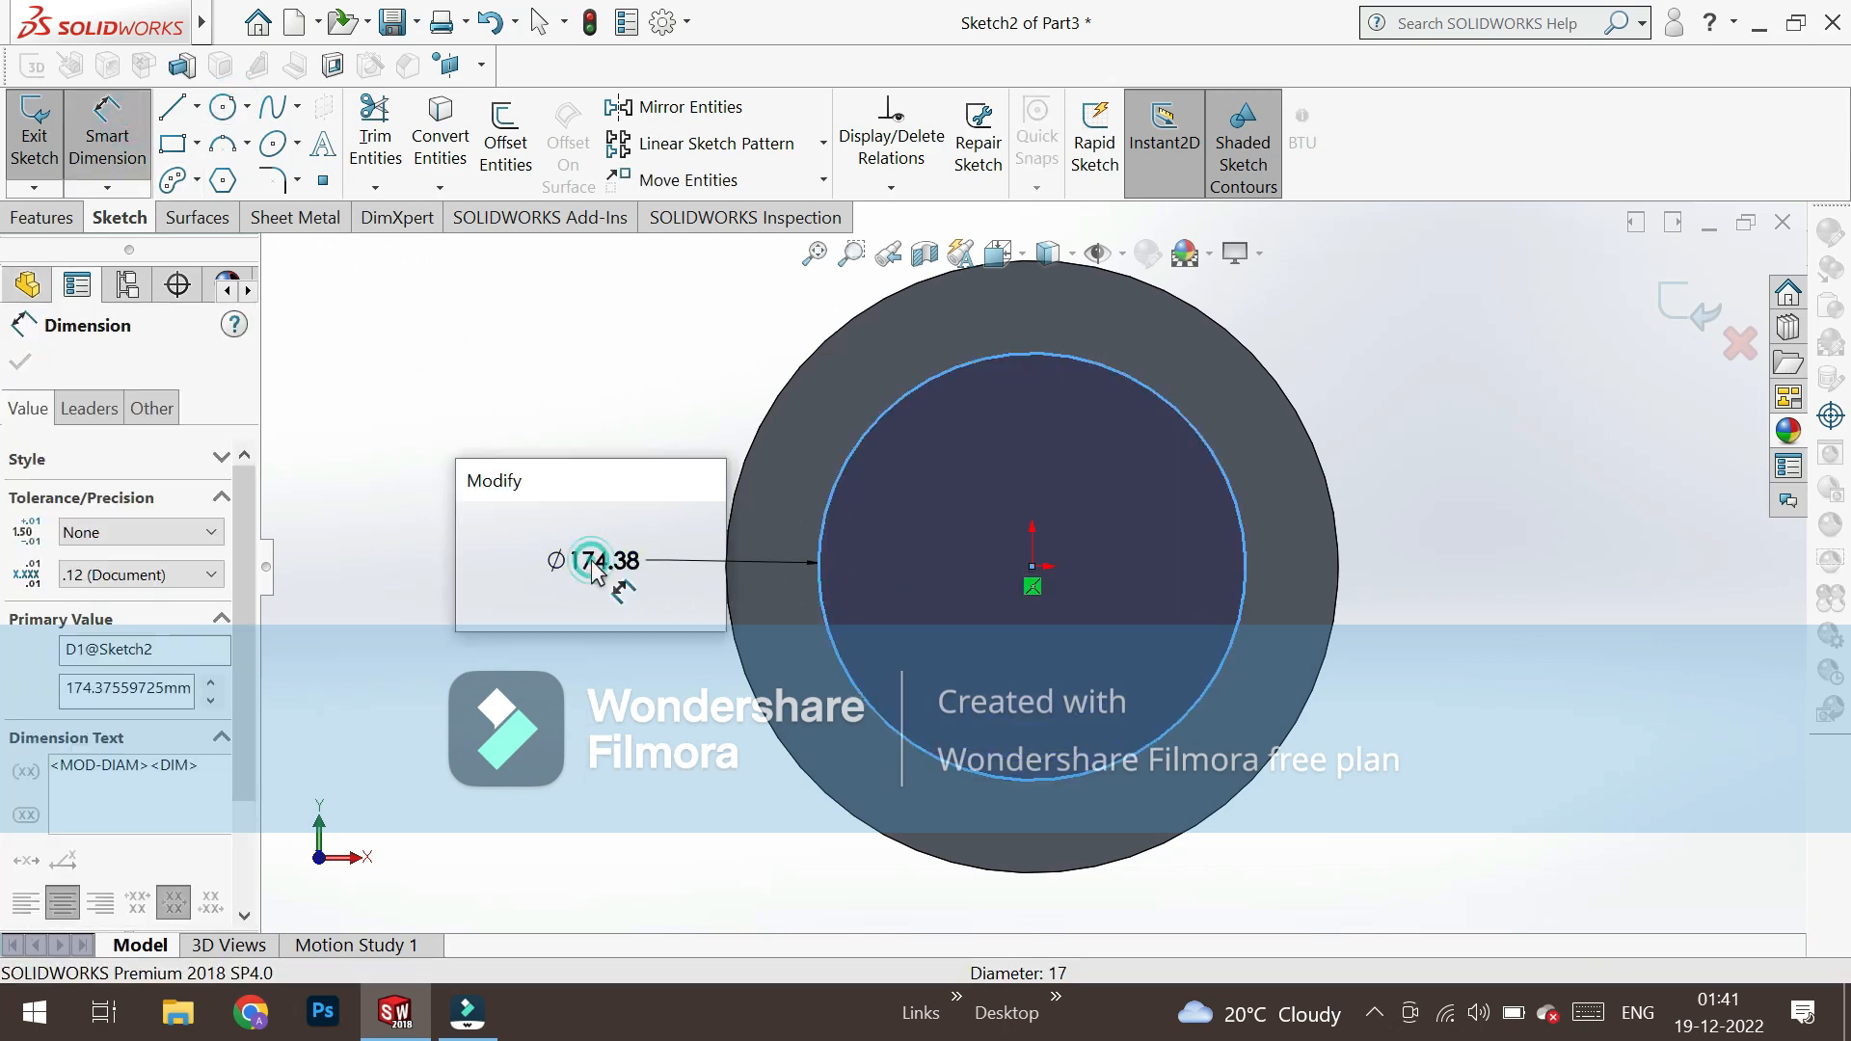
type("170")
key("Return")
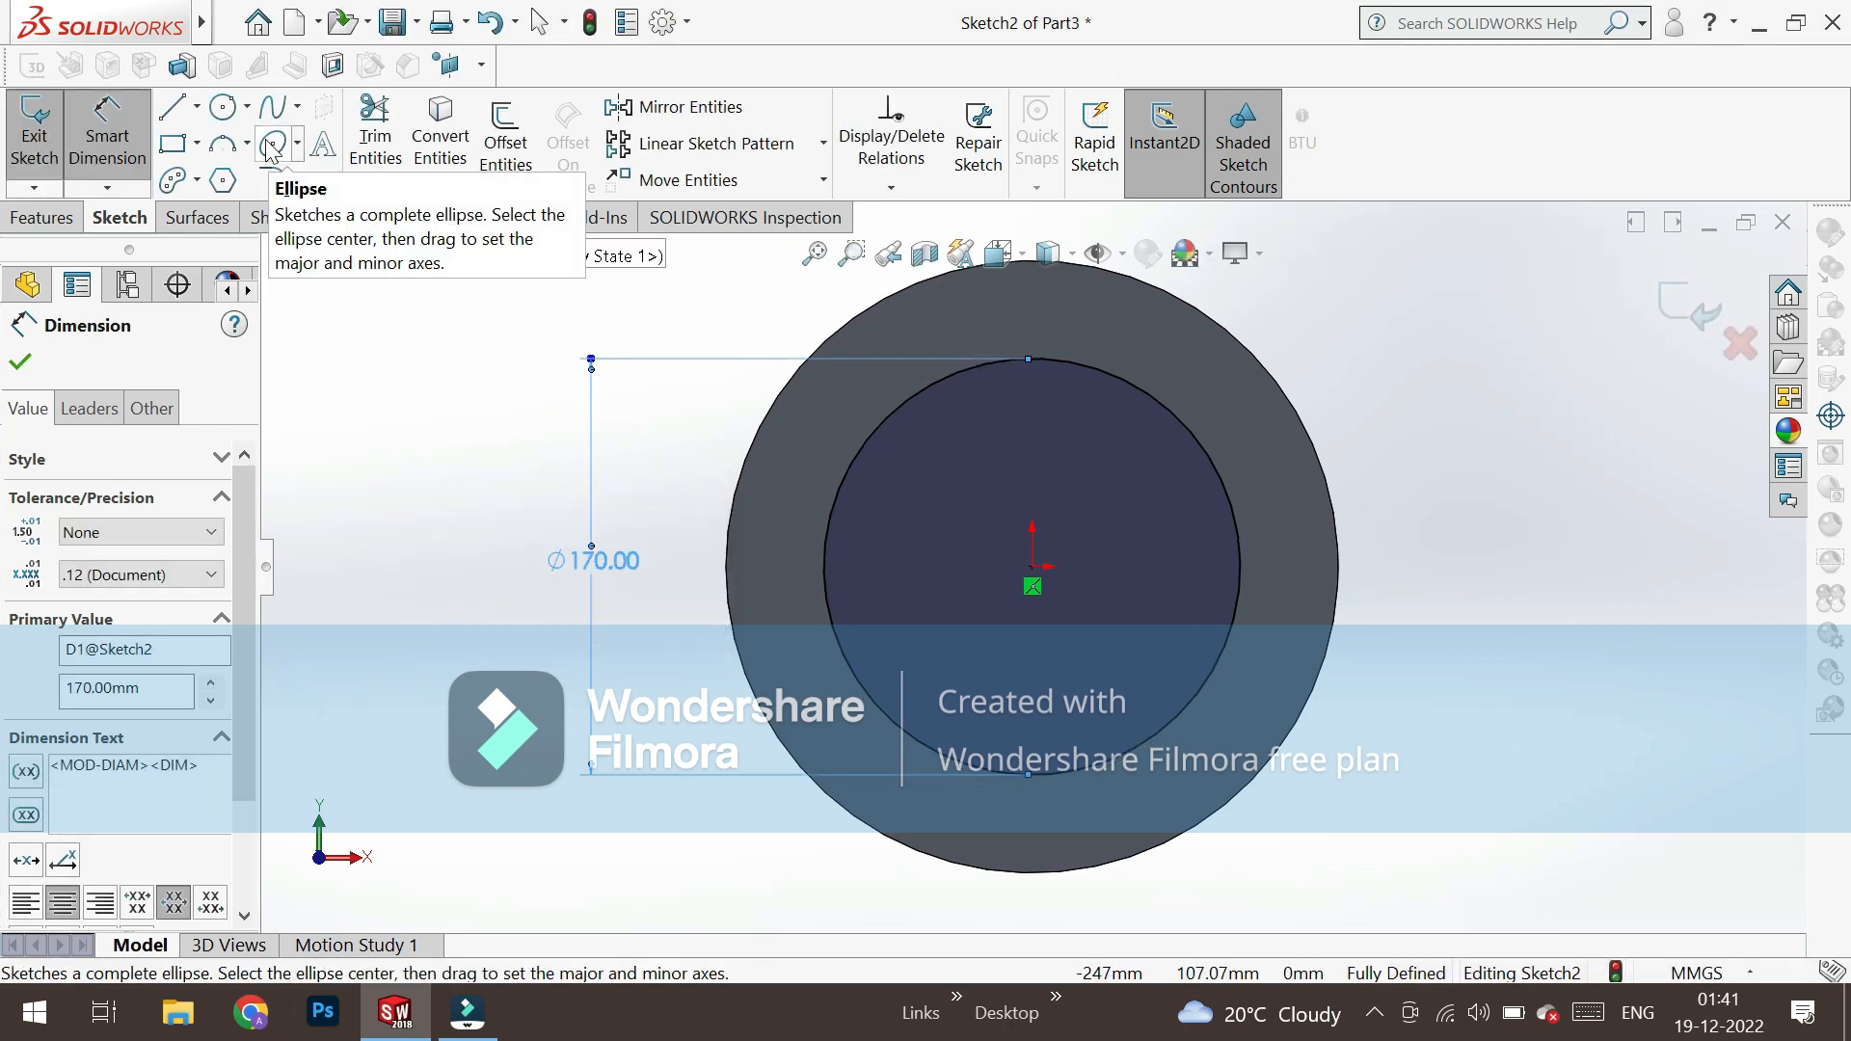
Extrude the 170 mm circle 150 mm outward from the disc, merged with it, to form the hub.
left_click(34, 130)
left_click(140, 219)
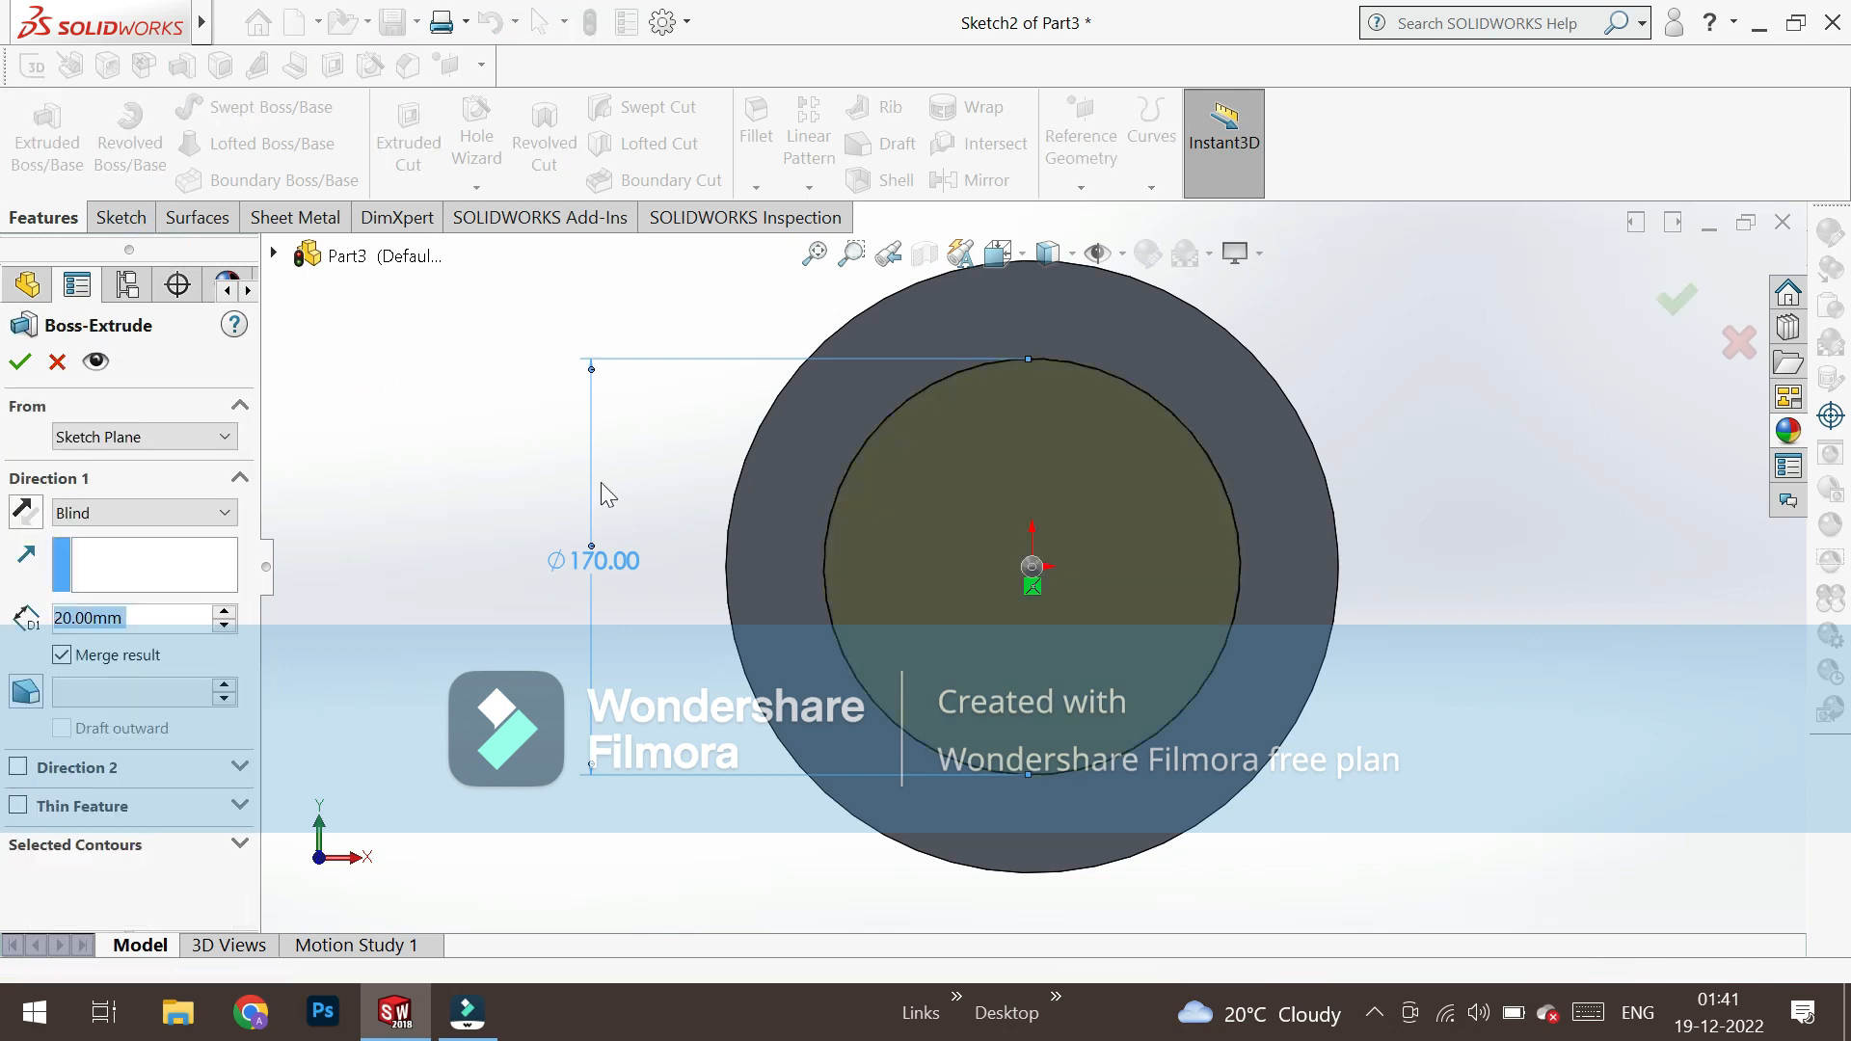
type("150")
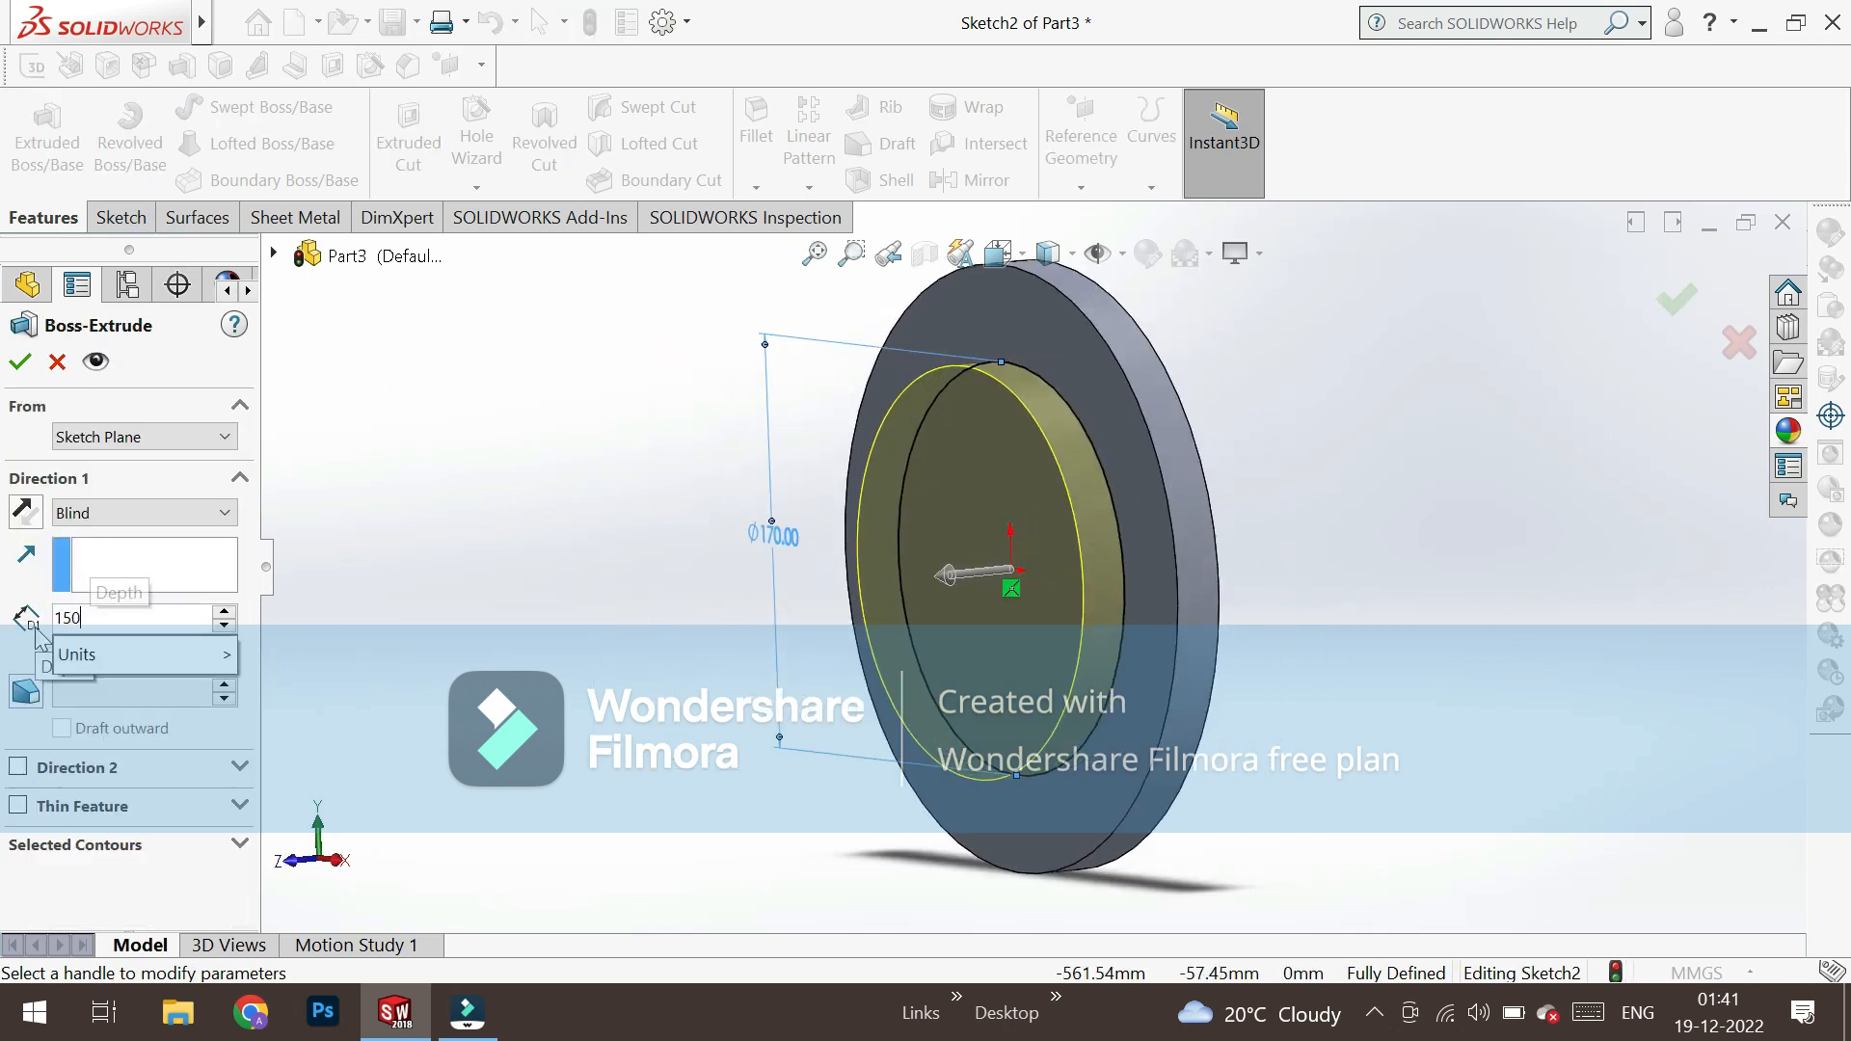
key("Return")
middle_click_drag(860, 707, 1109, 732)
left_click(22, 365)
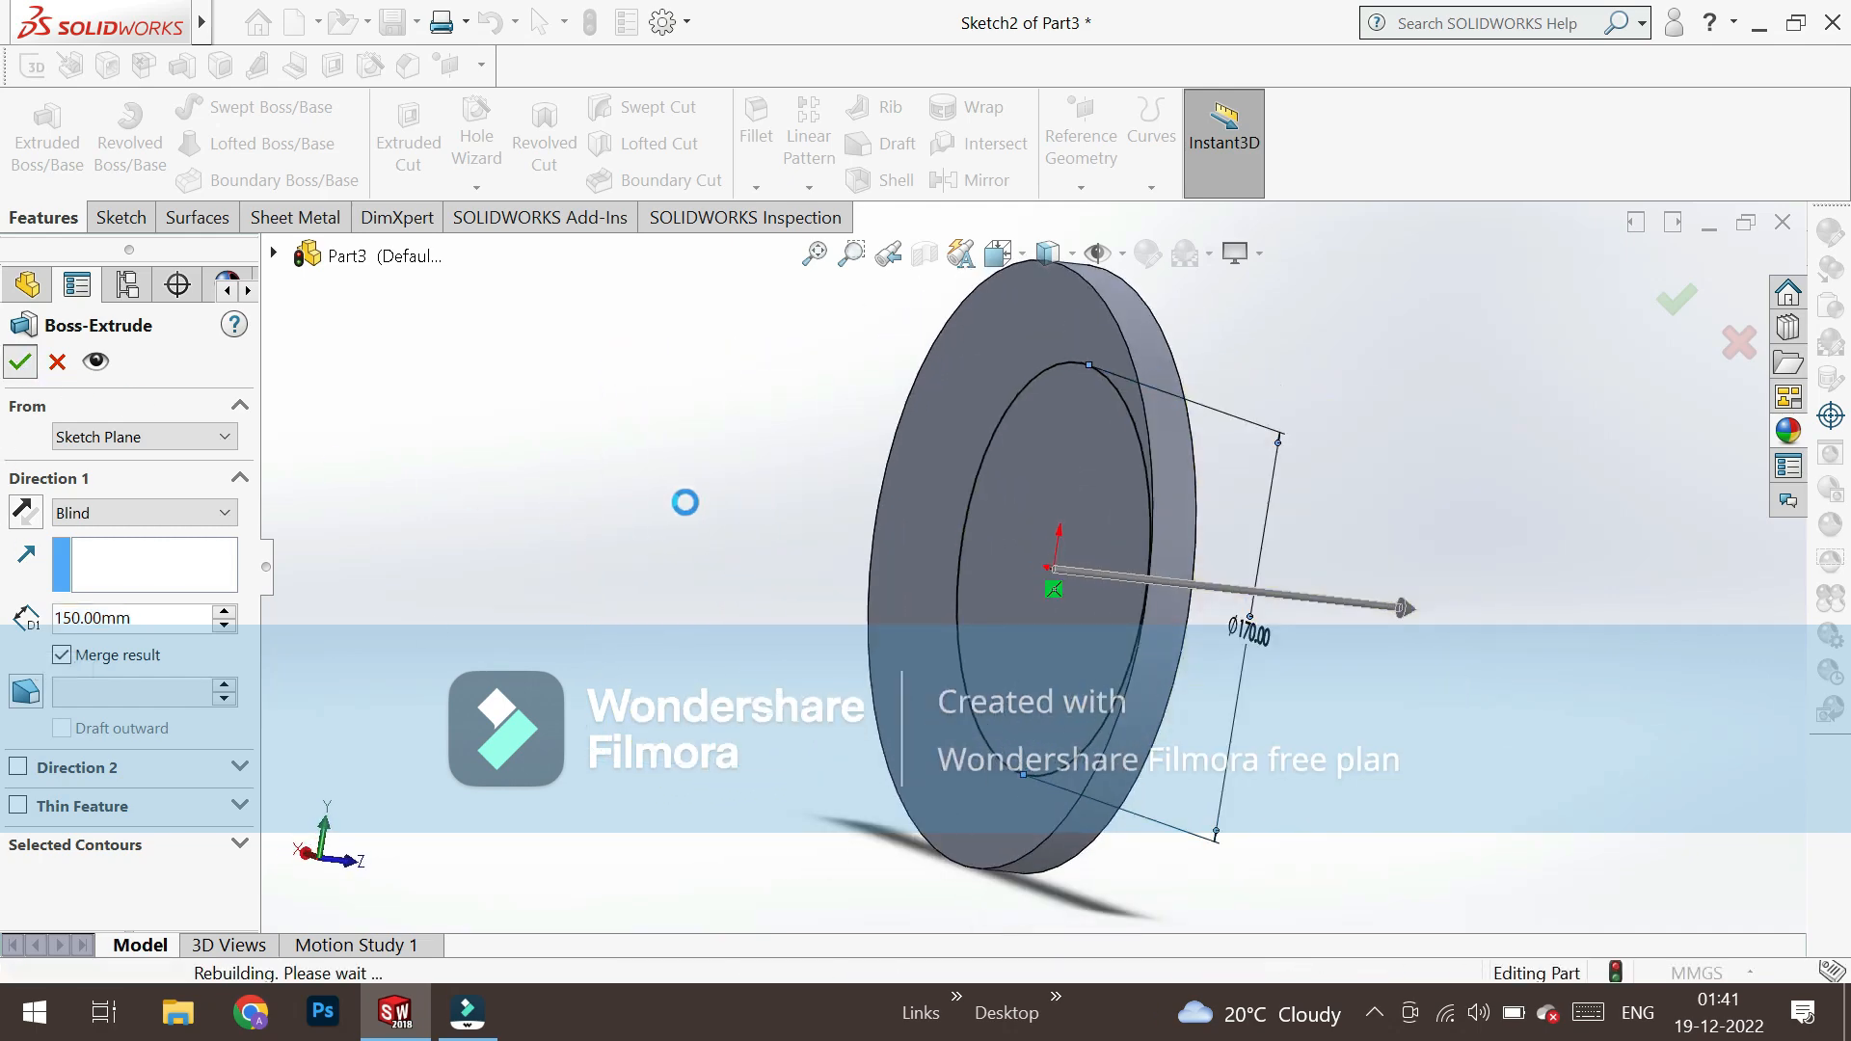
Sketch a circle about 138 mm in diameter, centred on the origin, on the hub's end face.
middle_click_drag(687, 504, 785, 537)
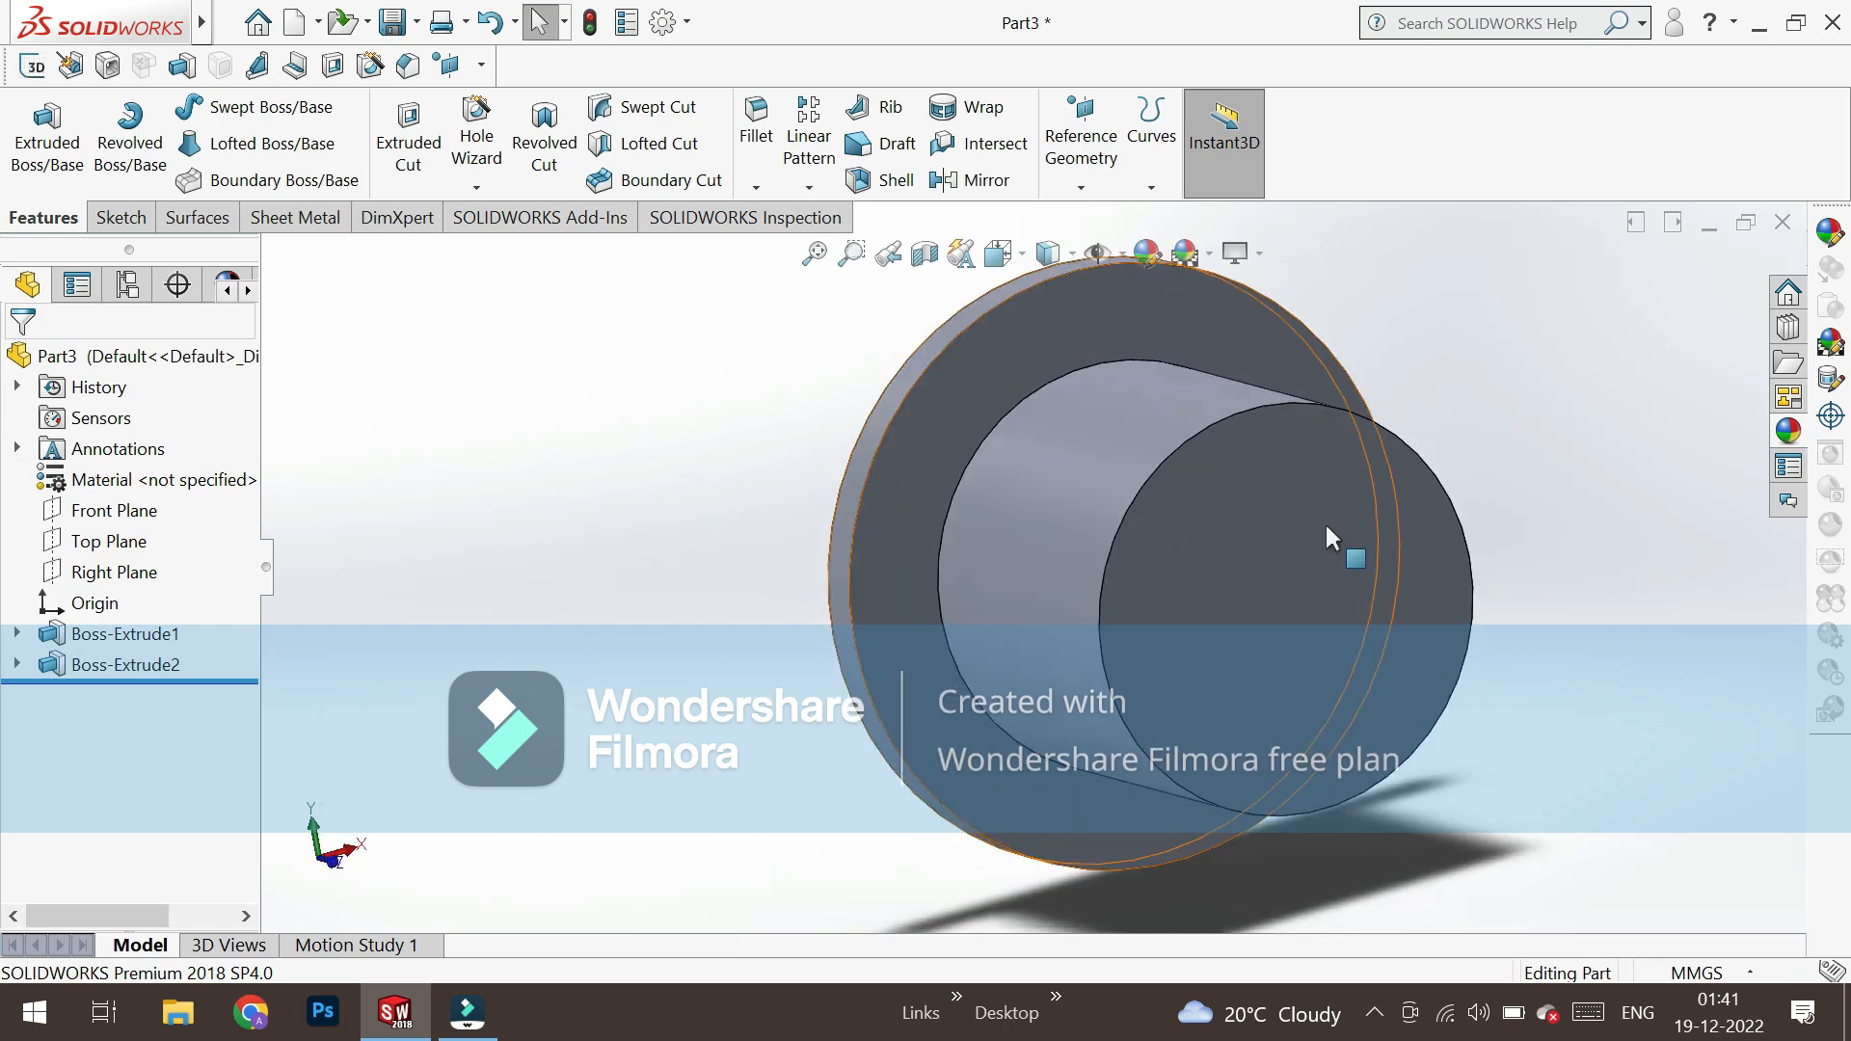
left_click(1319, 557)
left_click(1417, 483)
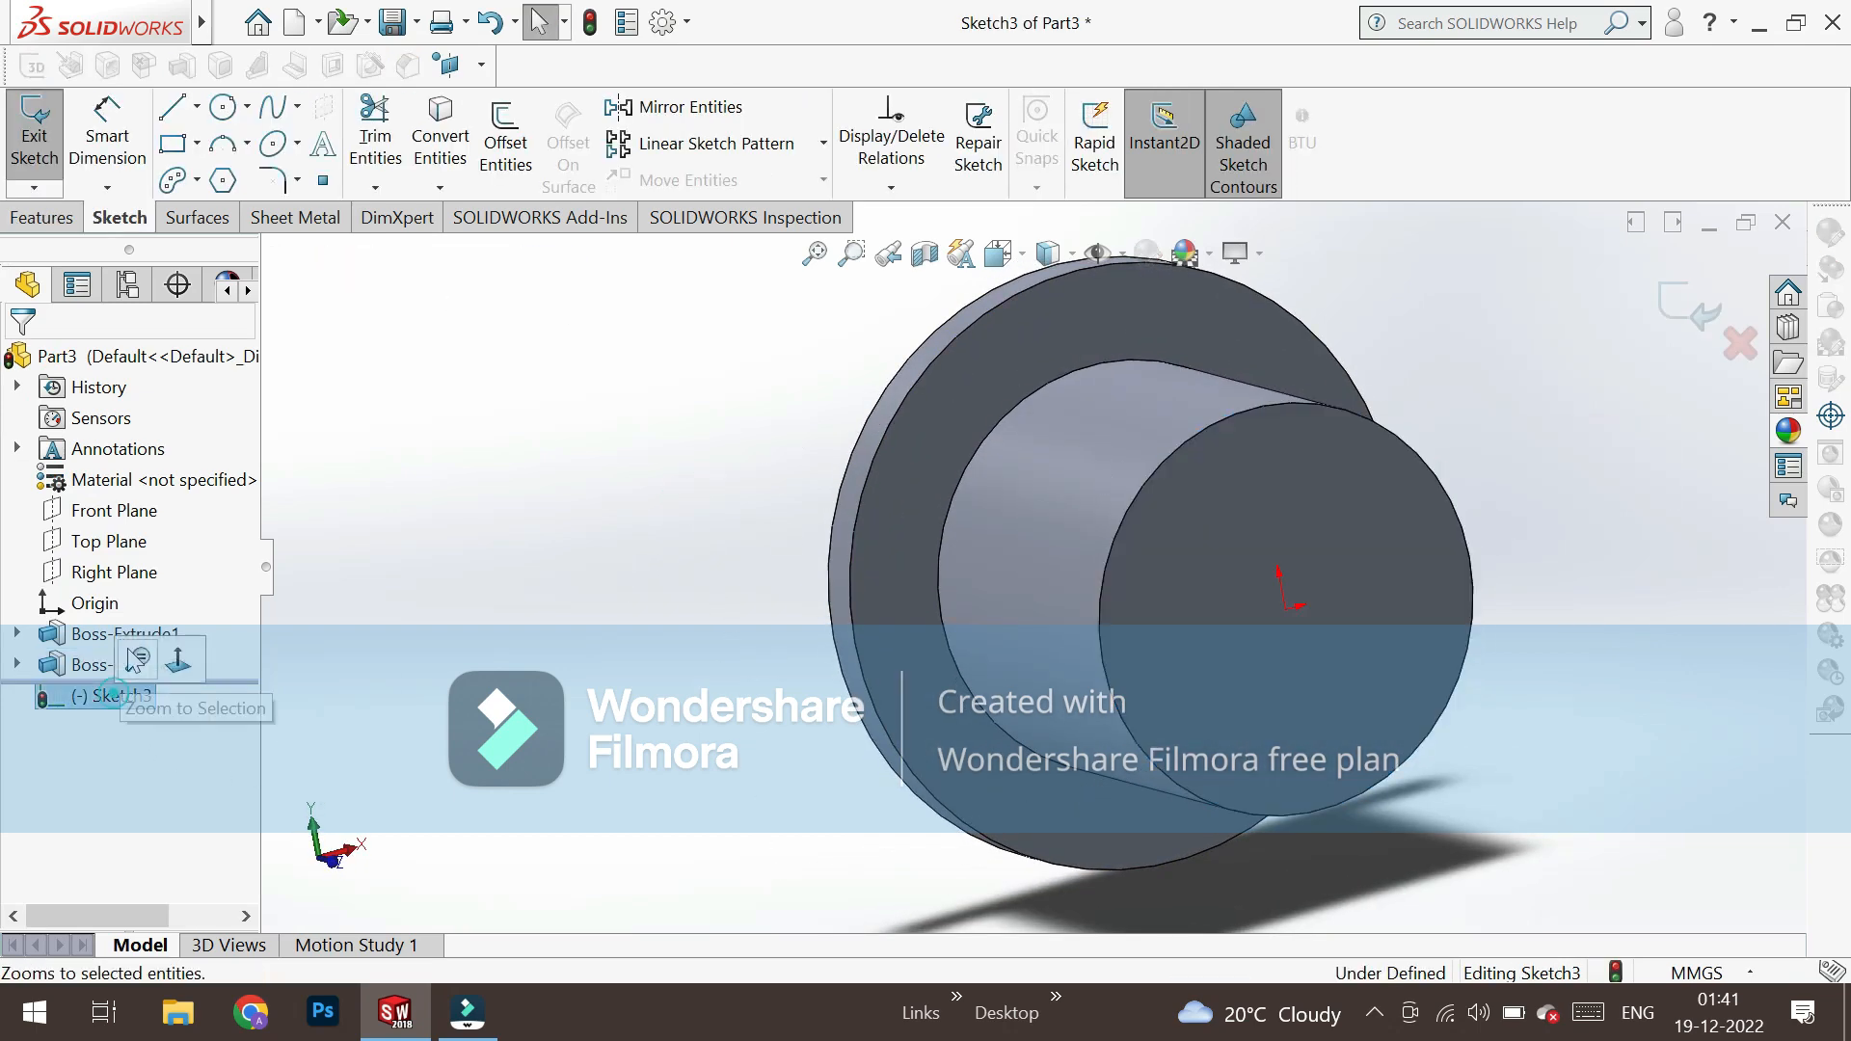
left_click(222, 107)
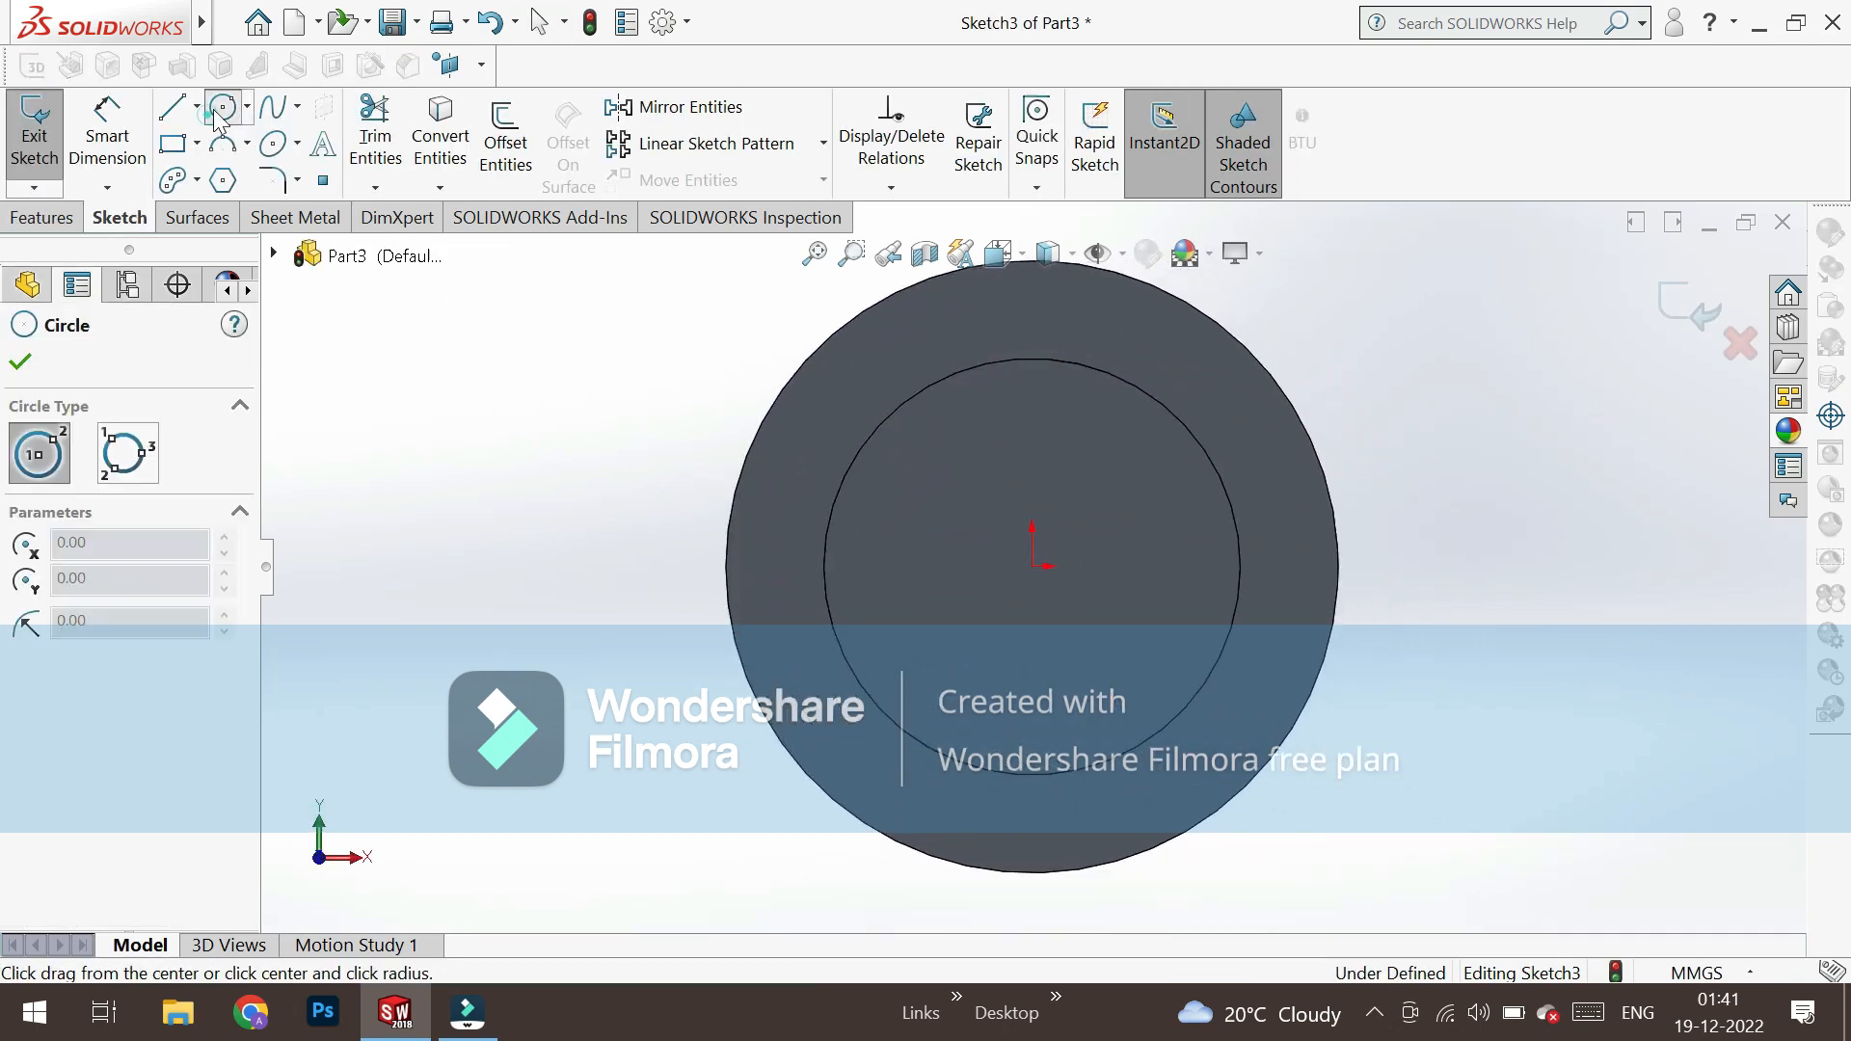
left_click(1033, 567)
left_click(869, 526)
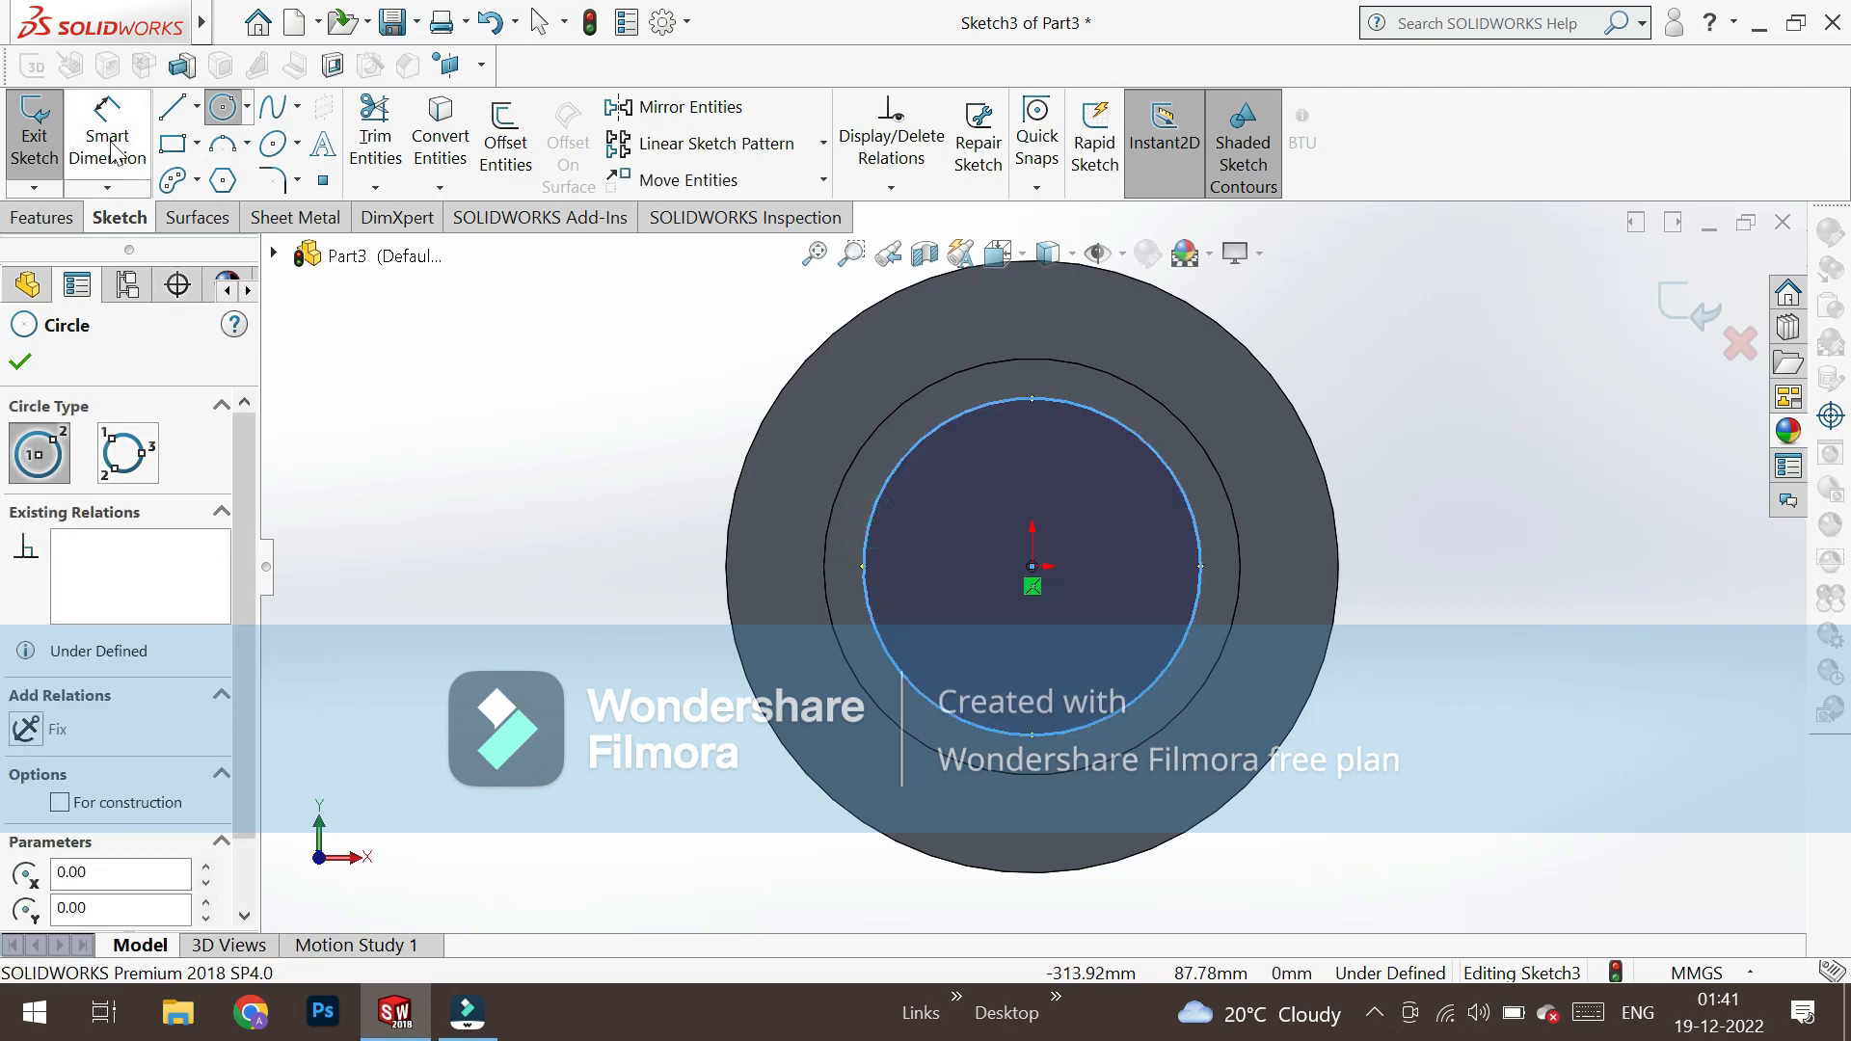
Dimension the circle on the hub's end face and set its diameter to 145 mm.
left_click(107, 133)
left_click(865, 549)
left_click(580, 565)
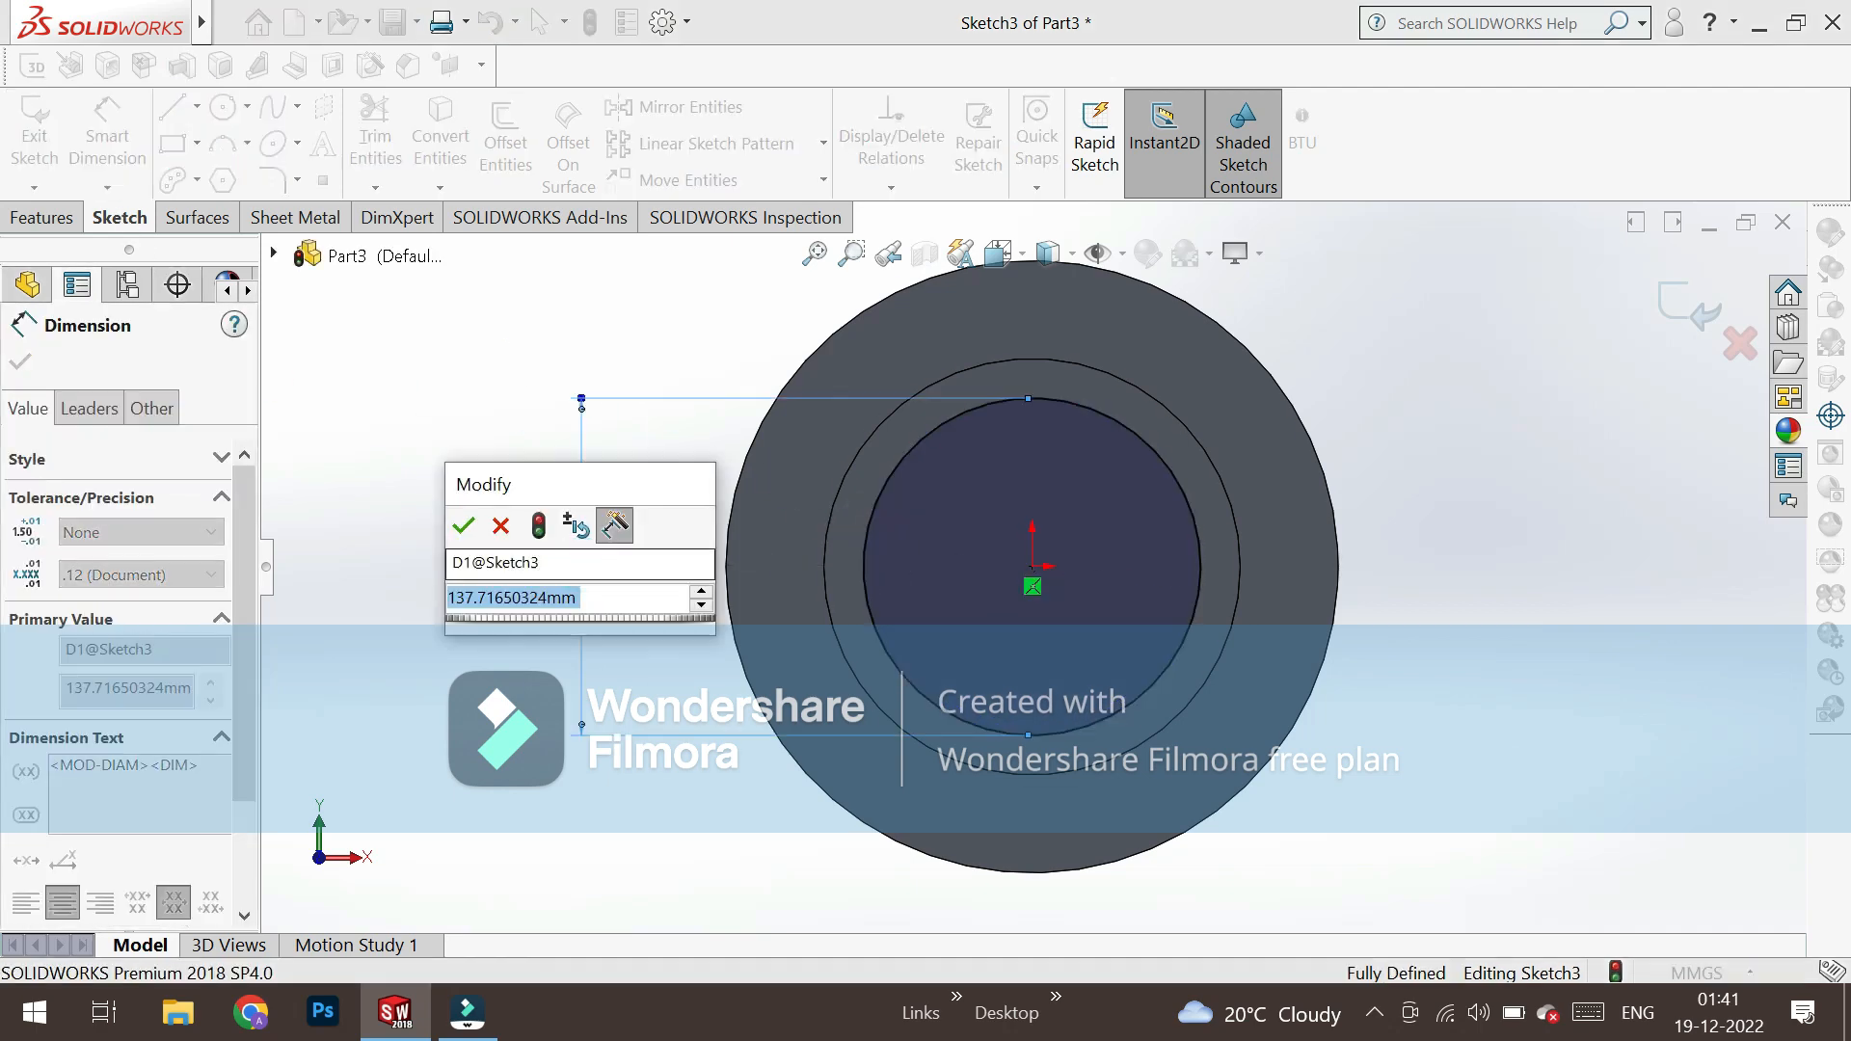
type("145")
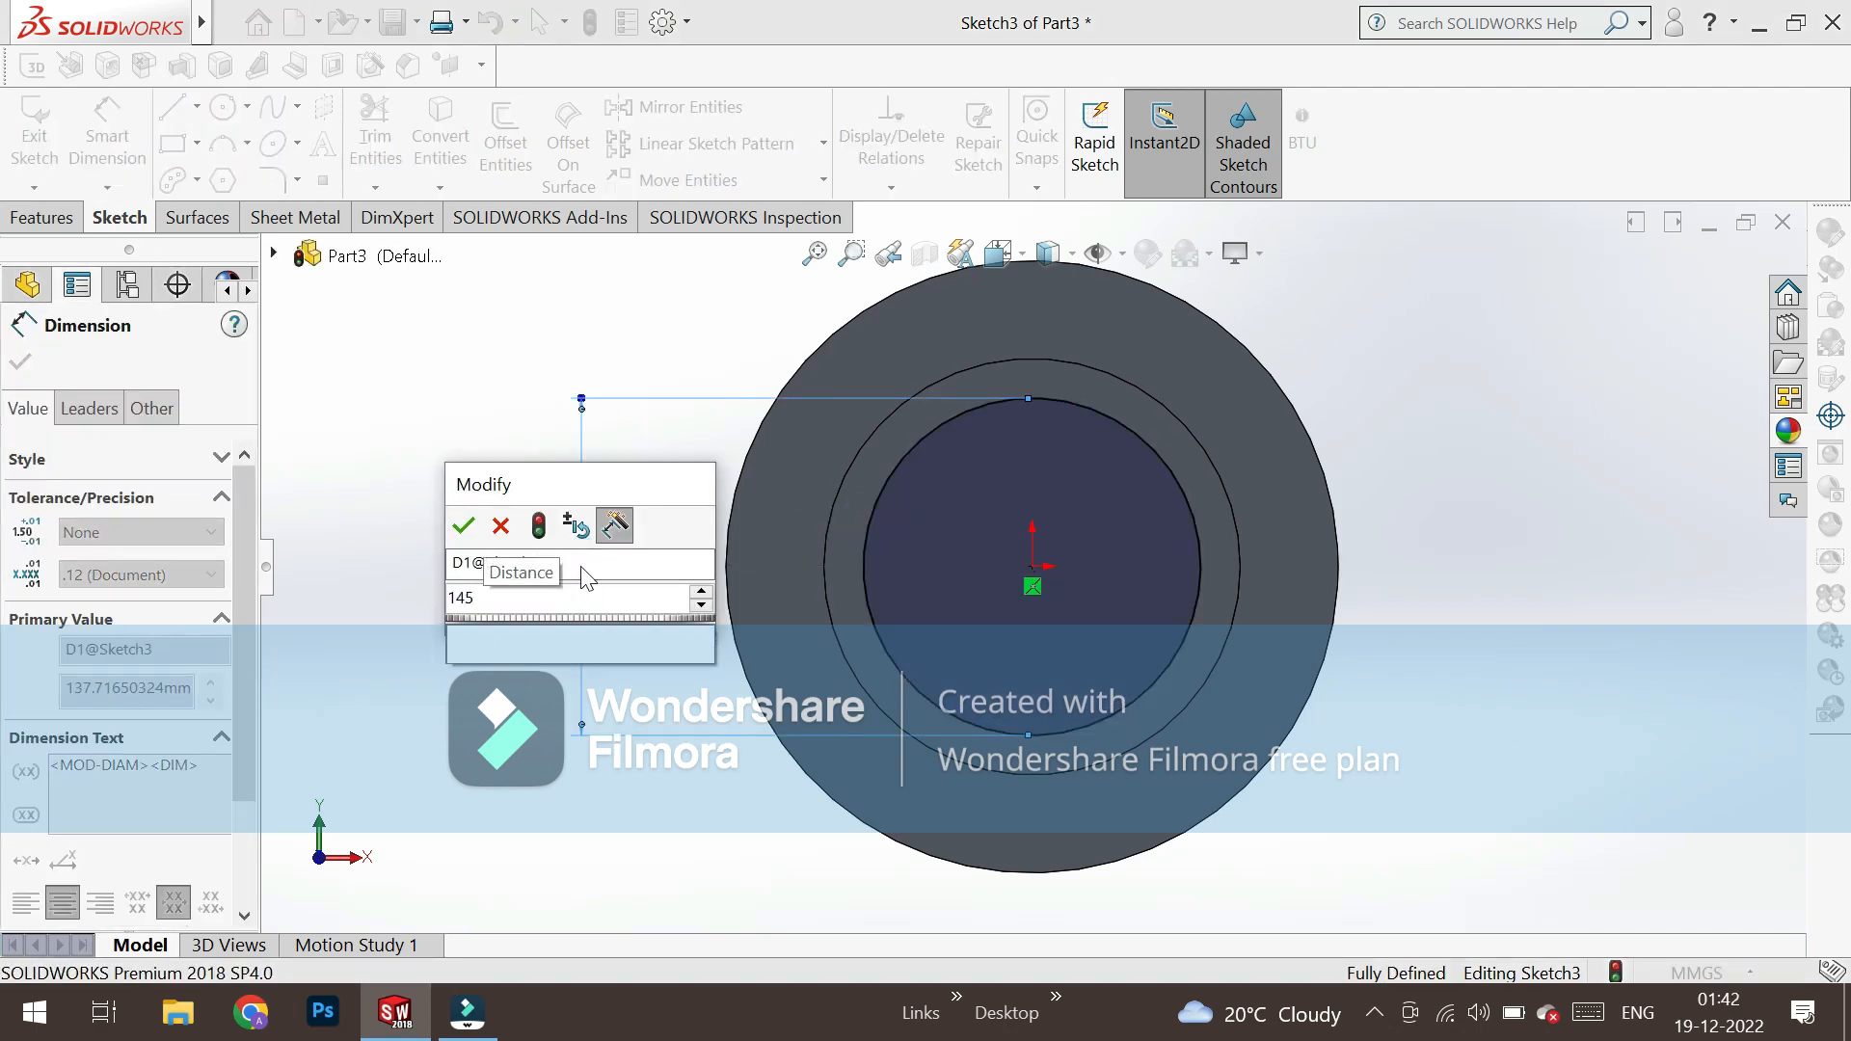
key("Return")
left_click(21, 364)
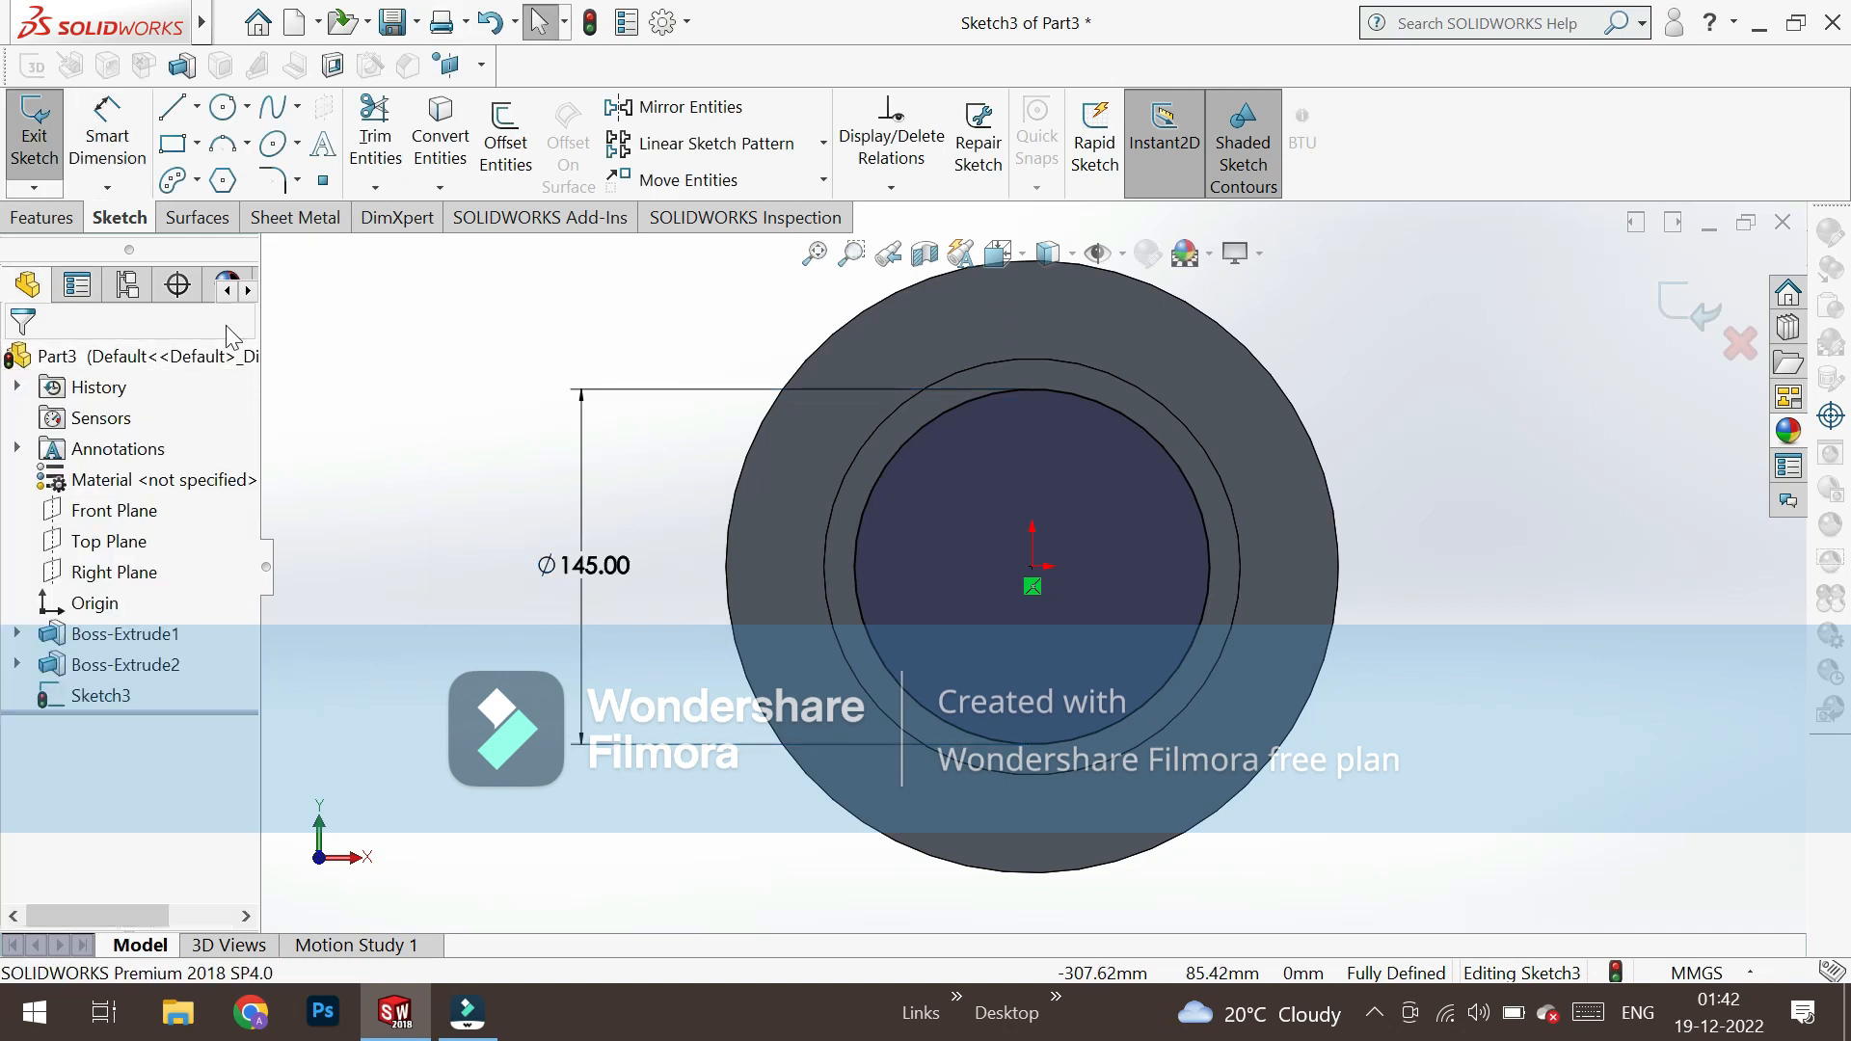
Cut the 145 mm circle through the hub and disc with an Extruded Cut set to Through All.
left_click(40, 218)
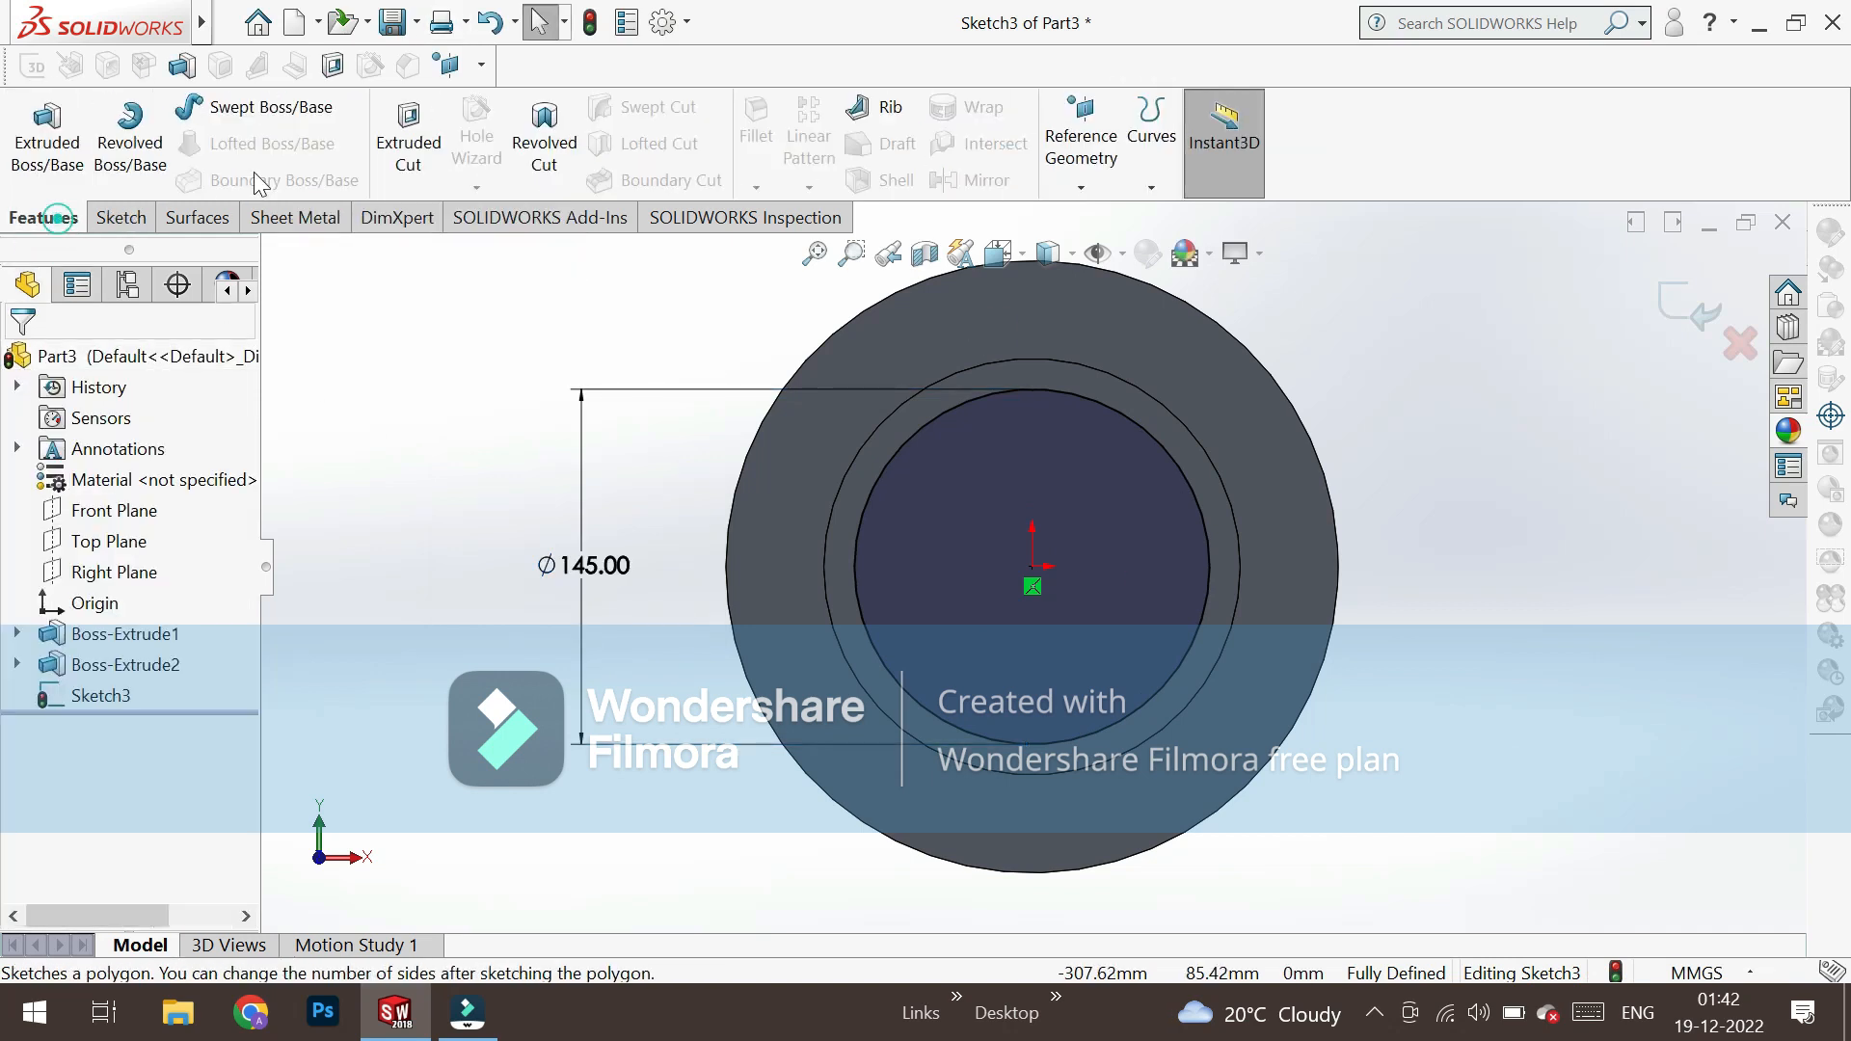
left_click(414, 135)
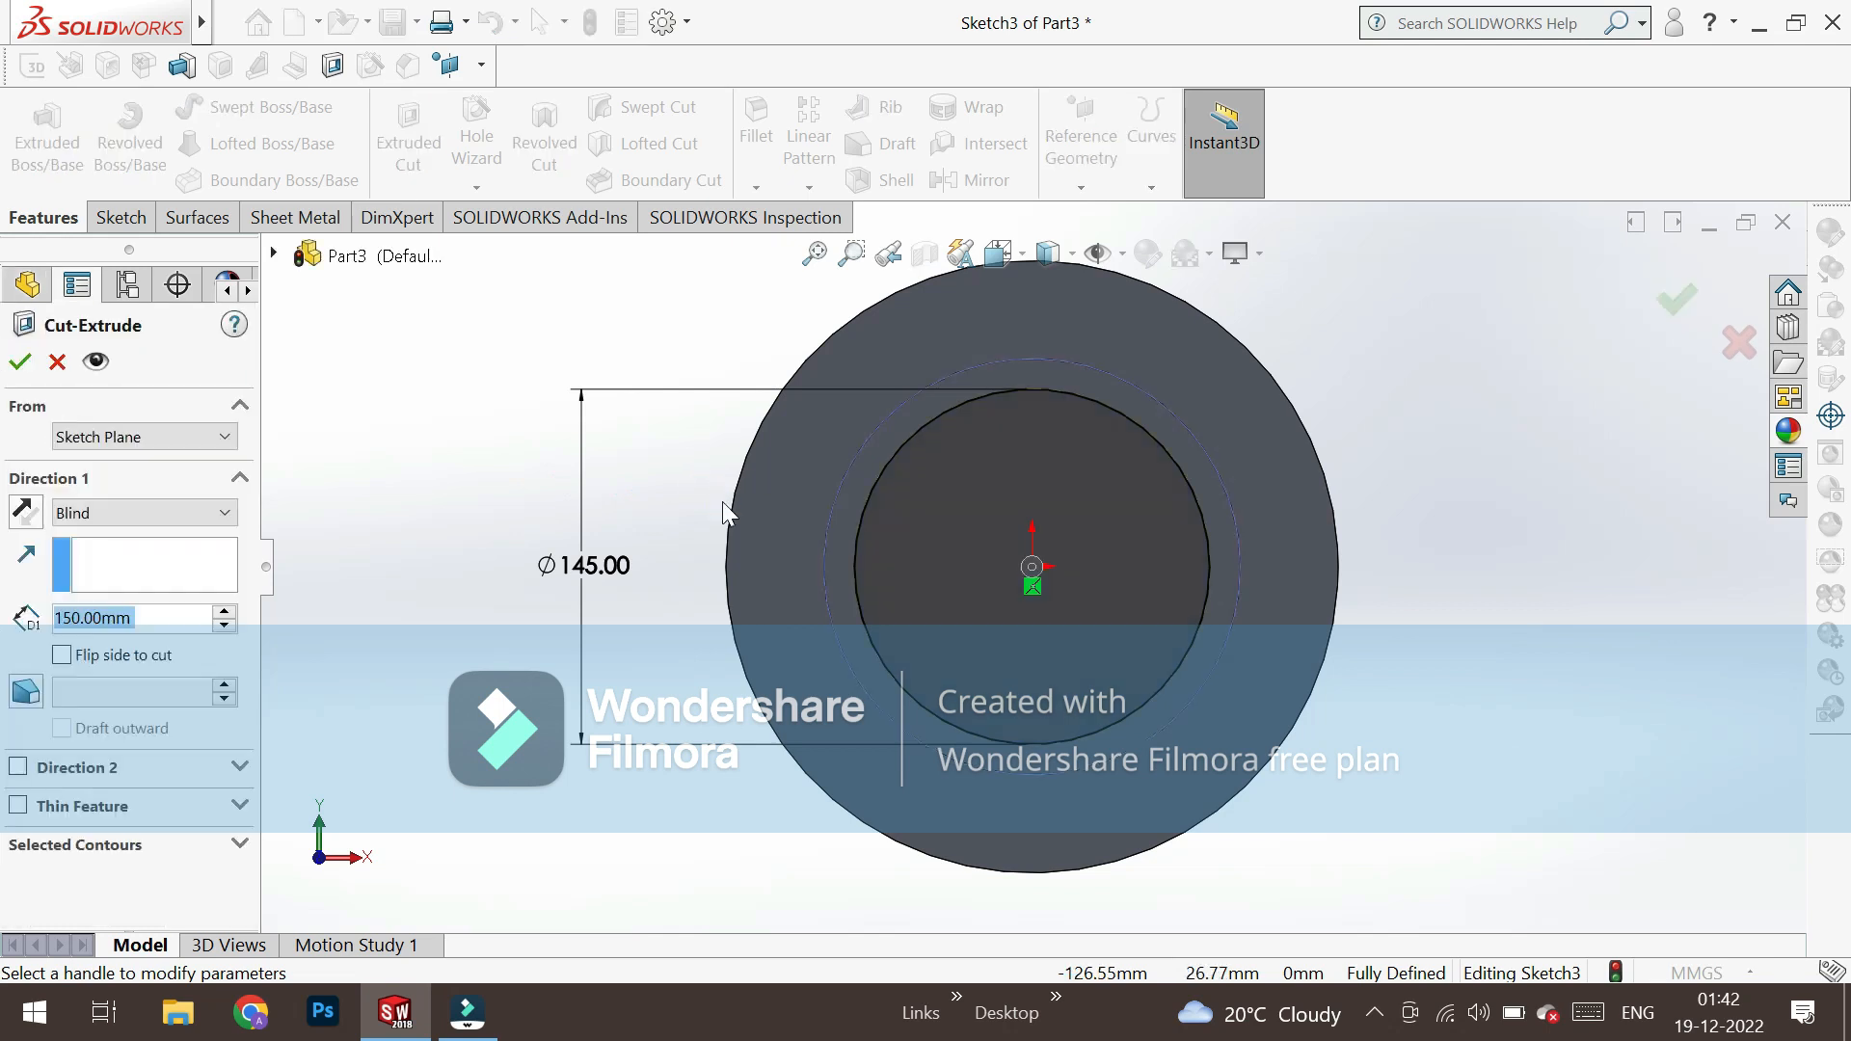
left_click(154, 512)
left_click(145, 552)
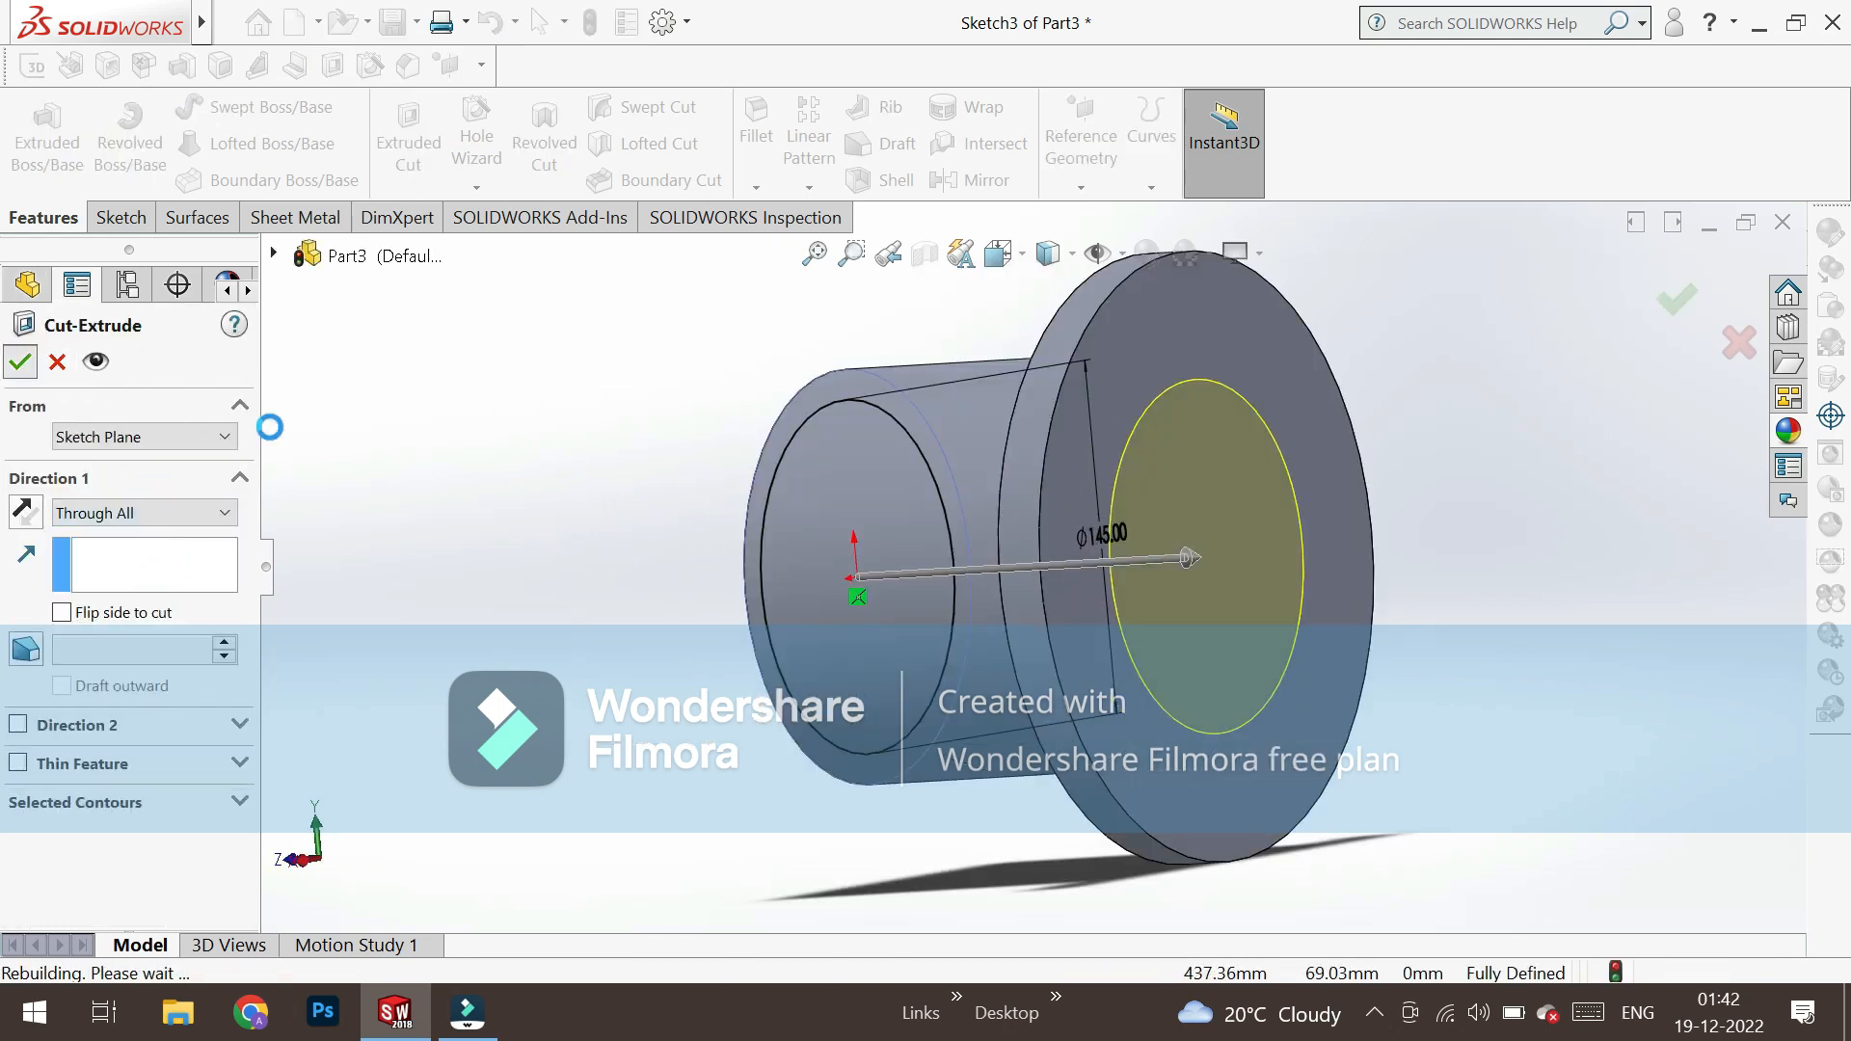
middle_click_drag(703, 534, 282, 632)
Add a 2 mm radius fillet to the edge where the hub meets the flange disc.
scroll(809, 492, "down", 2)
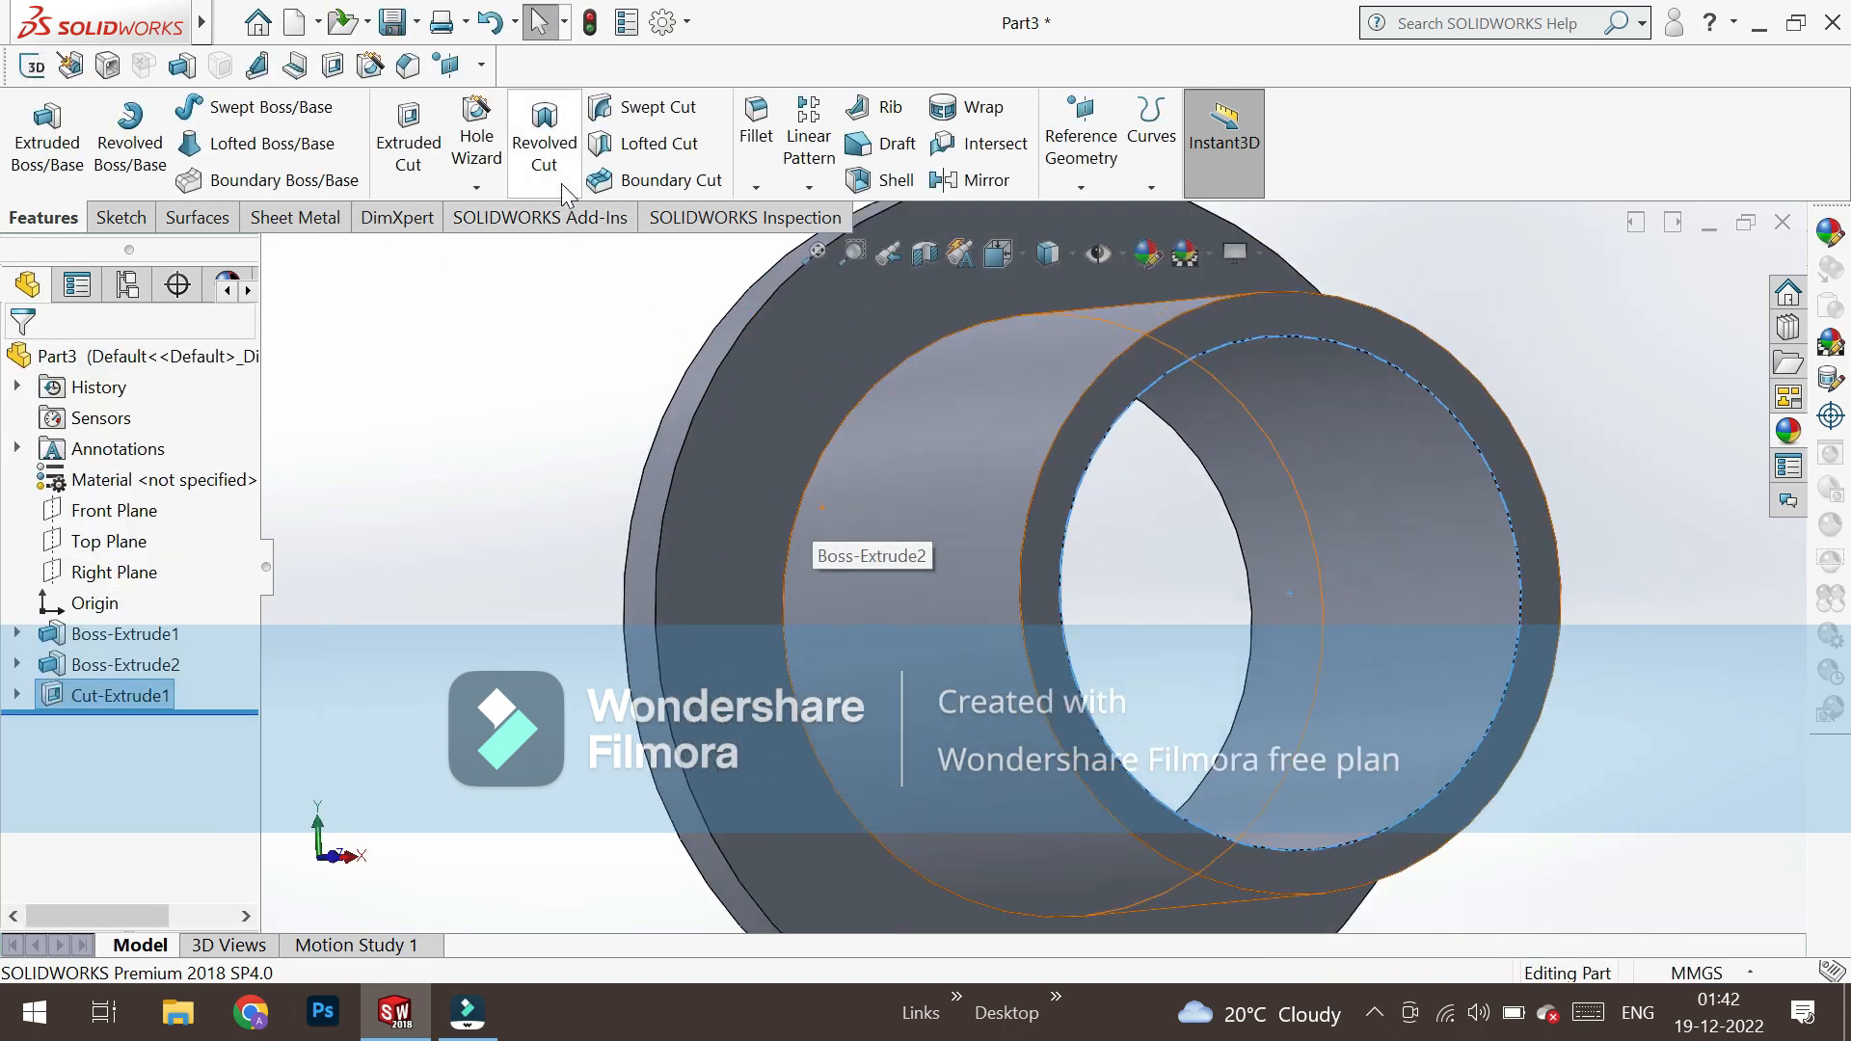
left_click(756, 125)
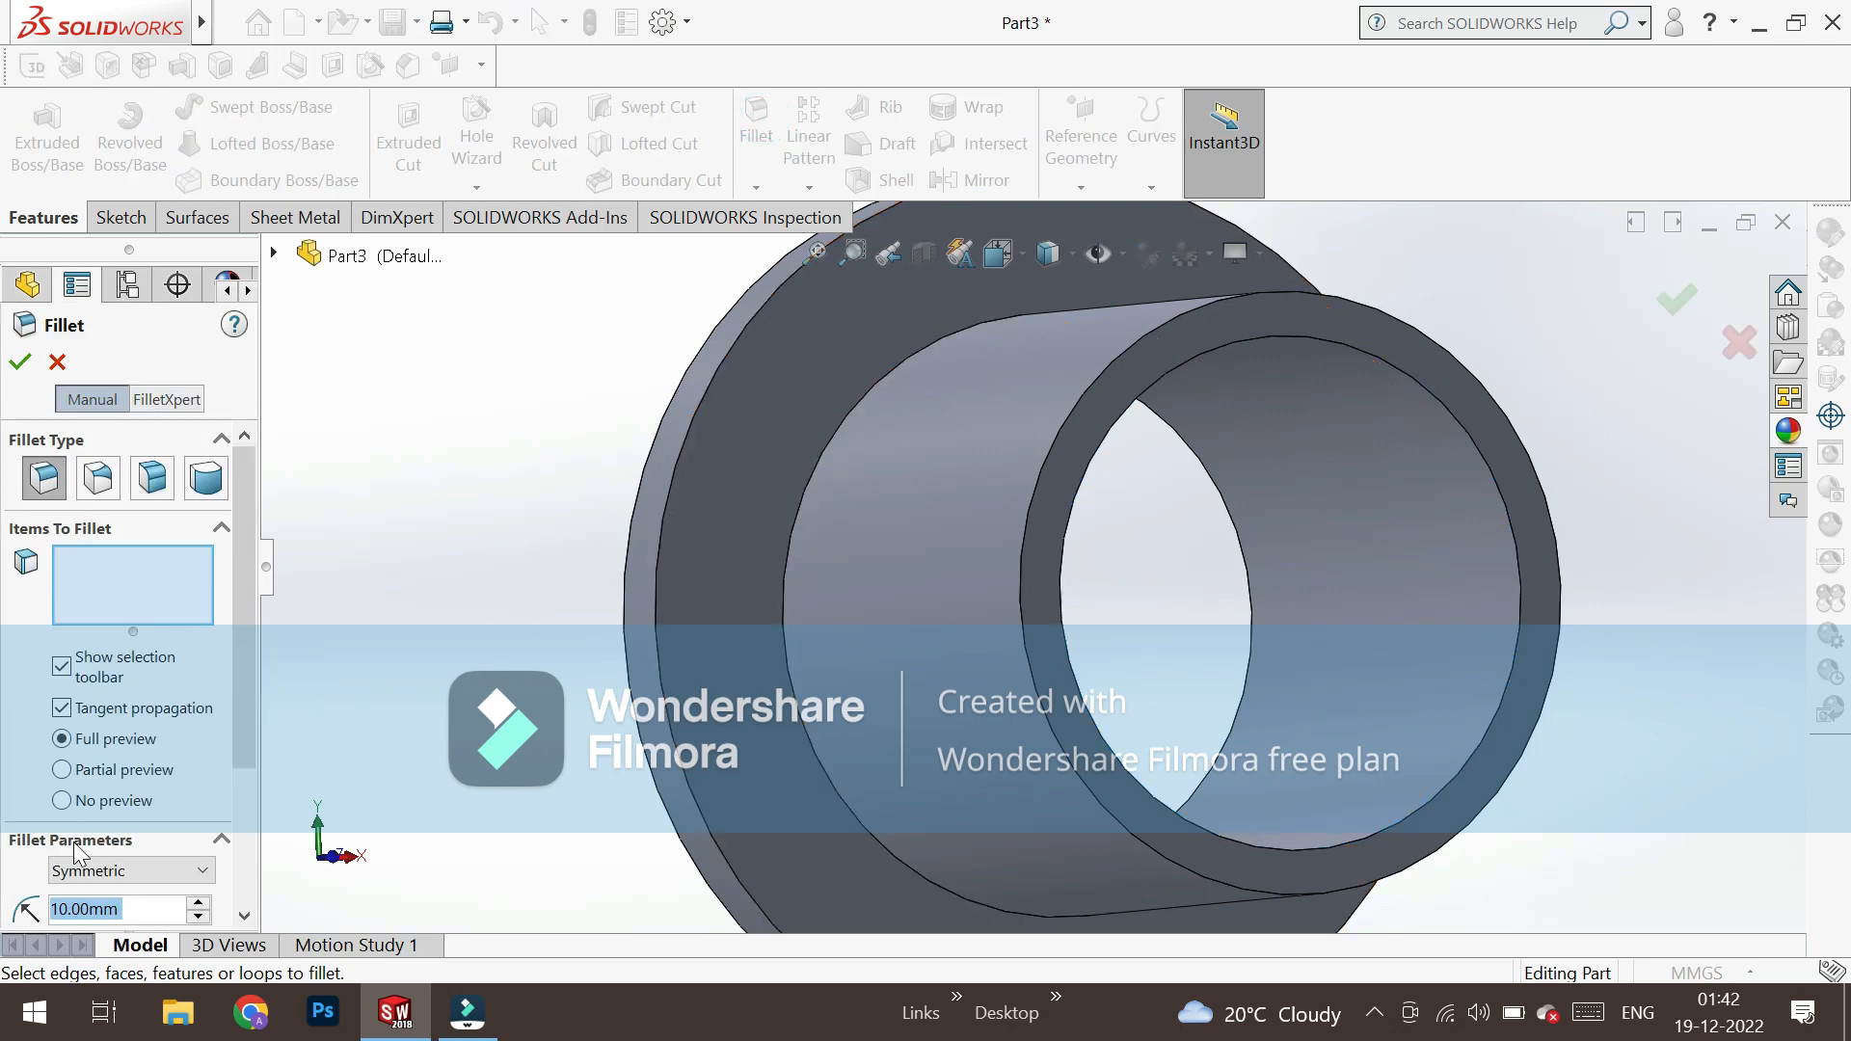
type("2")
key("Return")
left_click(789, 550)
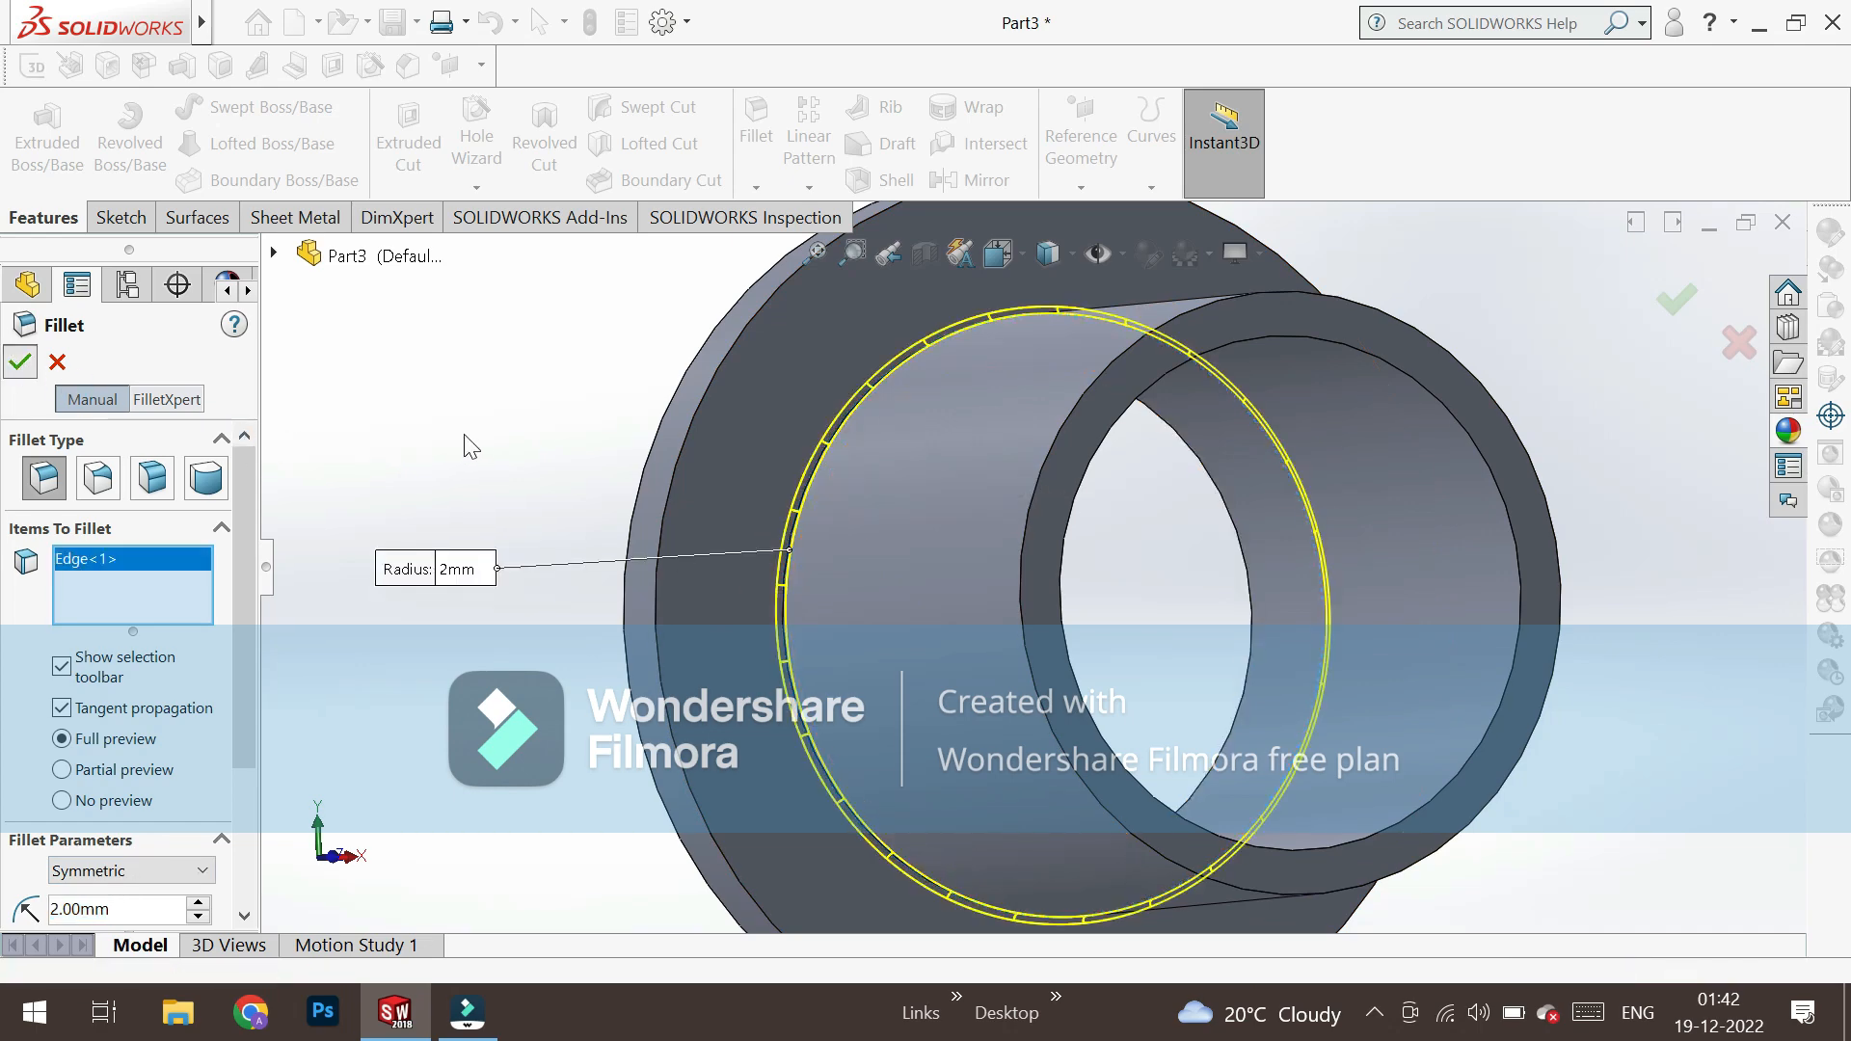
left_click(545, 442)
On the flange disc's annular face beside the hub, sketch an origin-centred circle with a radius of about 106 mm.
scroll(558, 476, "up", 3)
mouse_move(1205, 540)
middle_mouse_down()
mouse_move(958, 530)
mouse_move(1118, 502)
middle_mouse_up()
scroll(1228, 386, "down", 2)
left_click(1228, 384)
left_click(1330, 314)
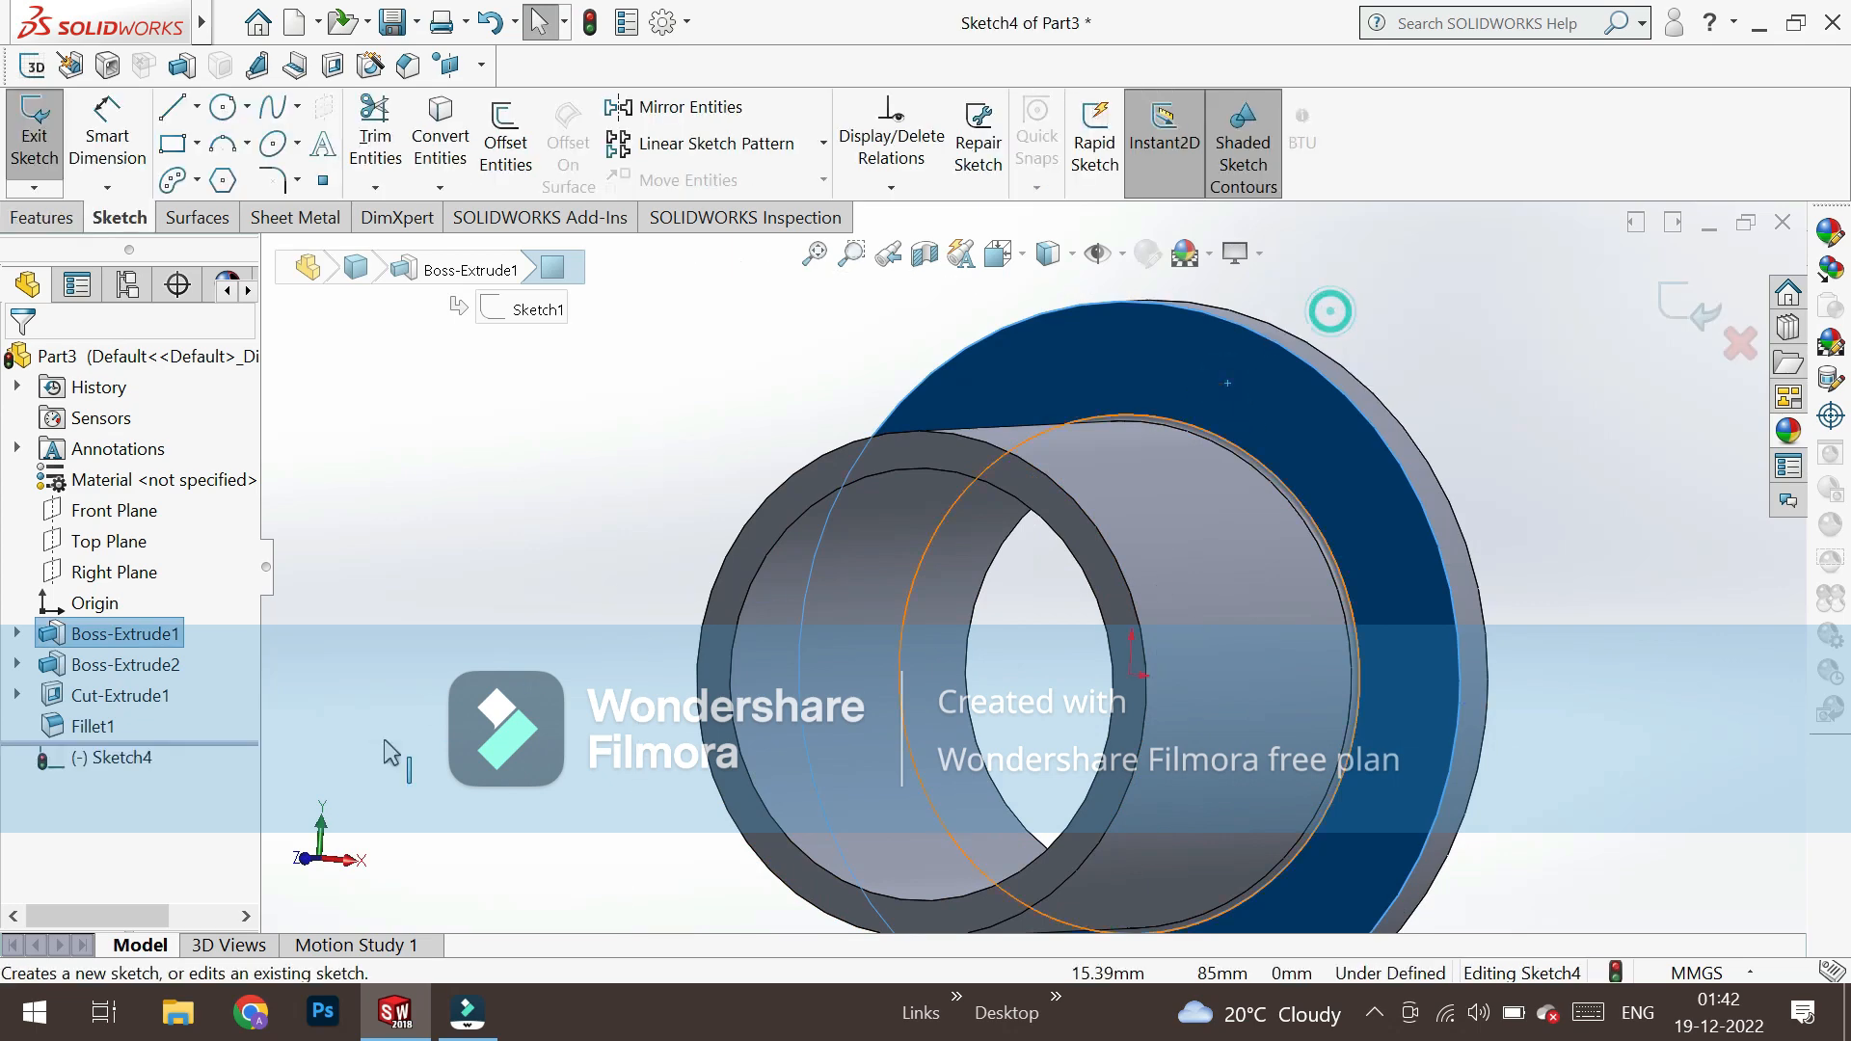
left_click(83, 759)
left_click(122, 723)
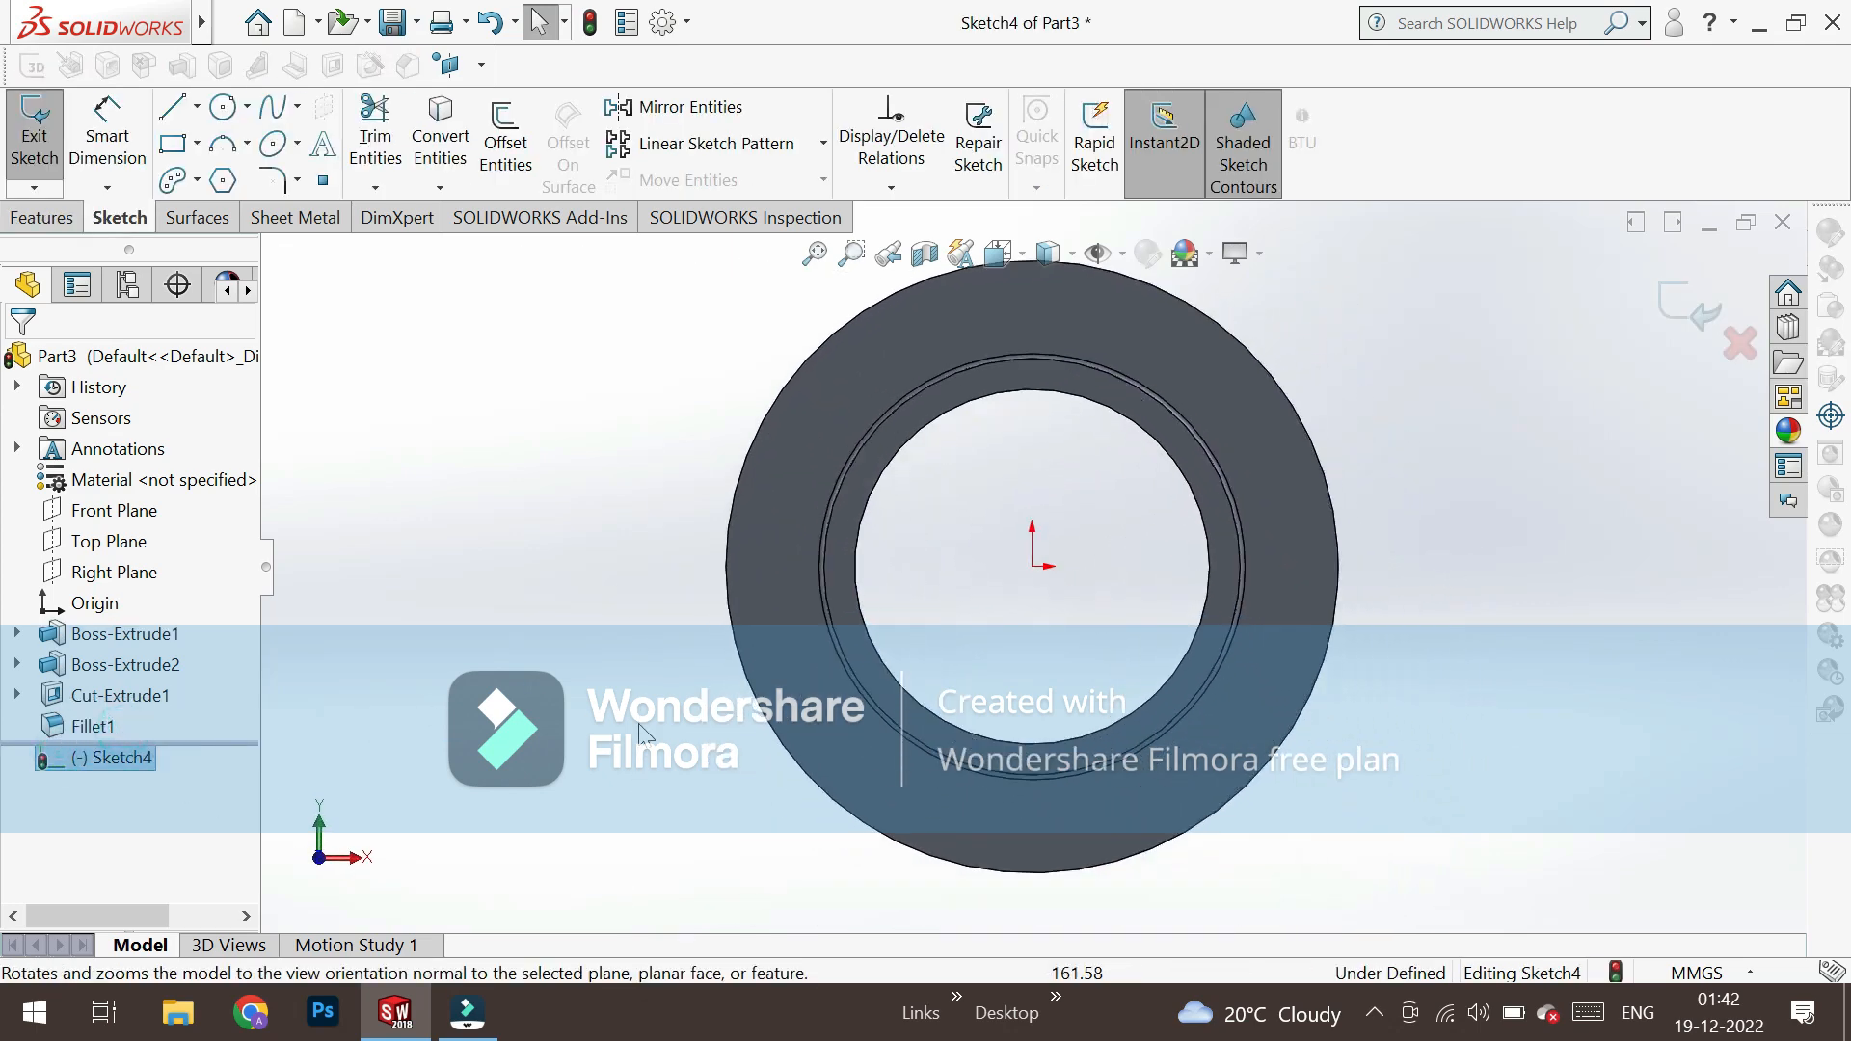
scroll(925, 406, "down", 2)
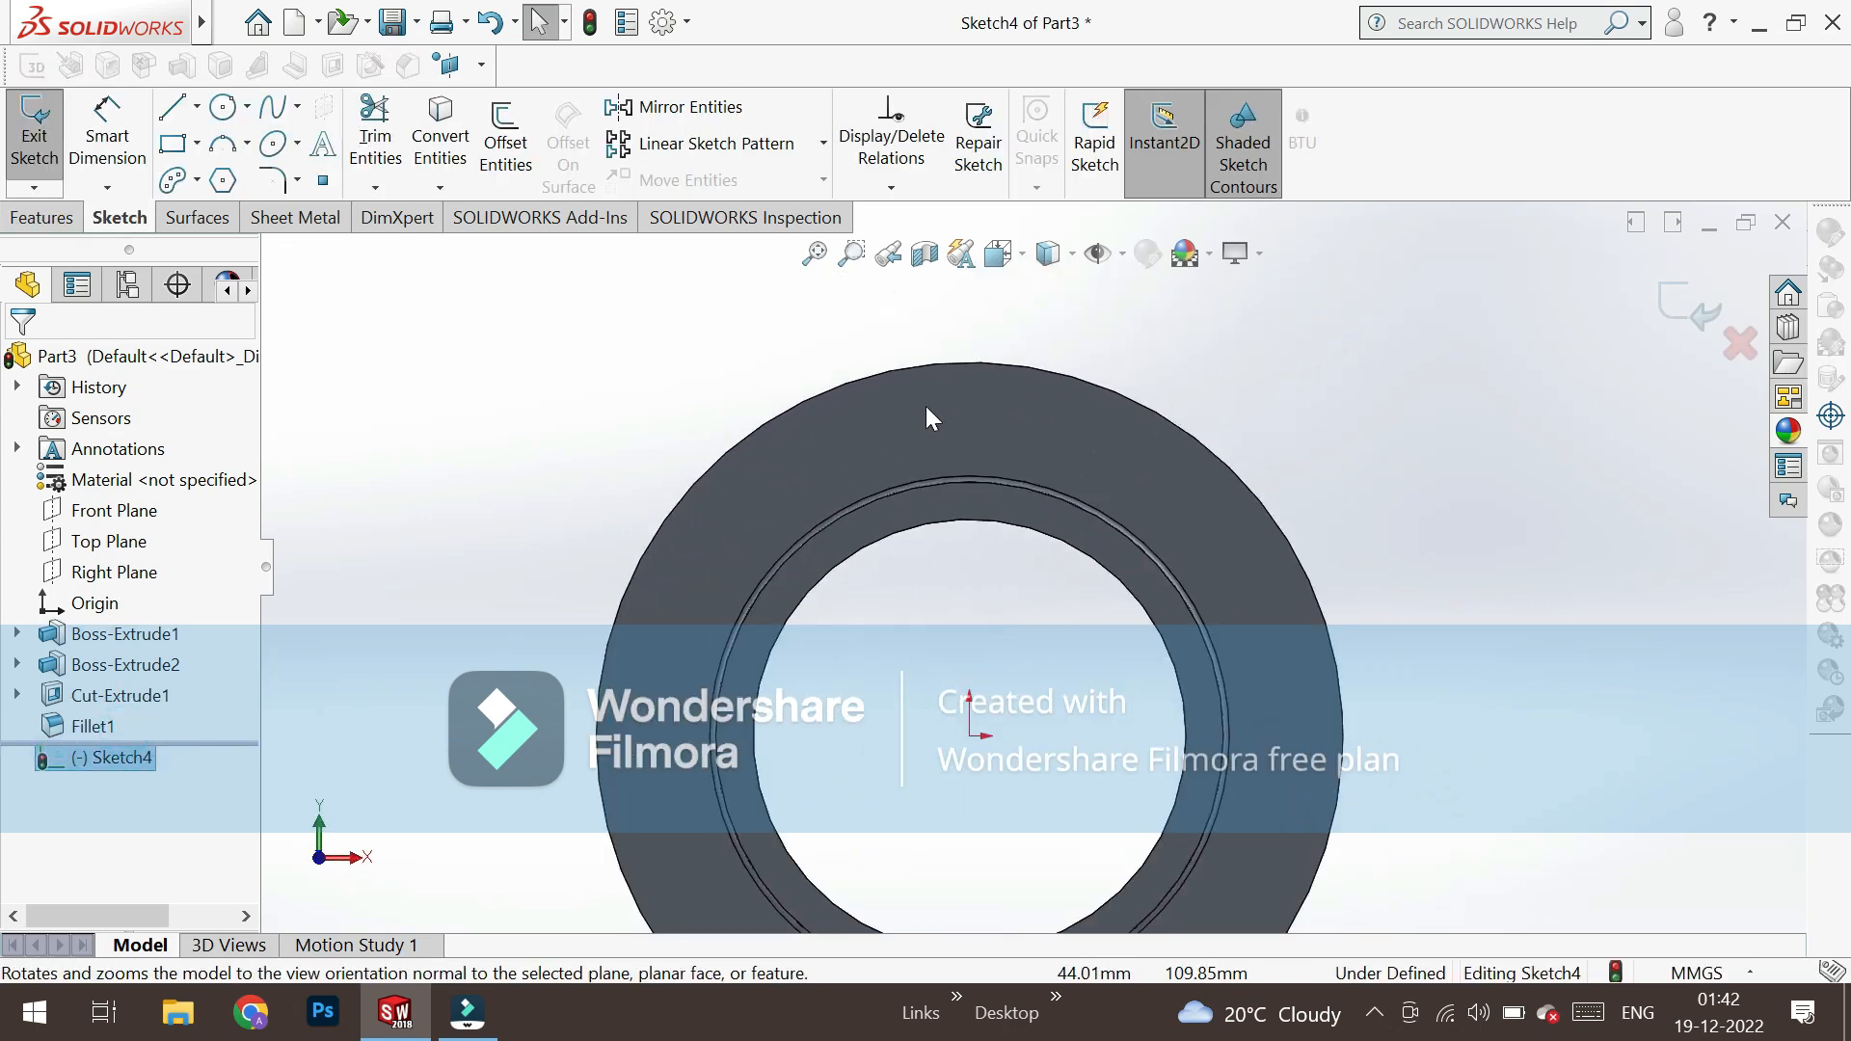
left_click(275, 145)
left_click(969, 736)
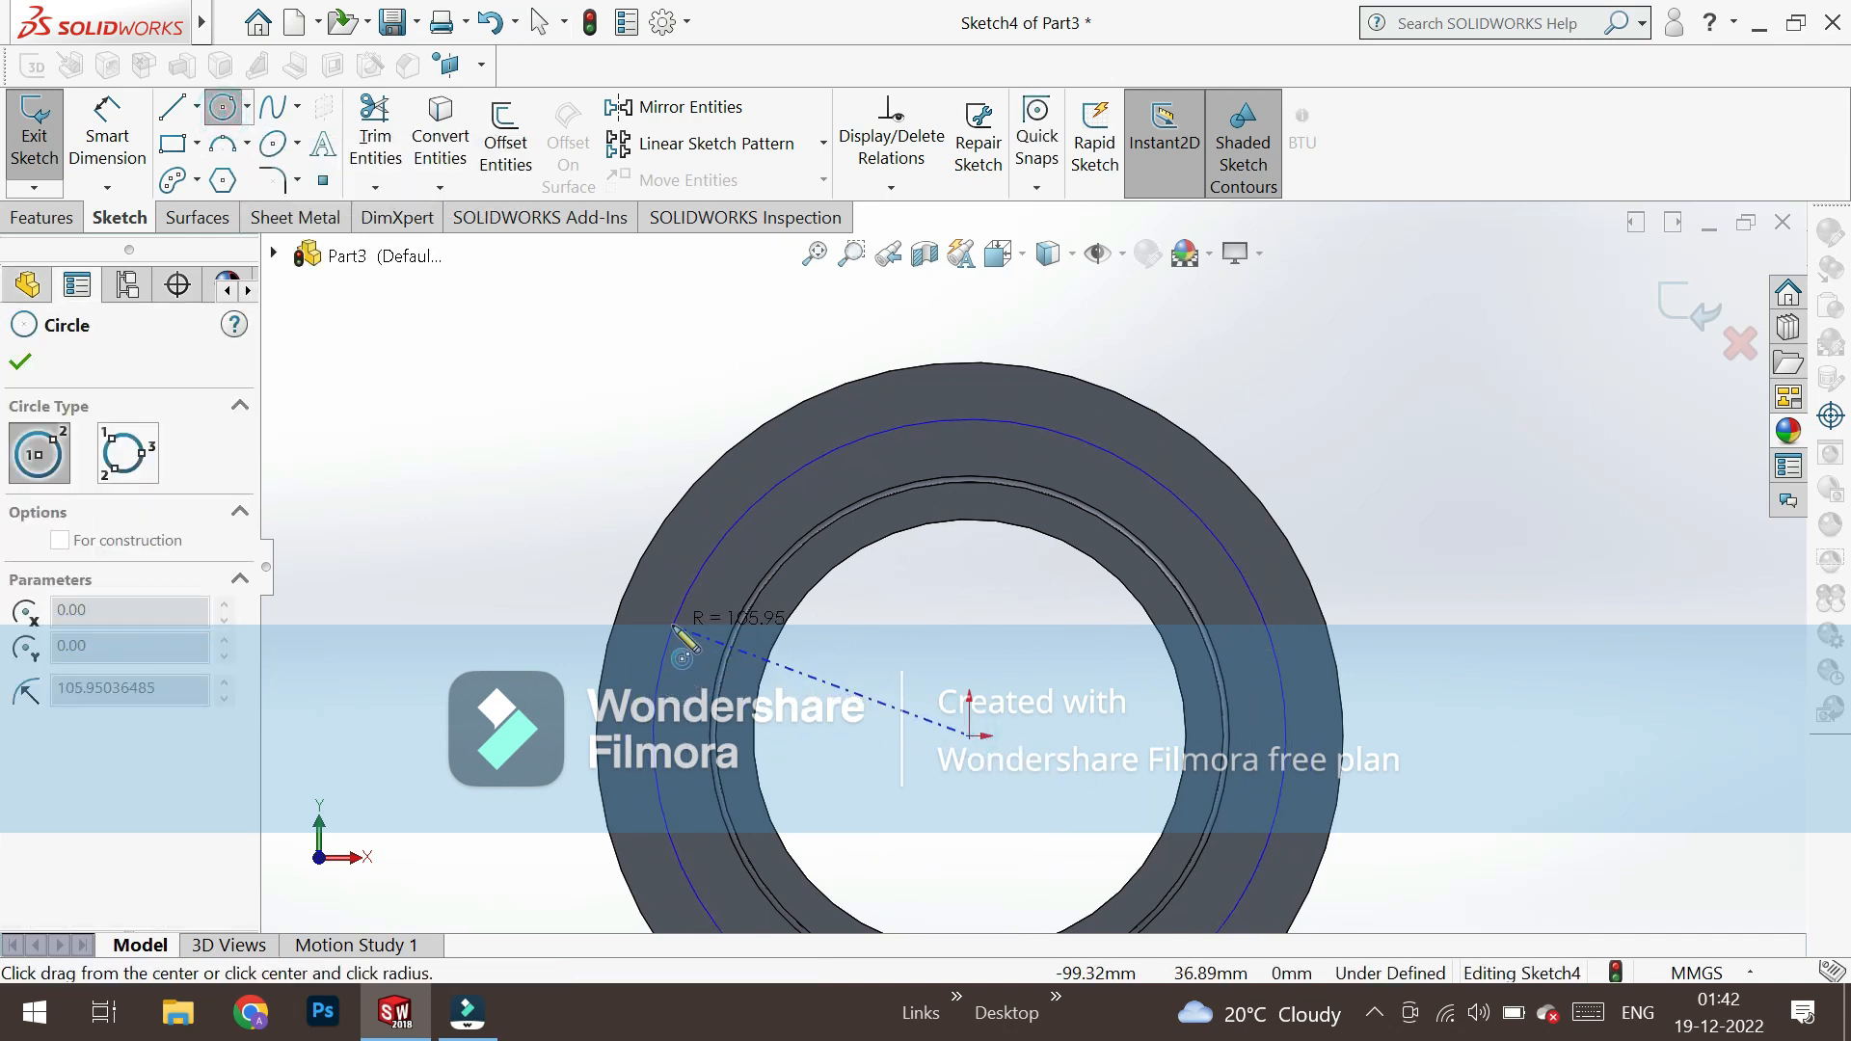
left_click(675, 625)
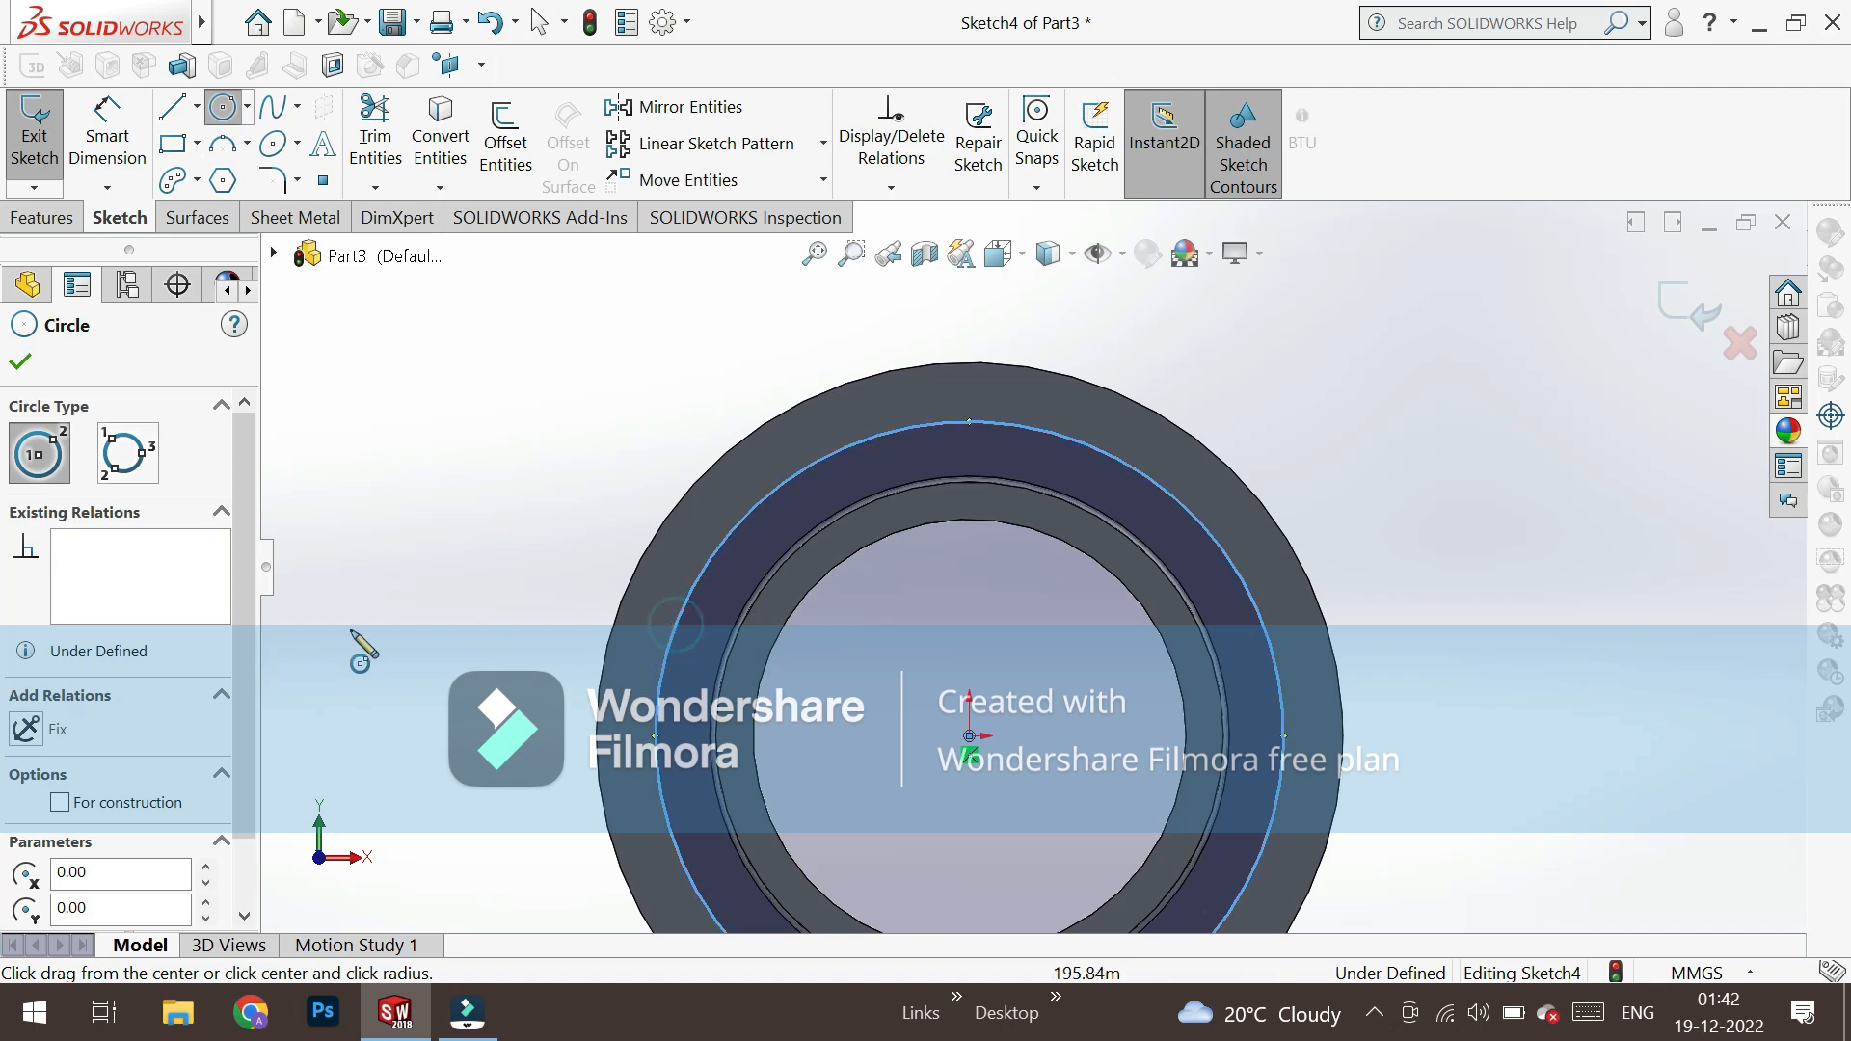
Dimension the origin-centred circle on the flange face and set its diameter to 200 mm.
scroll(500, 557, "down", 1)
left_click(116, 102)
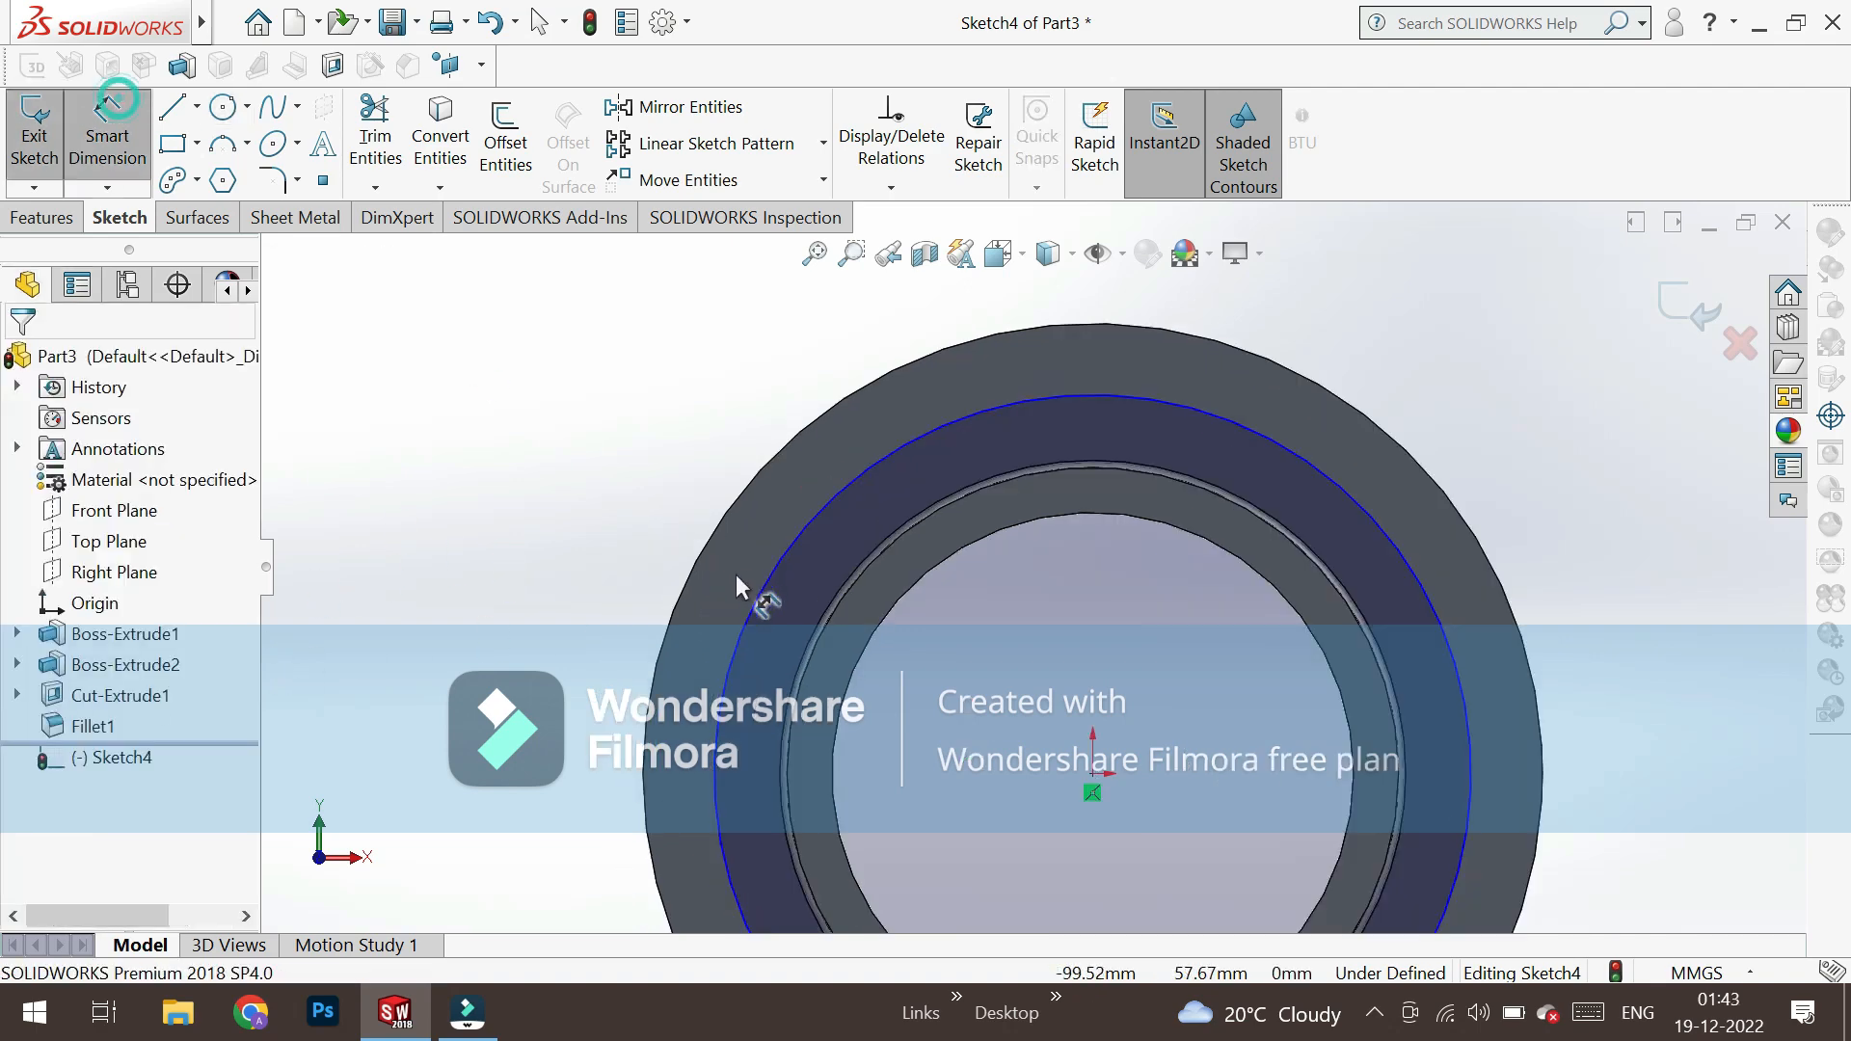
left_click(752, 603)
scroll(631, 573, "down", 3)
scroll(609, 573, "up", 3)
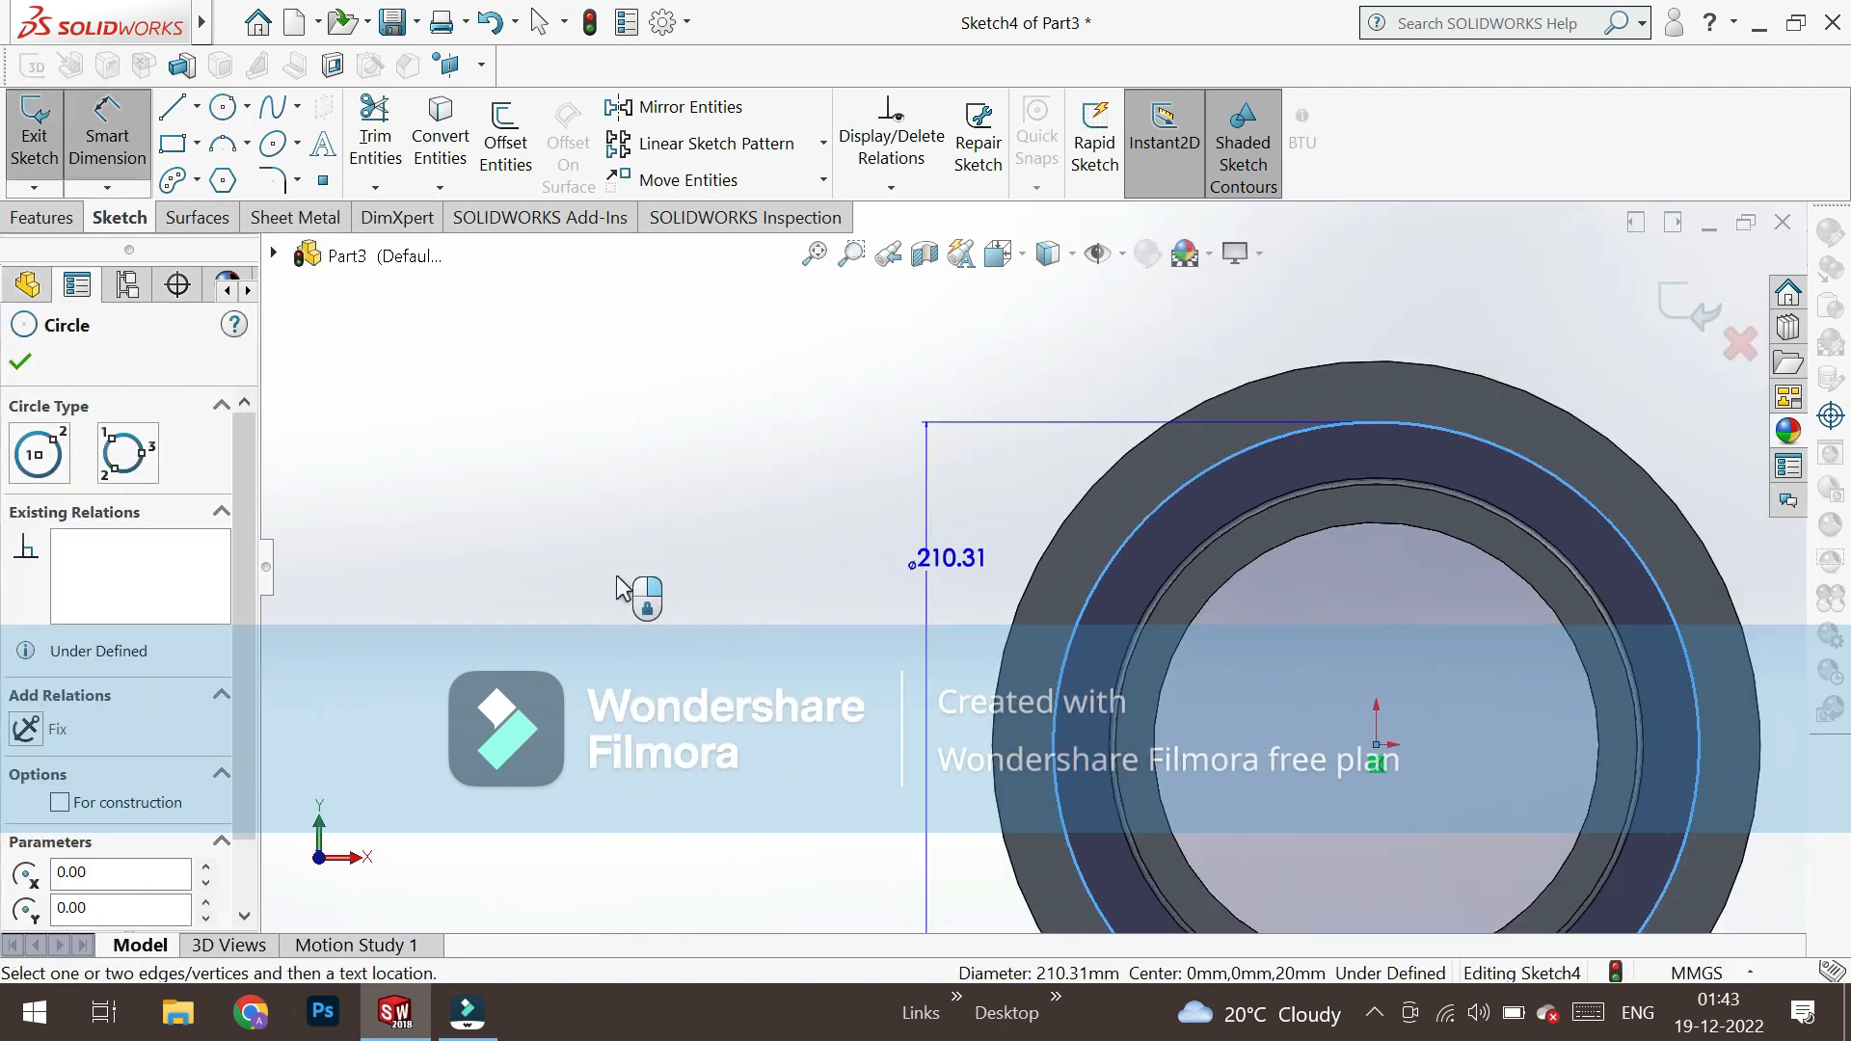
left_click(744, 674)
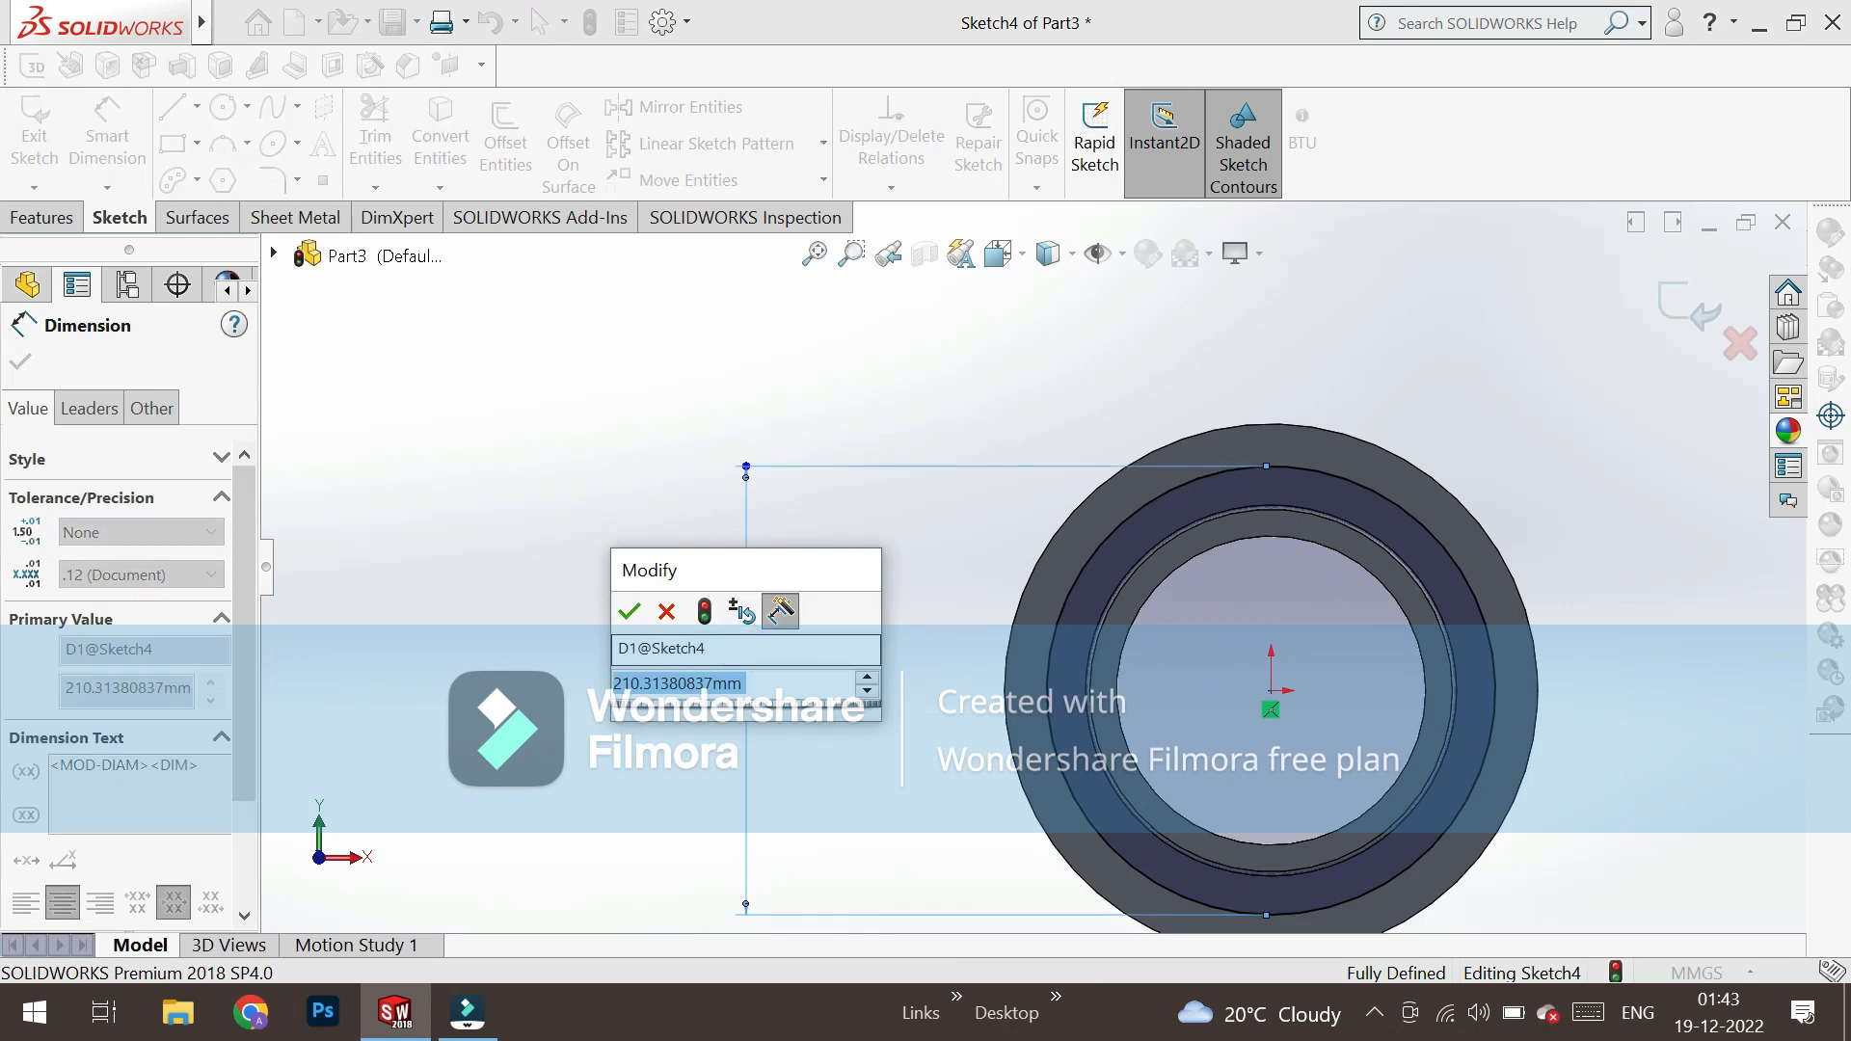
type("200")
key("Return")
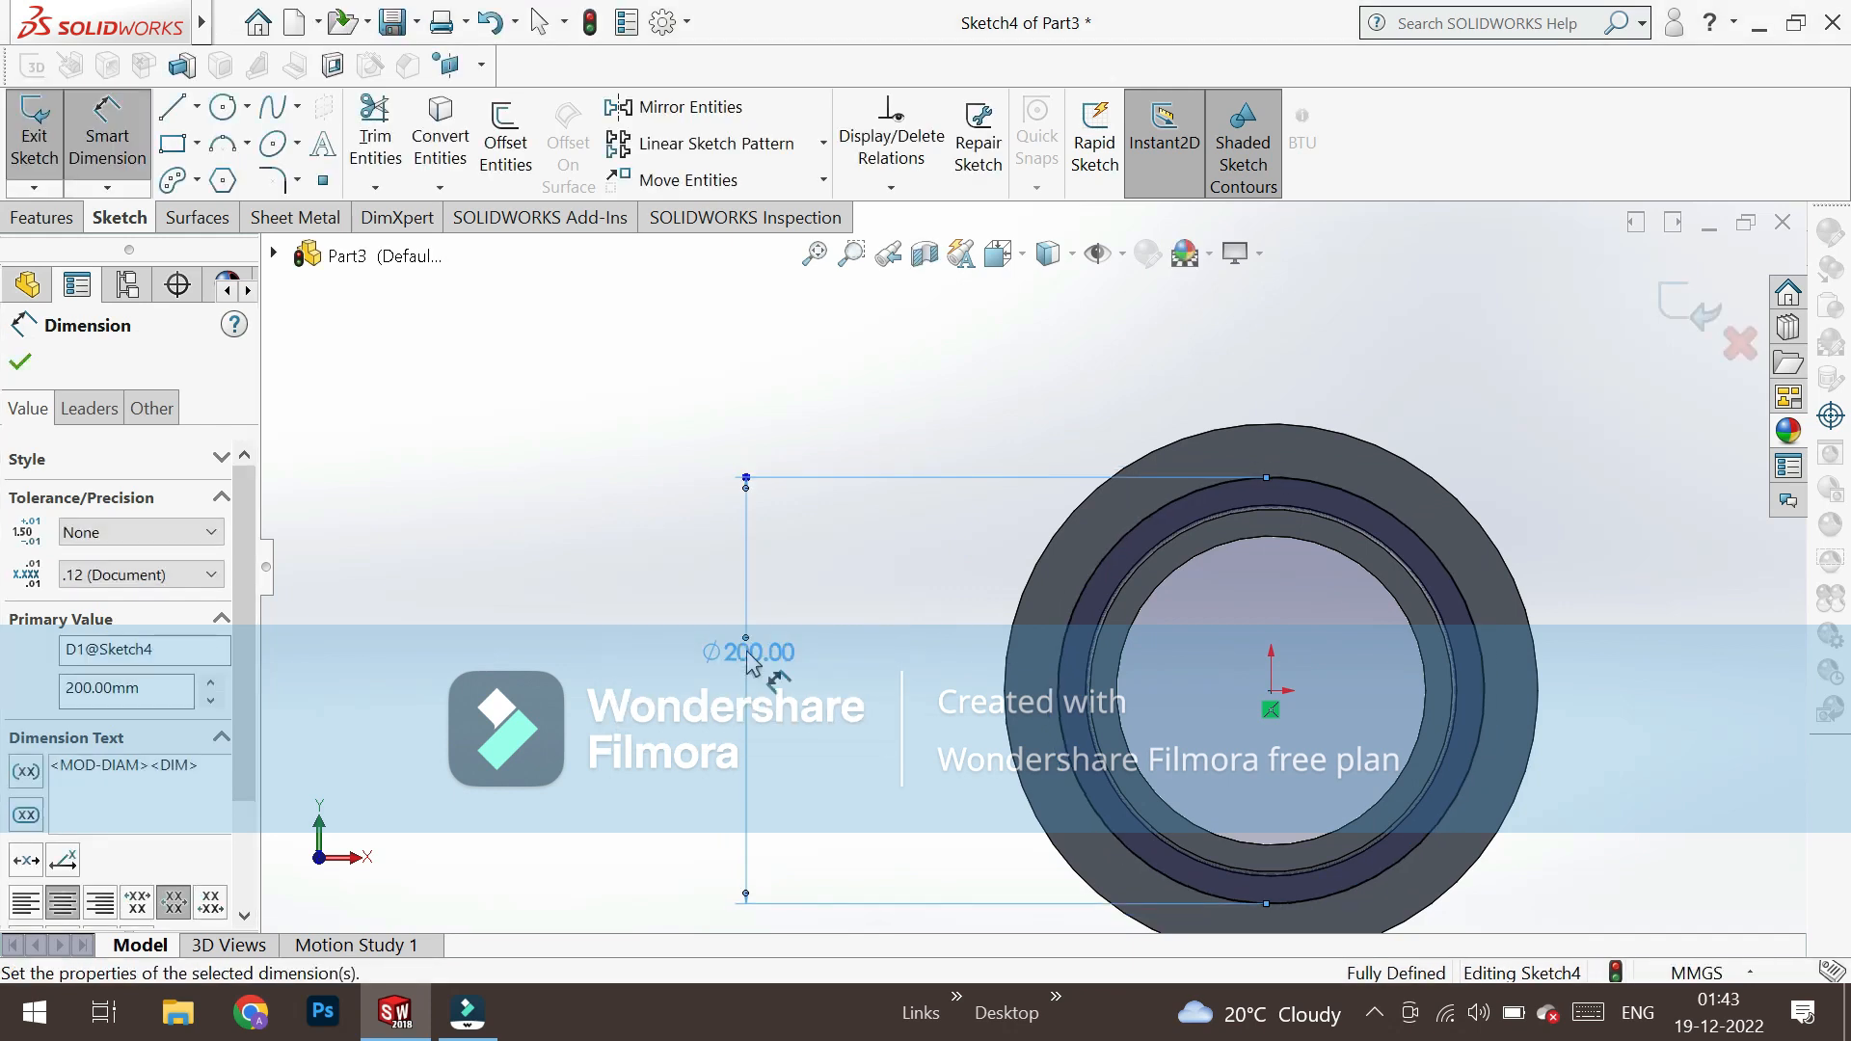
Change the diameter dimension of the flange-face circle to 210 mm.
key("Escape")
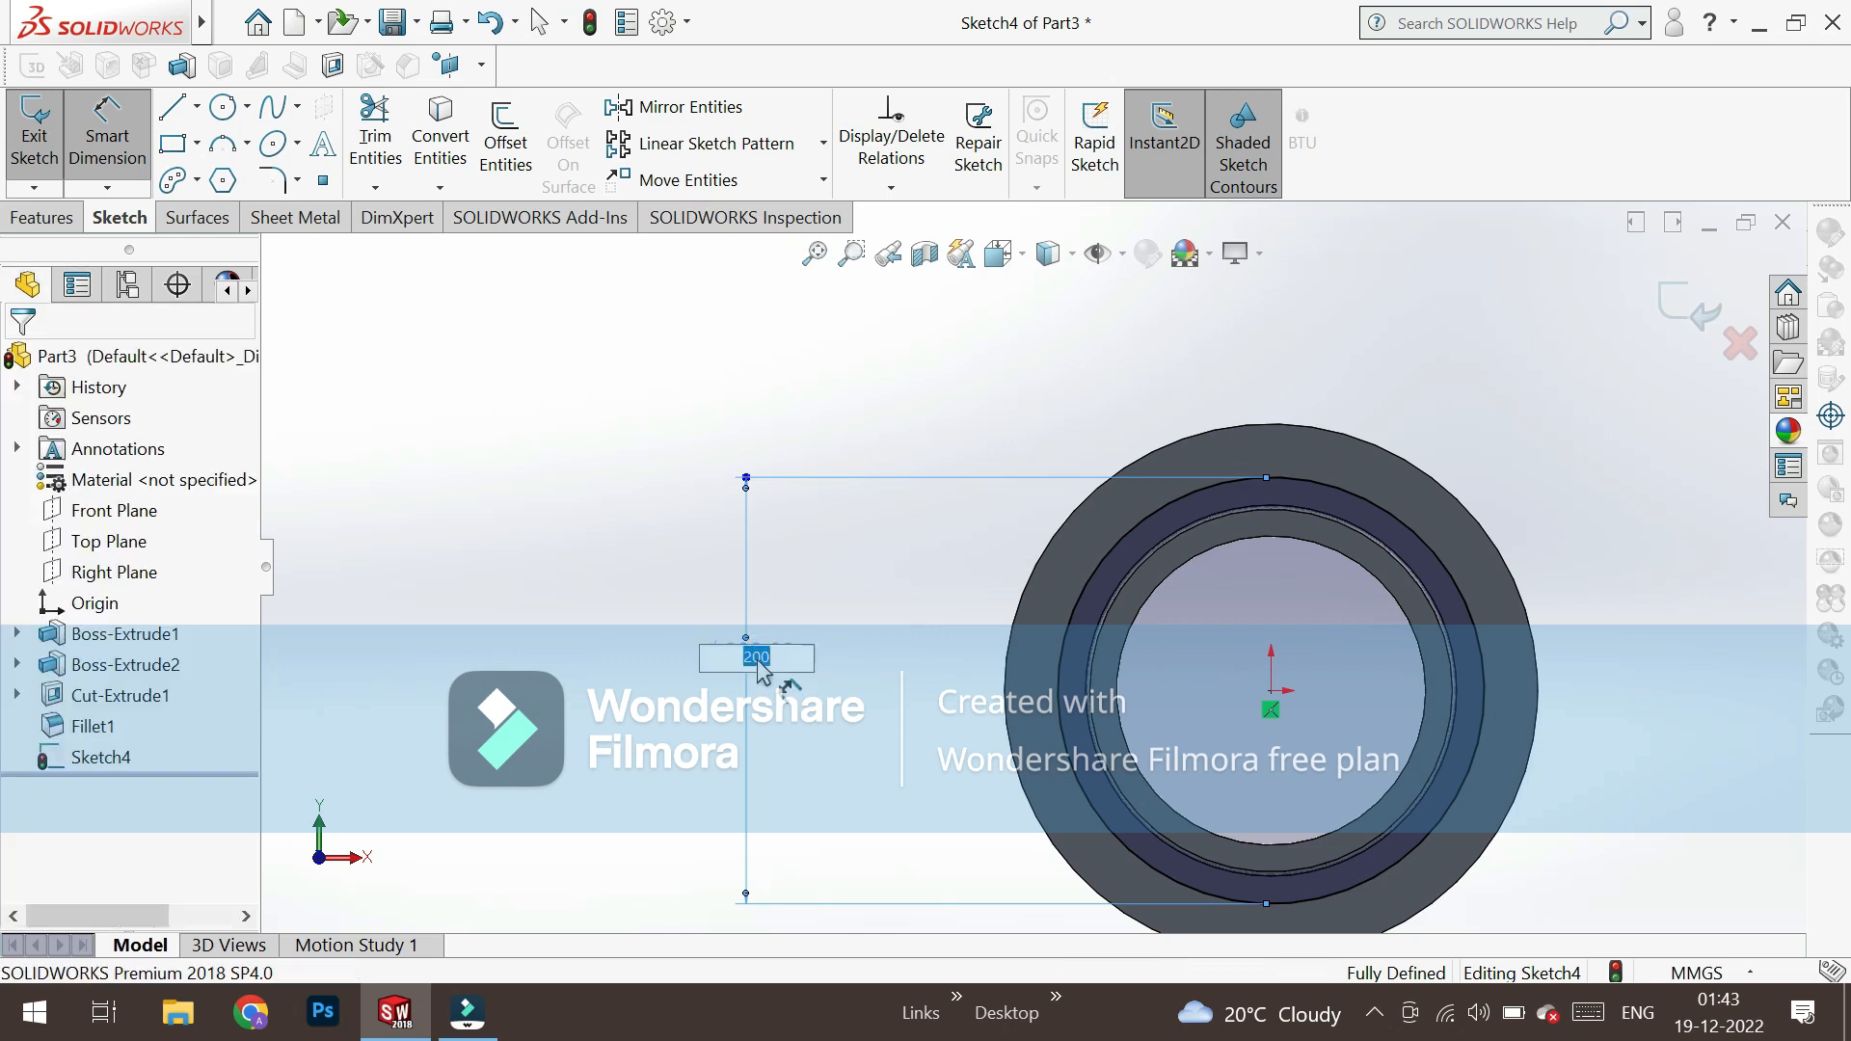
type("210.")
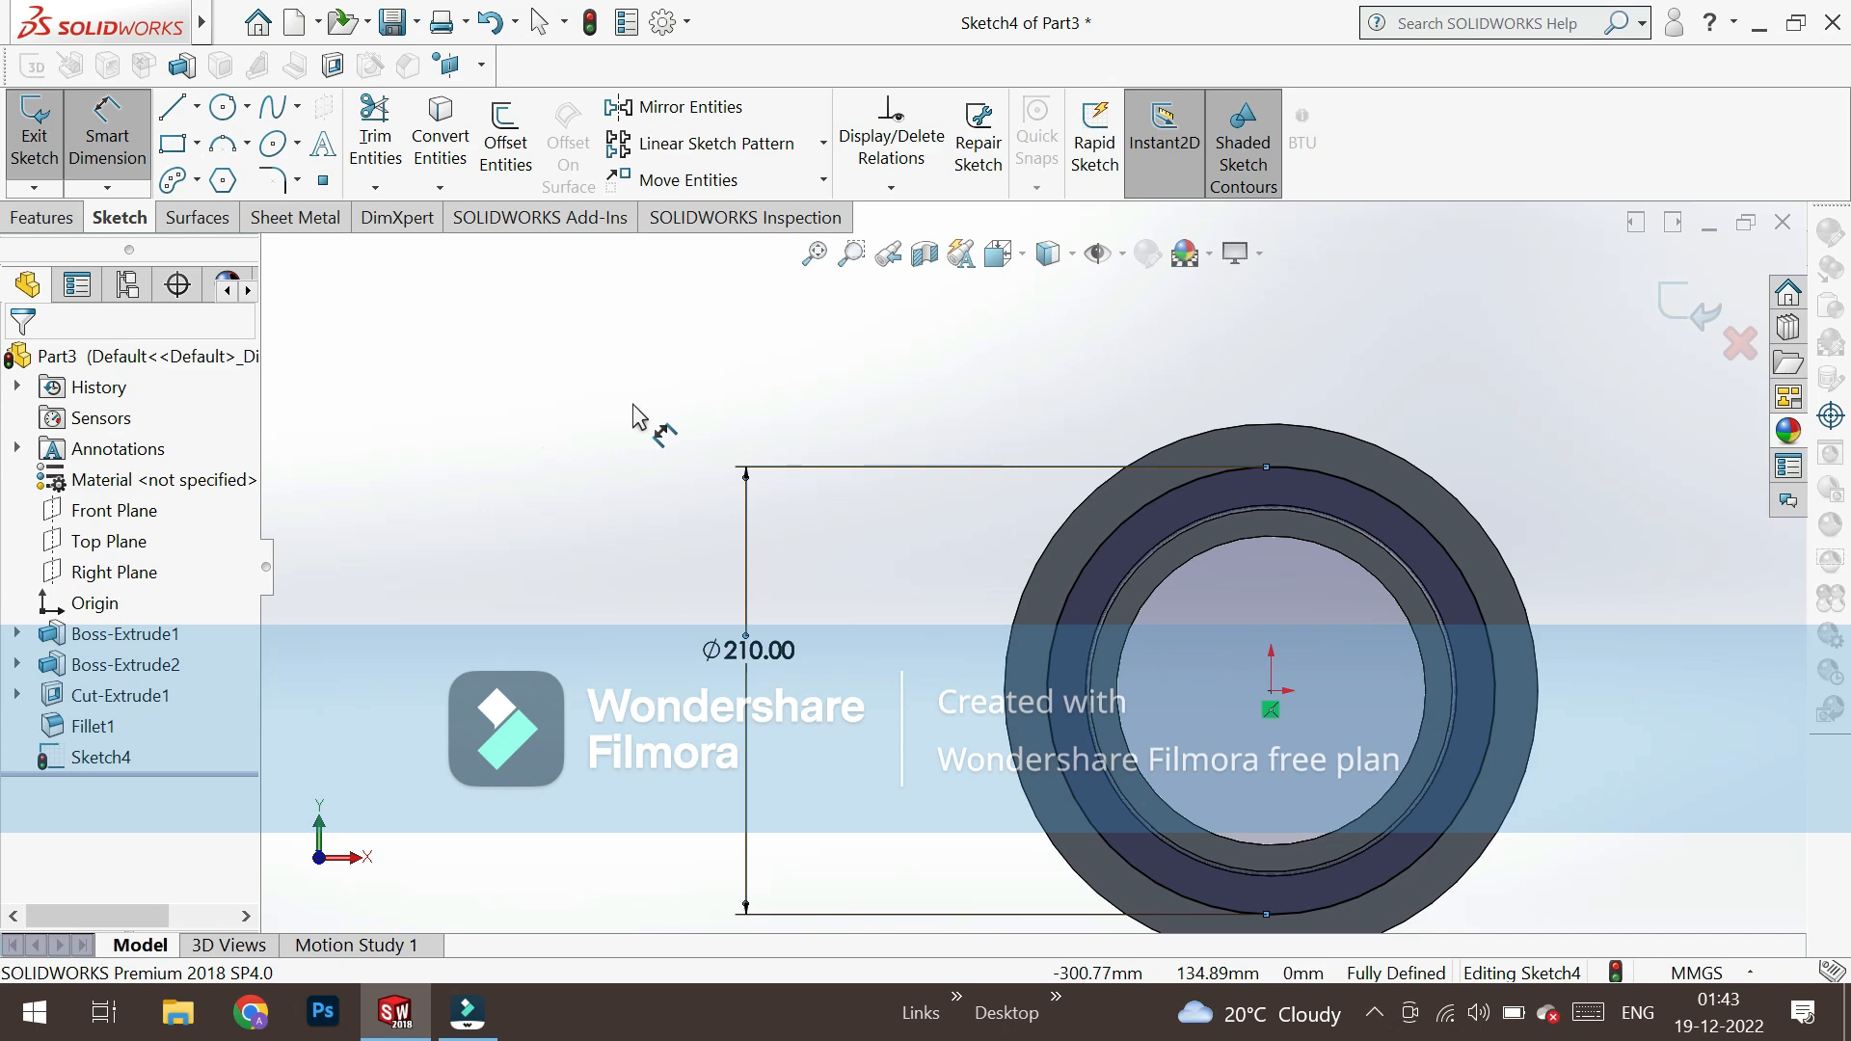
key("Escape")
Convert the 210 mm circle to construction geometry so it serves as the bolt circle.
left_click(1091, 549)
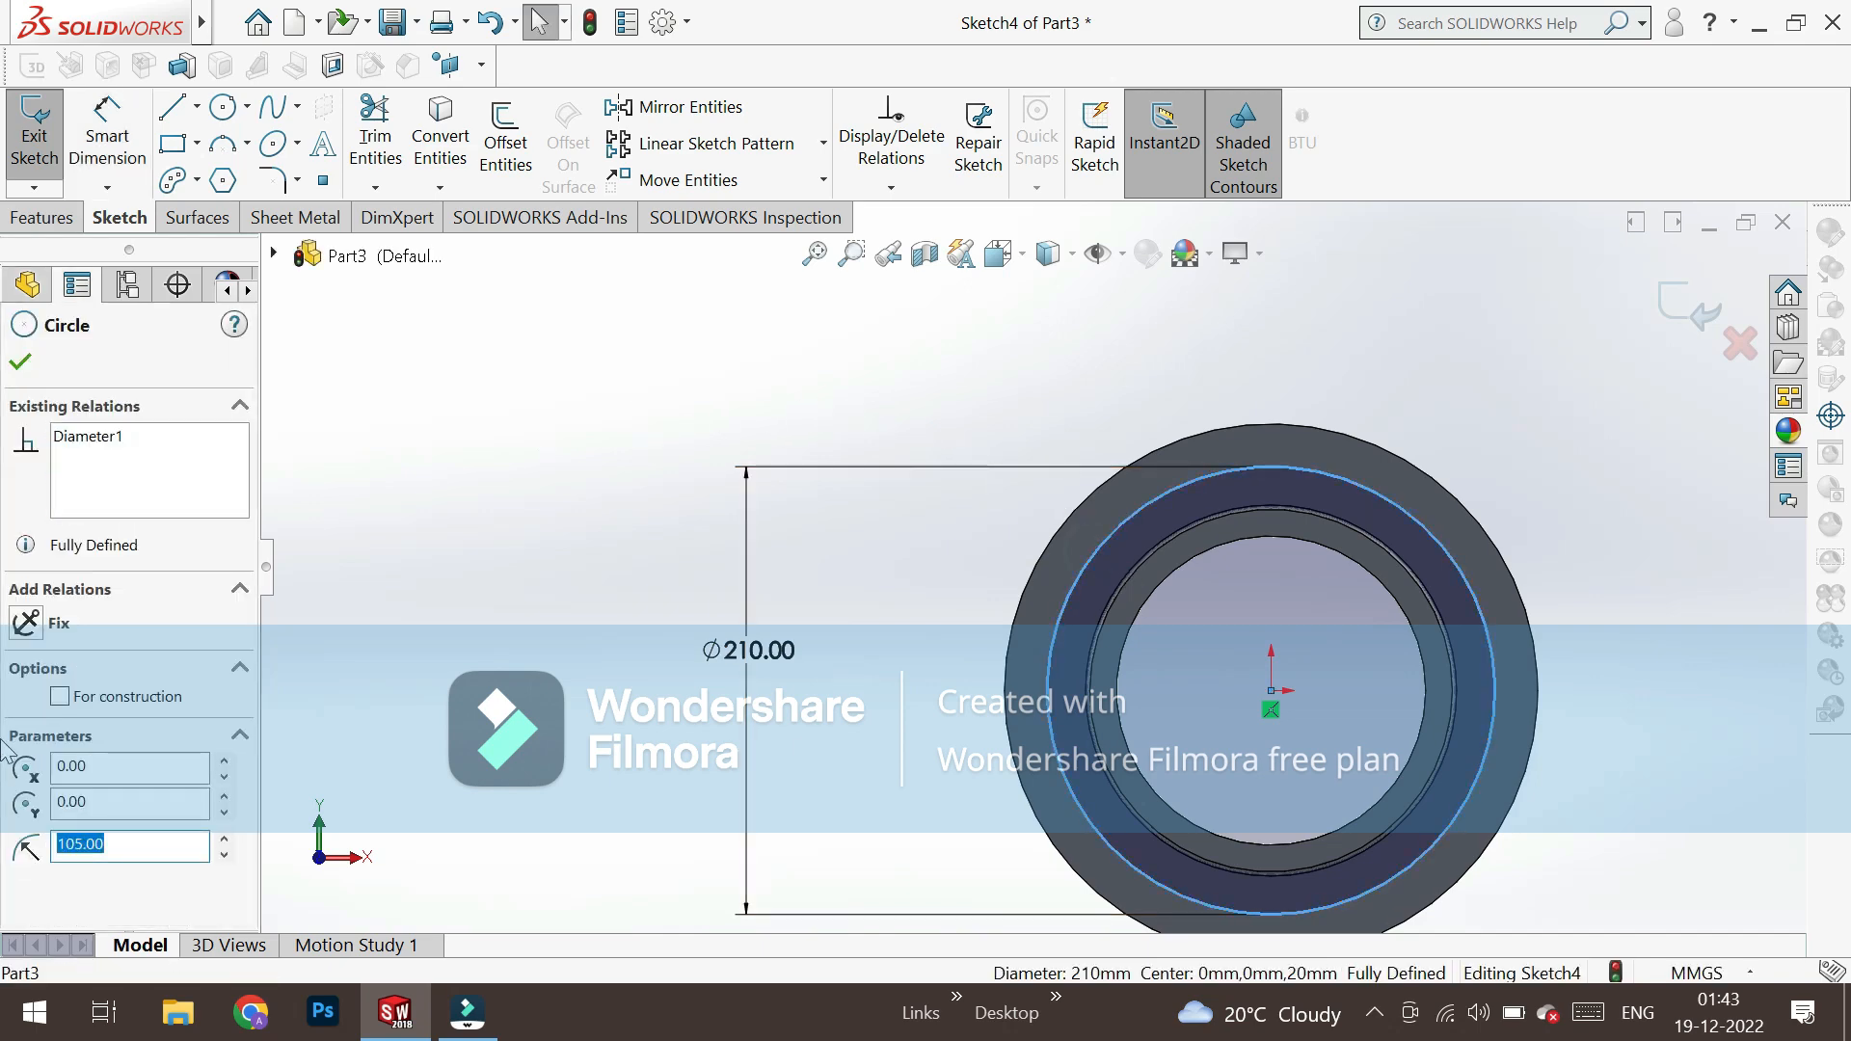
left_click(59, 700)
scroll(489, 514, "down", 1)
scroll(490, 515, "up", 5)
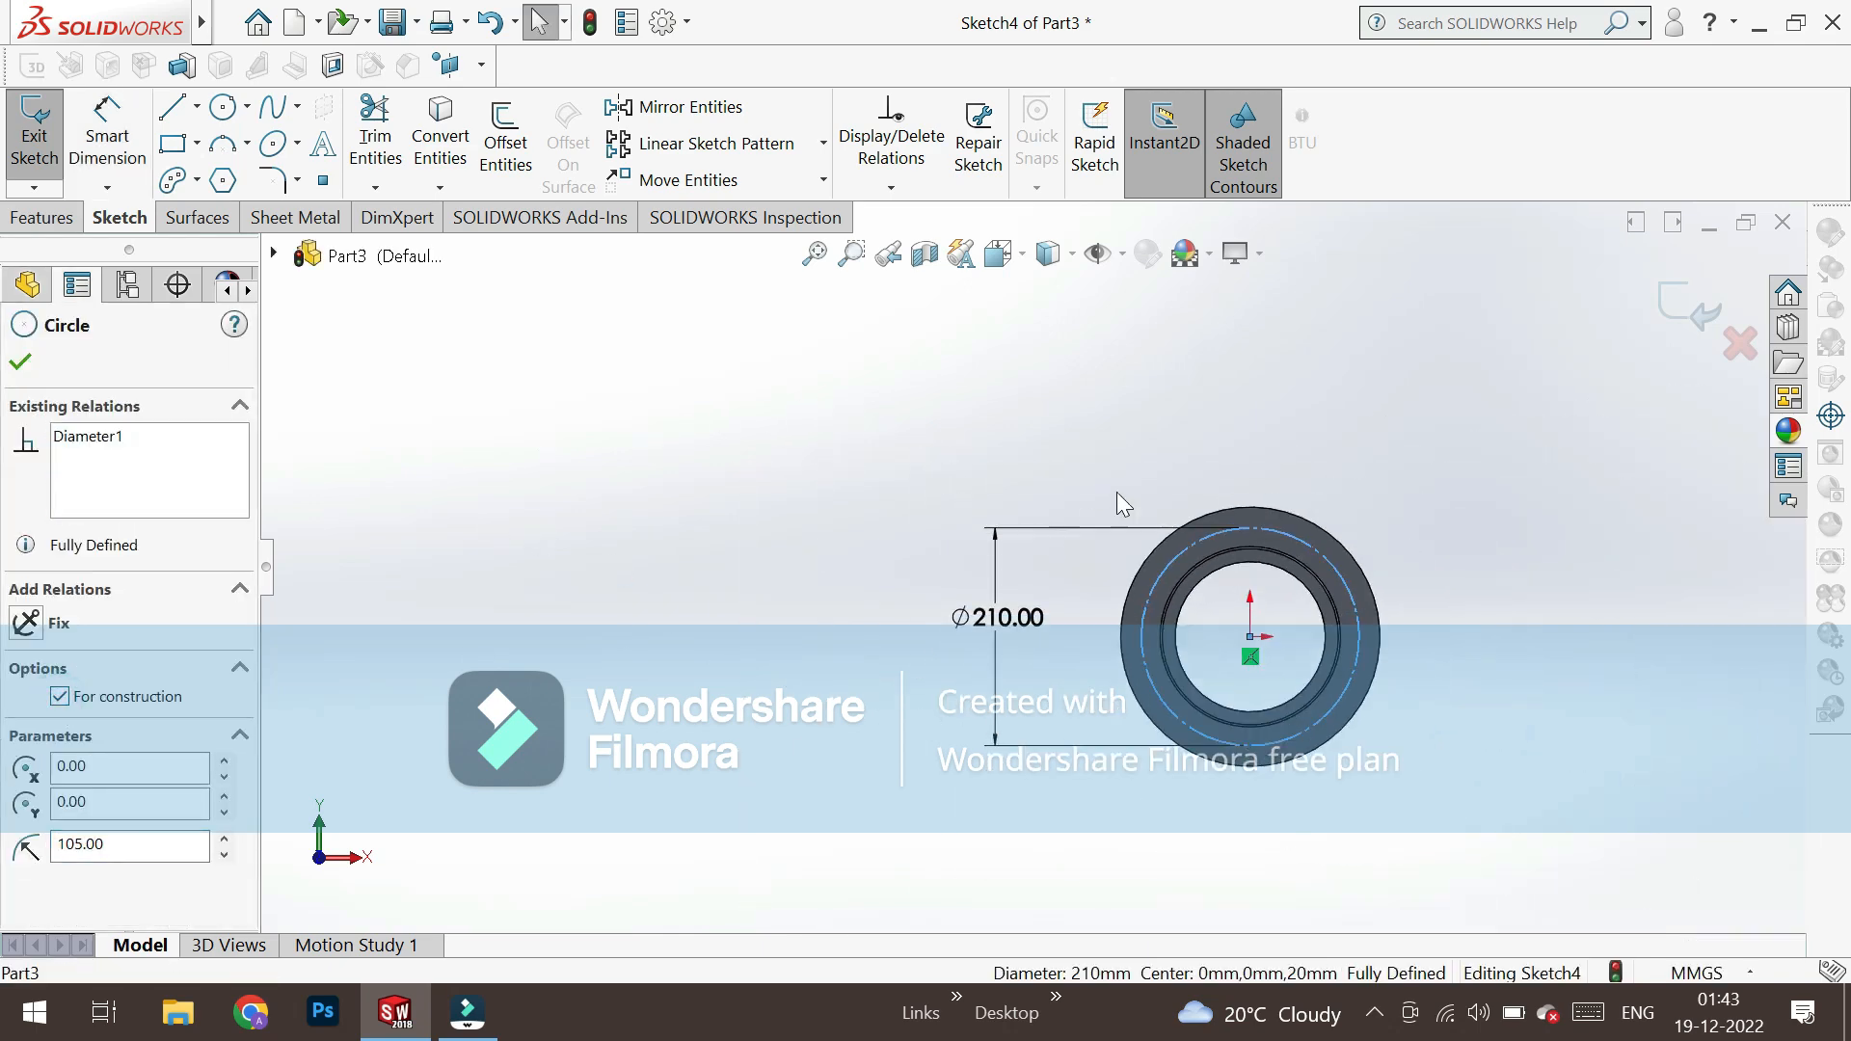
Sketch a small circle with a diameter of about 25 mm centred on the top quadrant point of the construction circle.
scroll(1196, 522, "down", 3)
left_click(222, 107)
scroll(868, 590, "up", 2)
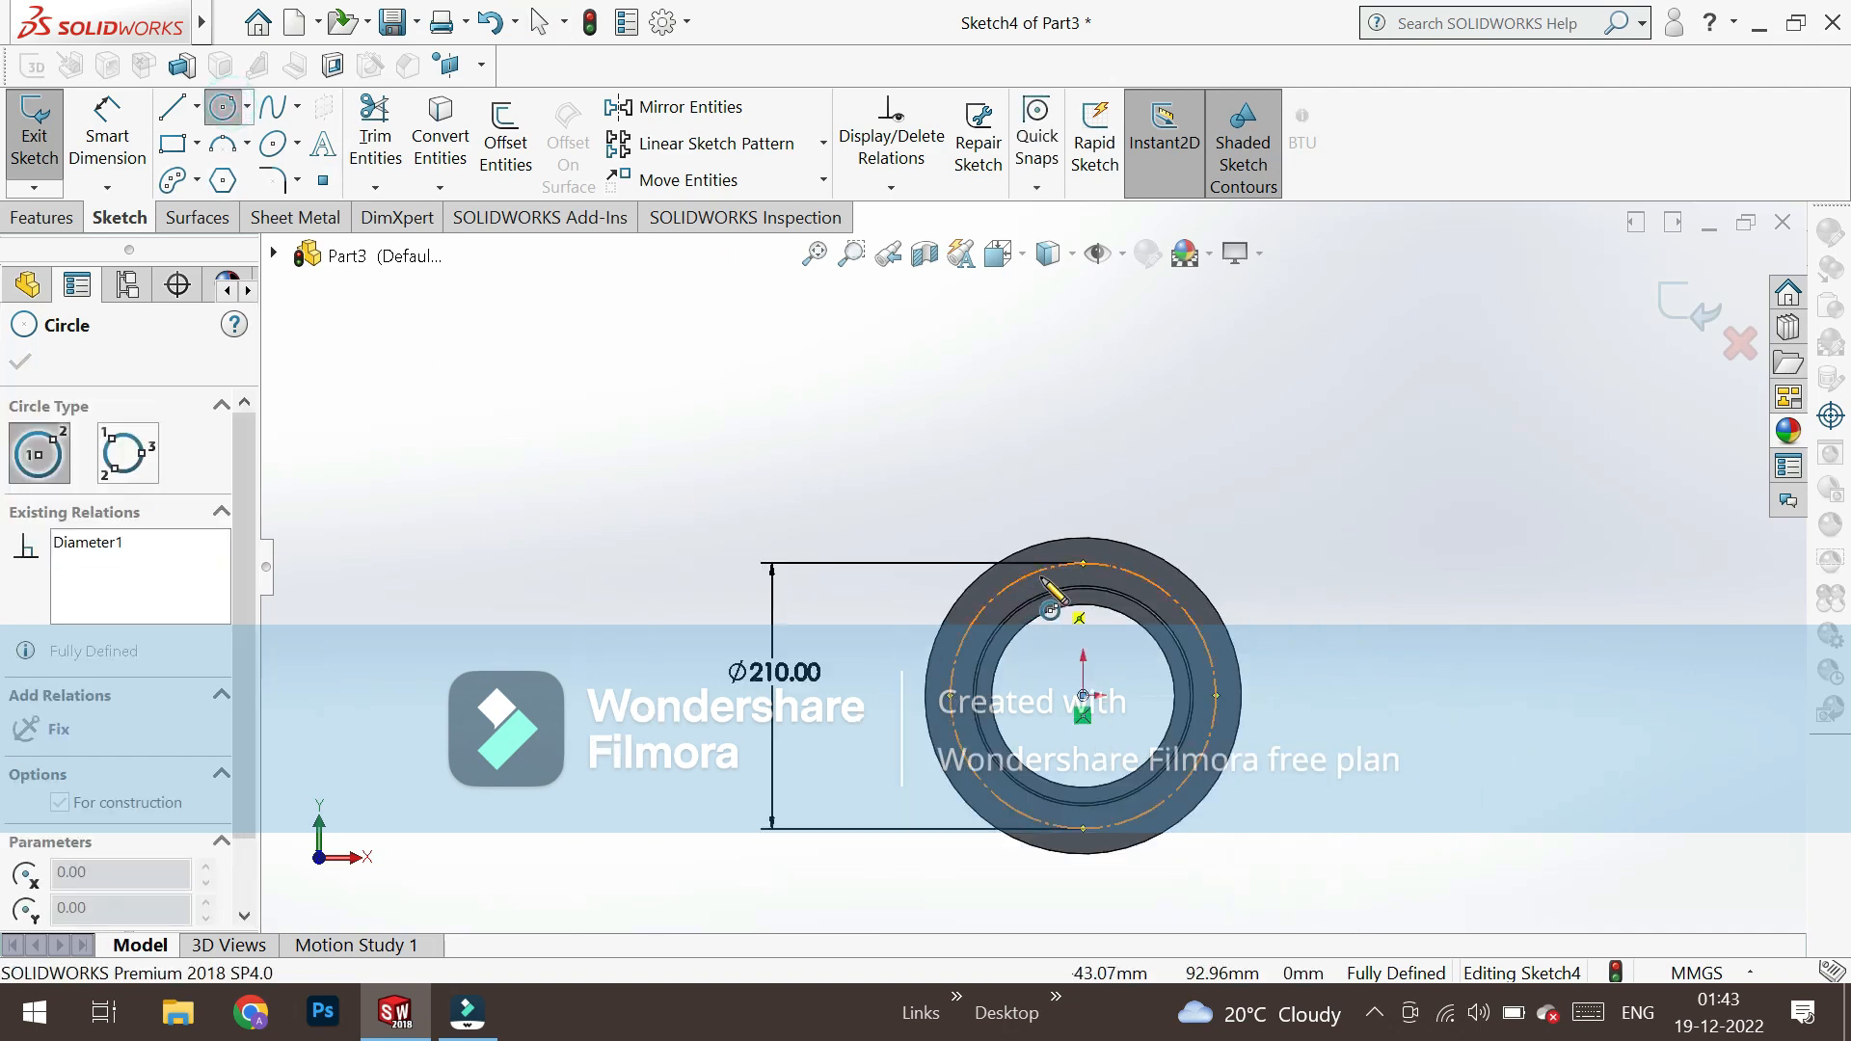
scroll(1079, 550, "down", 2)
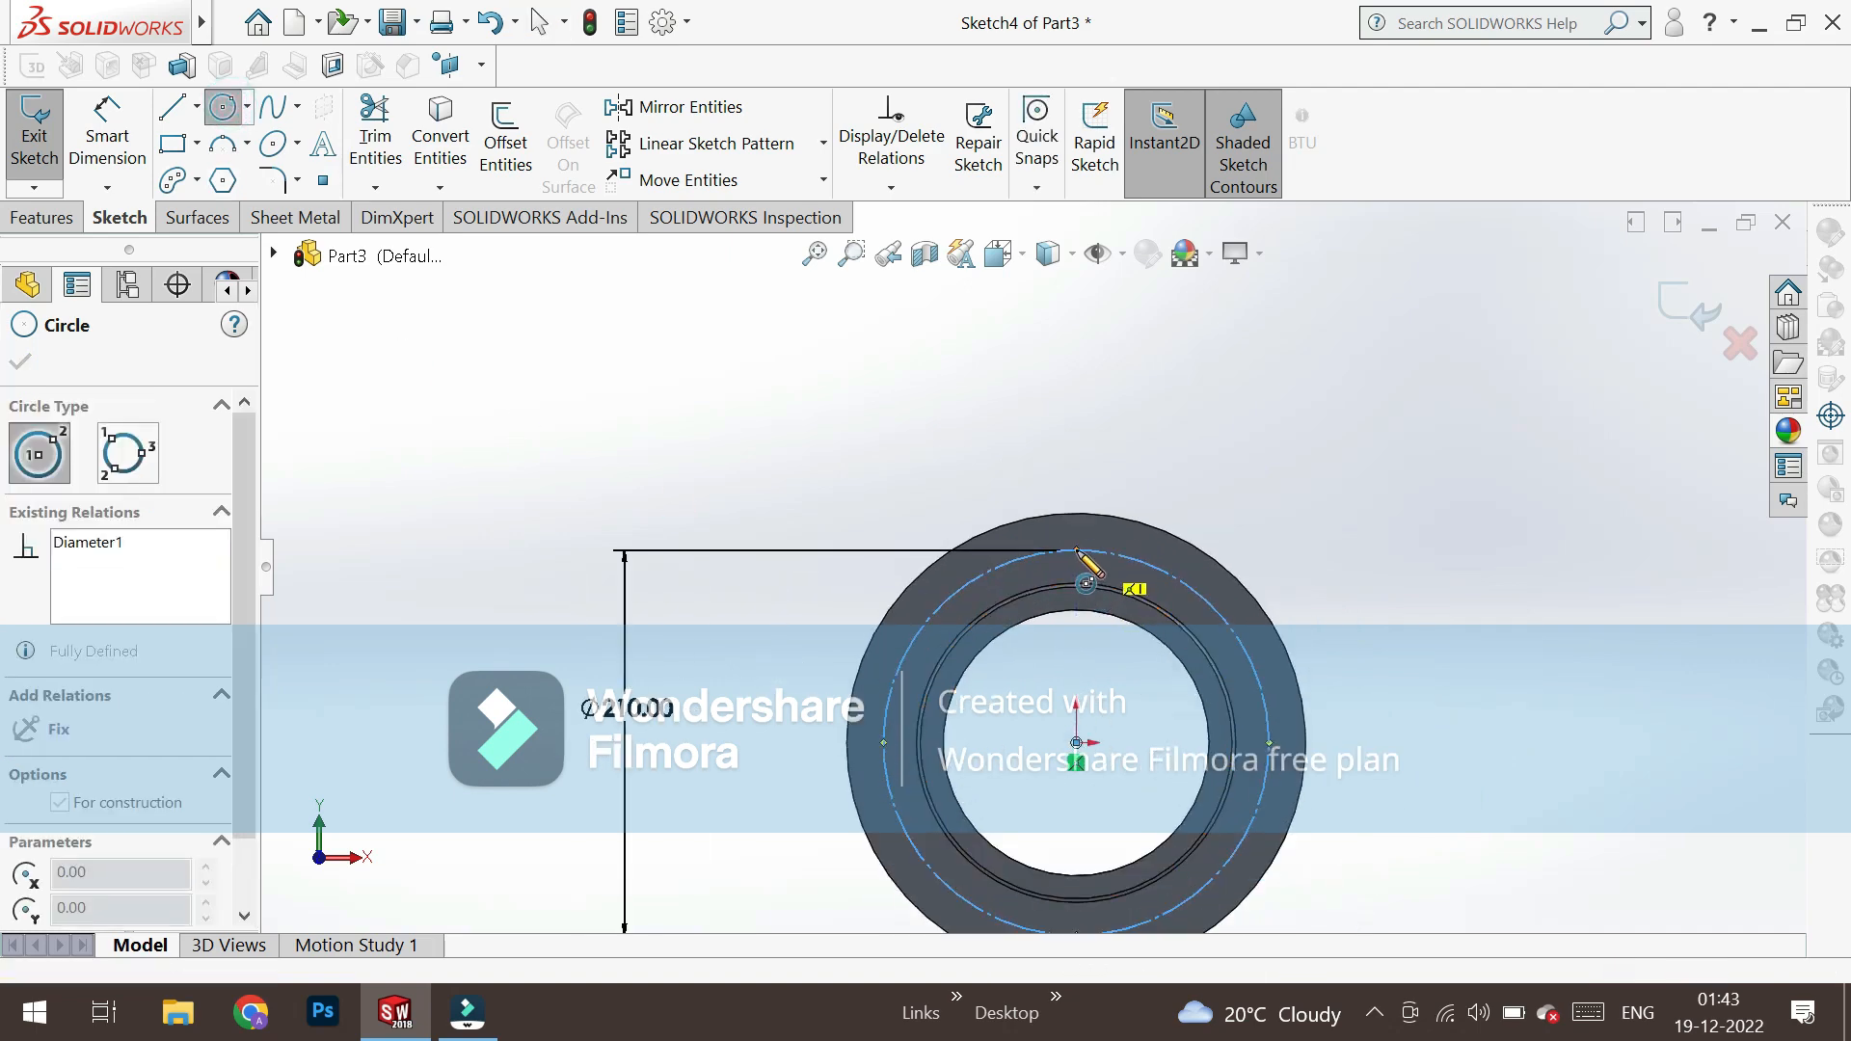
left_click(1077, 552)
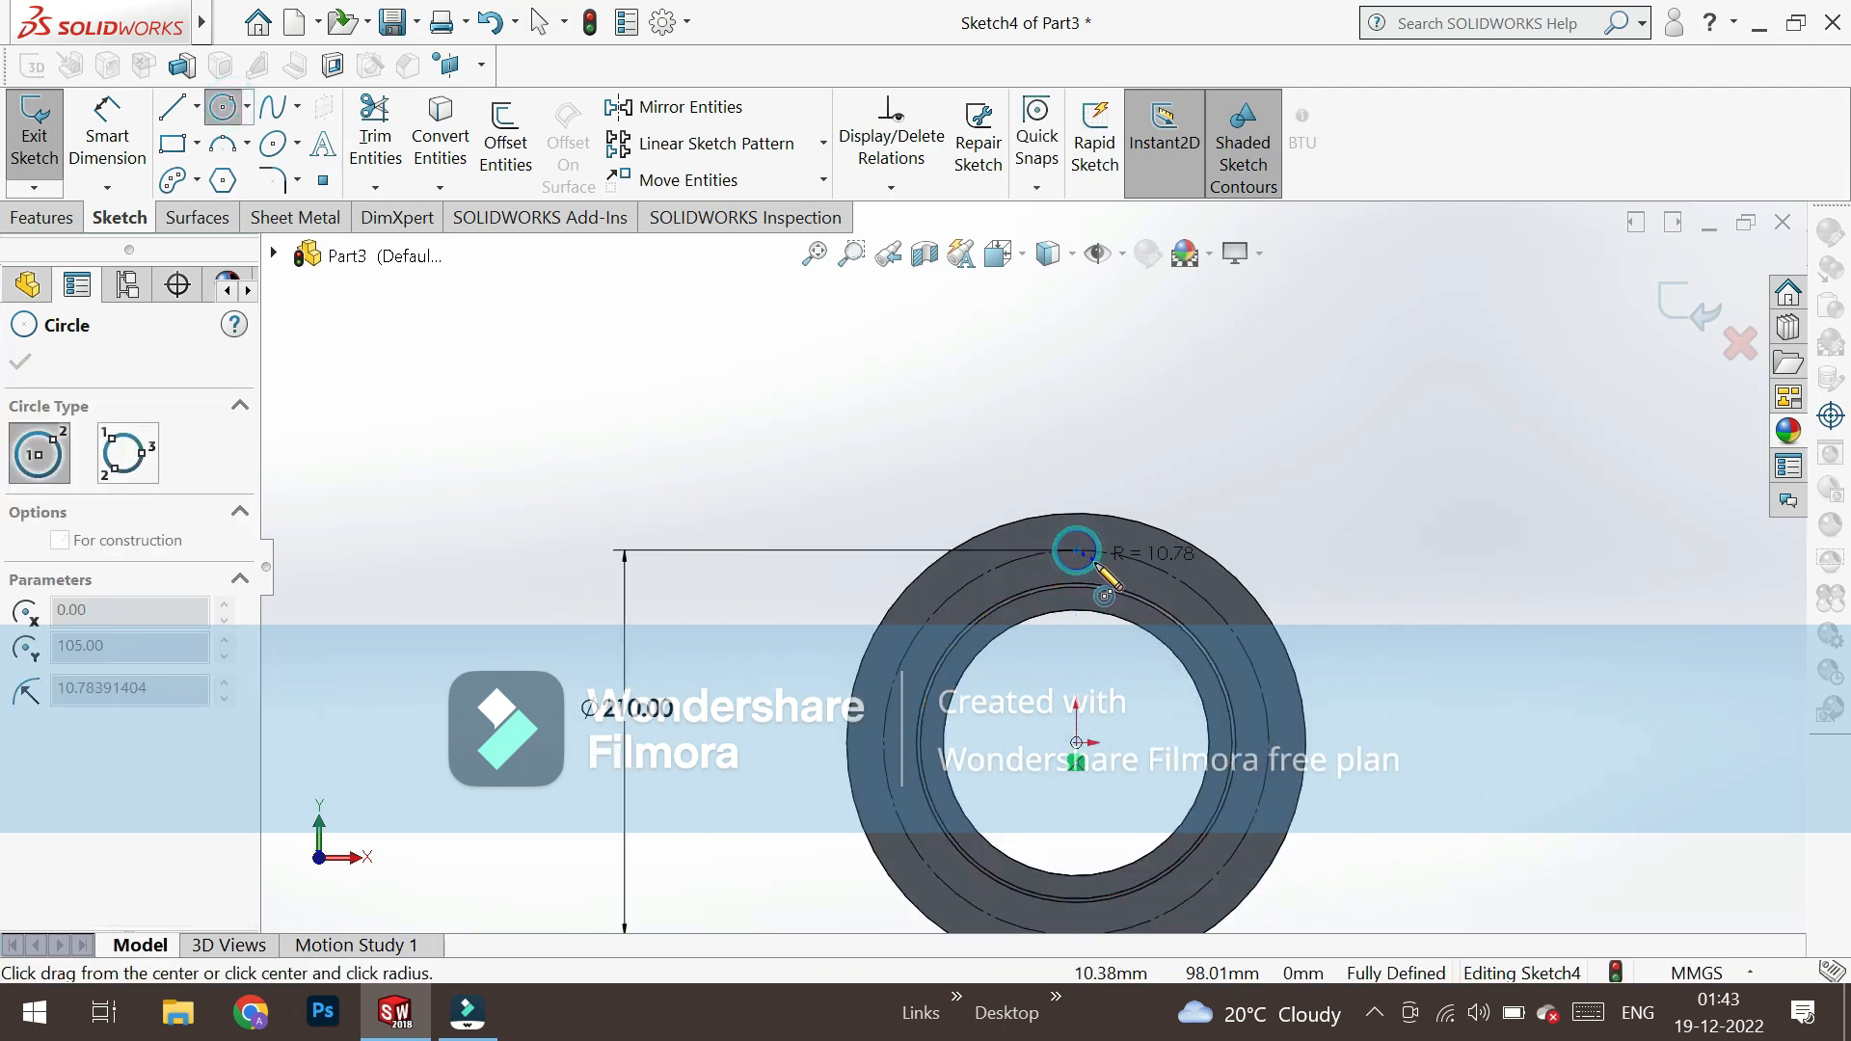
Dimension the small bolt-hole circle and set its diameter to 25 mm.
left_click(114, 143)
left_click(1101, 540)
left_click(1162, 427)
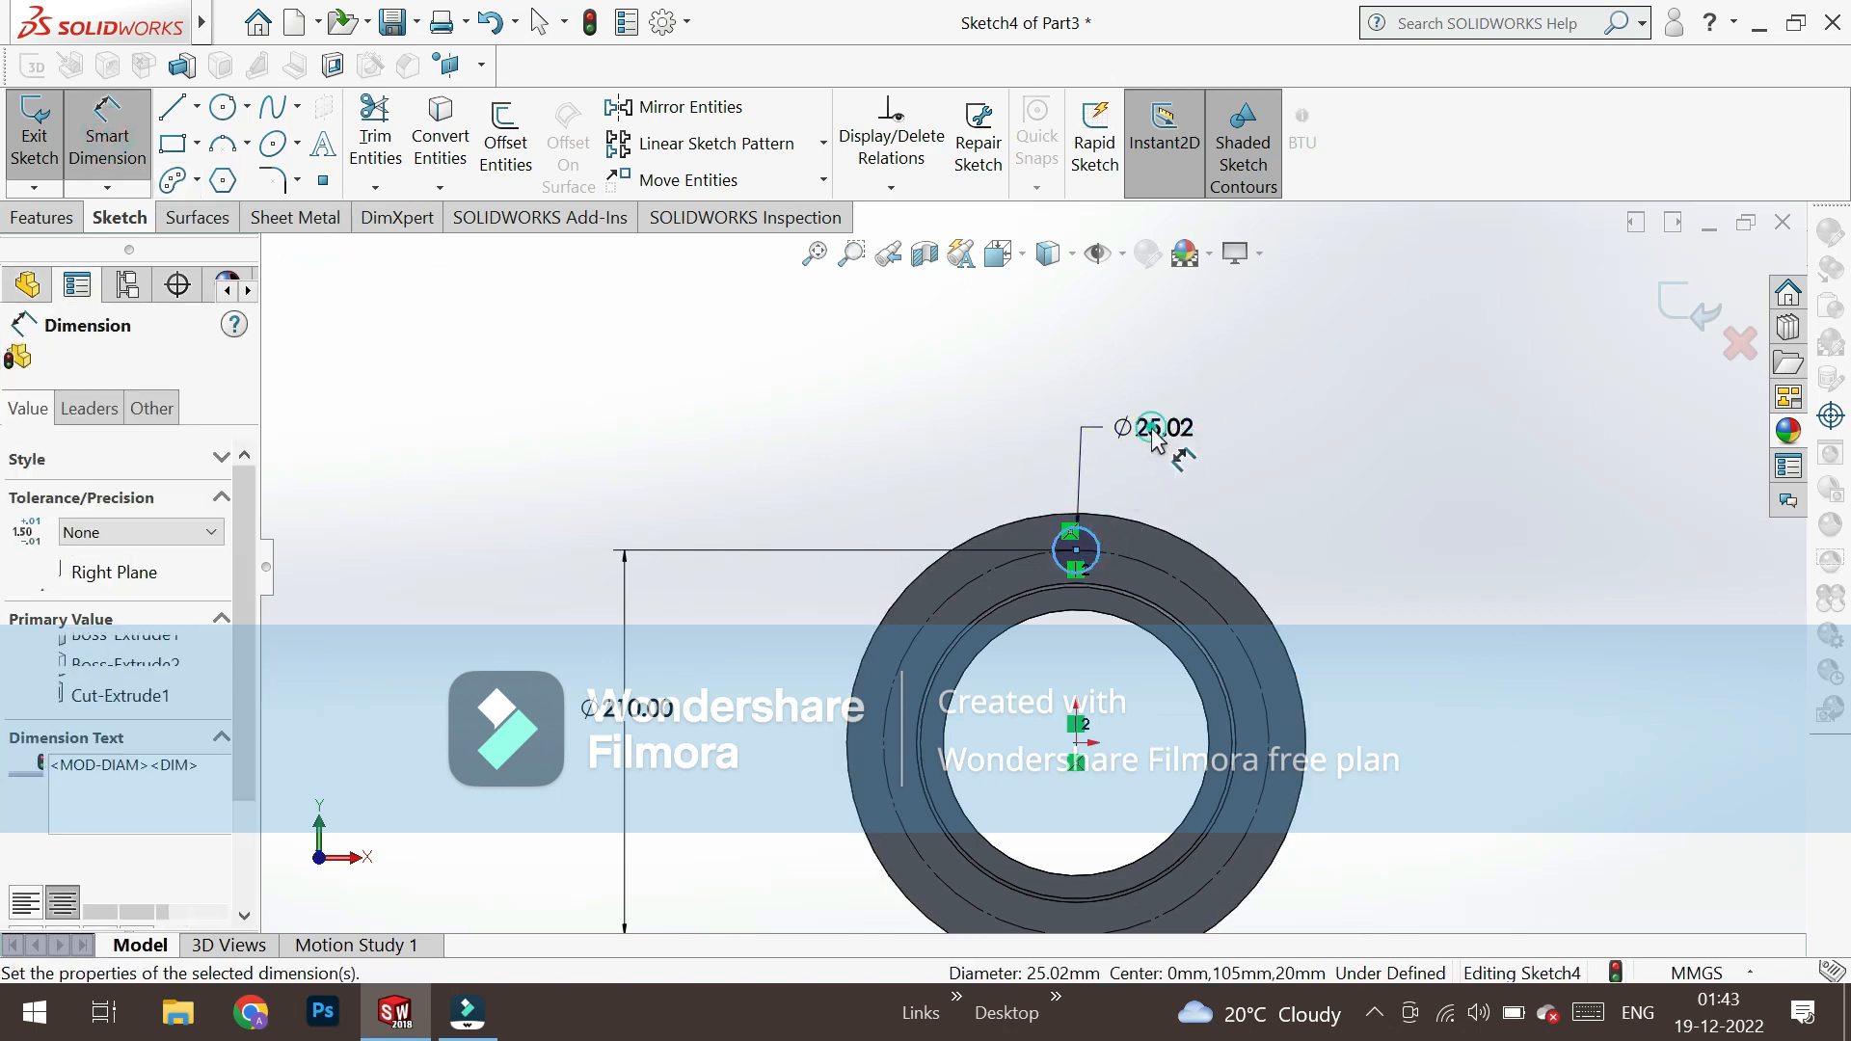
type("25")
key("Return")
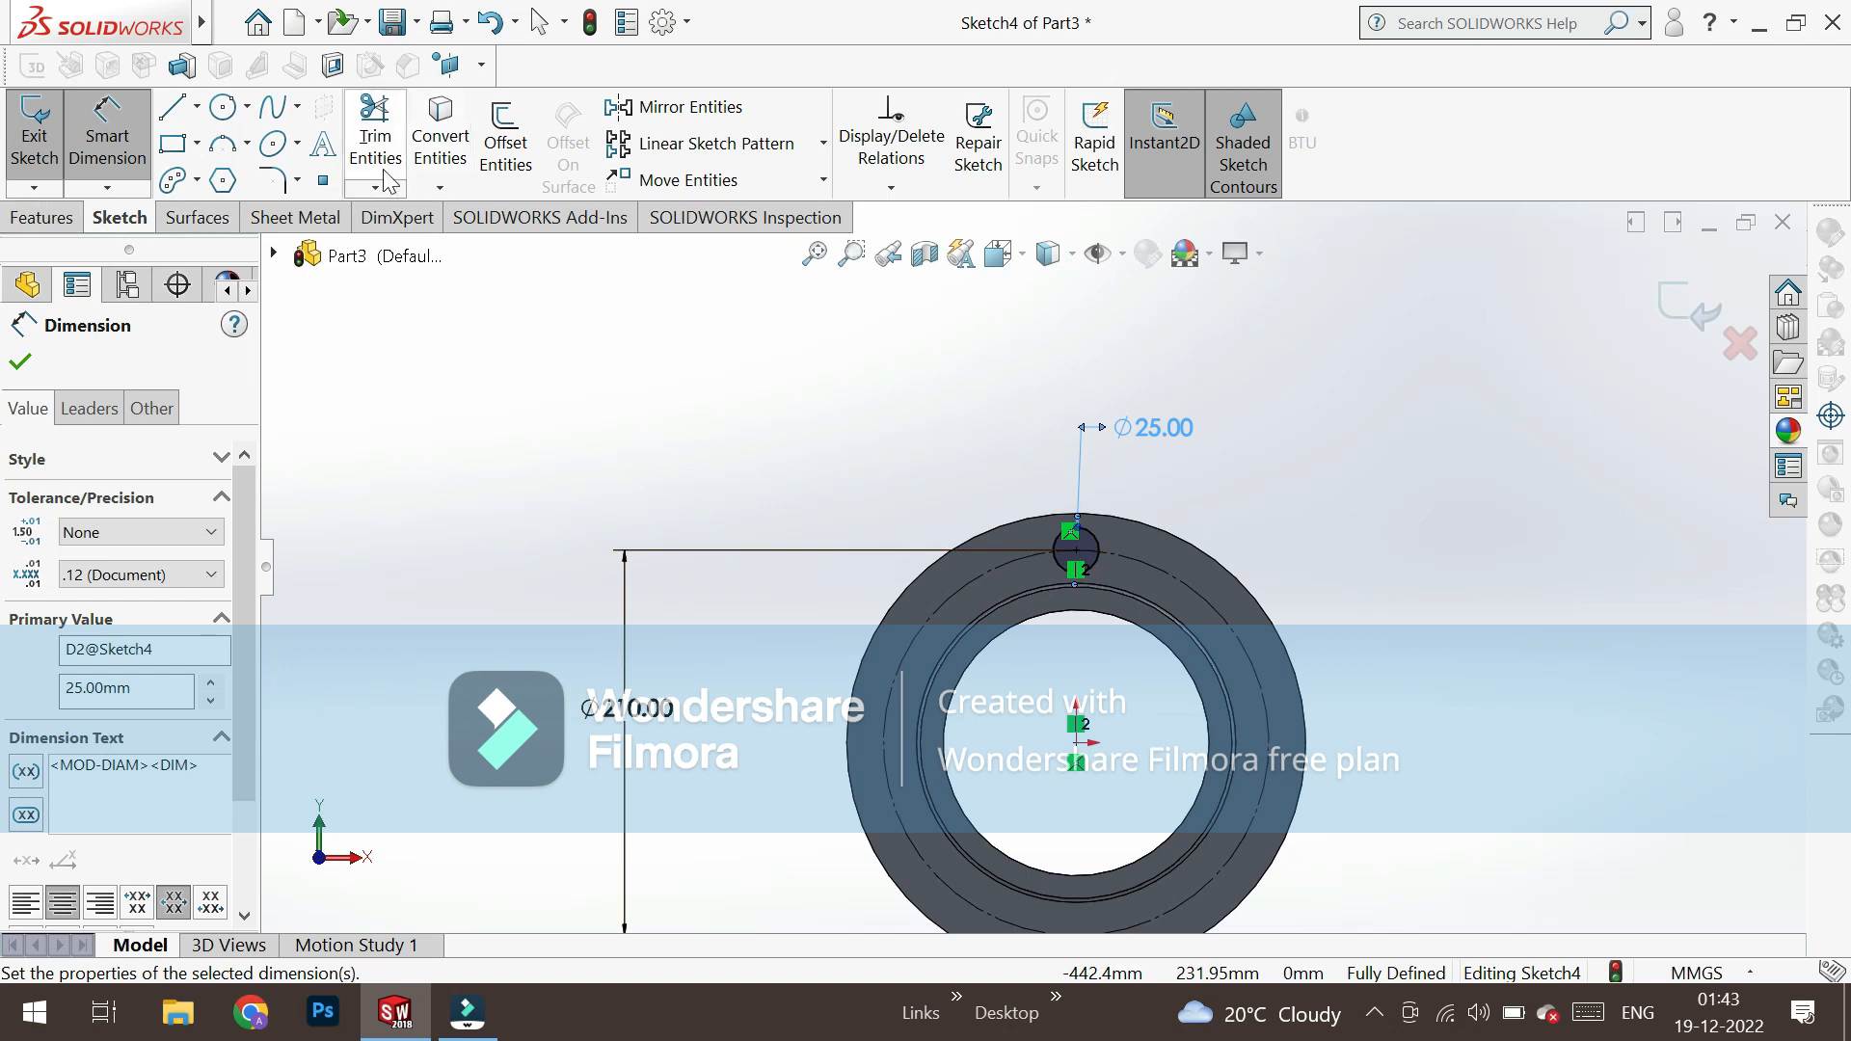
Create a circular sketch pattern of the 25 mm circle around the origin with 6 equally spaced instances over 360 degrees.
left_click(823, 143)
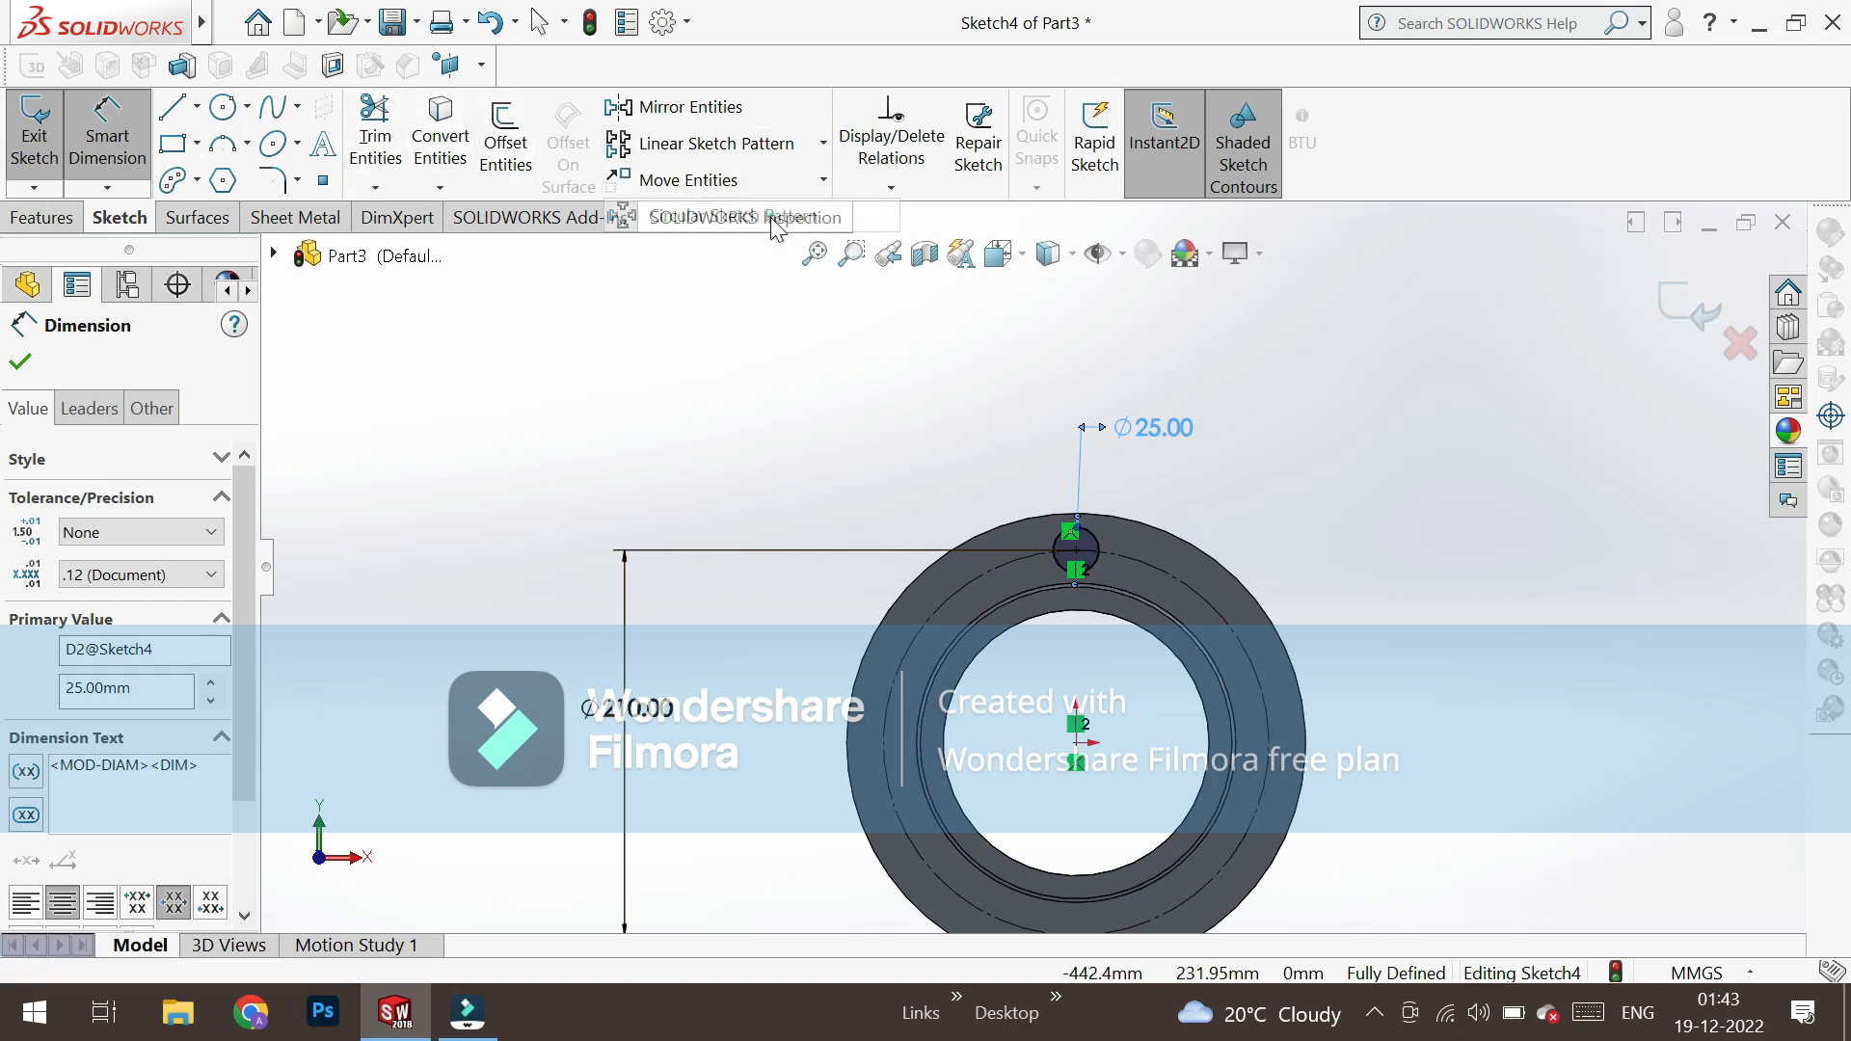
left_click(714, 216)
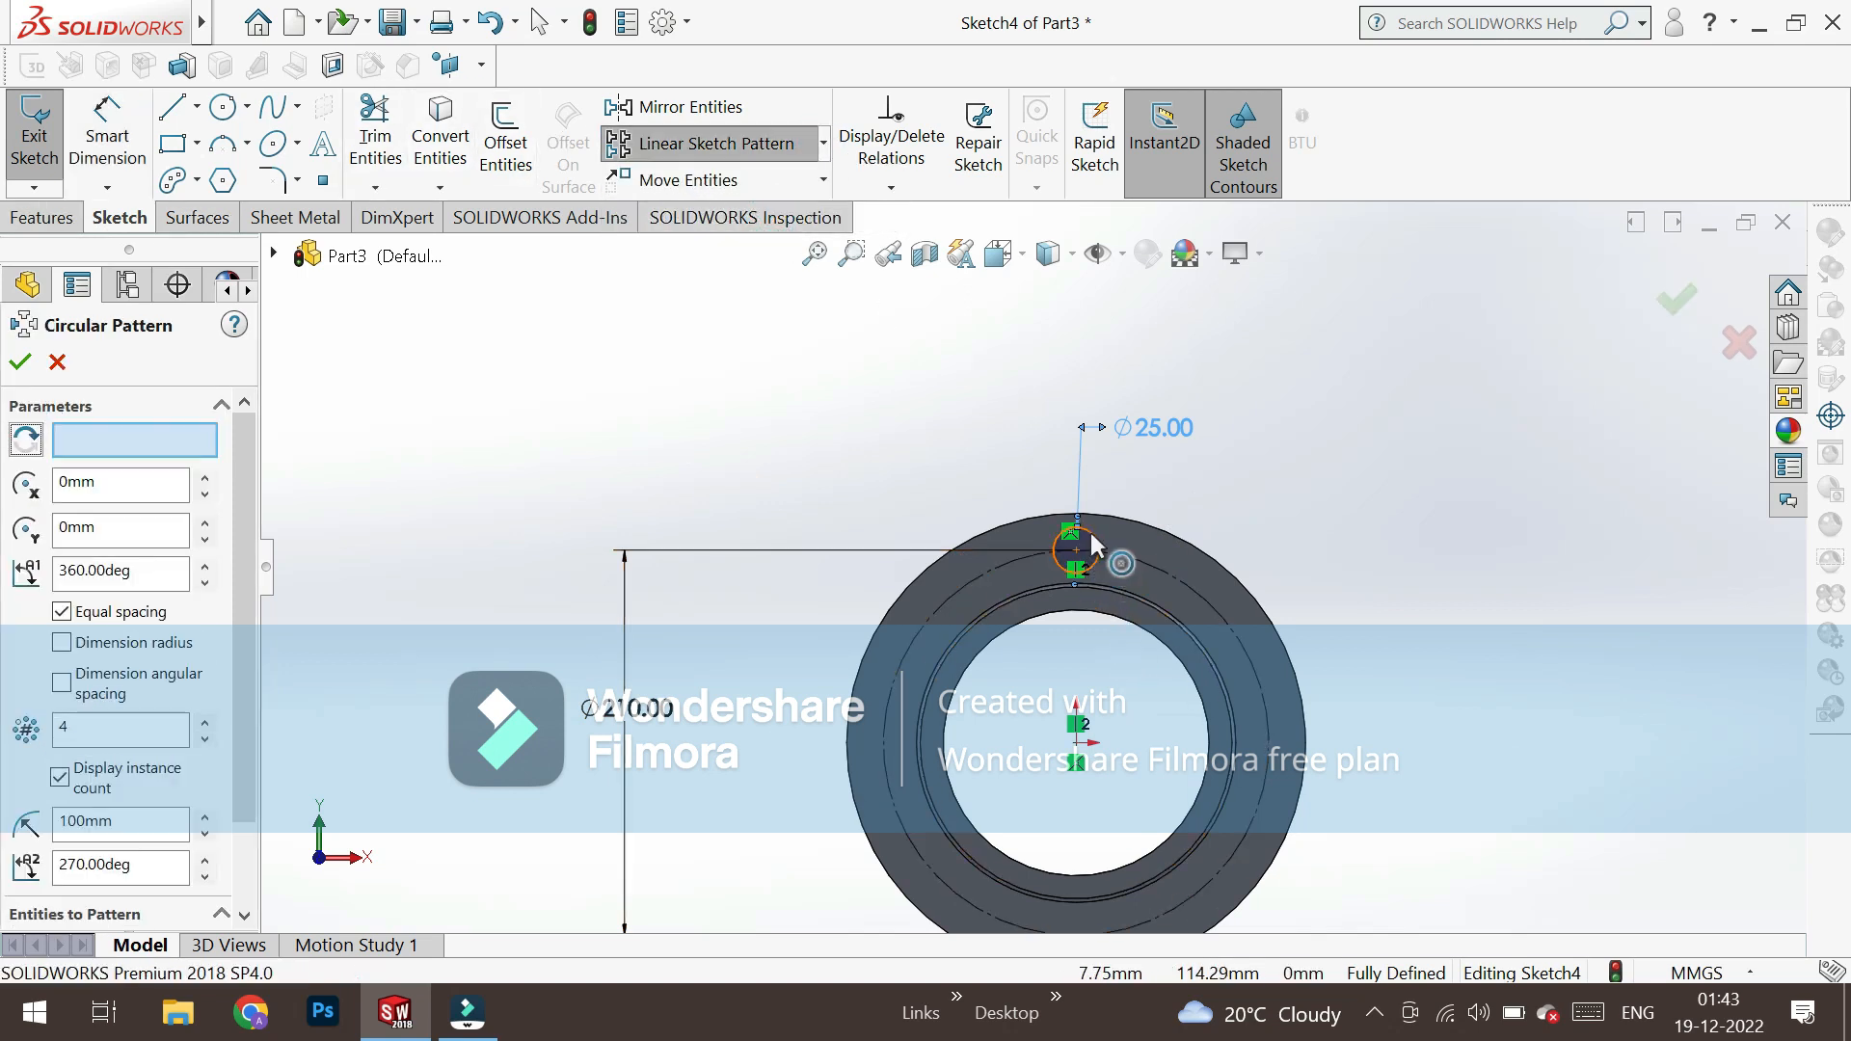
left_click(1093, 545)
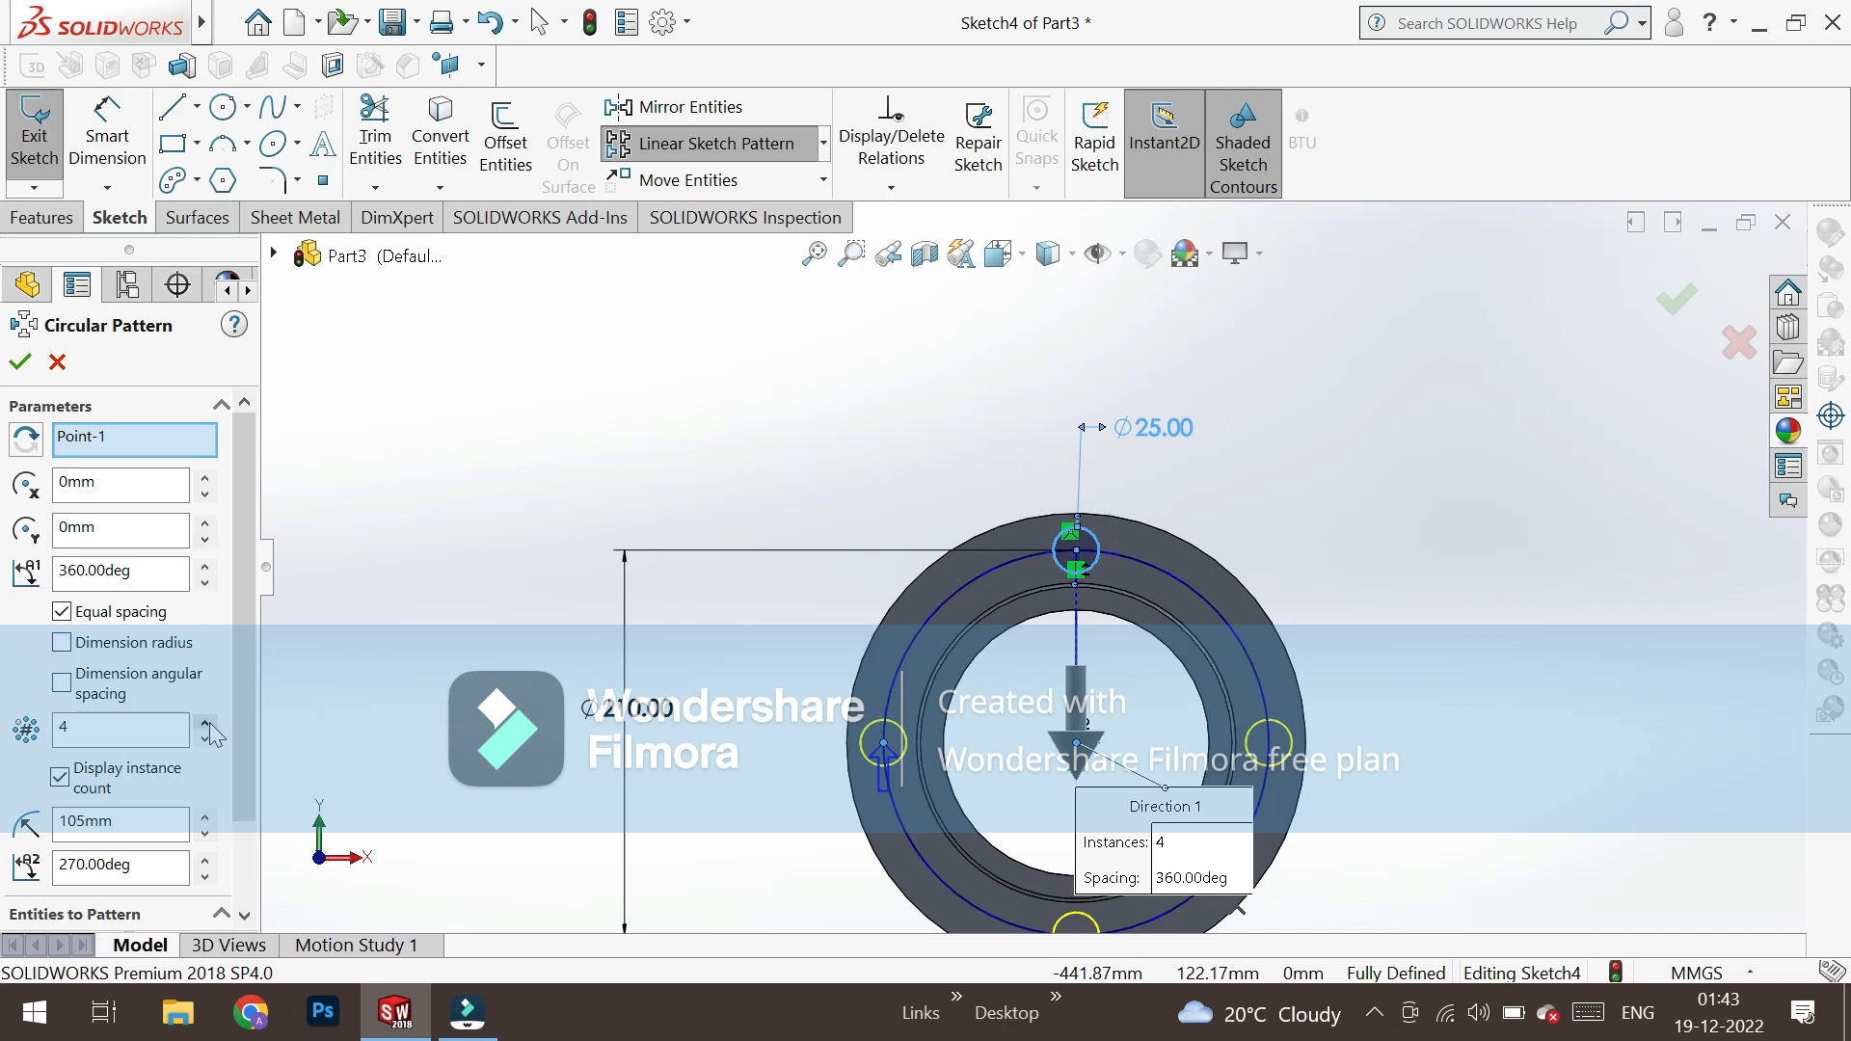
scroll(797, 591, "up", 2)
scroll(1325, 818, "down", 1)
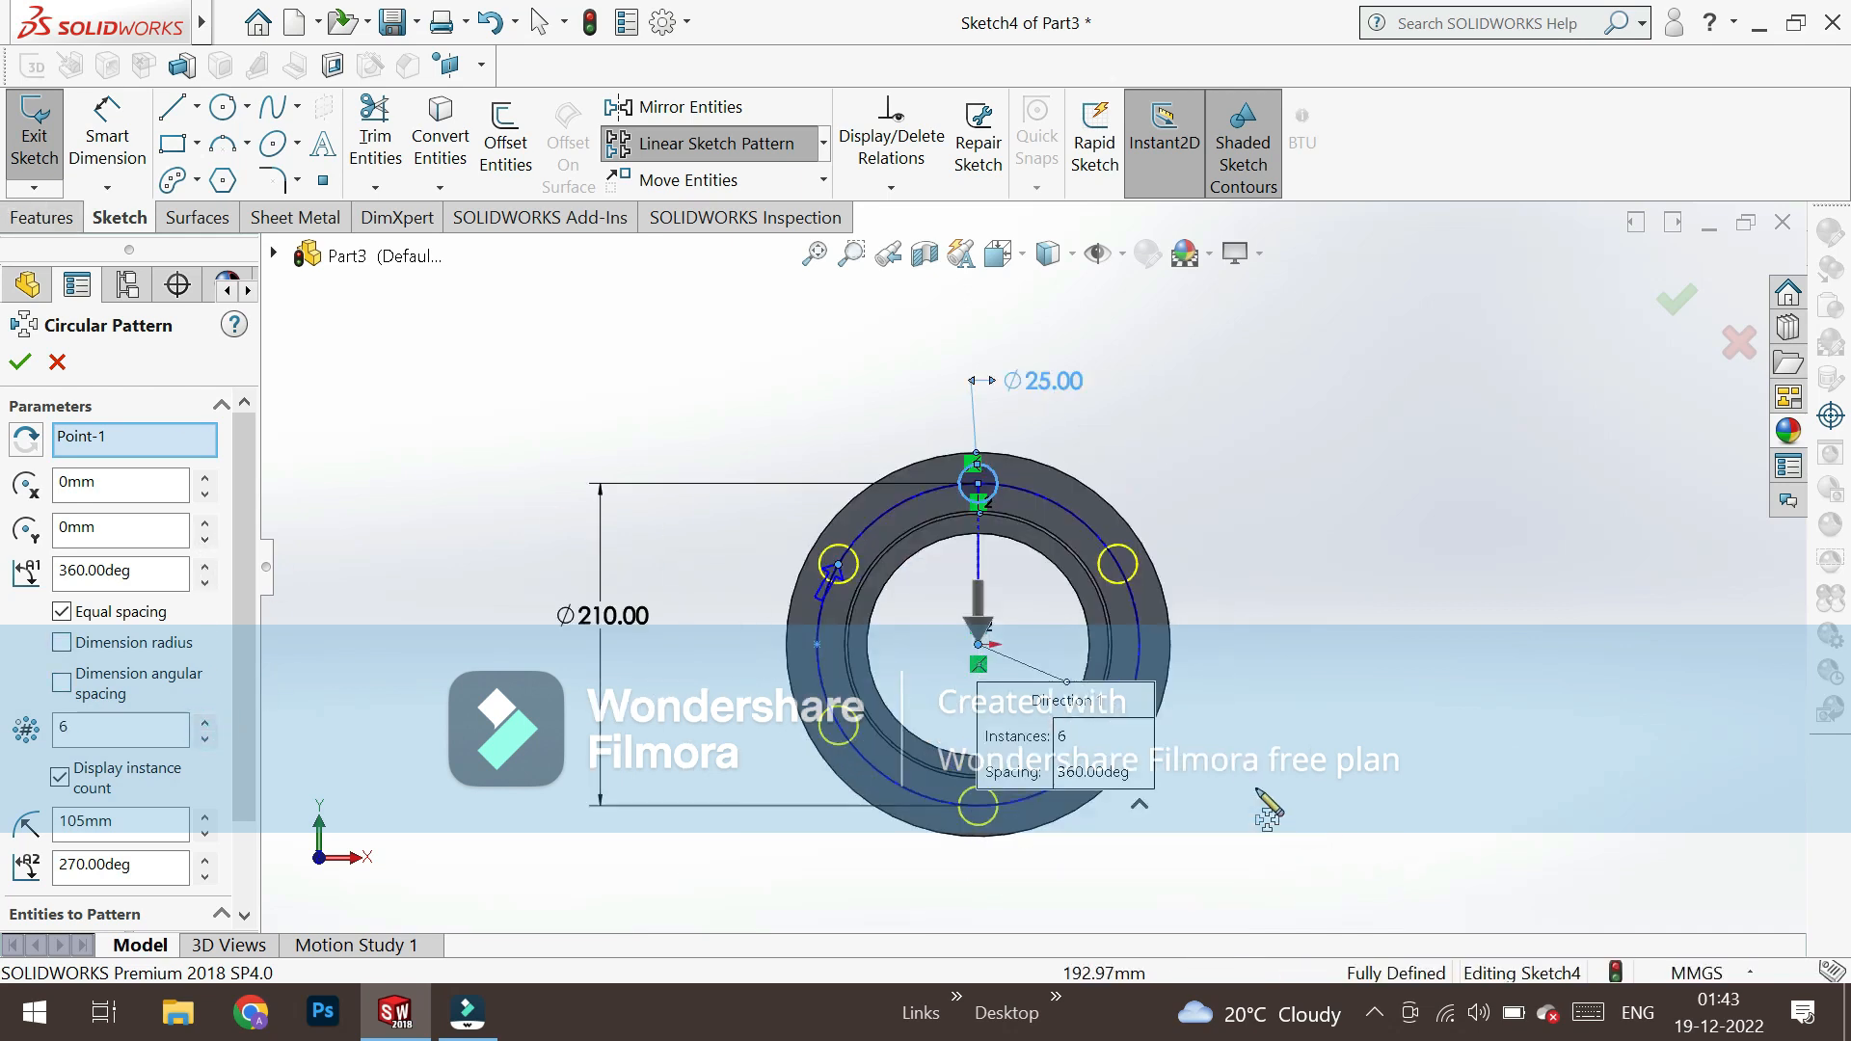
key("Return")
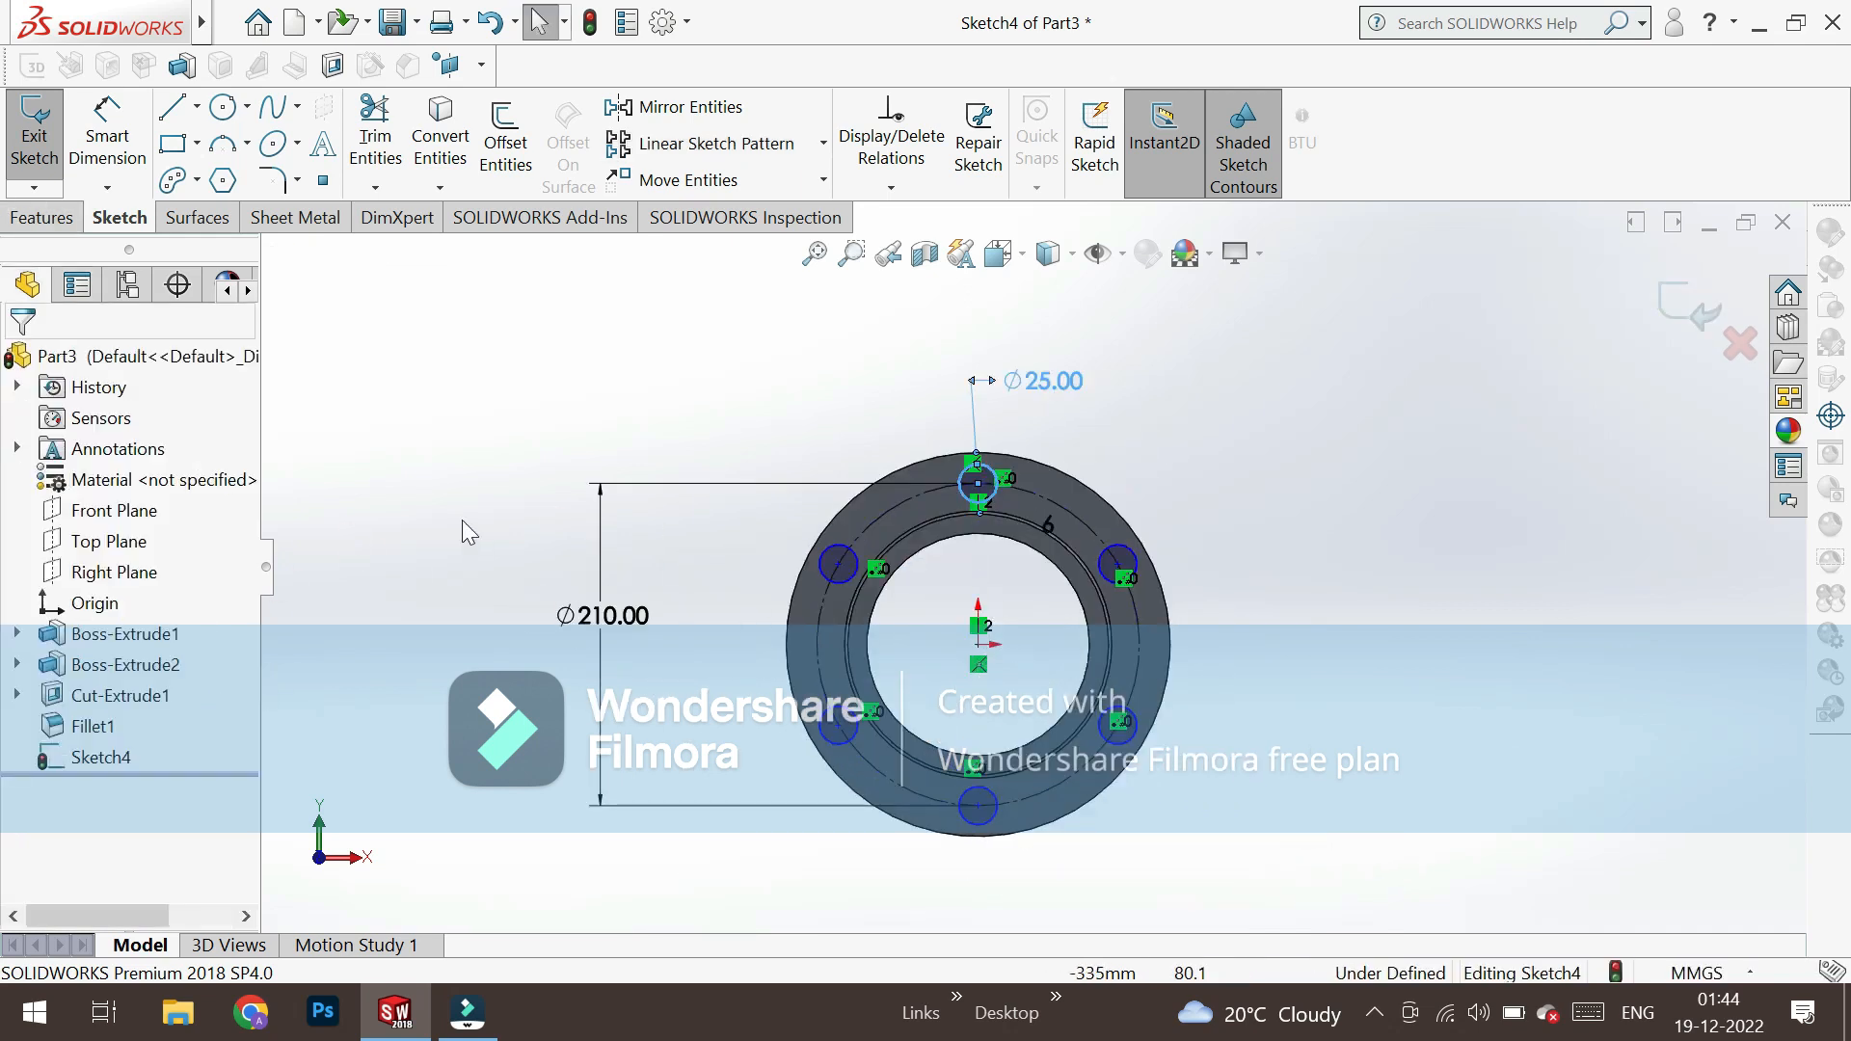
Cut the six patterned circles through the flange disc with a Blind Extruded Cut 150 mm deep.
left_click(41, 217)
left_click(409, 144)
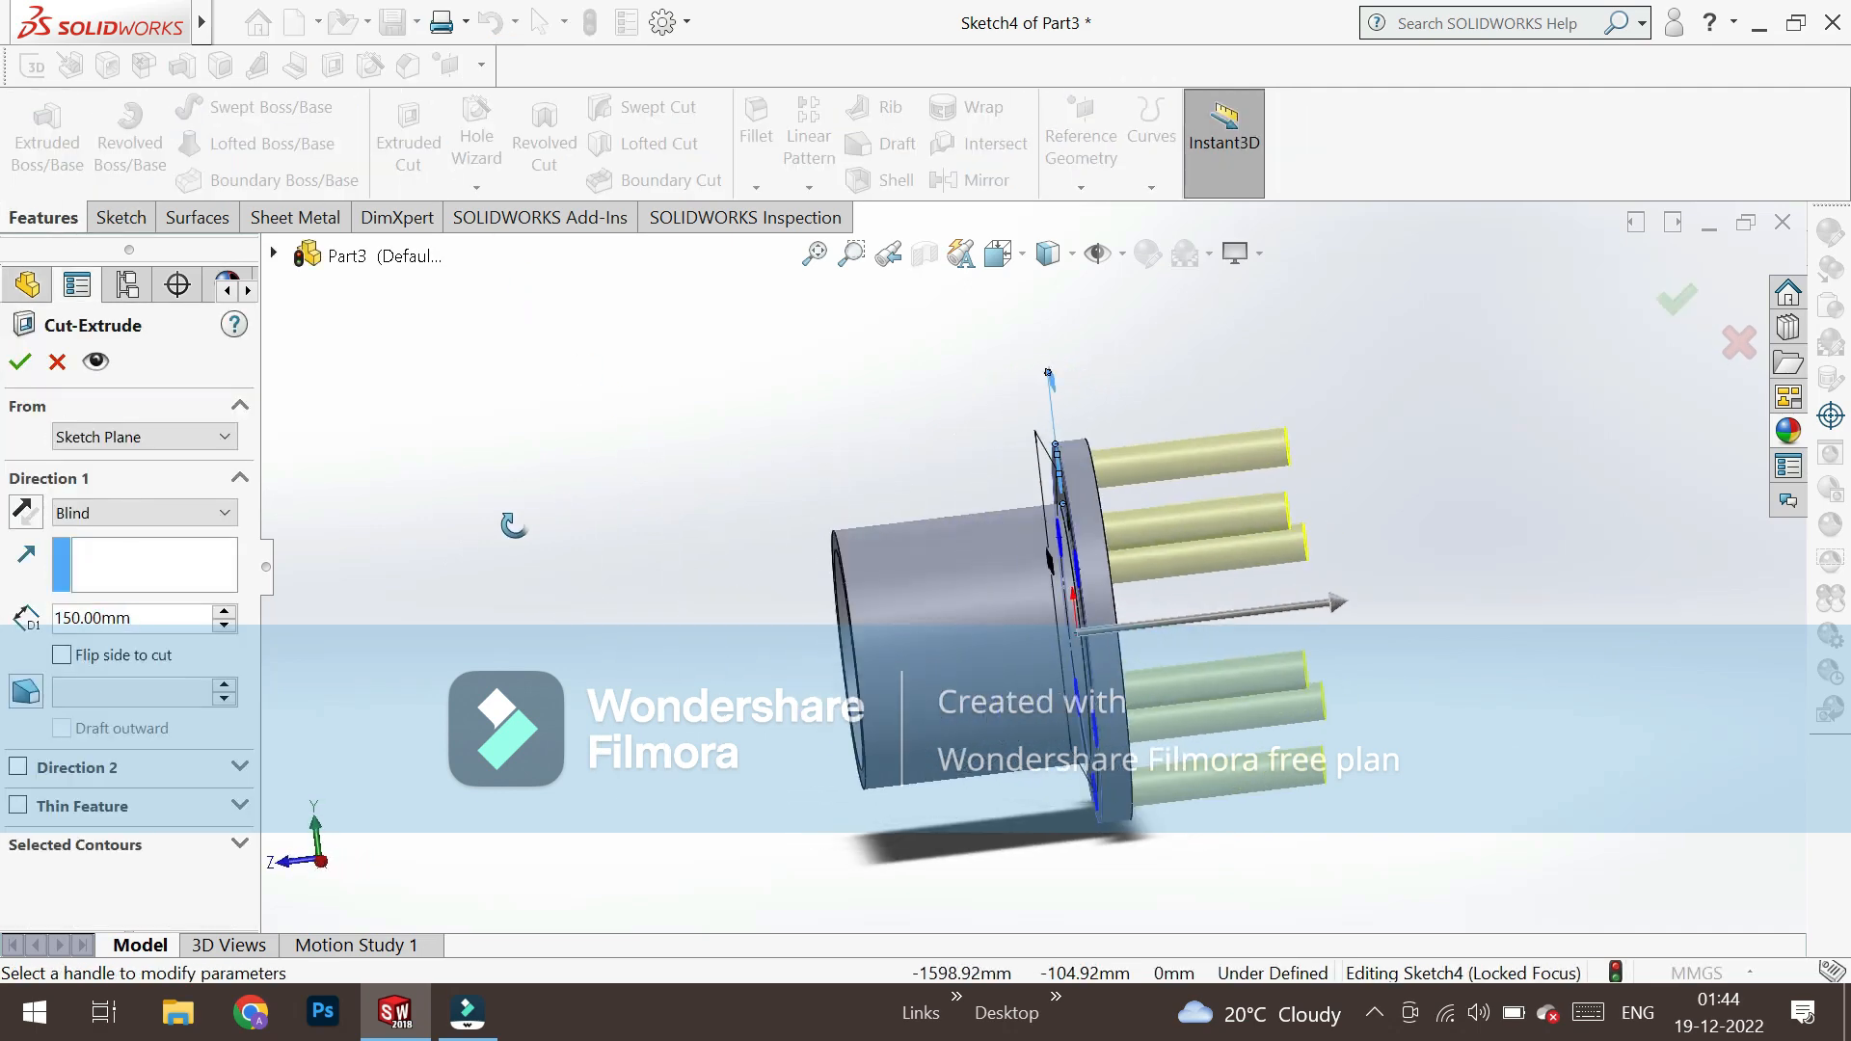
left_click(19, 364)
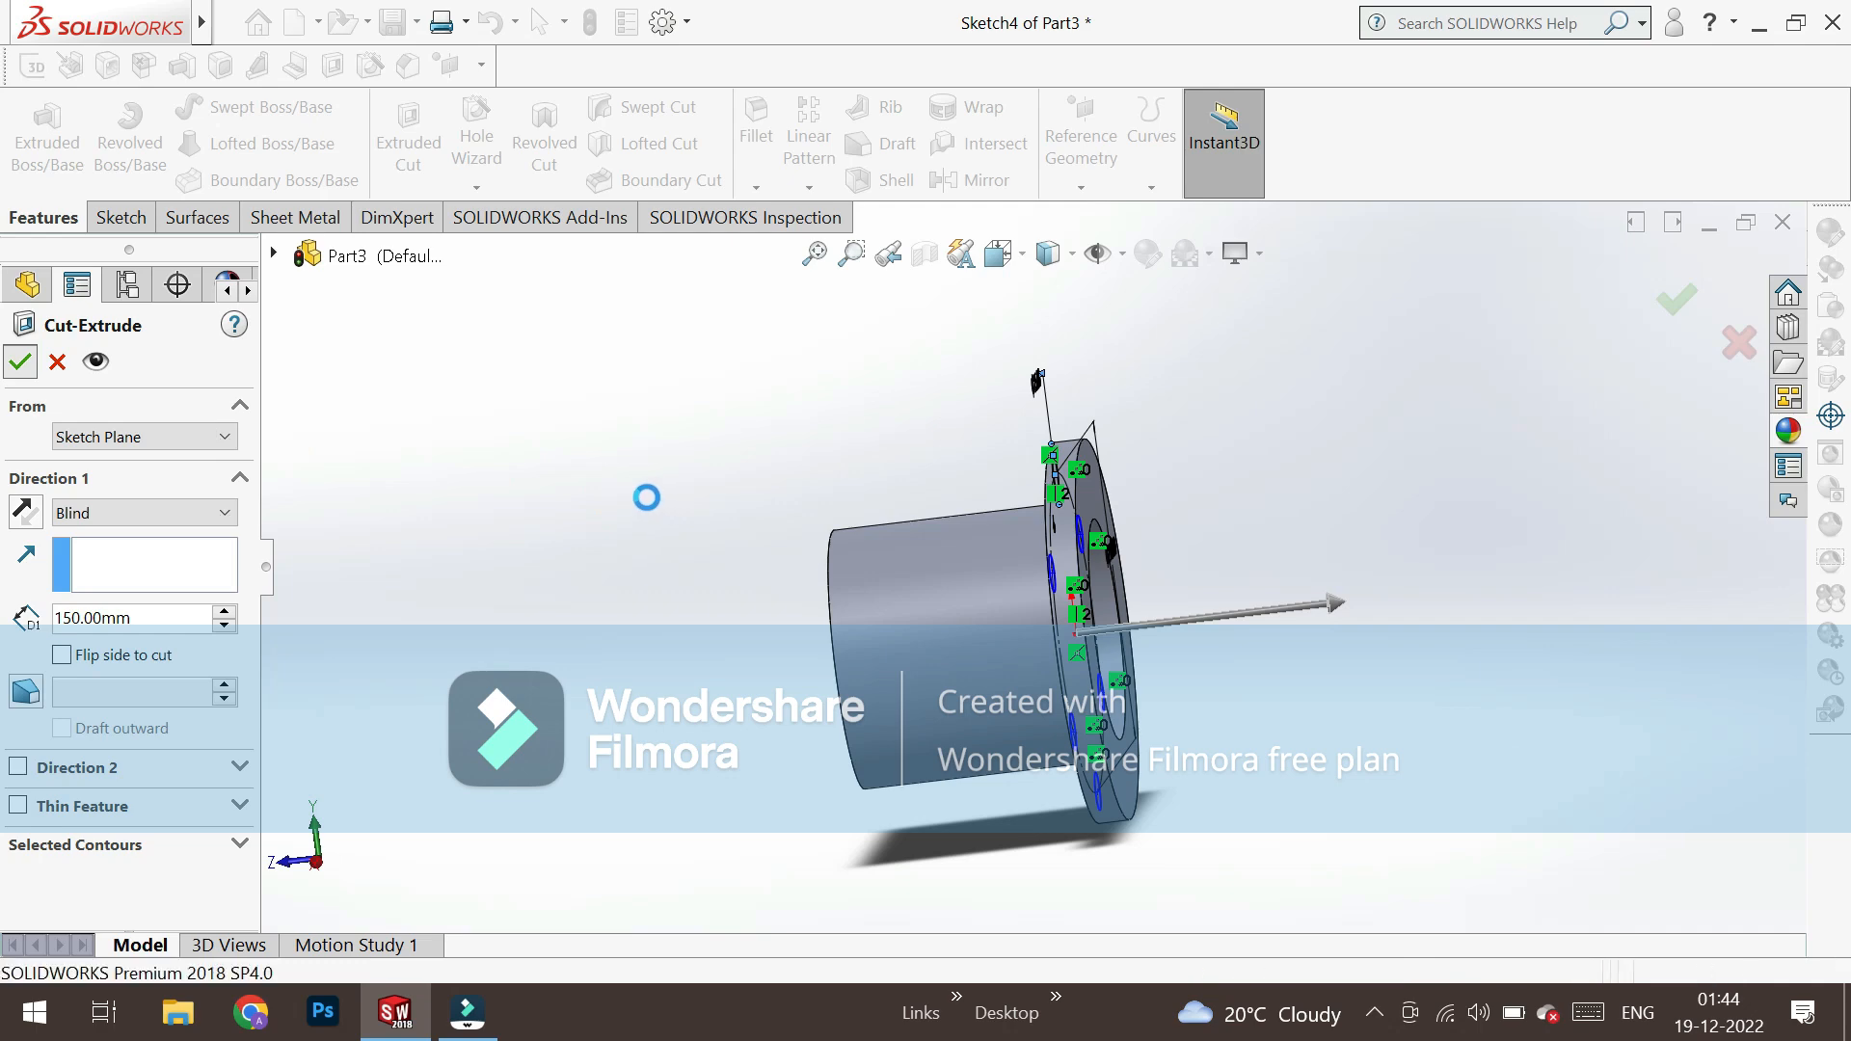
middle_click_drag(638, 493, 1115, 465)
scroll(825, 530, "down", 5)
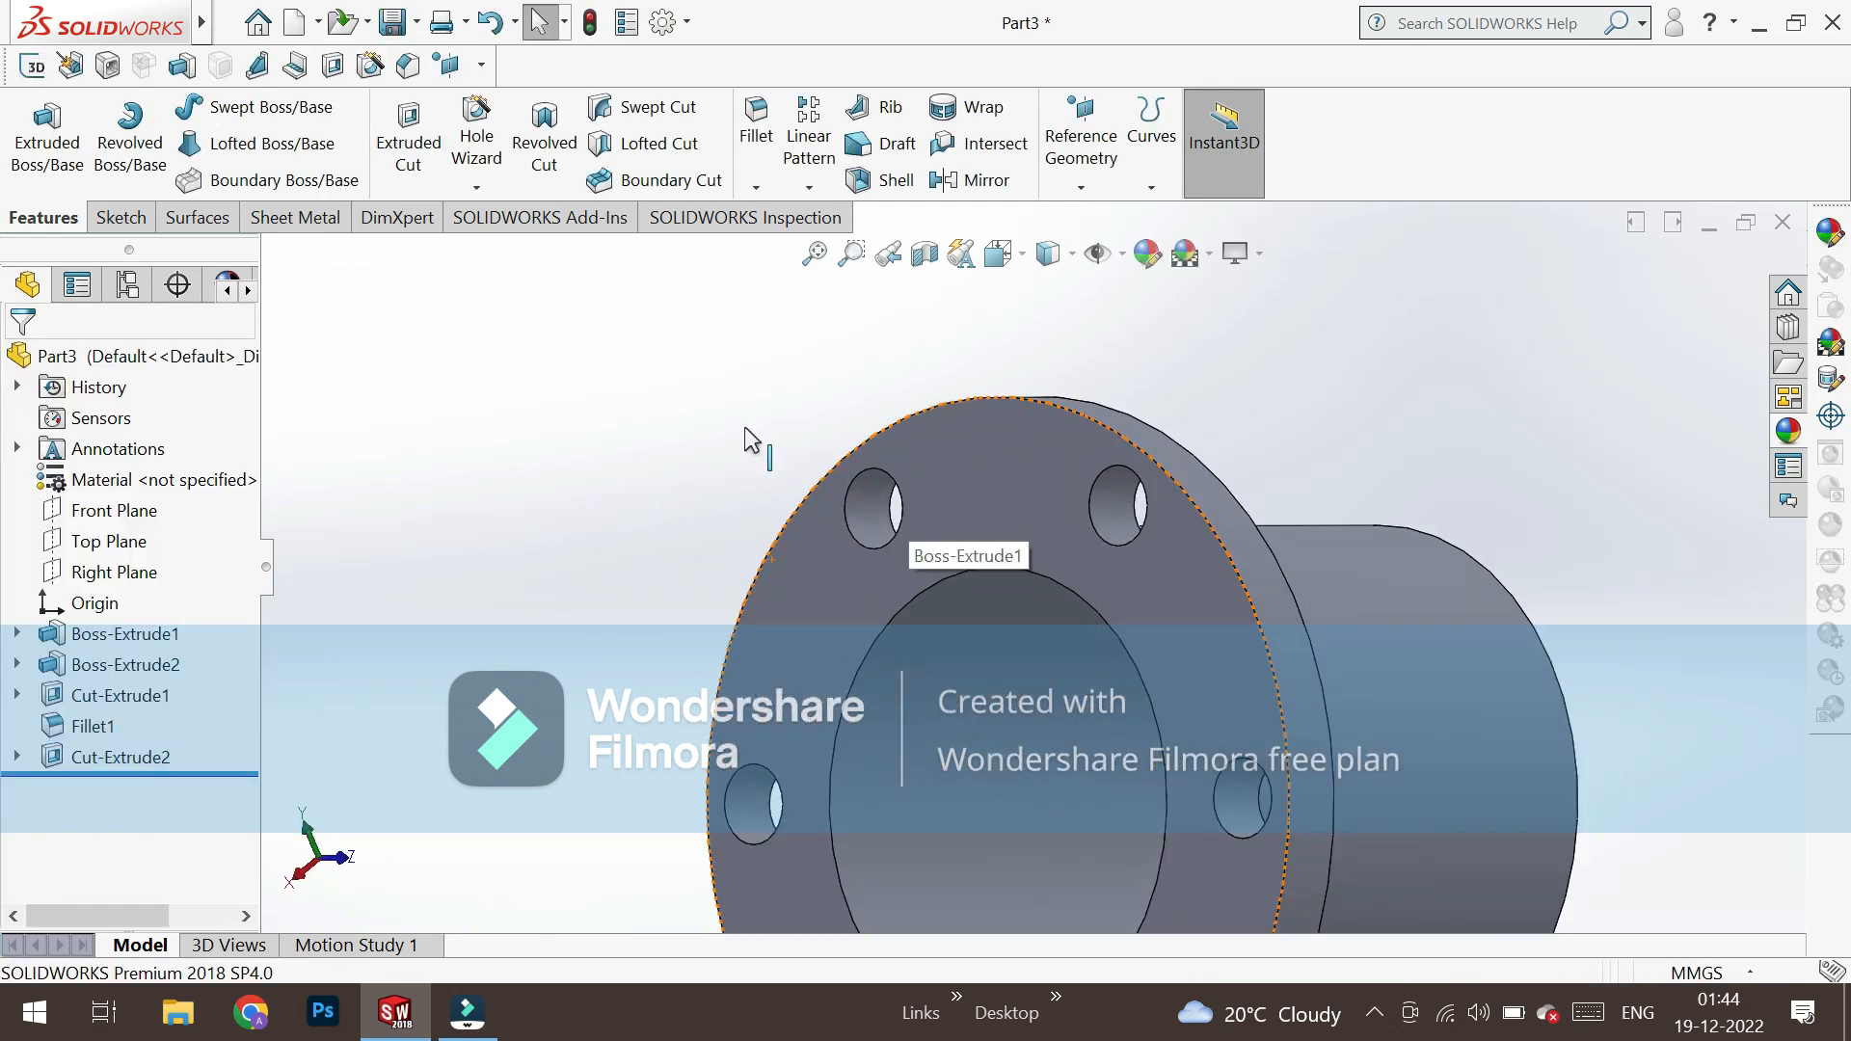
scroll(883, 519, "up", 5)
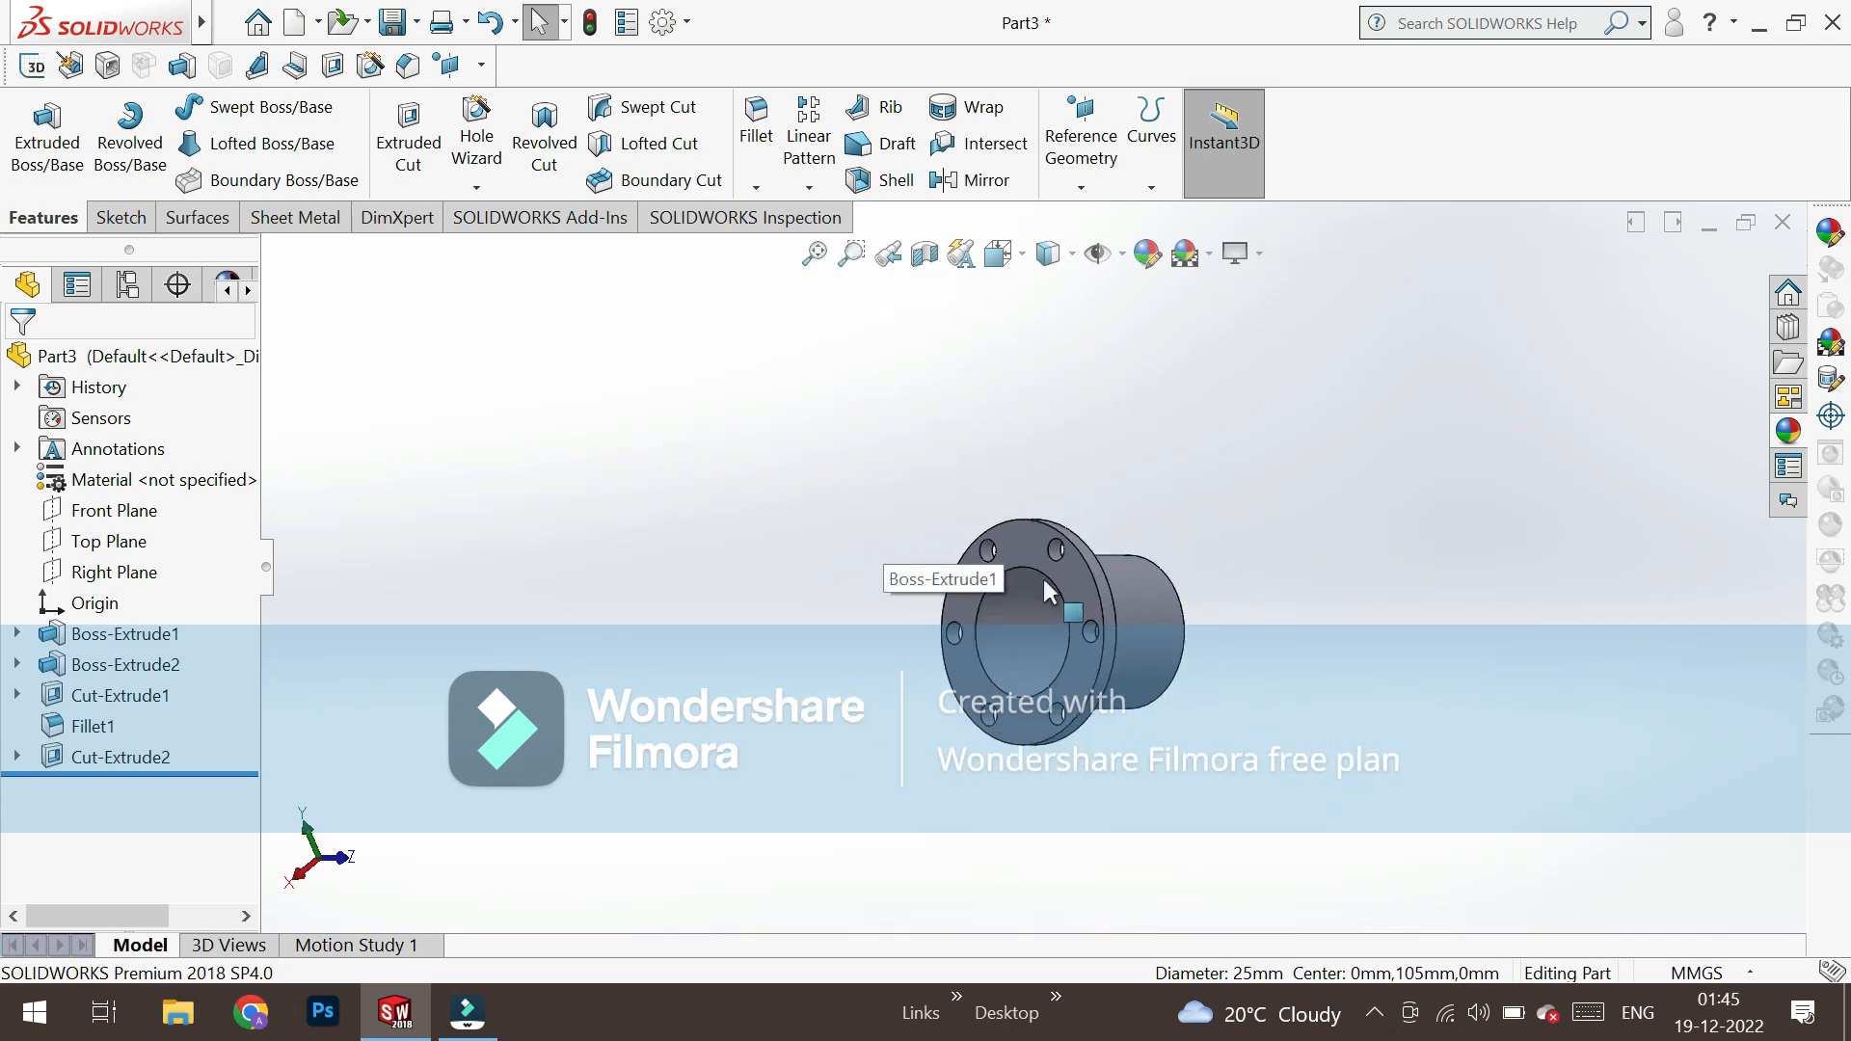
Add a 4 mm, 45 degree chamfer to the outer edge of the hub's free end.
scroll(1099, 652, "down", 4)
middle_click_drag(1102, 685, 784, 514)
scroll(1015, 540, "down", 2)
middle_click_drag(1017, 545, 1152, 557)
left_click(757, 186)
left_click(809, 252)
left_click(1200, 528)
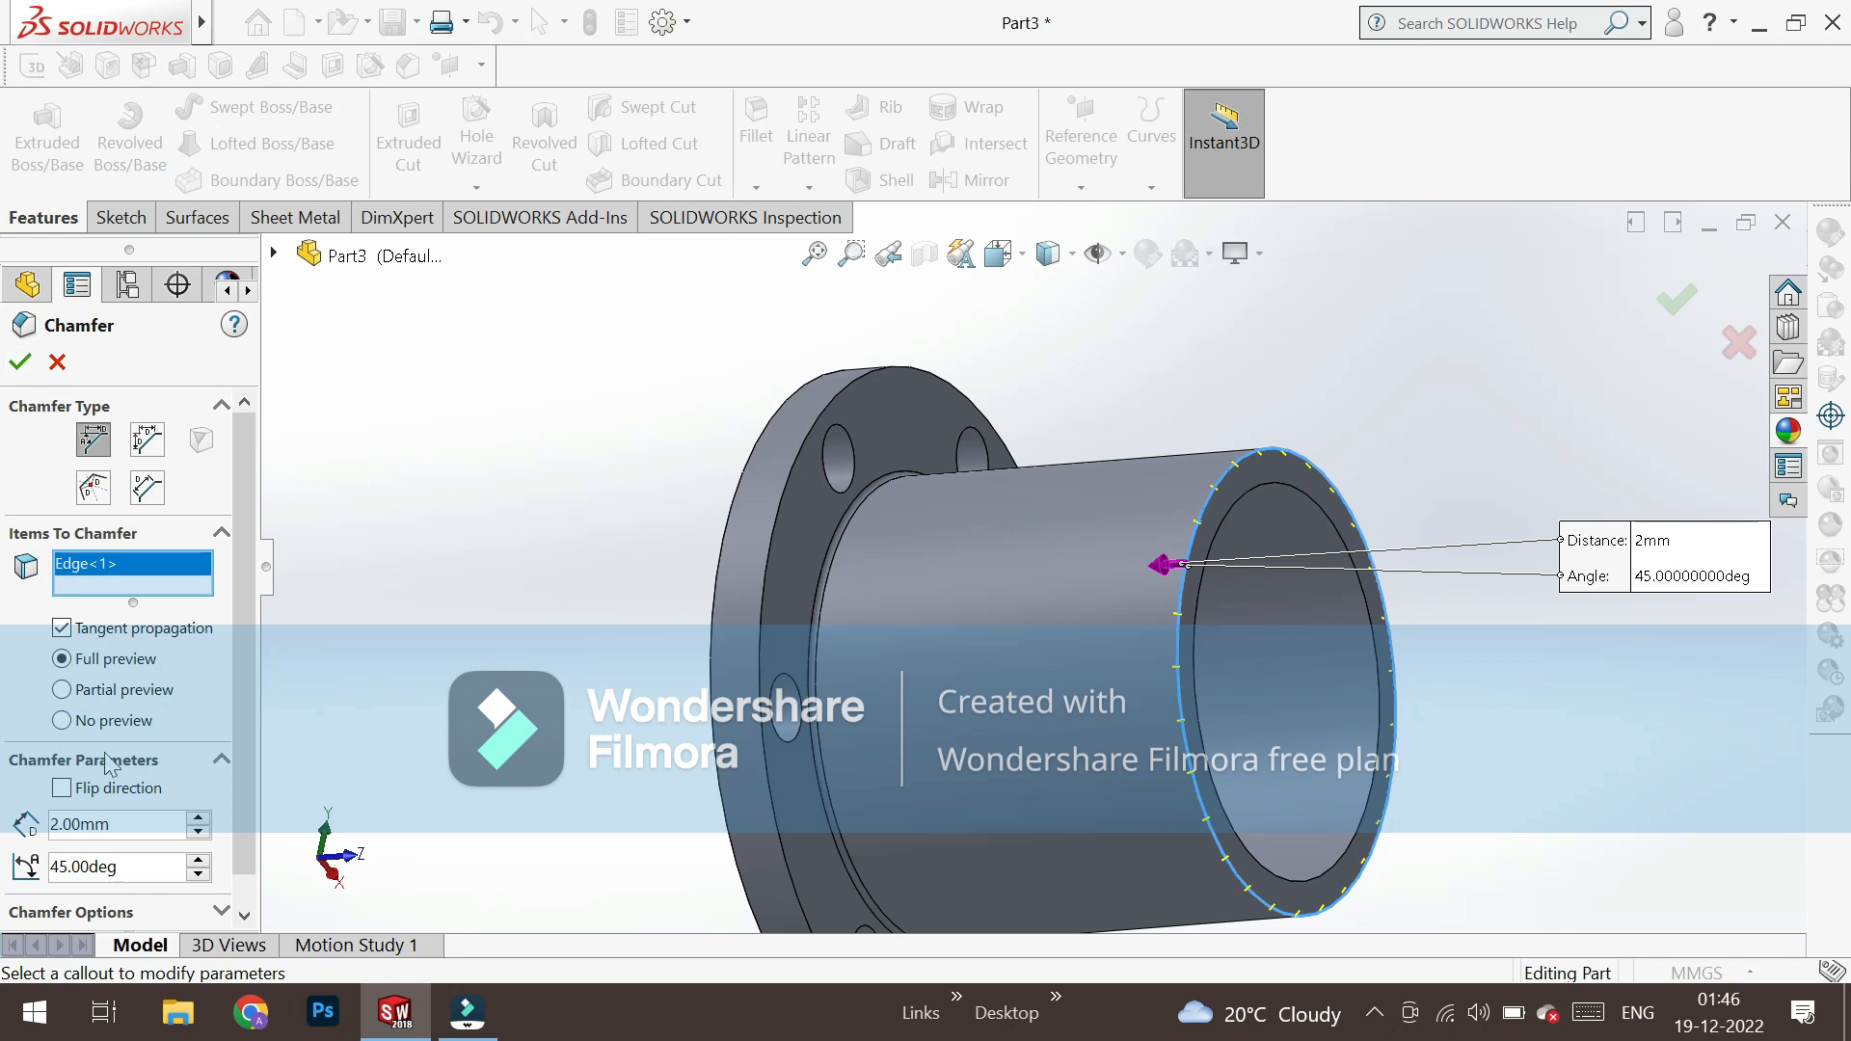
type("4")
key("Return")
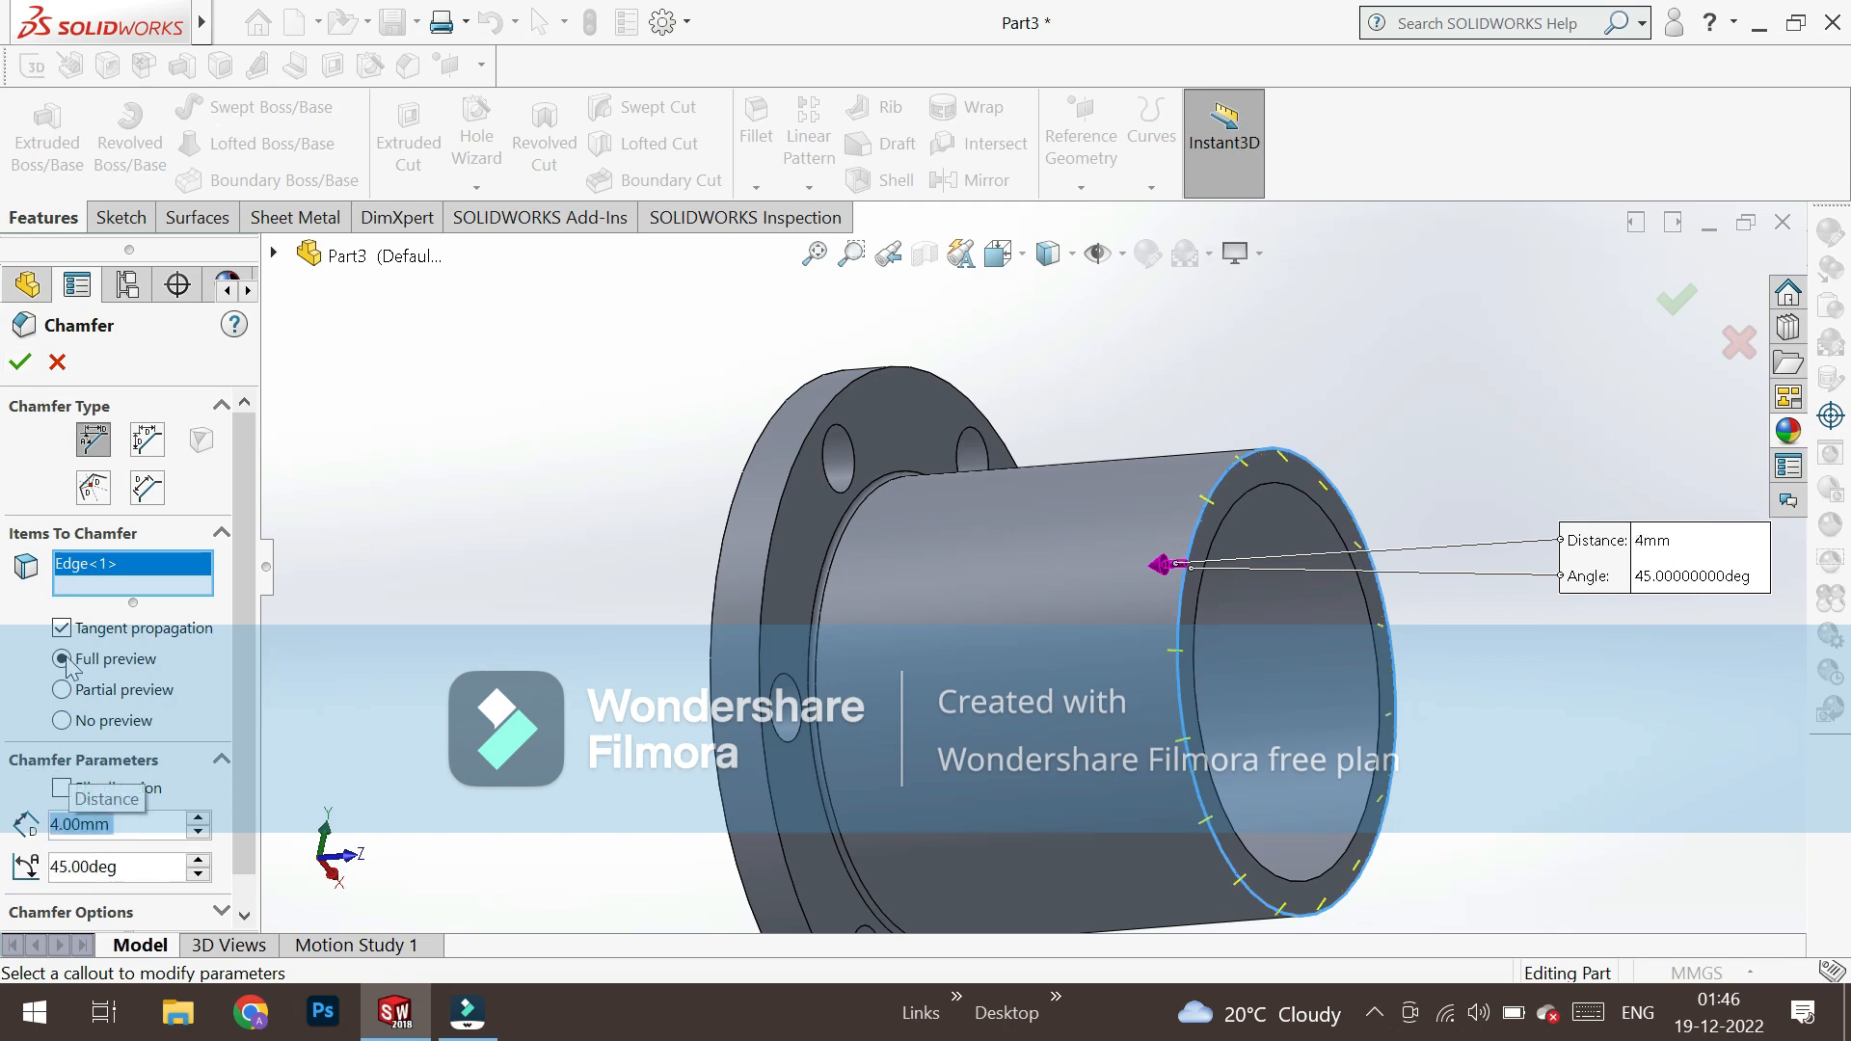
left_click(19, 363)
Edit the part's appearance and apply a light green colour to the whole flange.
middle_click_drag(690, 511, 371, 573)
scroll(822, 582, "up", 5)
middle_click_drag(822, 582, 1118, 631)
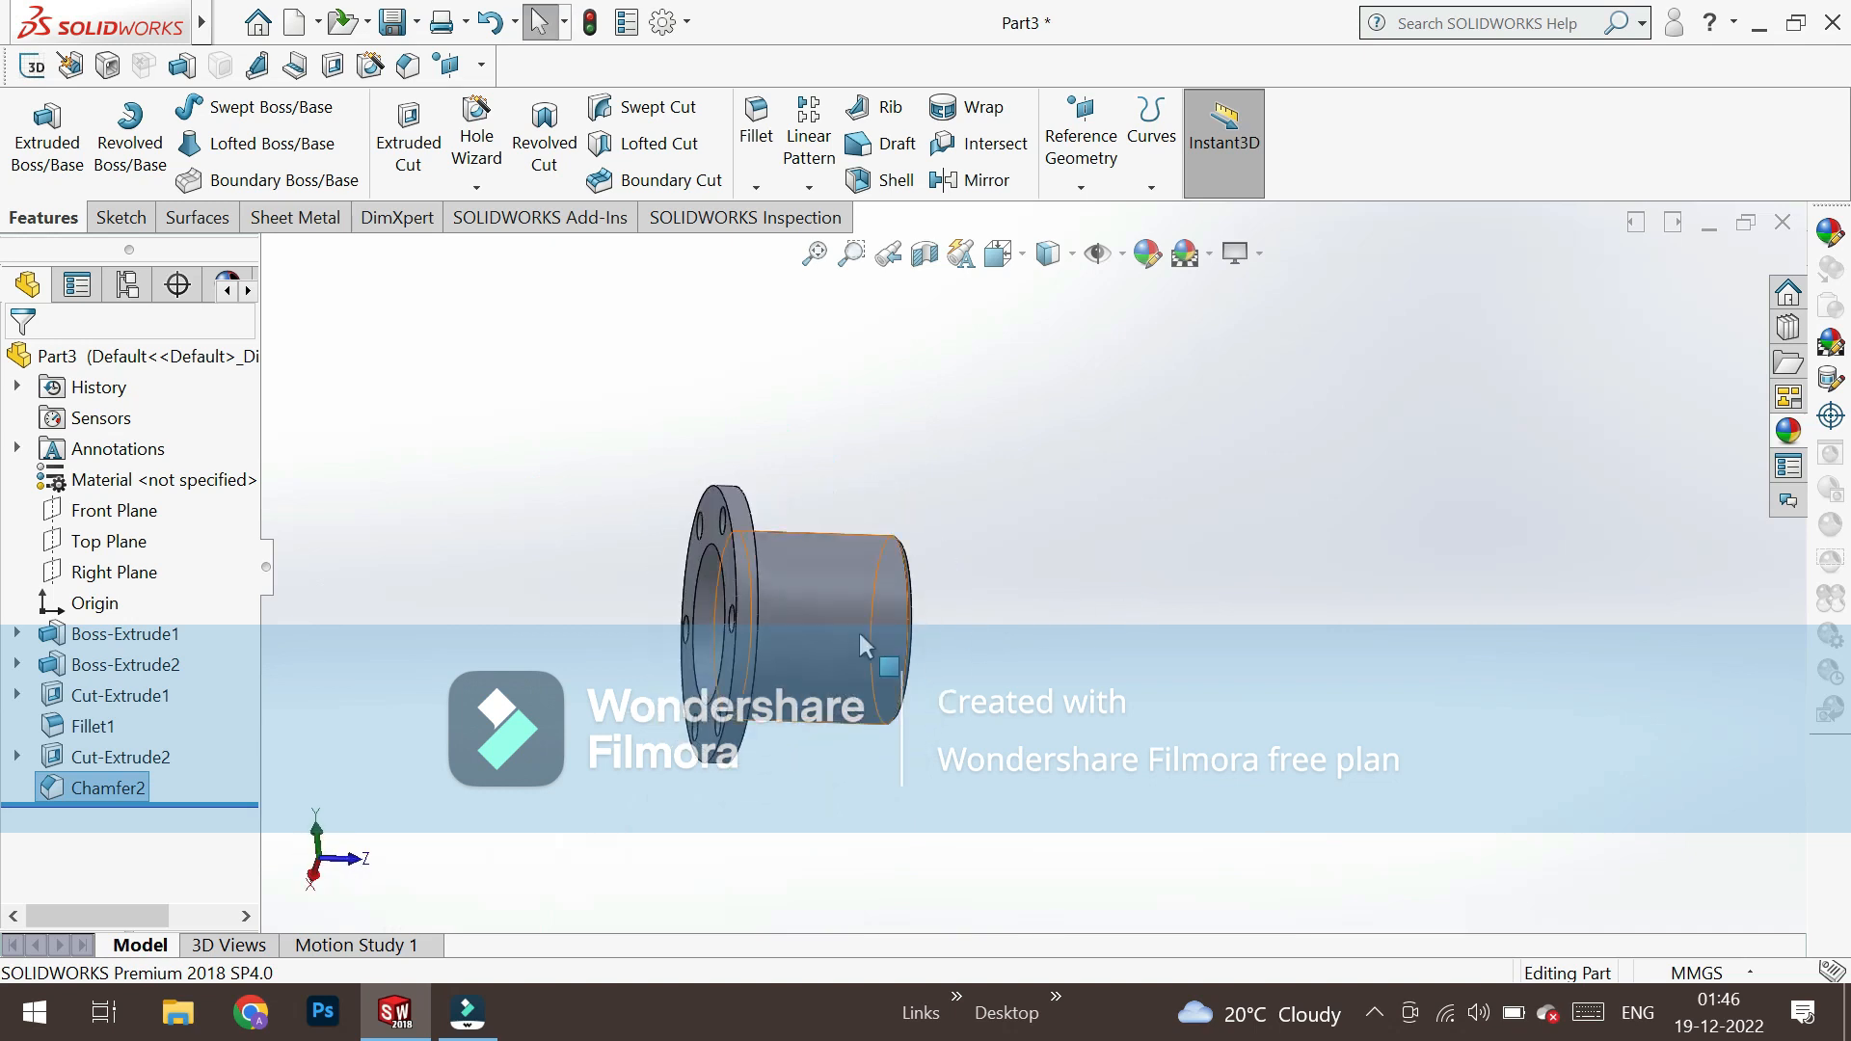
scroll(858, 629, "up", 2)
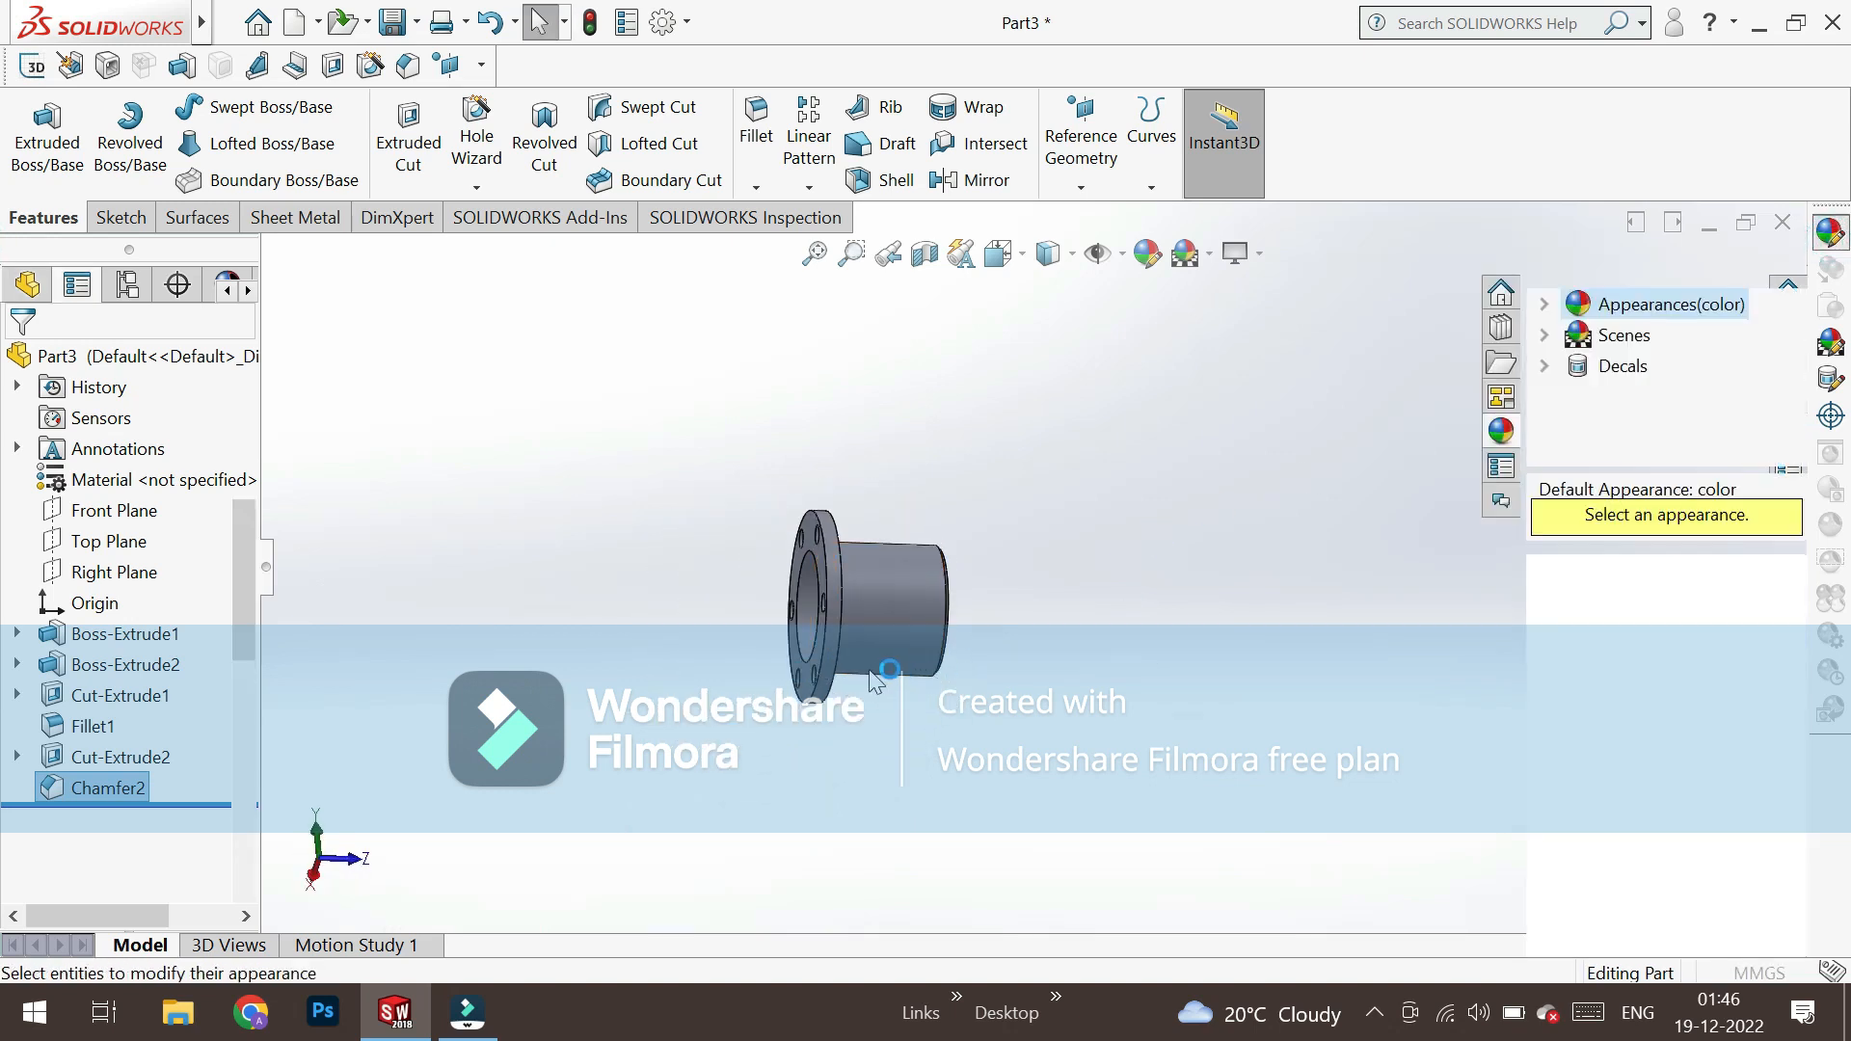
middle_click_drag(772, 669, 740, 665)
scroll(72, 789, "down", 3)
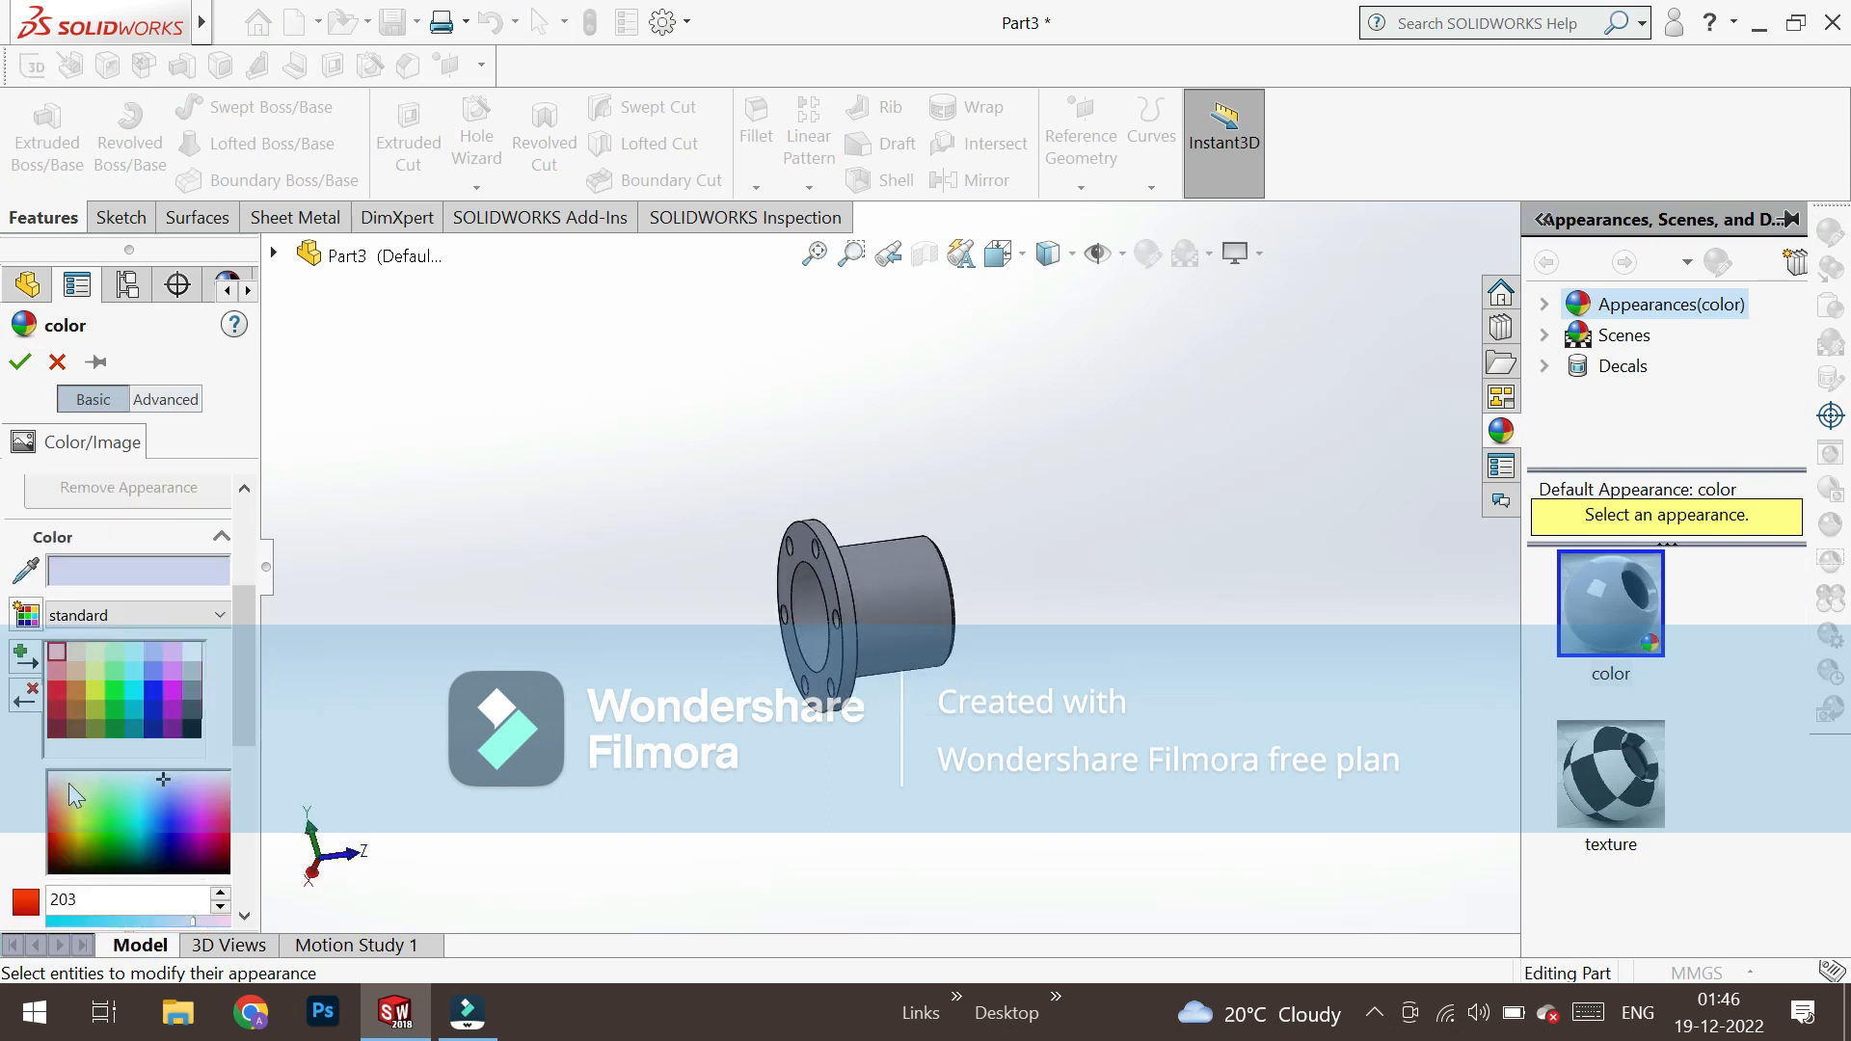
left_click(162, 856)
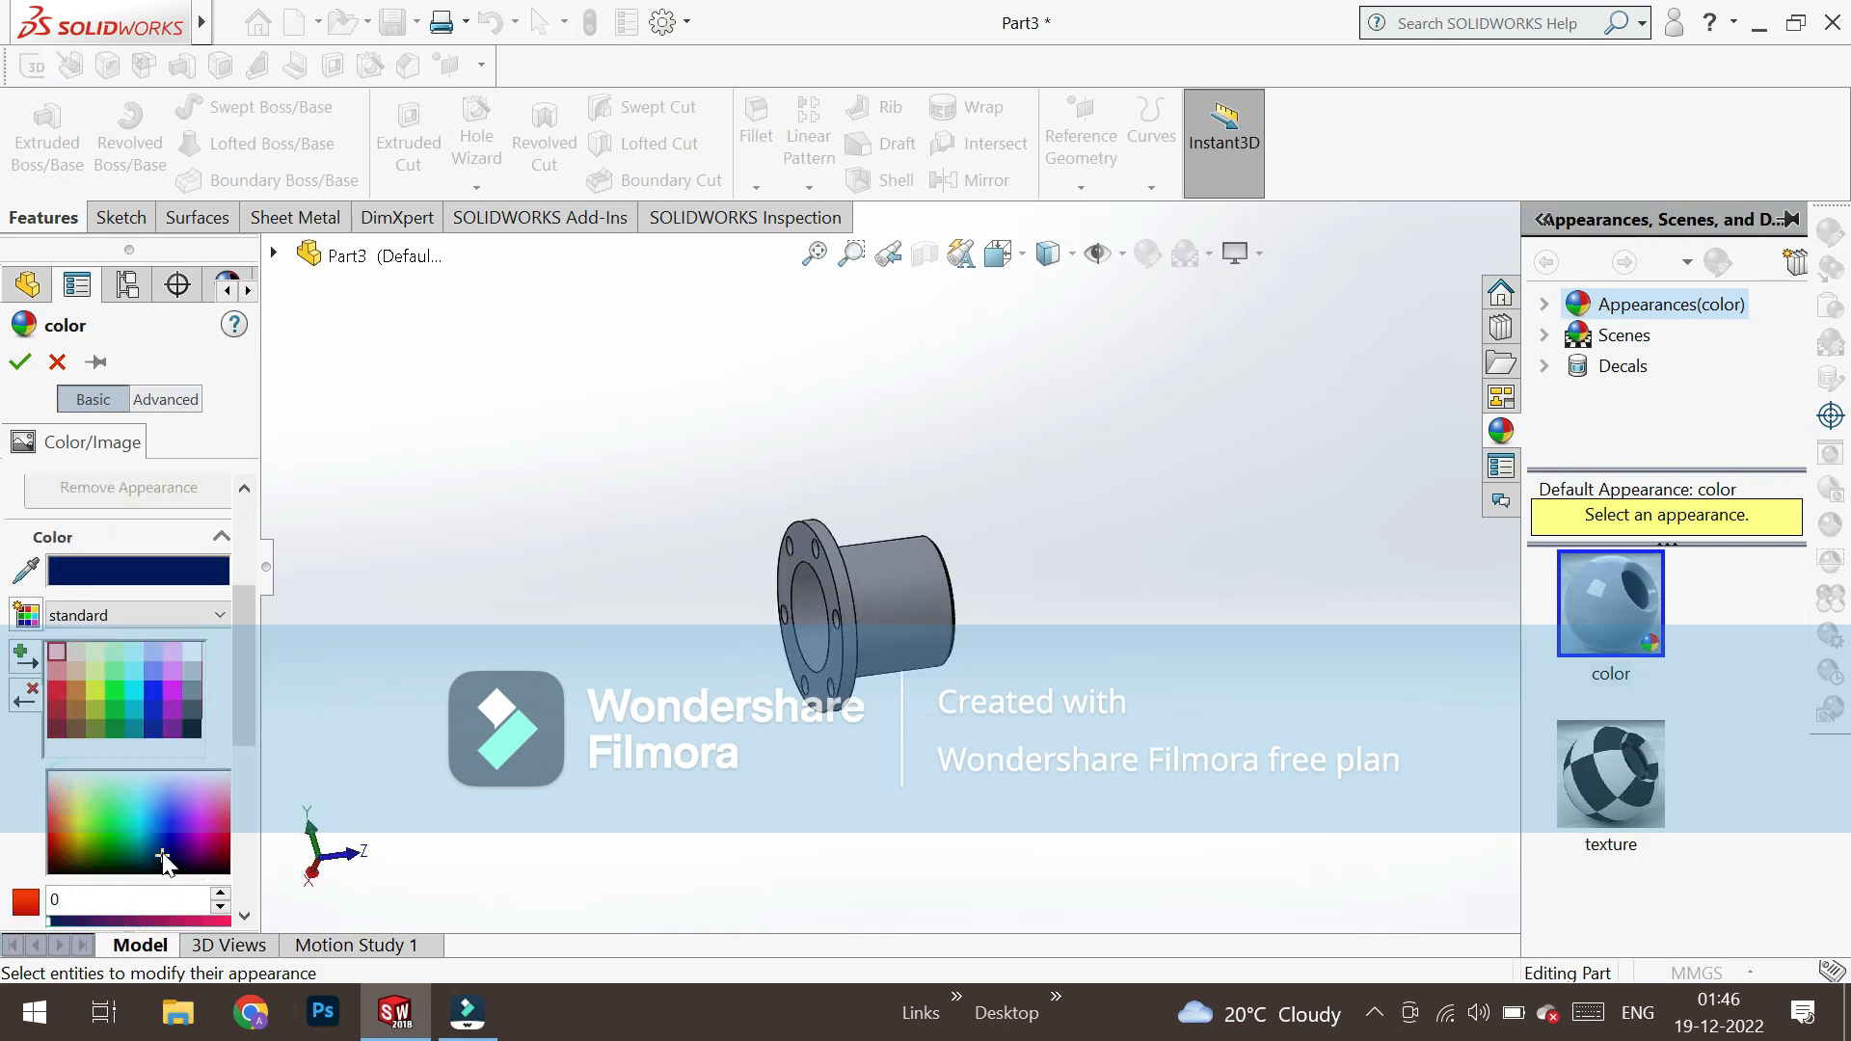
left_click(129, 791)
middle_click_drag(709, 564, 875, 474)
scroll(875, 475, "down", 5)
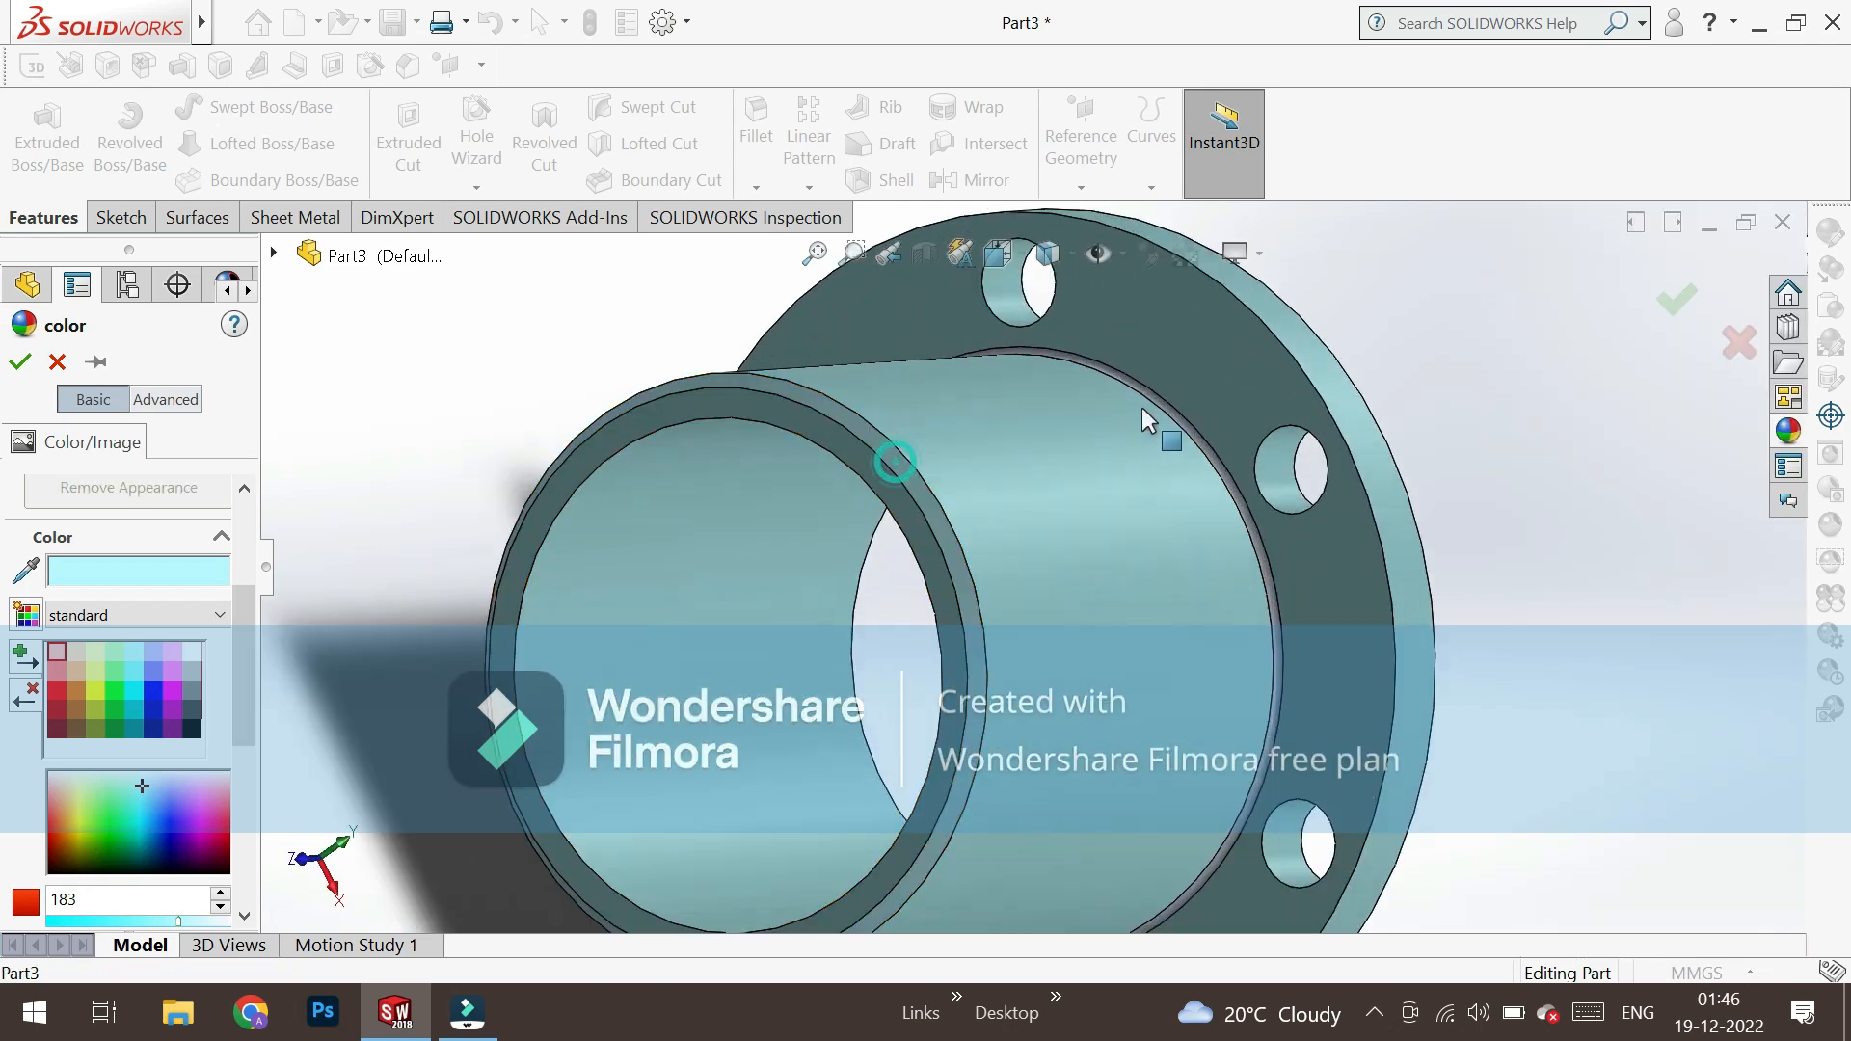
scroll(1067, 465, "up", 4)
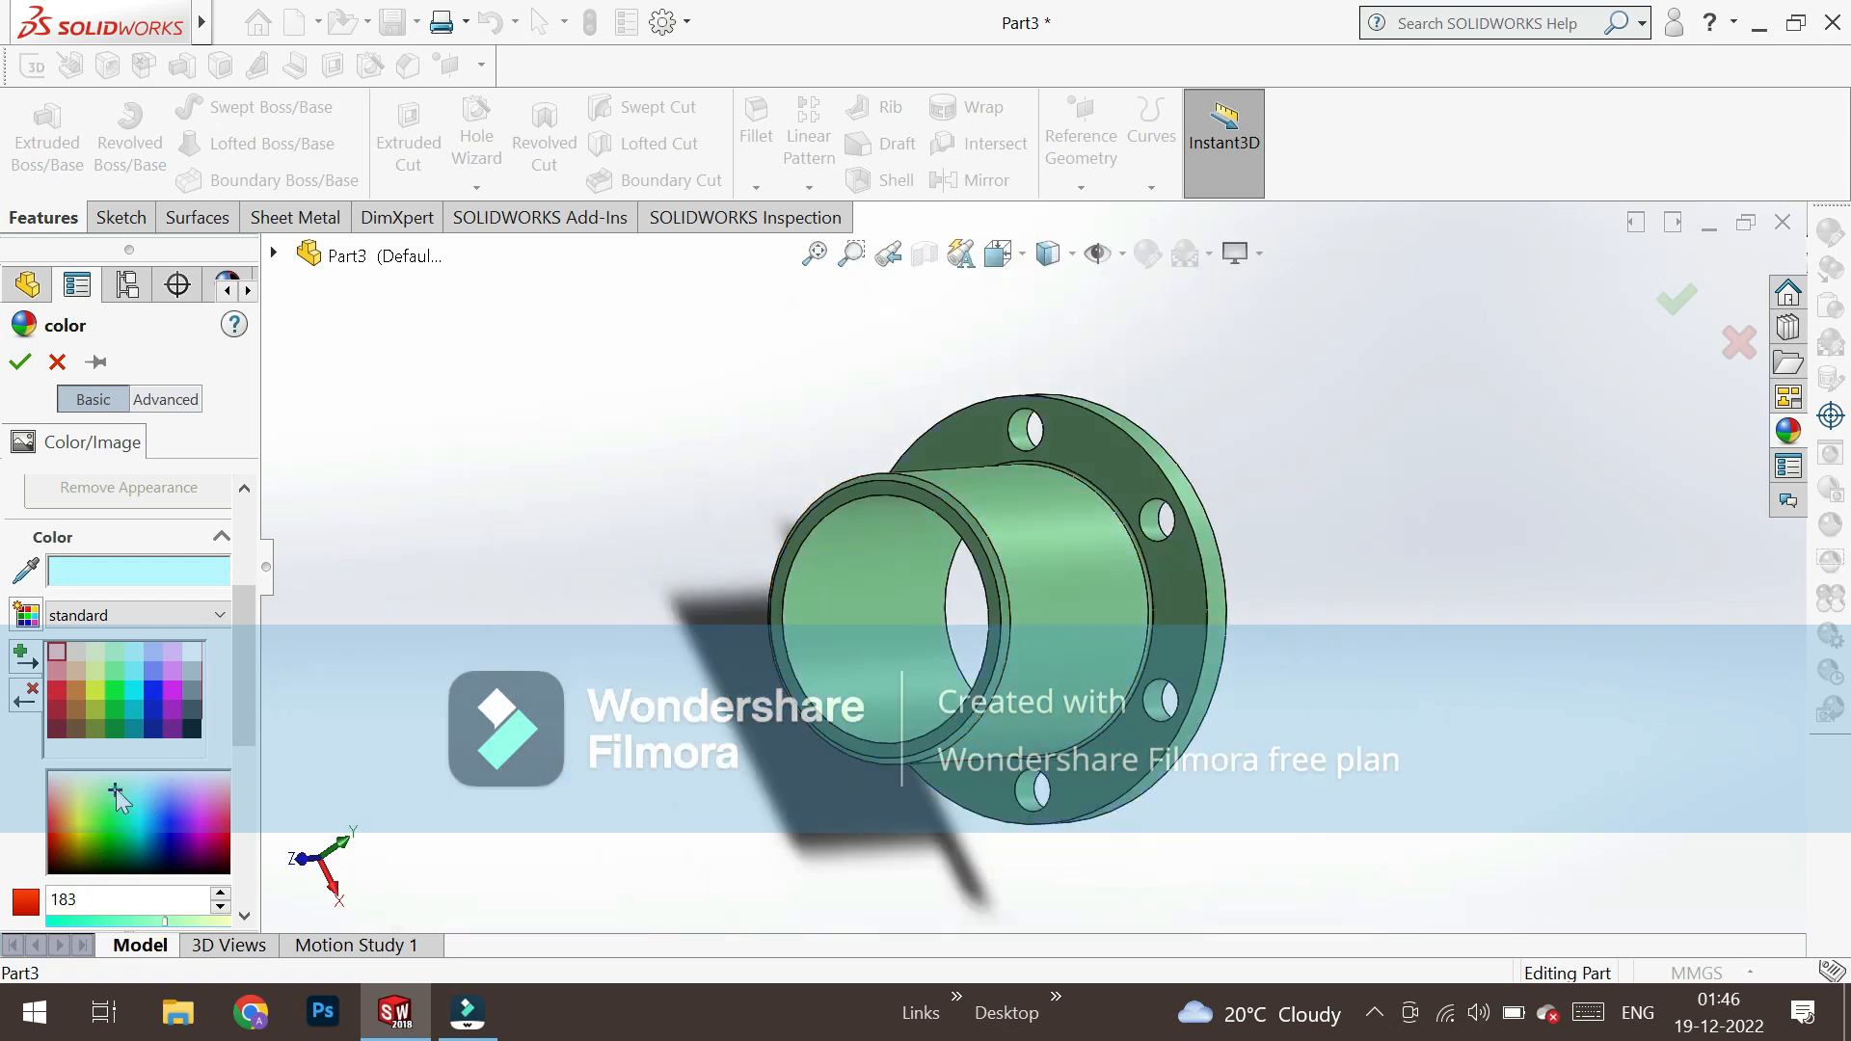
middle_click_drag(880, 706, 819, 579)
left_click(20, 362)
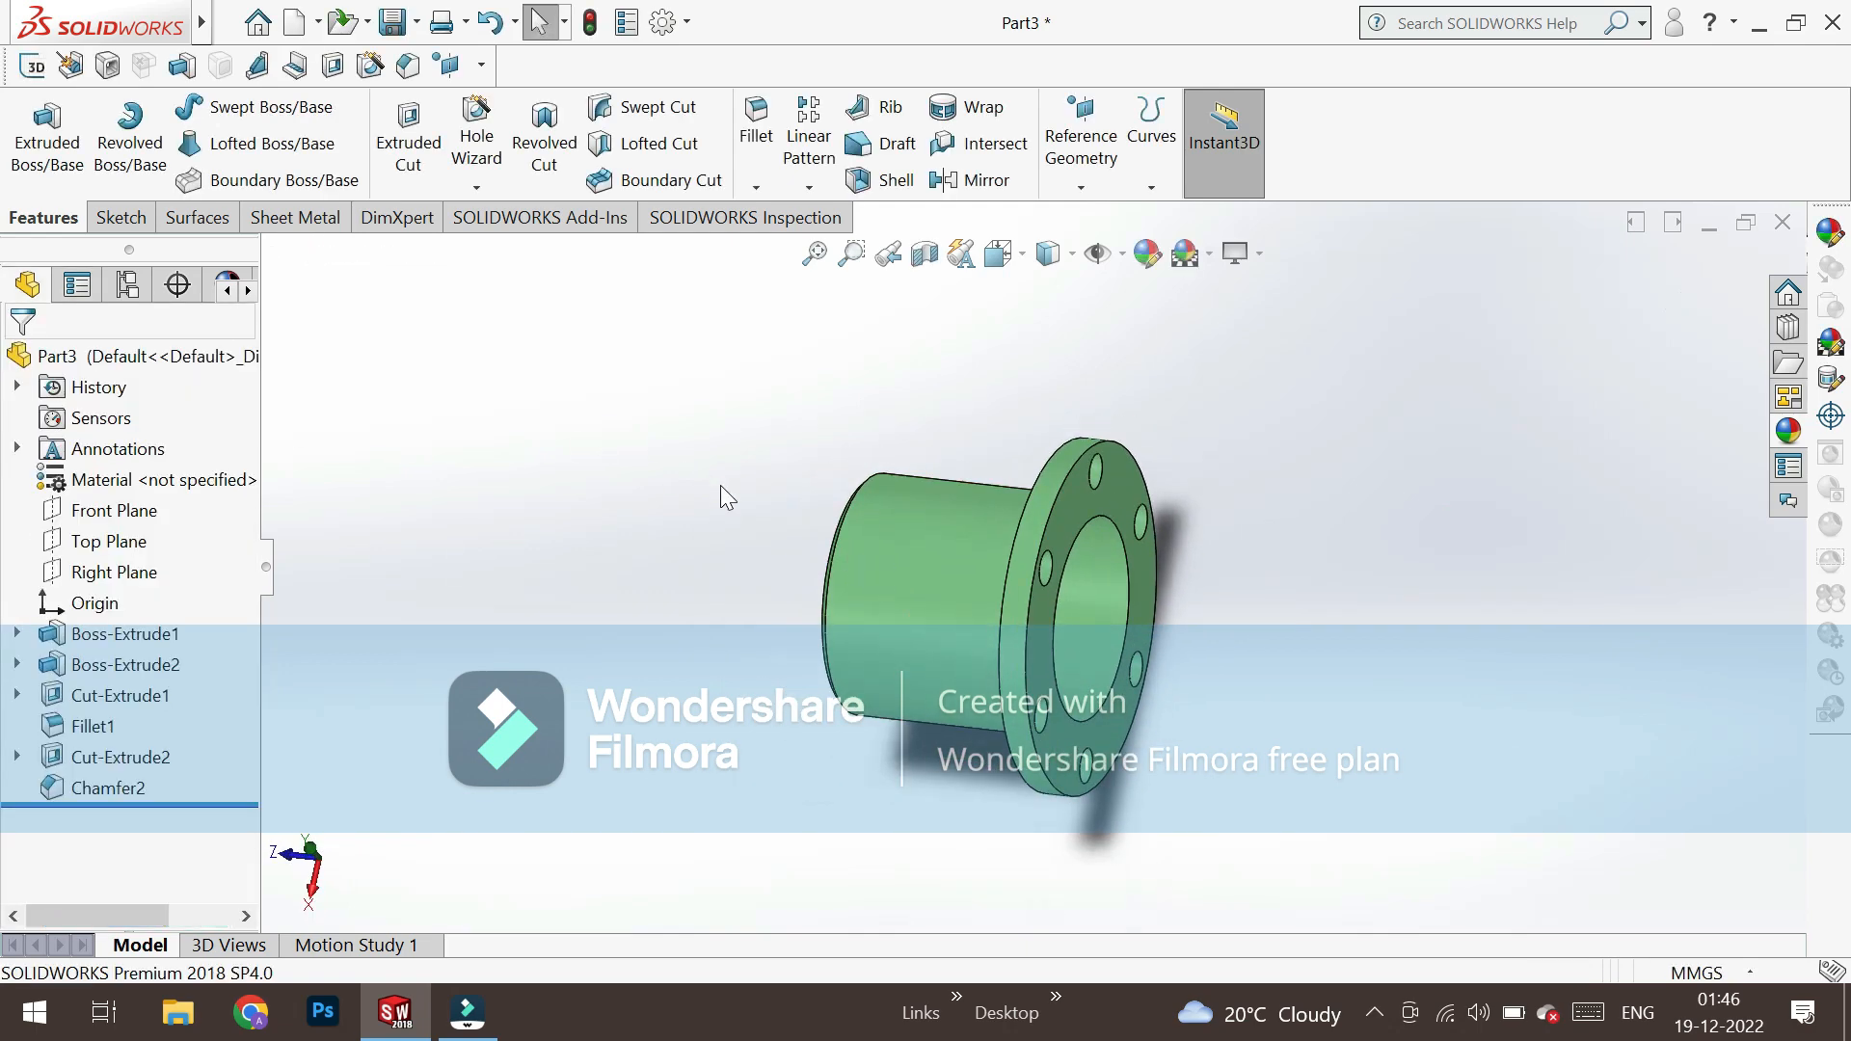
Edit the chamfer on the hub's outer end edge and set its distance to 2 mm.
left_click(65, 793)
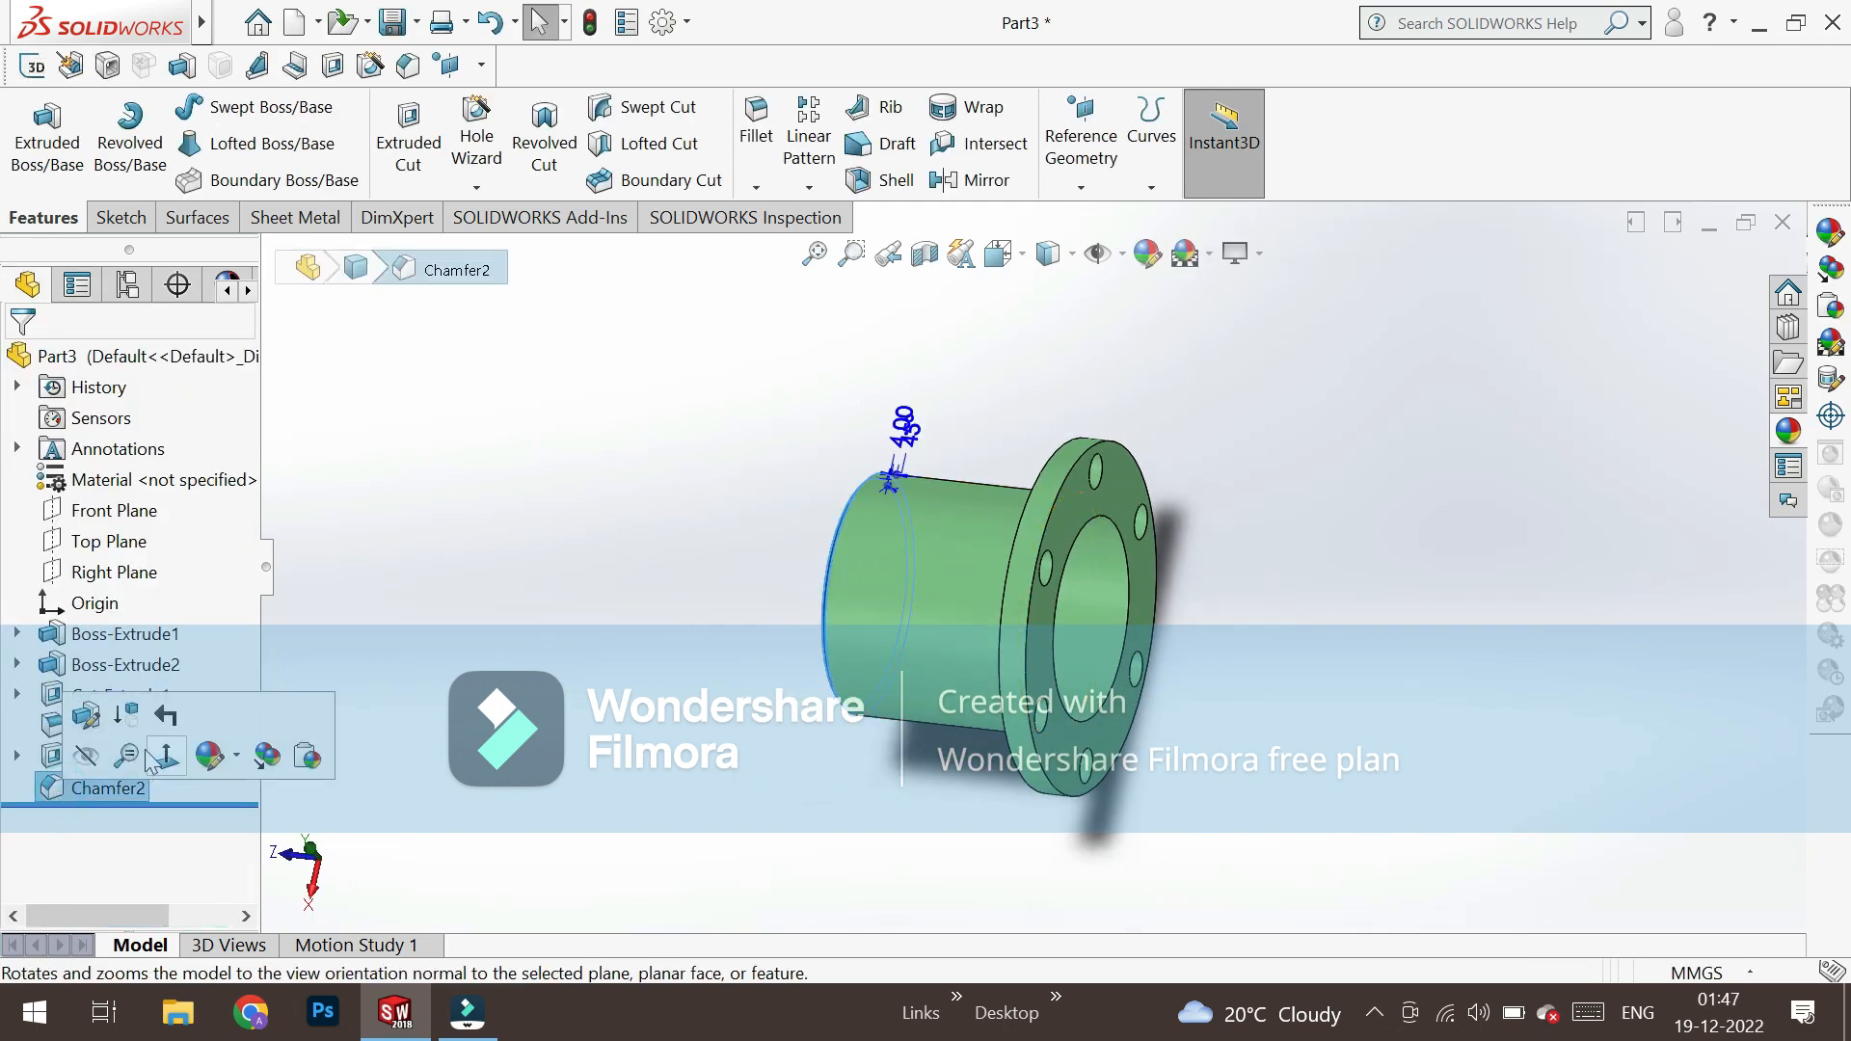
scroll(748, 615, "up", 4)
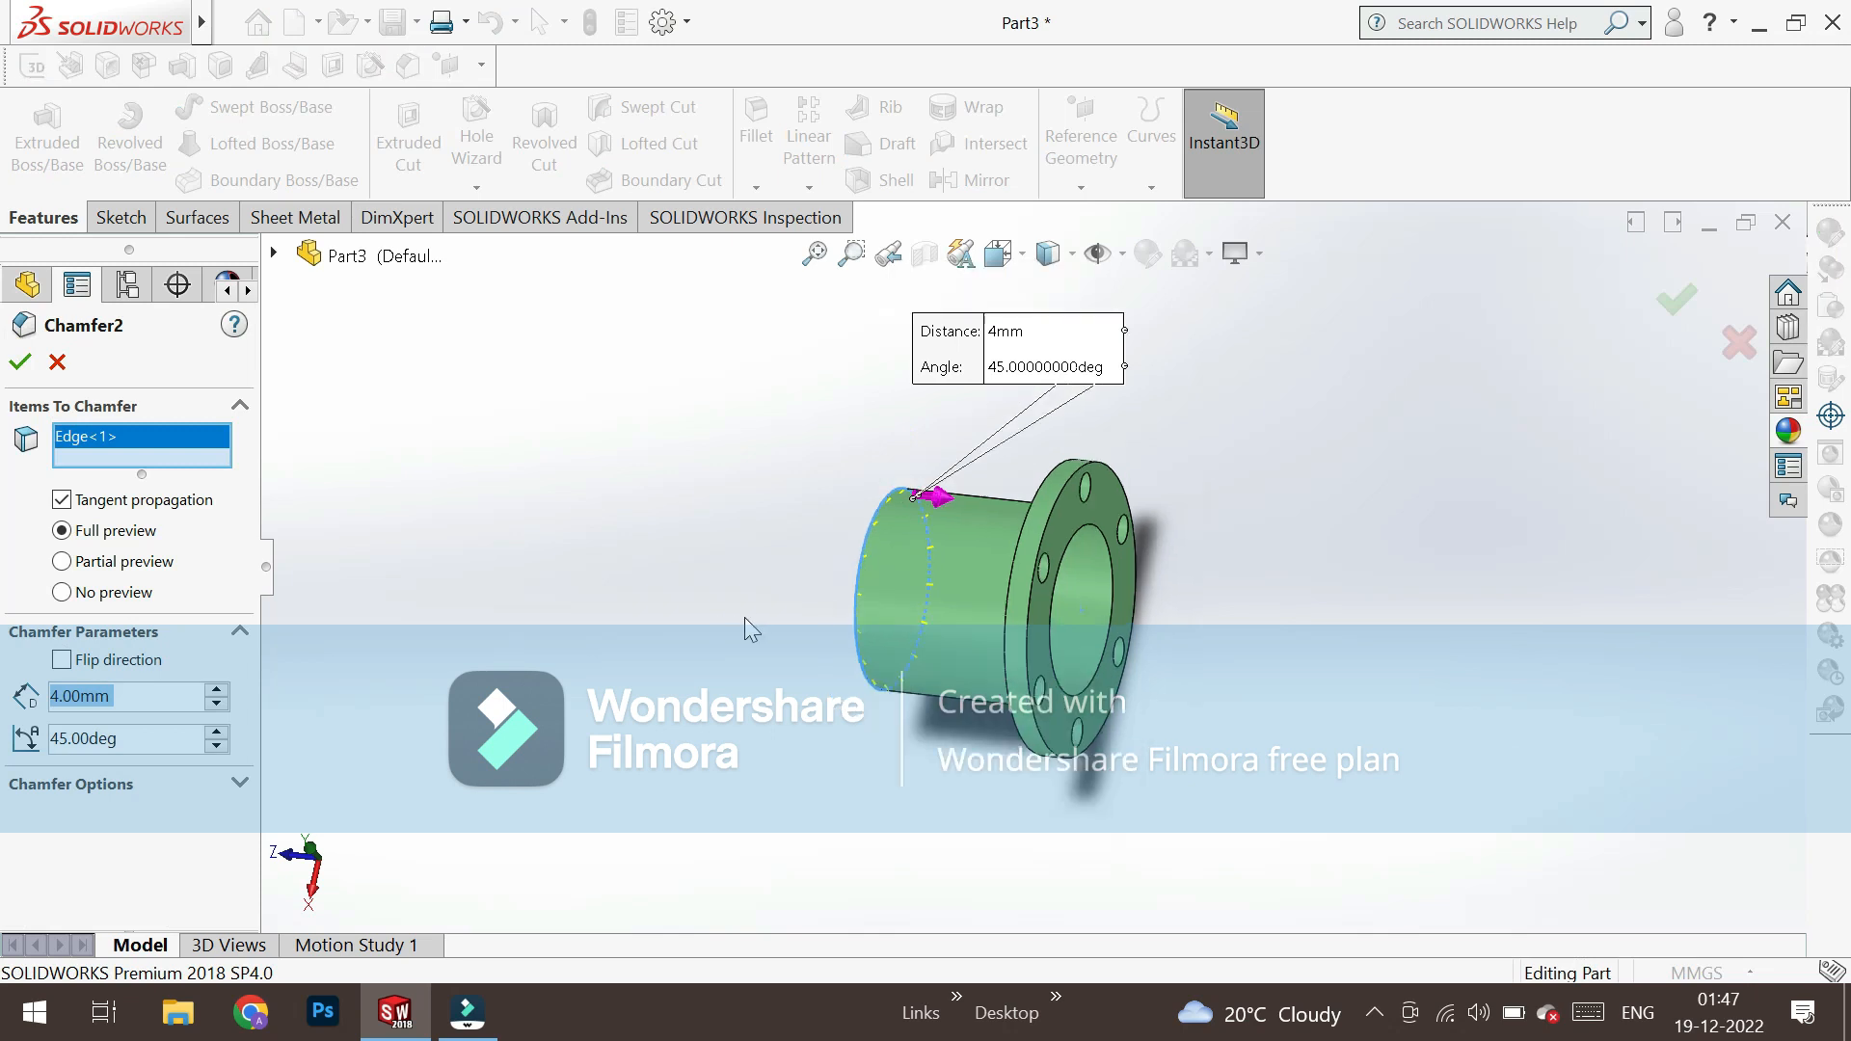
scroll(1110, 488, "down", 4)
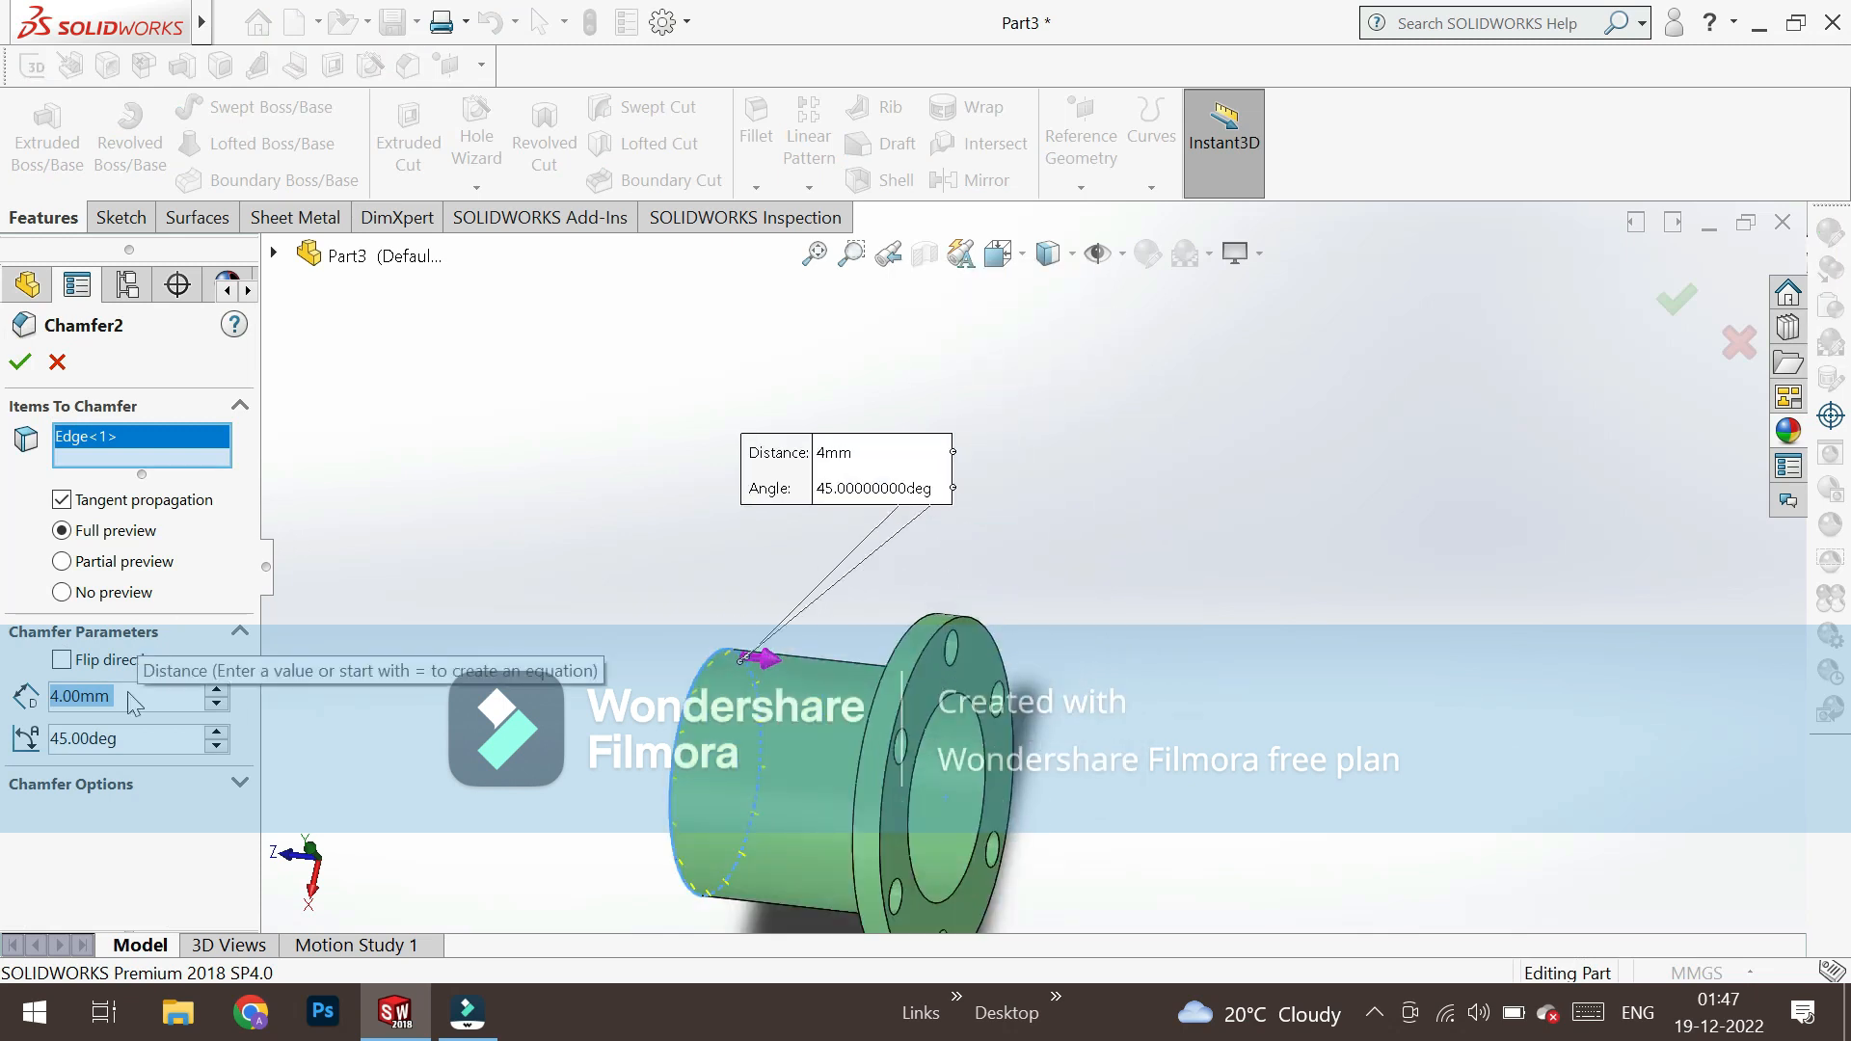
type("2")
key("Return")
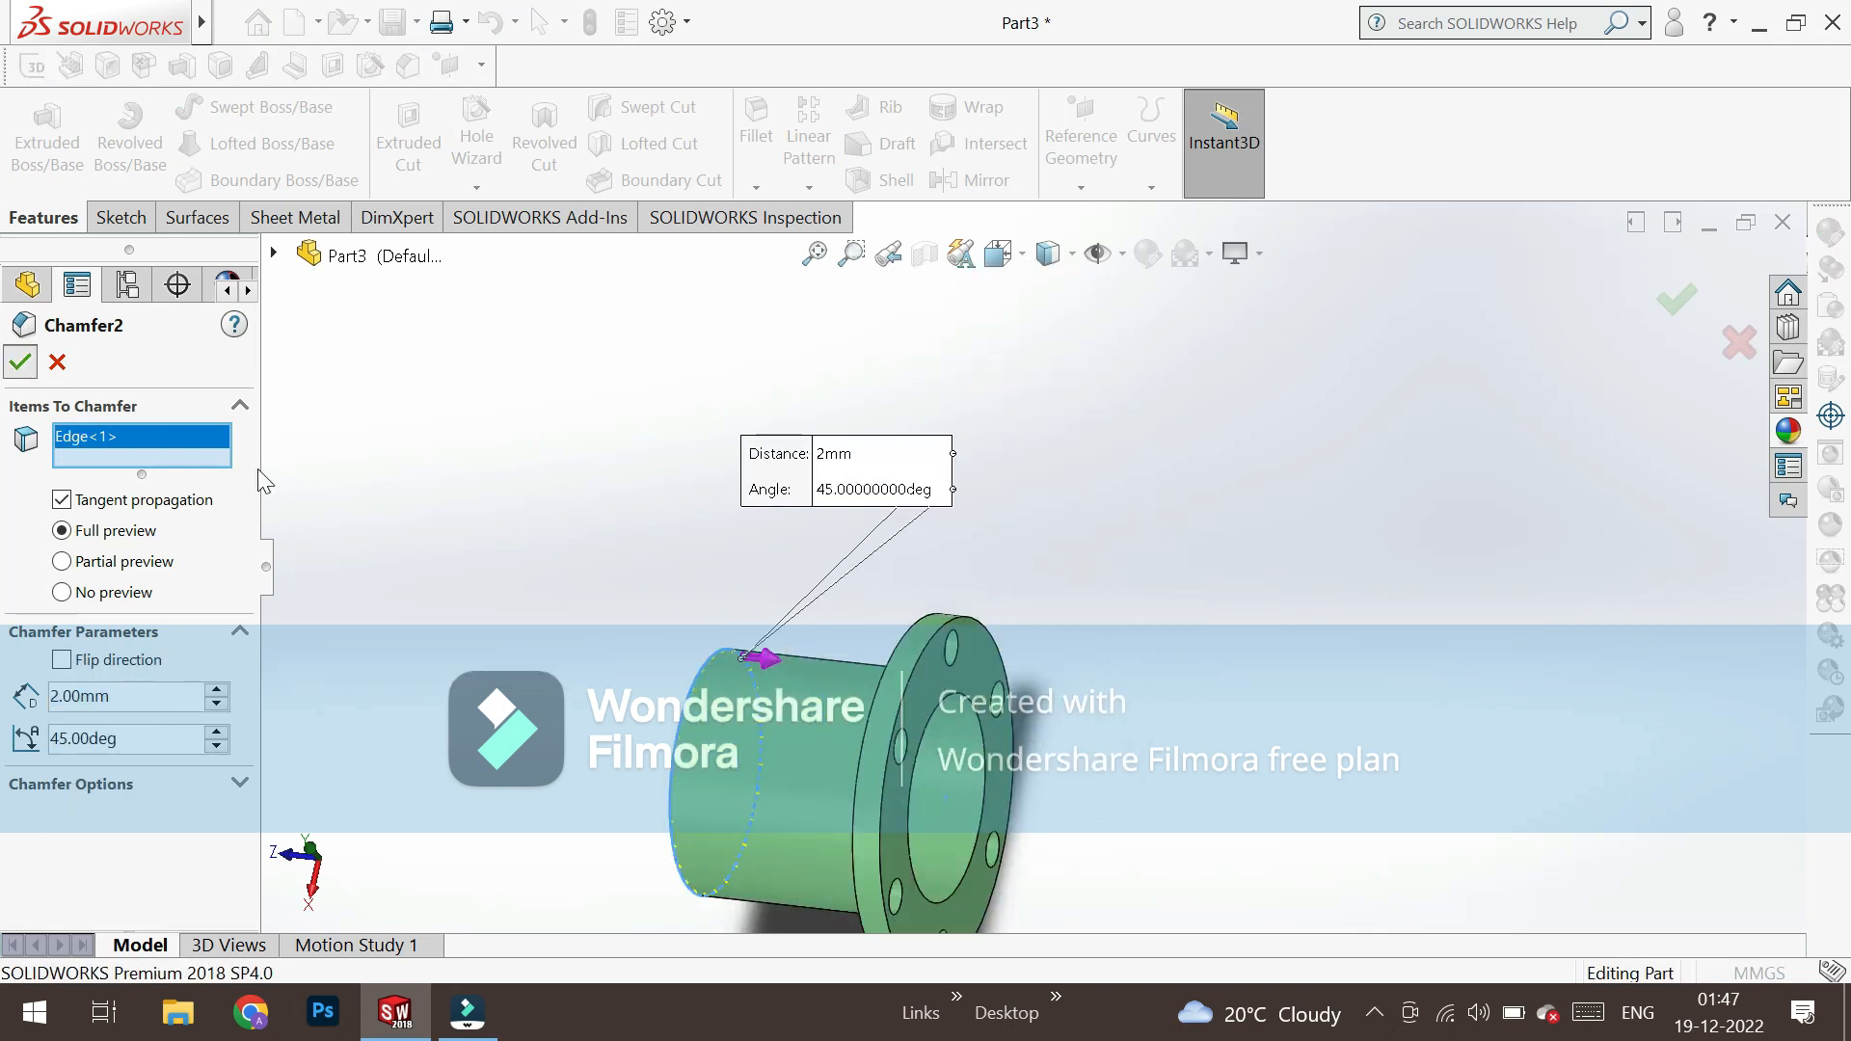
Apply the 2 mm, 45 degree chamfer to the outer edge of the hub's free end.
left_click(20, 360)
scroll(958, 634, "down", 5)
middle_click_drag(958, 634, 640, 567)
scroll(950, 526, "up", 4)
middle_click_drag(1167, 679, 1432, 668)
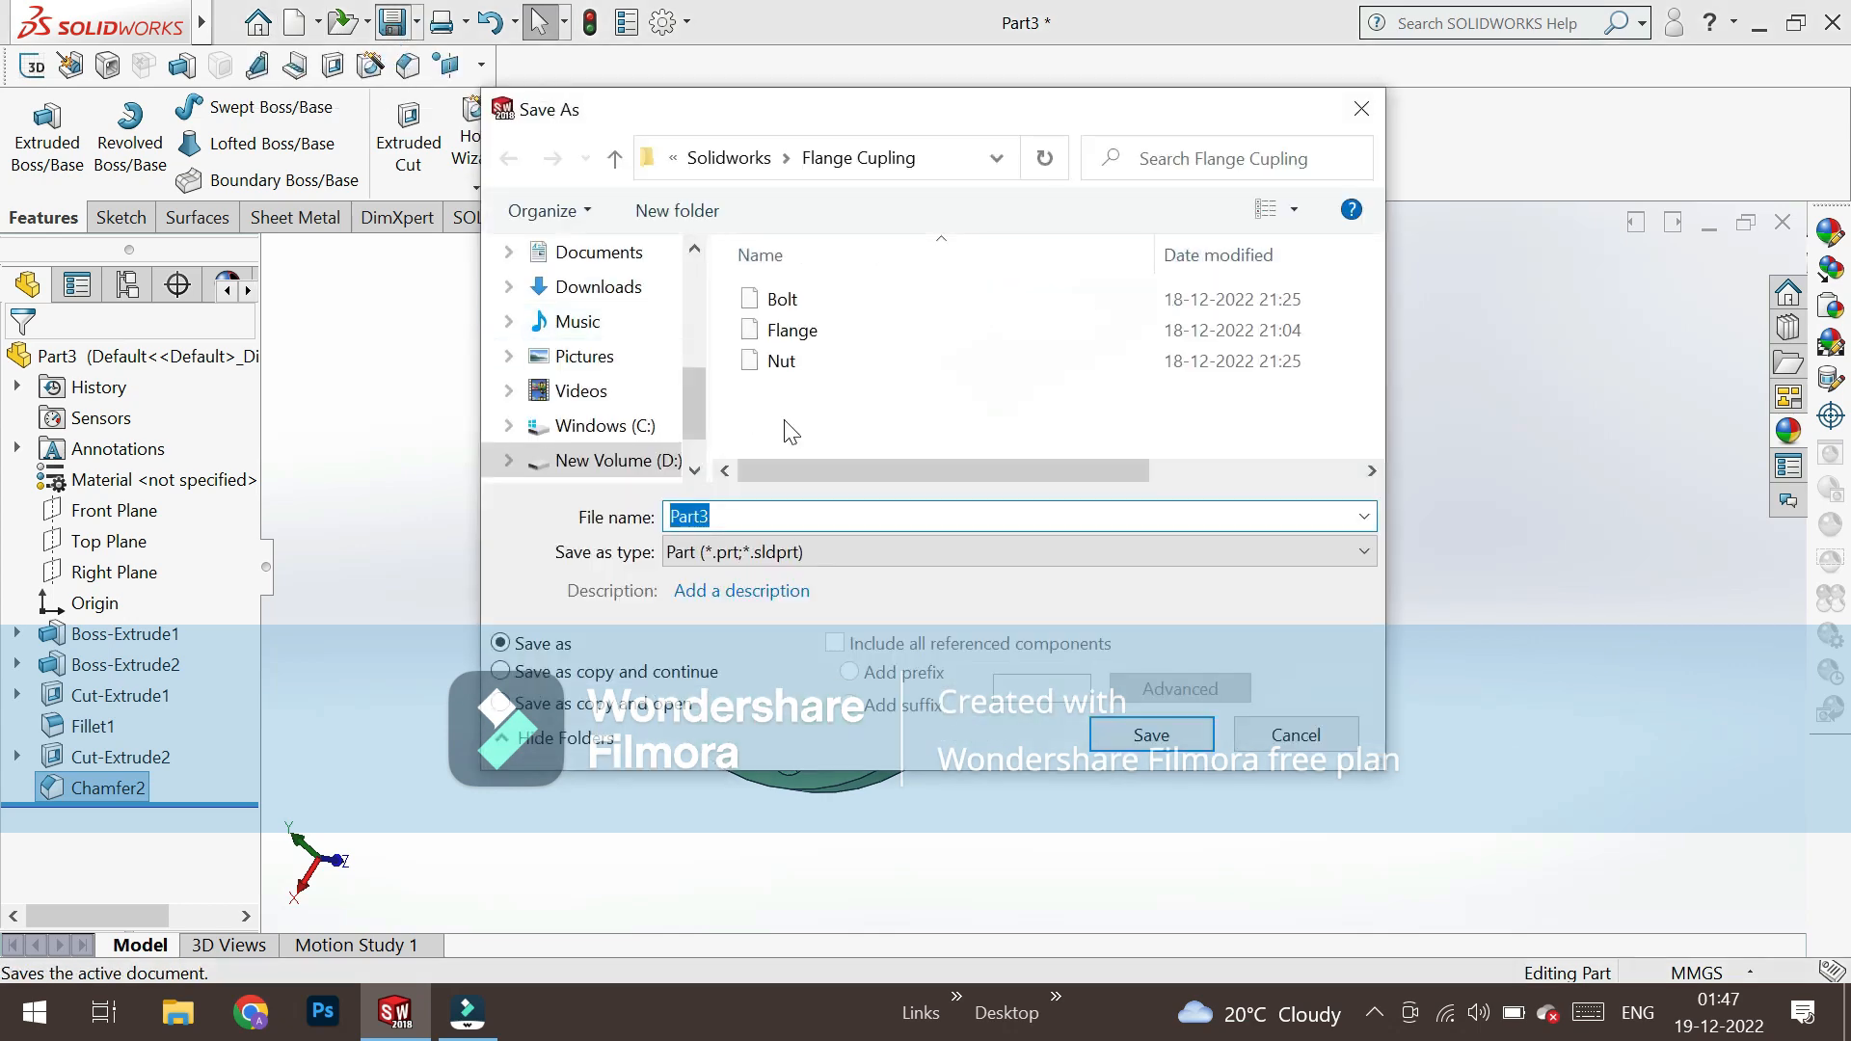
Create a new folder named "Flang Cupling 2" inside the Solidworks folder while saving the part.
left_click(730, 159)
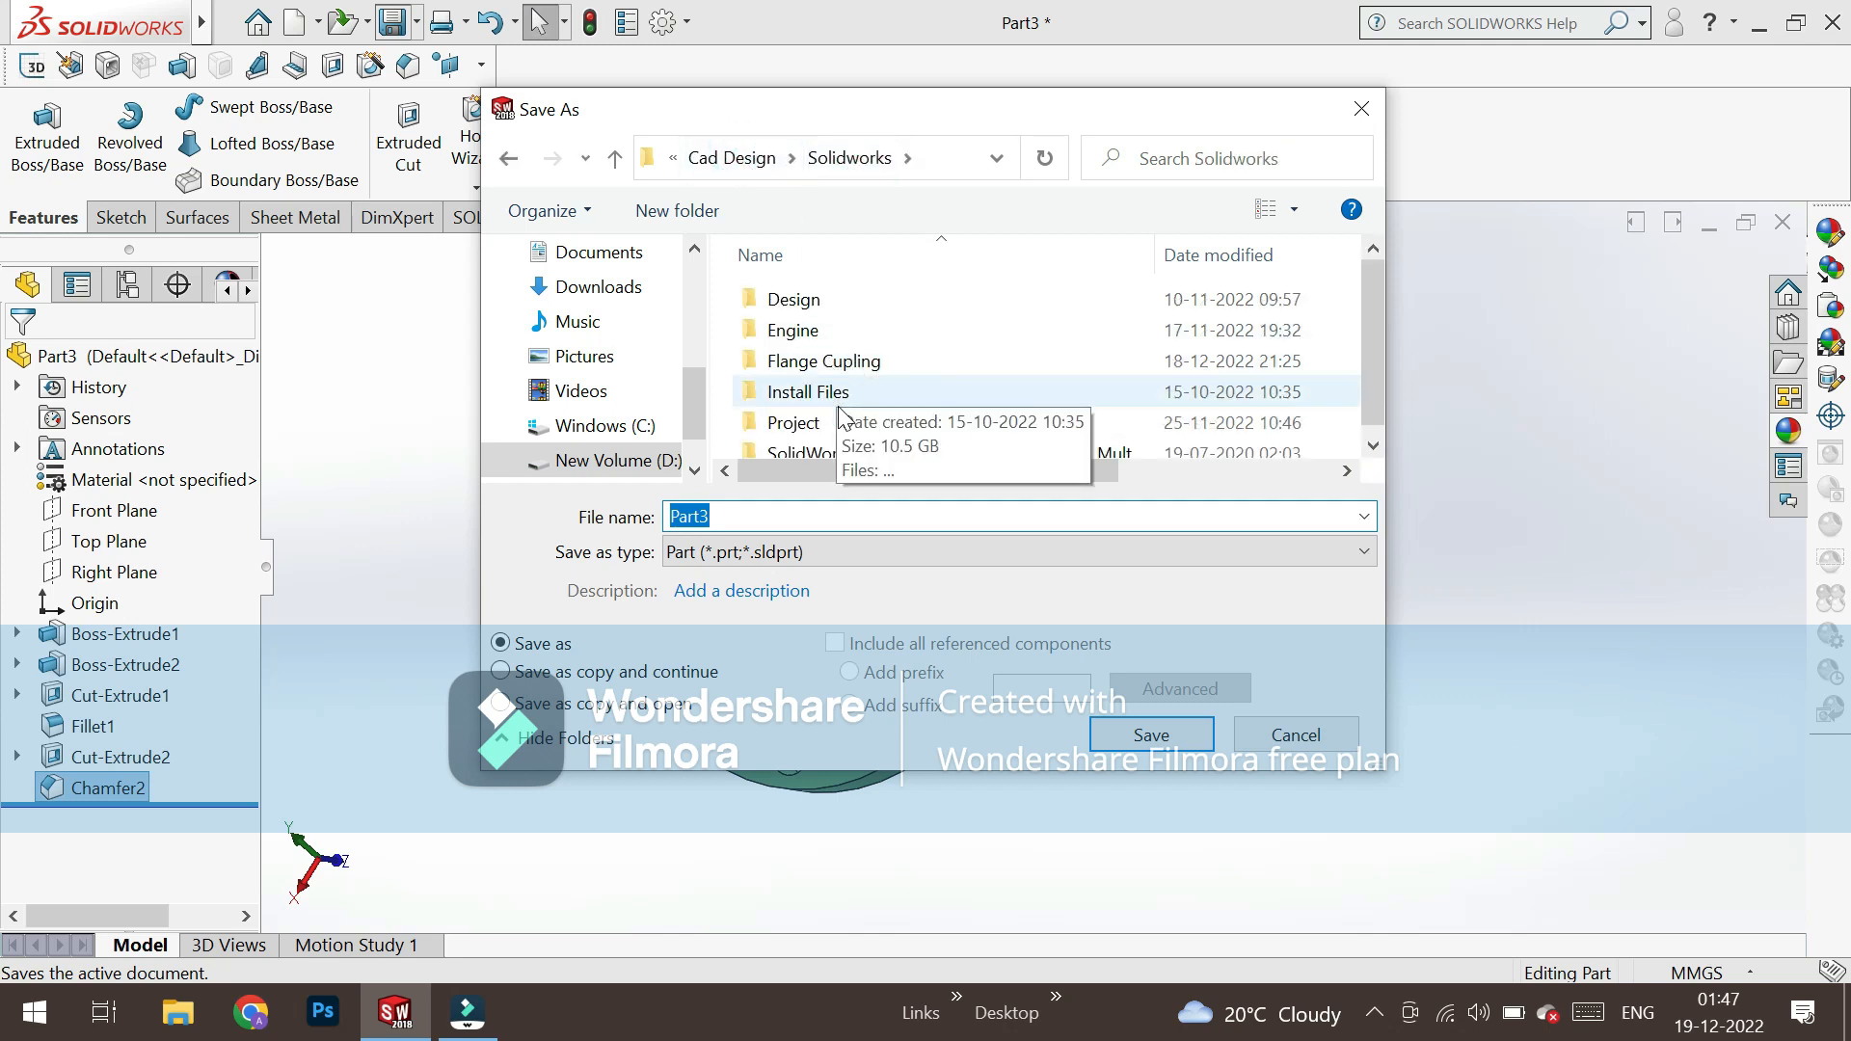
right_click(914, 326)
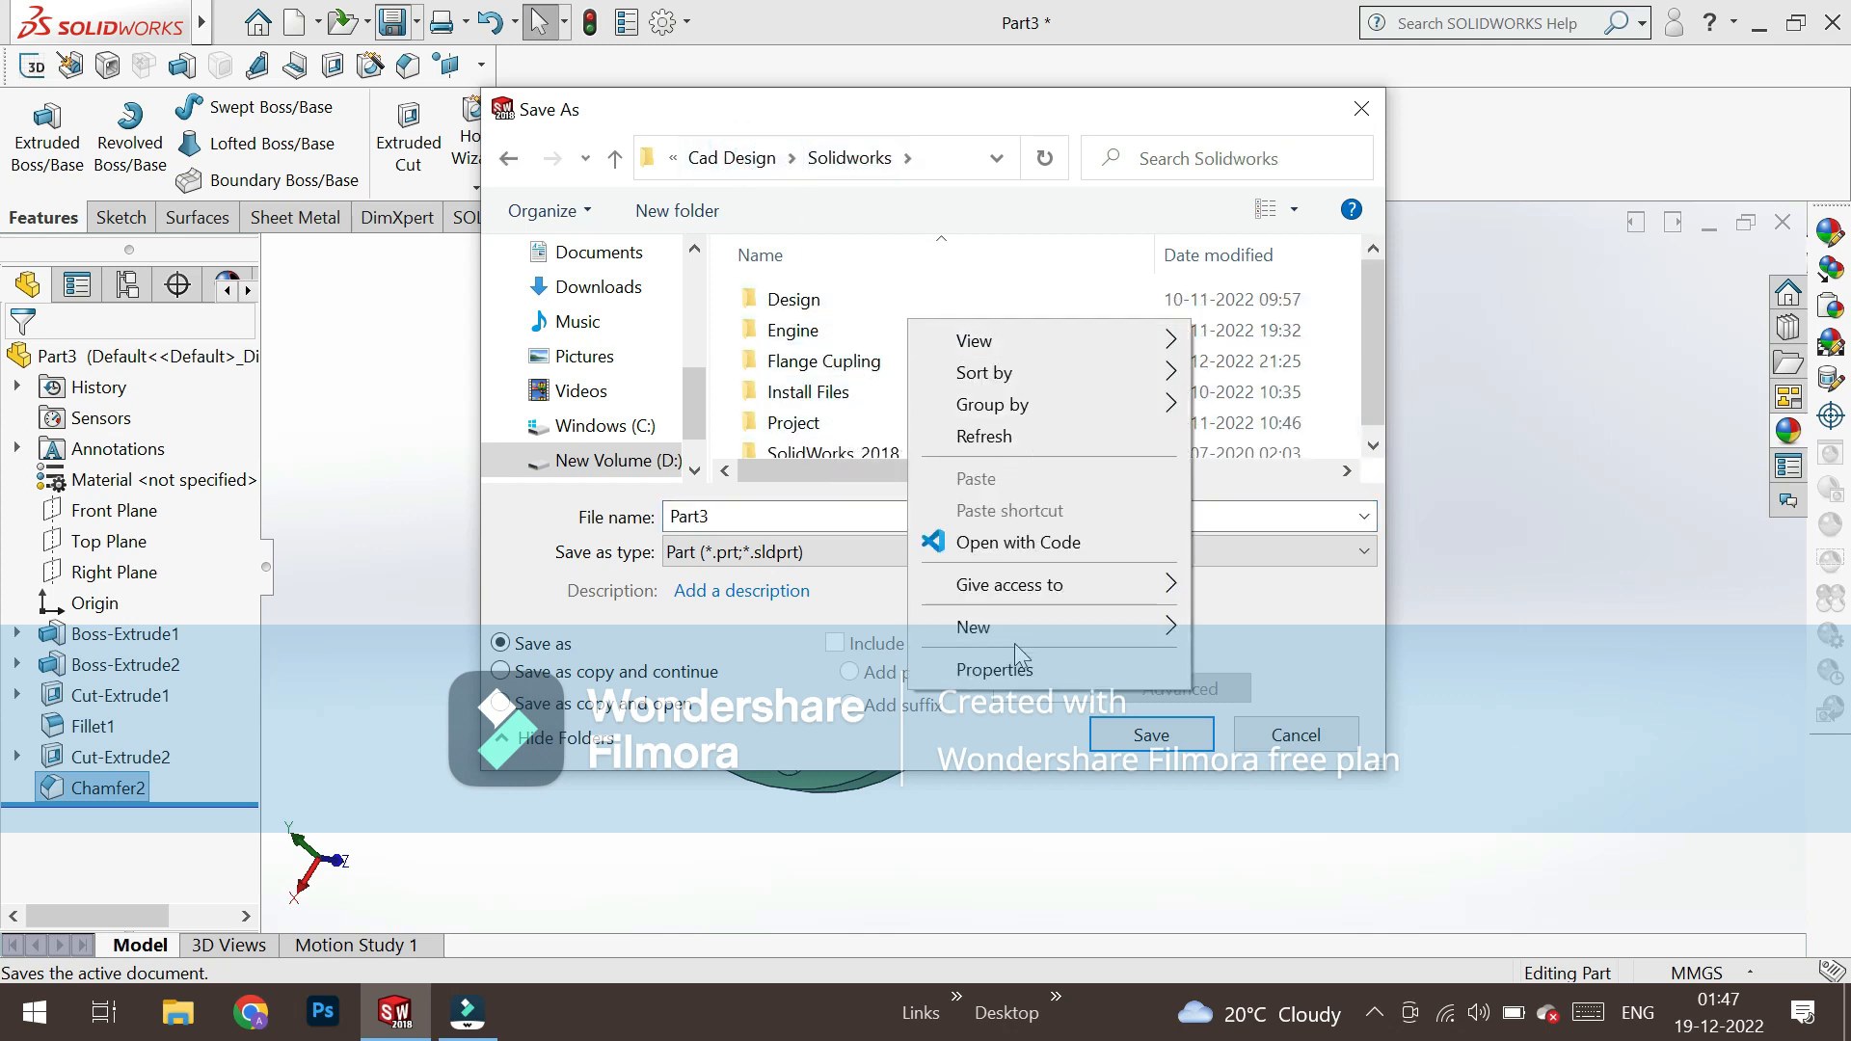
left_click(1128, 622)
left_click(1219, 628)
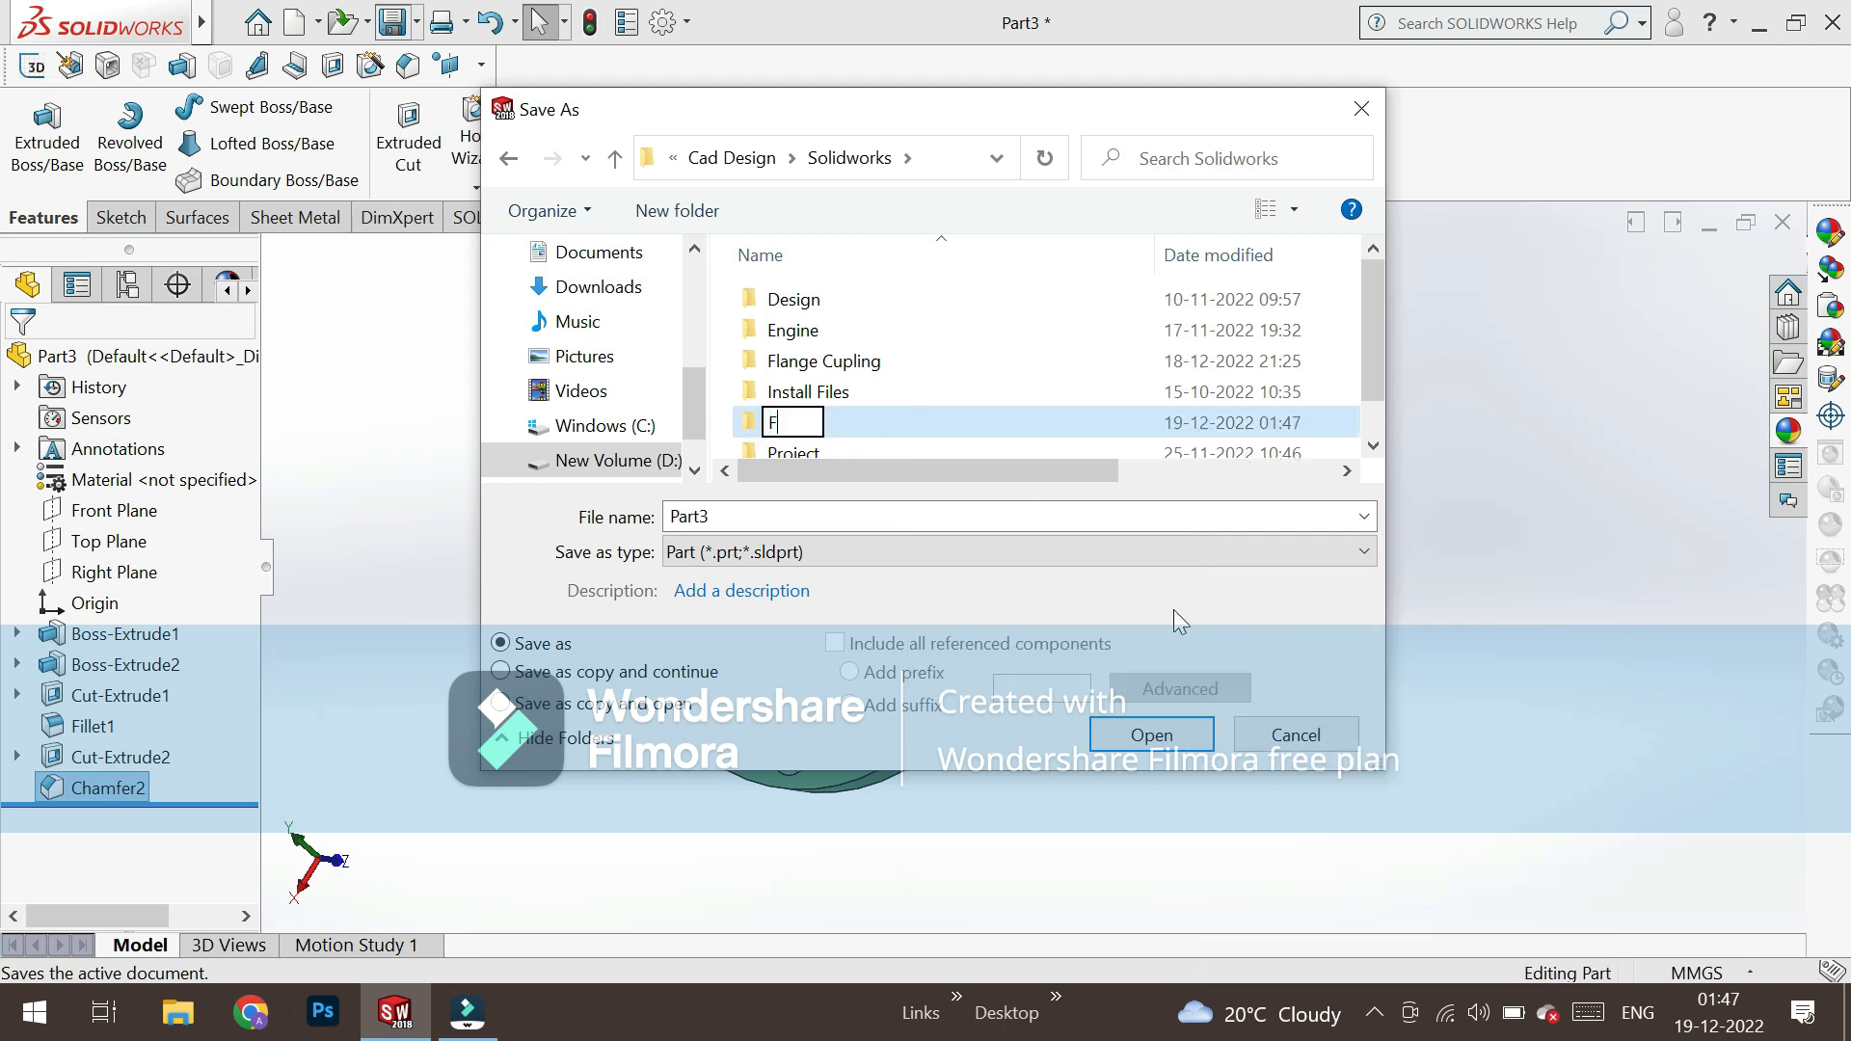
type("Flang C")
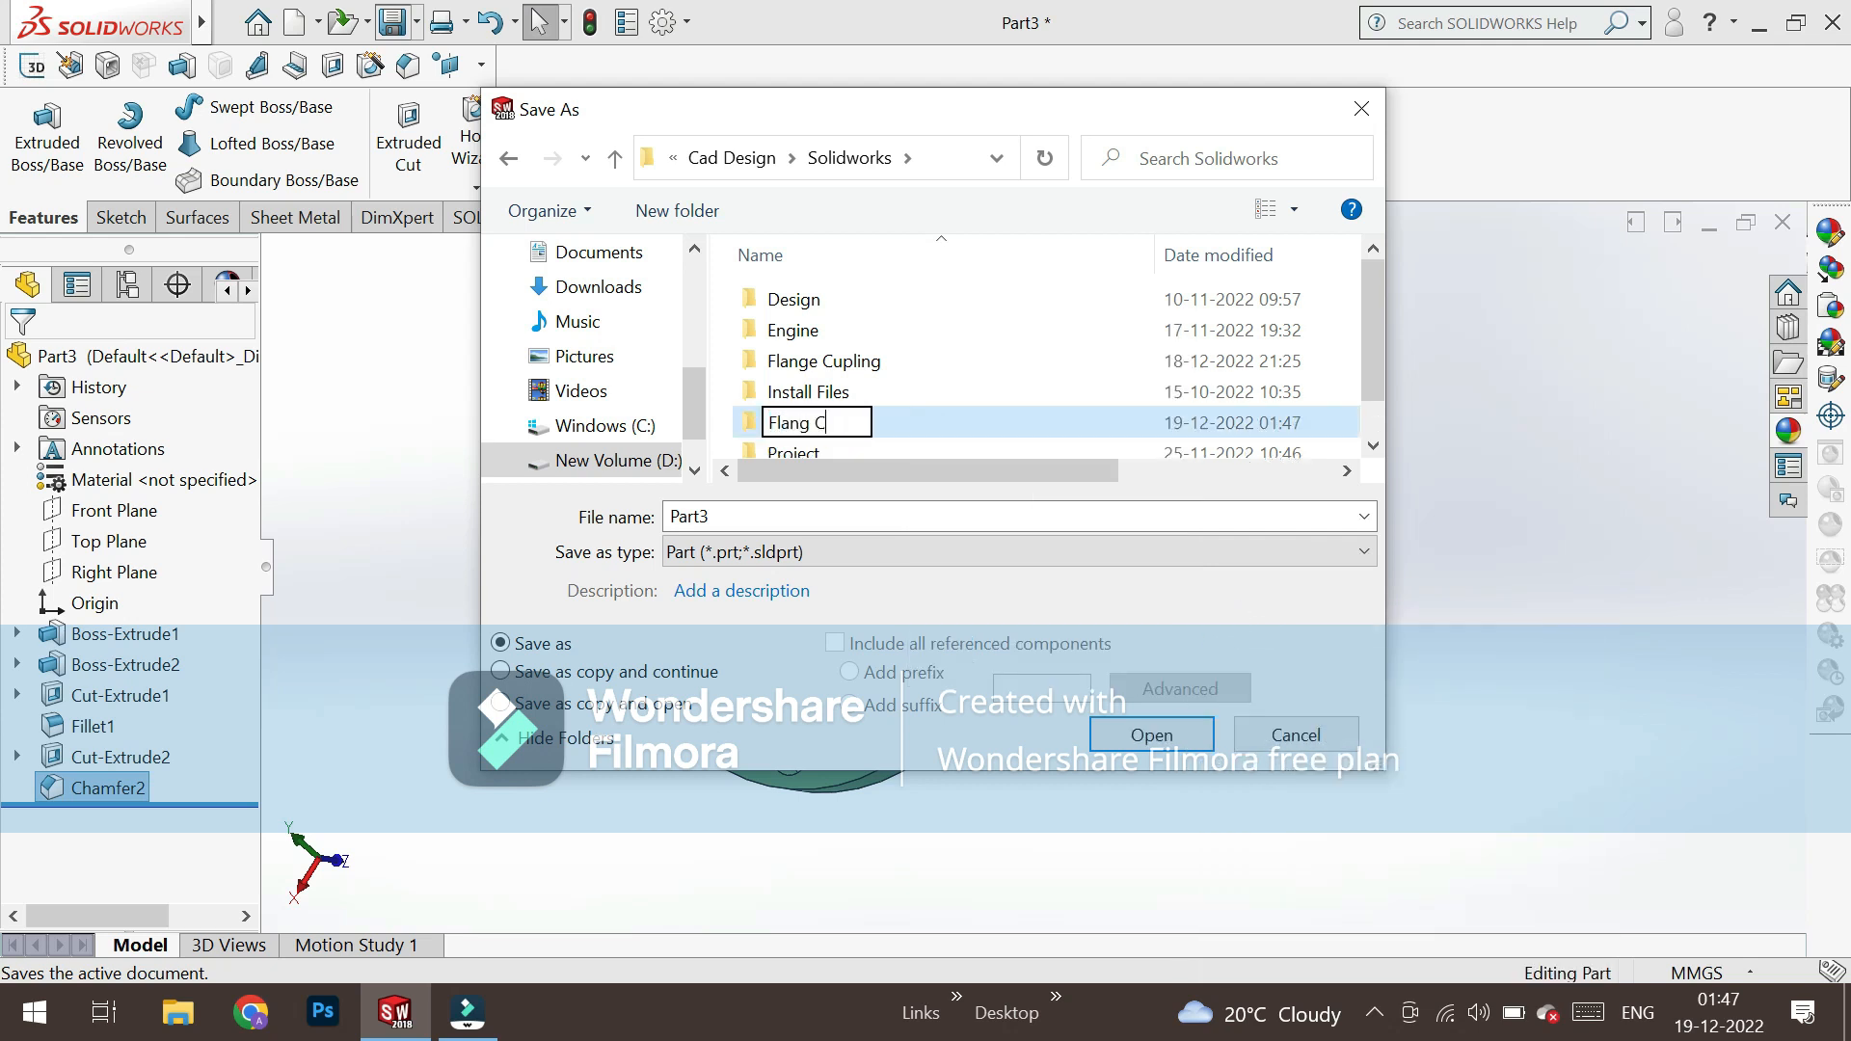
type("upling 2")
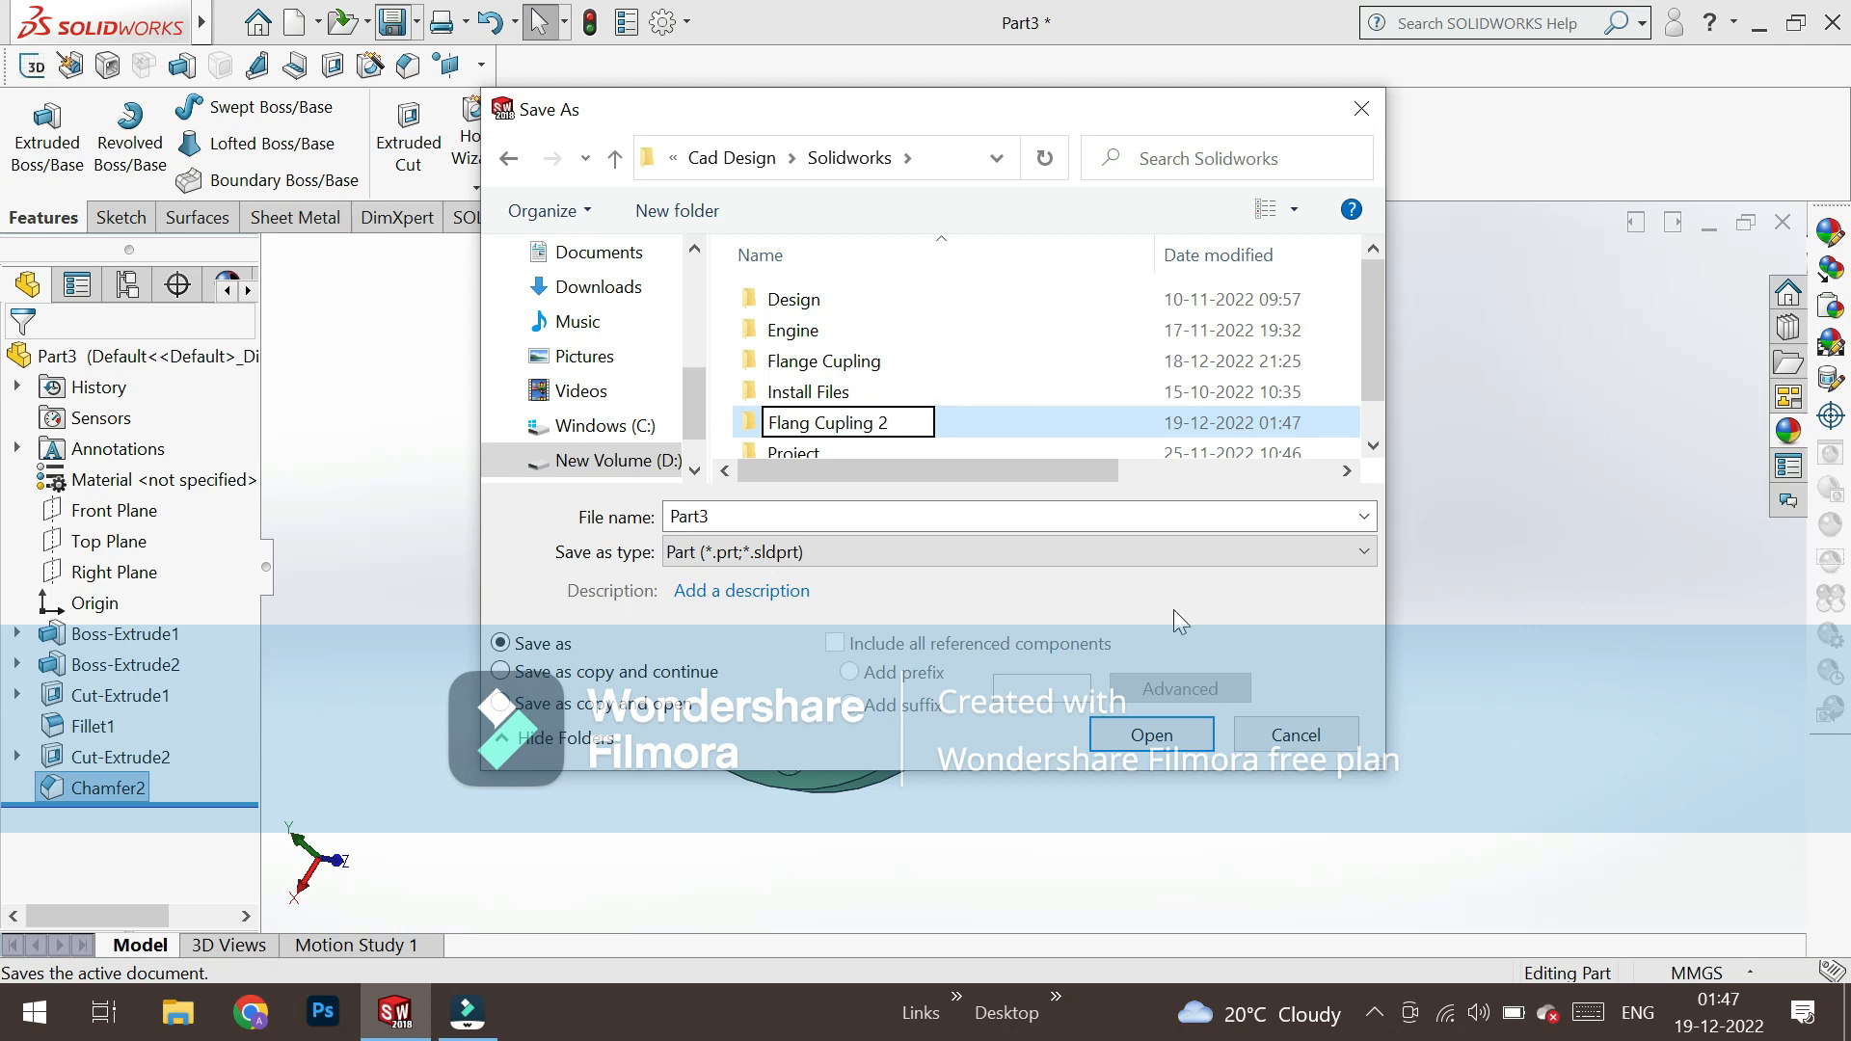
key("Return")
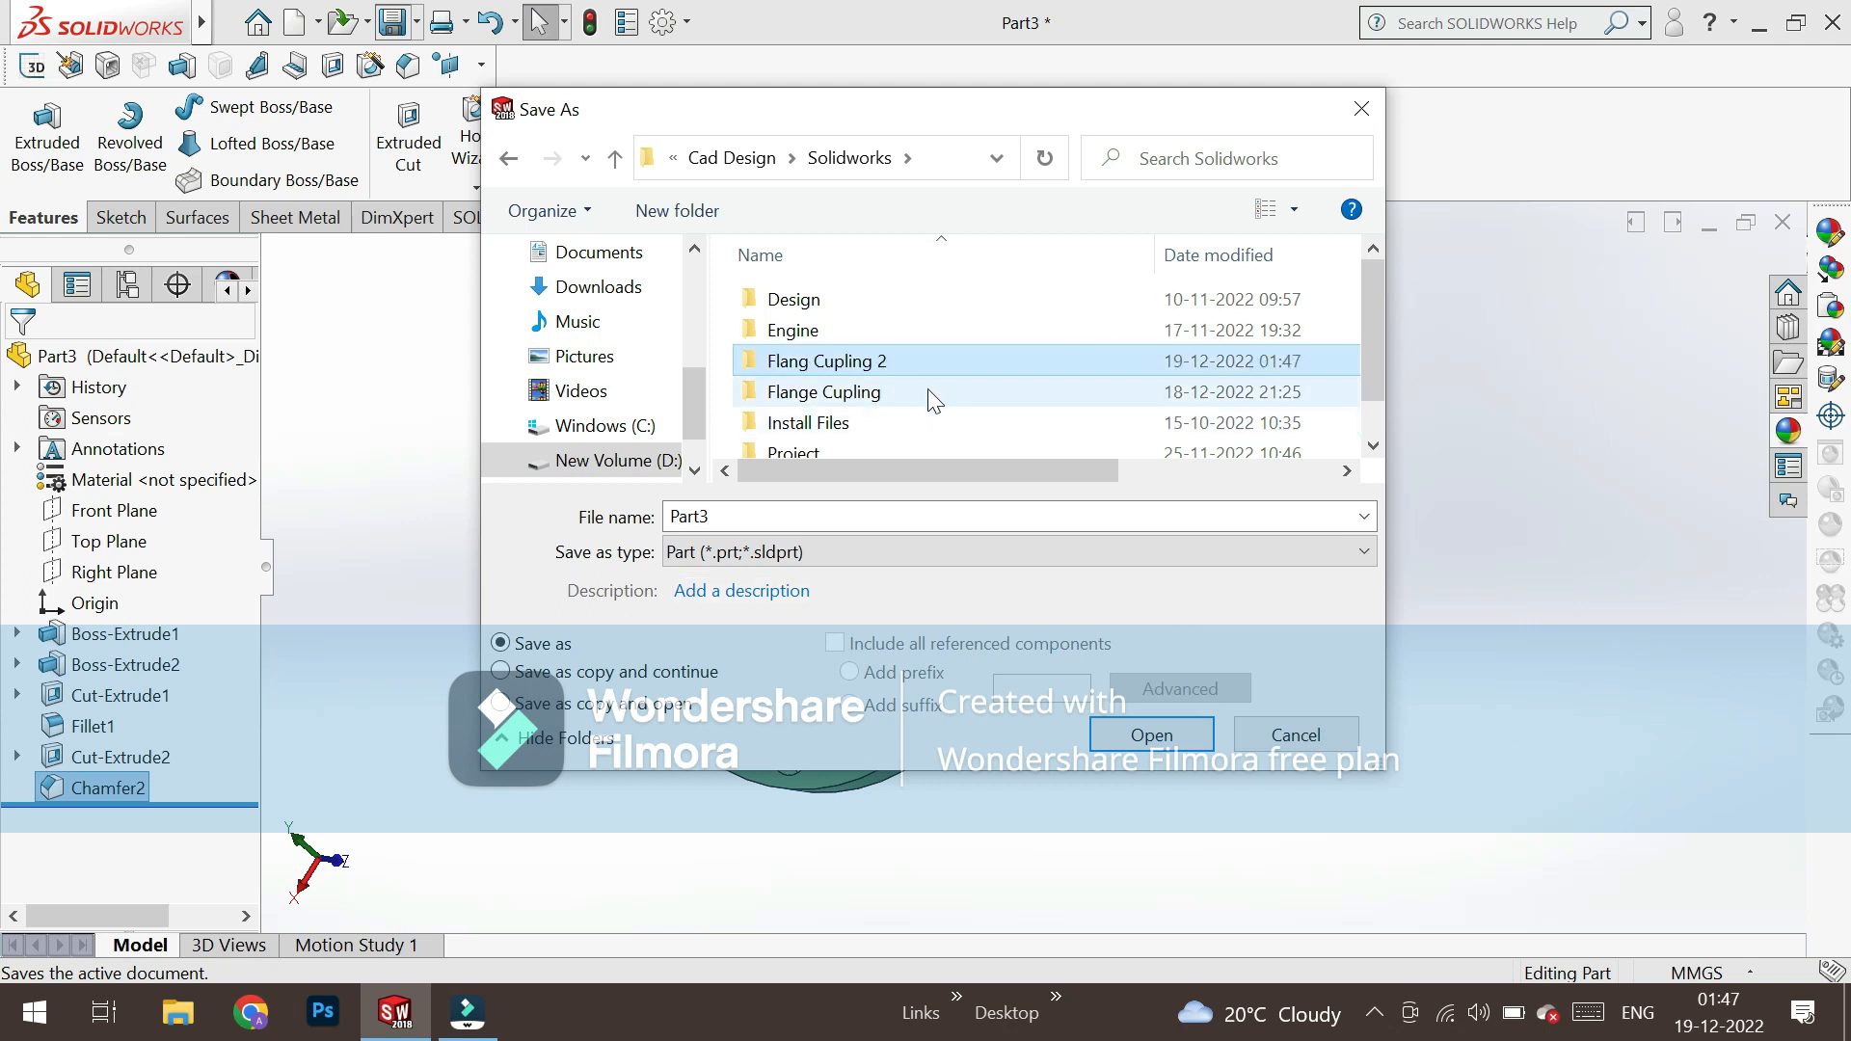
Save the part as Flange in the "Flang Cupling 2" folder.
double_click(912, 362)
double_click(718, 518)
key("BackSpace")
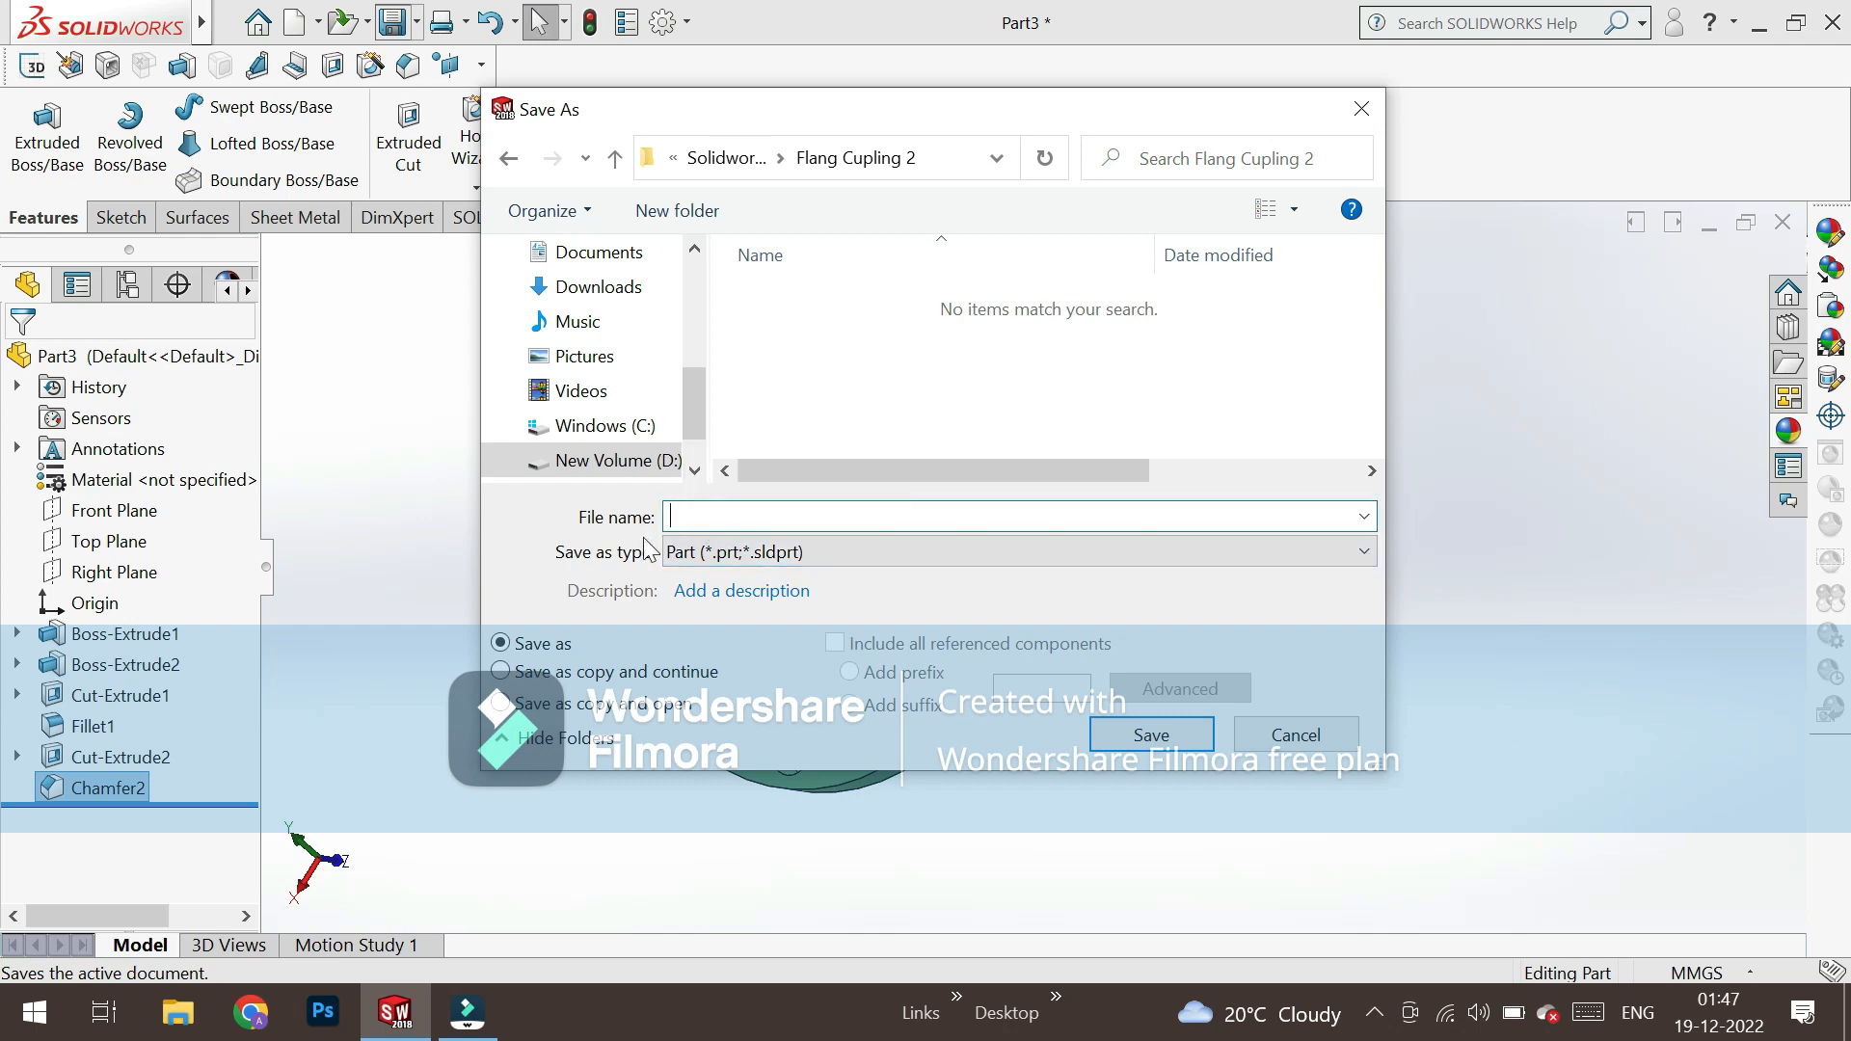
type("Flange")
key("Return")
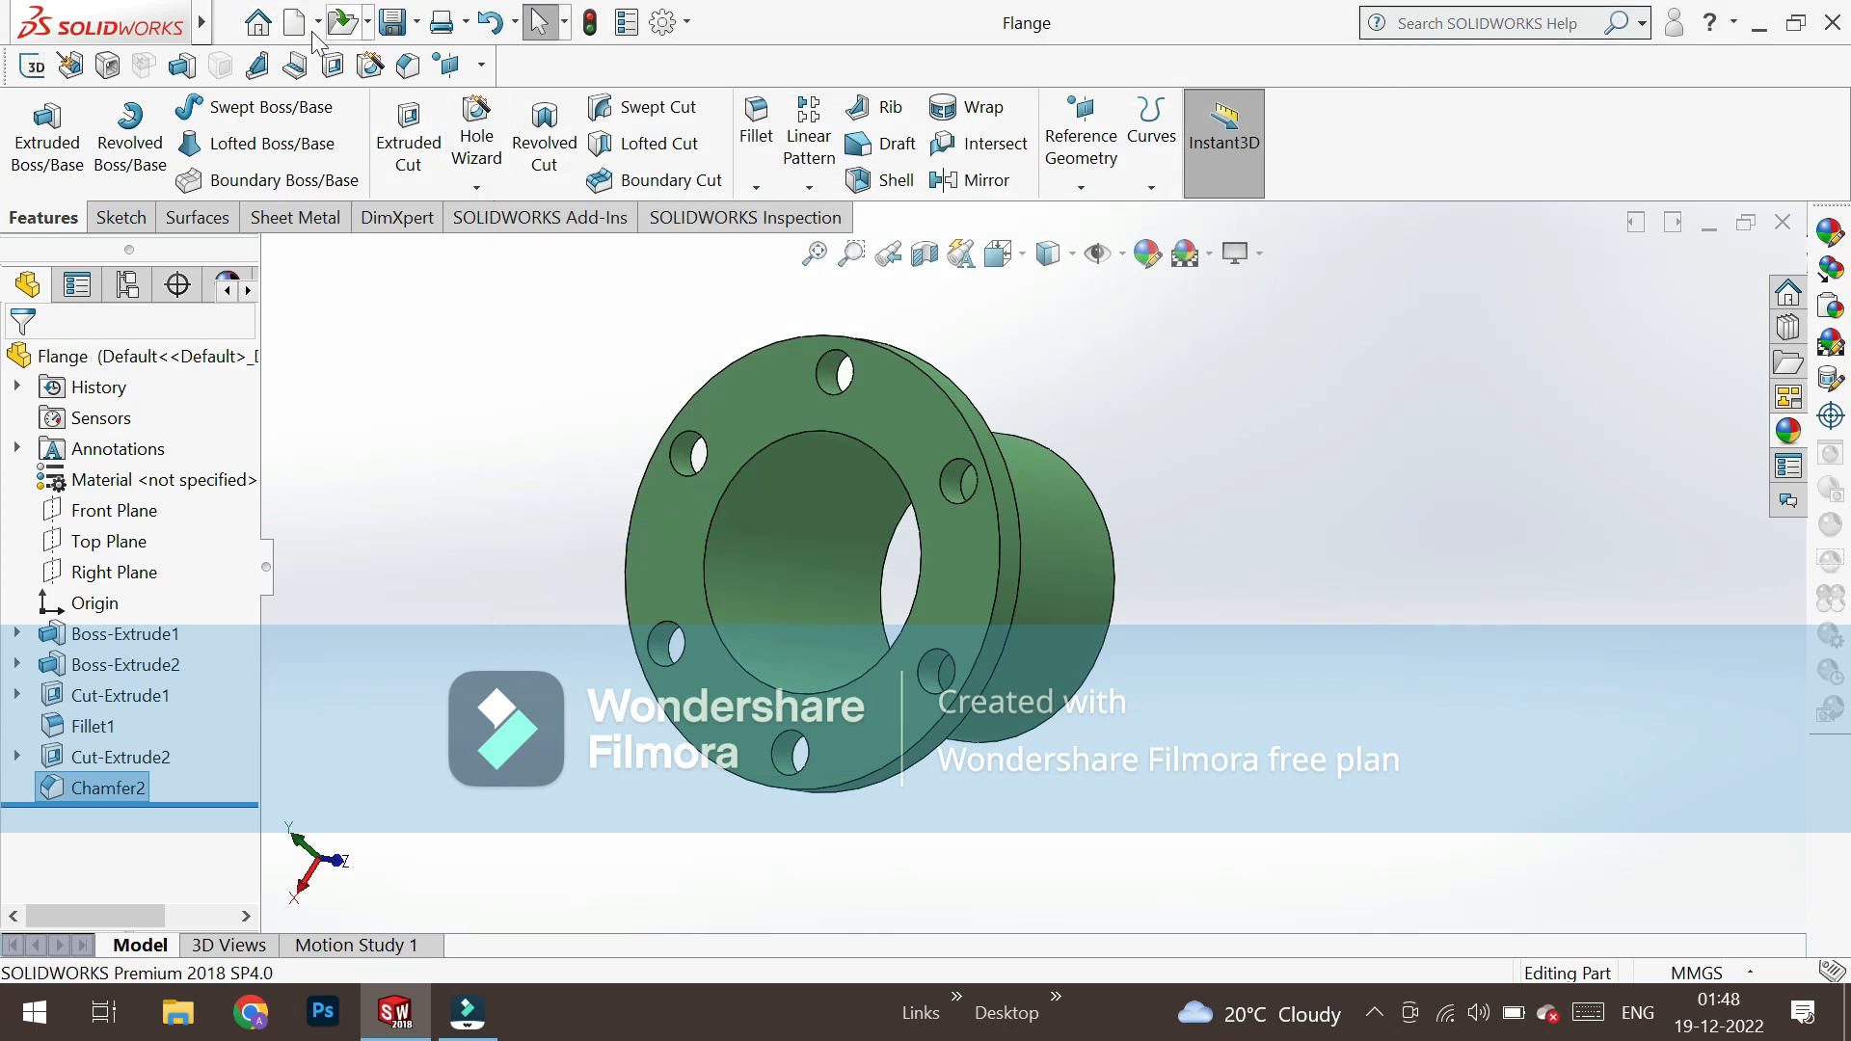
Create a new part document and set its unit system to MMGS.
left_click(251, 21)
left_click(275, 65)
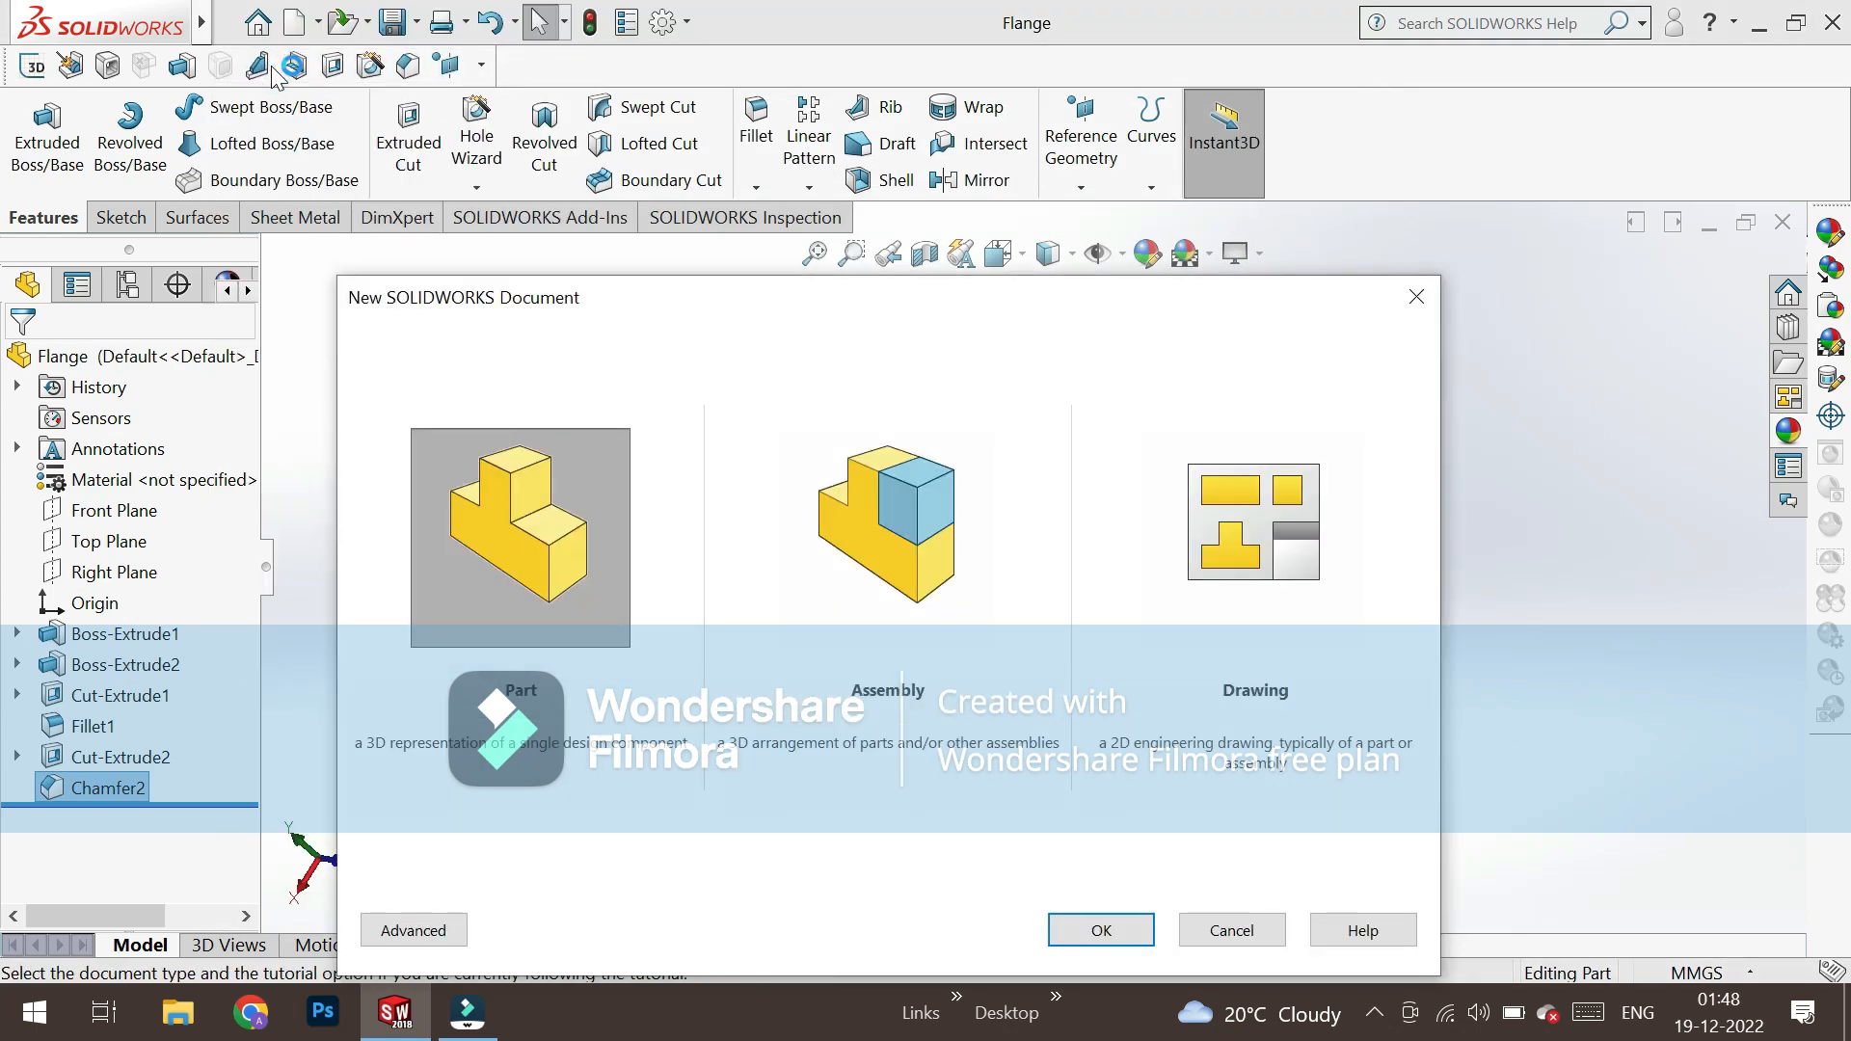
left_click(1085, 921)
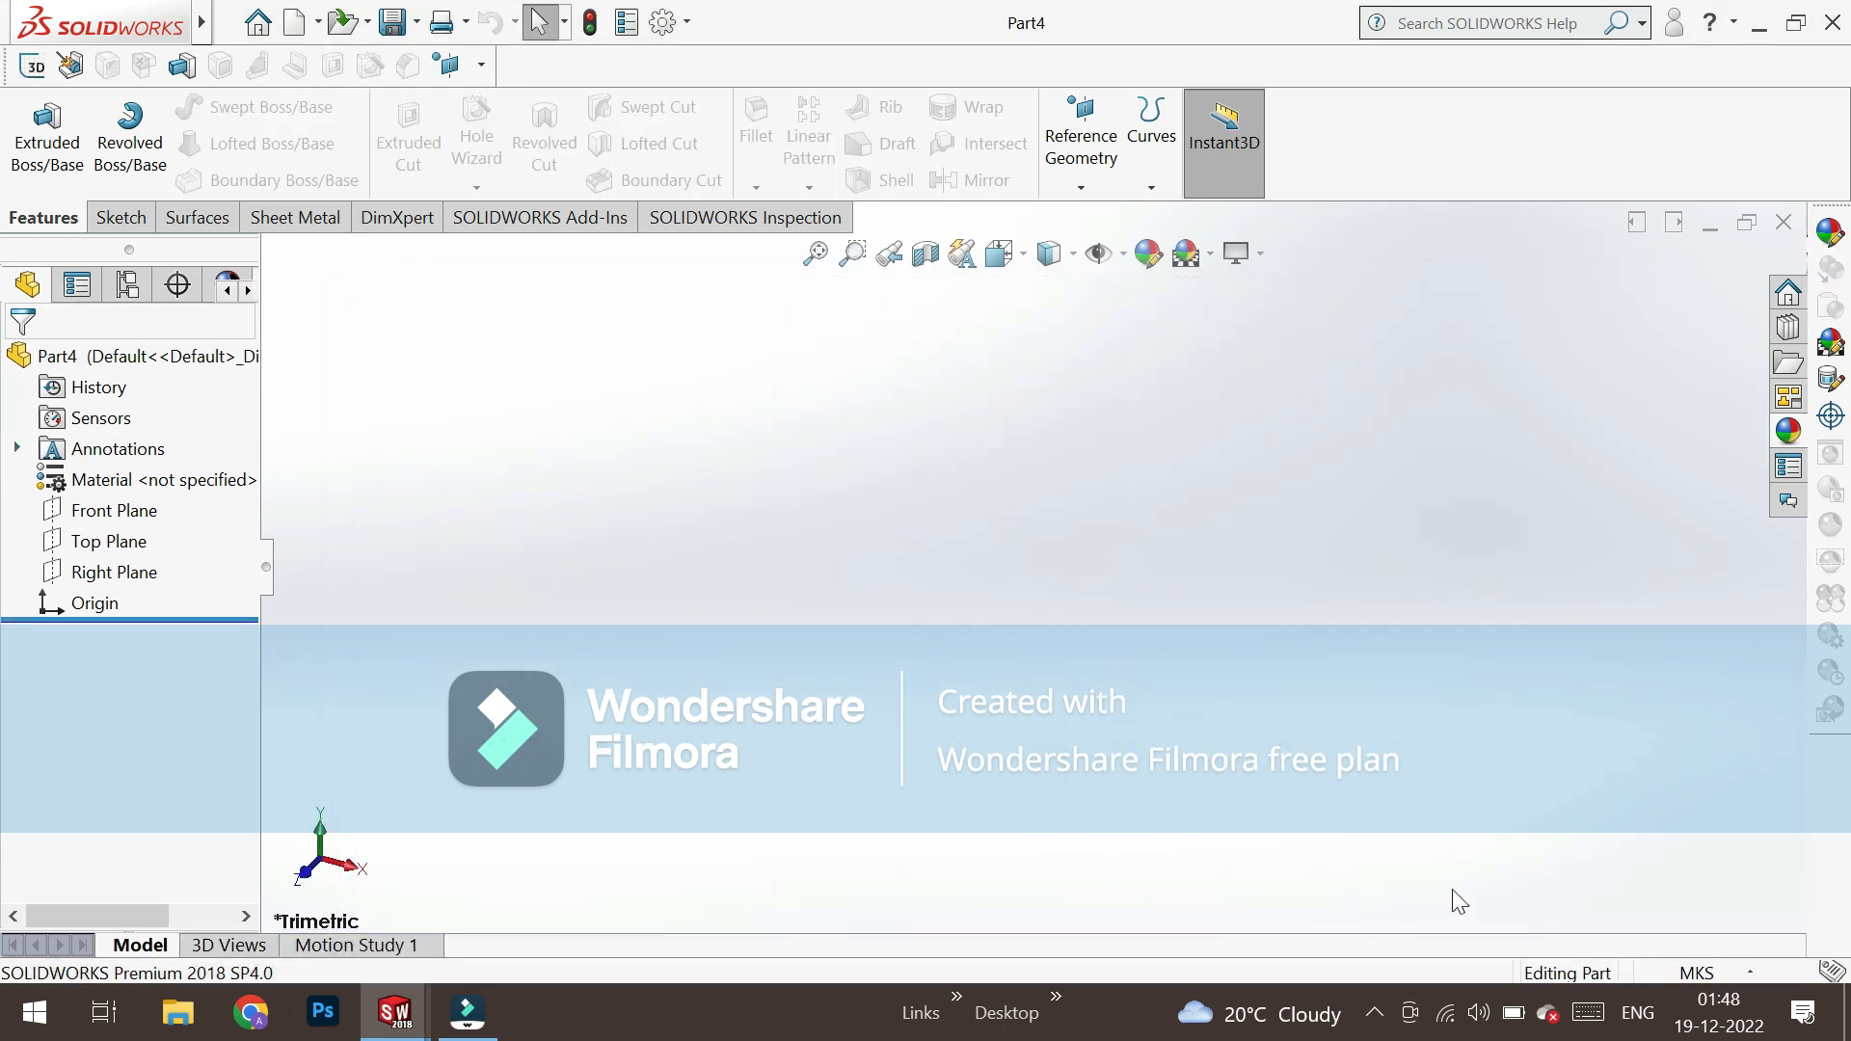
left_click(1680, 971)
left_click(1648, 852)
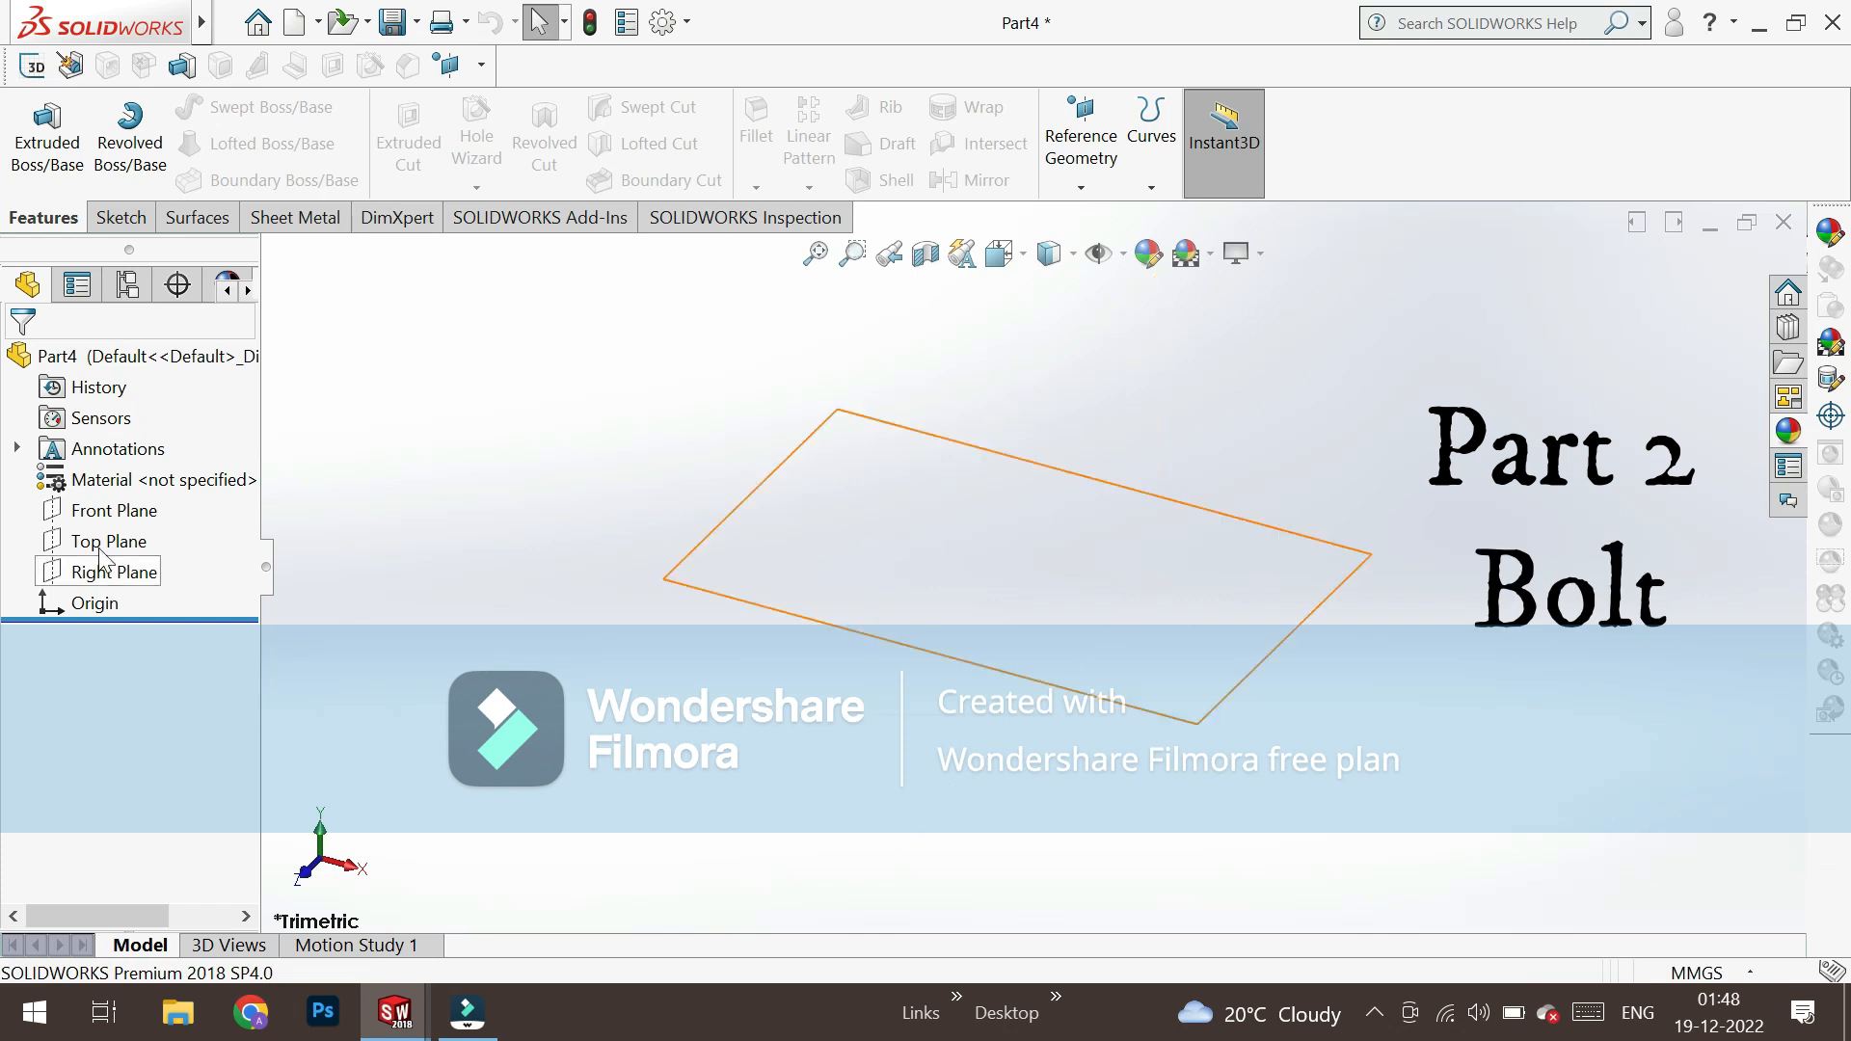
Sketch a six-sided inscribed-circle polygon centred on the origin of the Front Plane, with sides about 35 mm long.
left_click(114, 512)
left_click(127, 472)
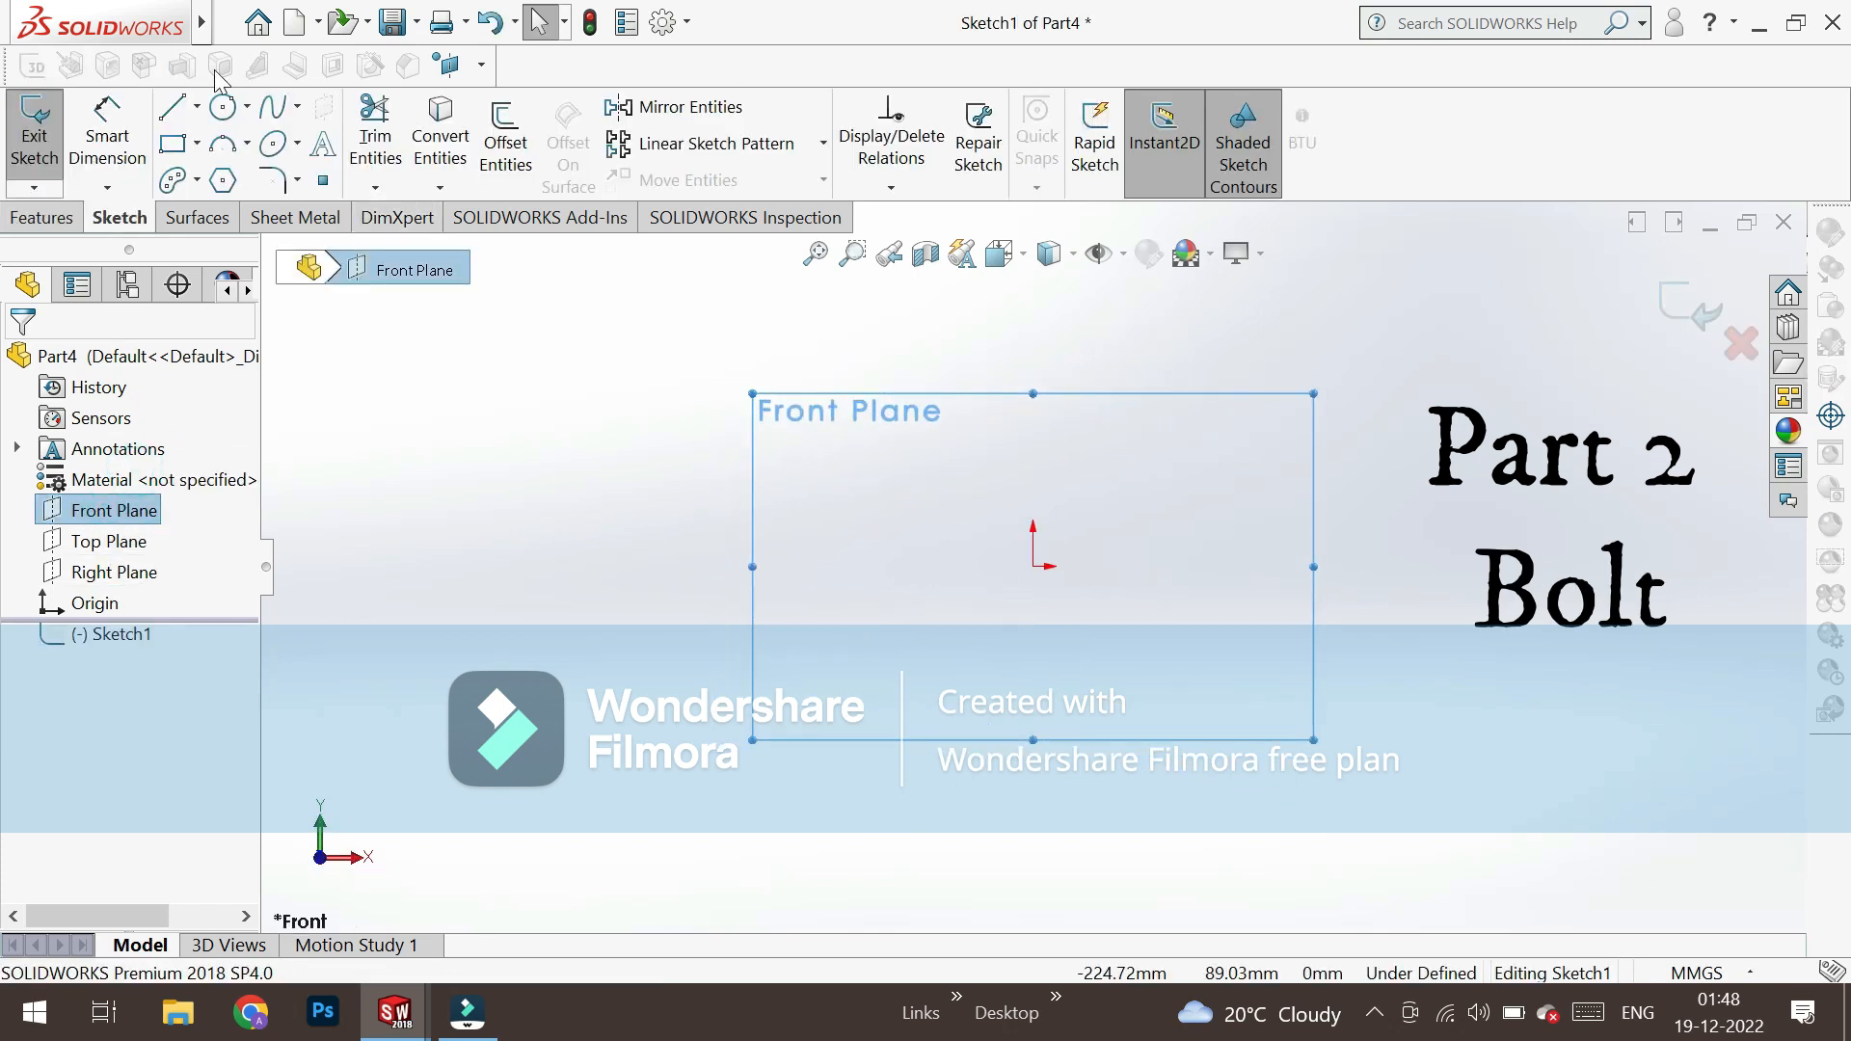
left_click(223, 180)
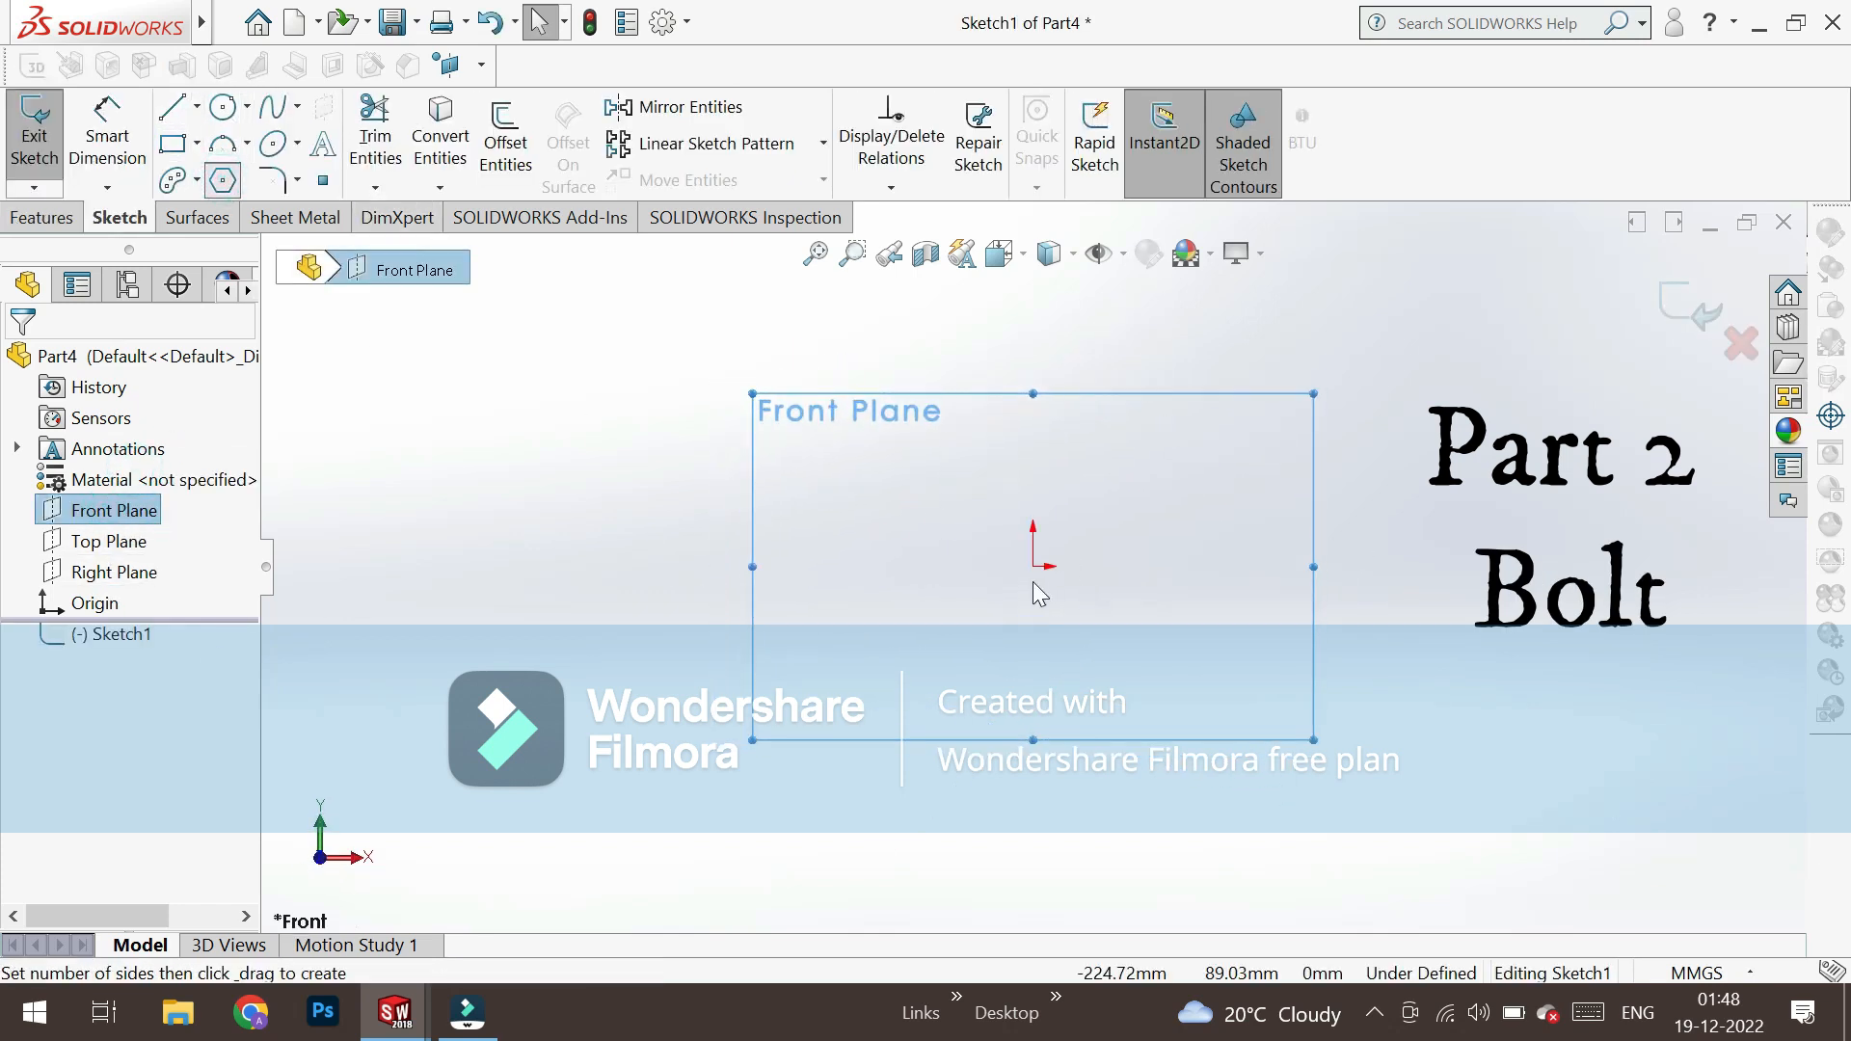
left_click(1032, 567)
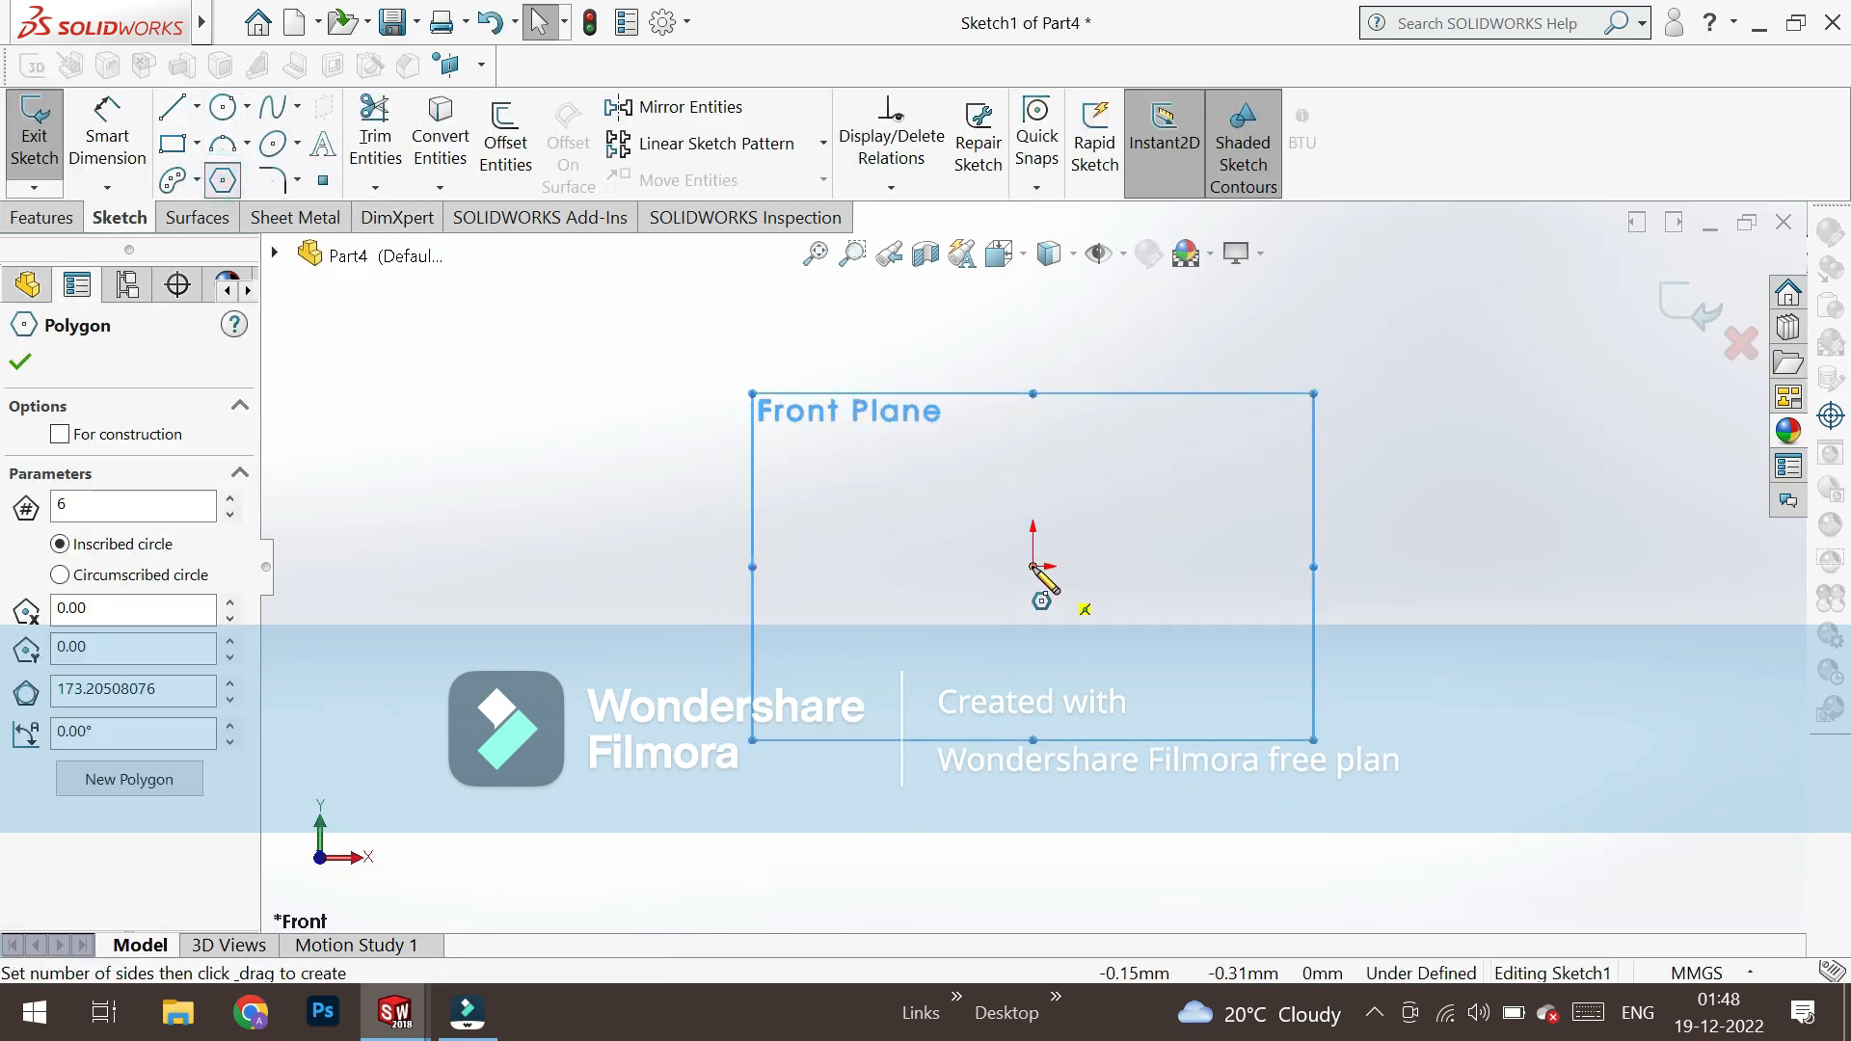
left_click(1136, 601)
left_click(20, 361)
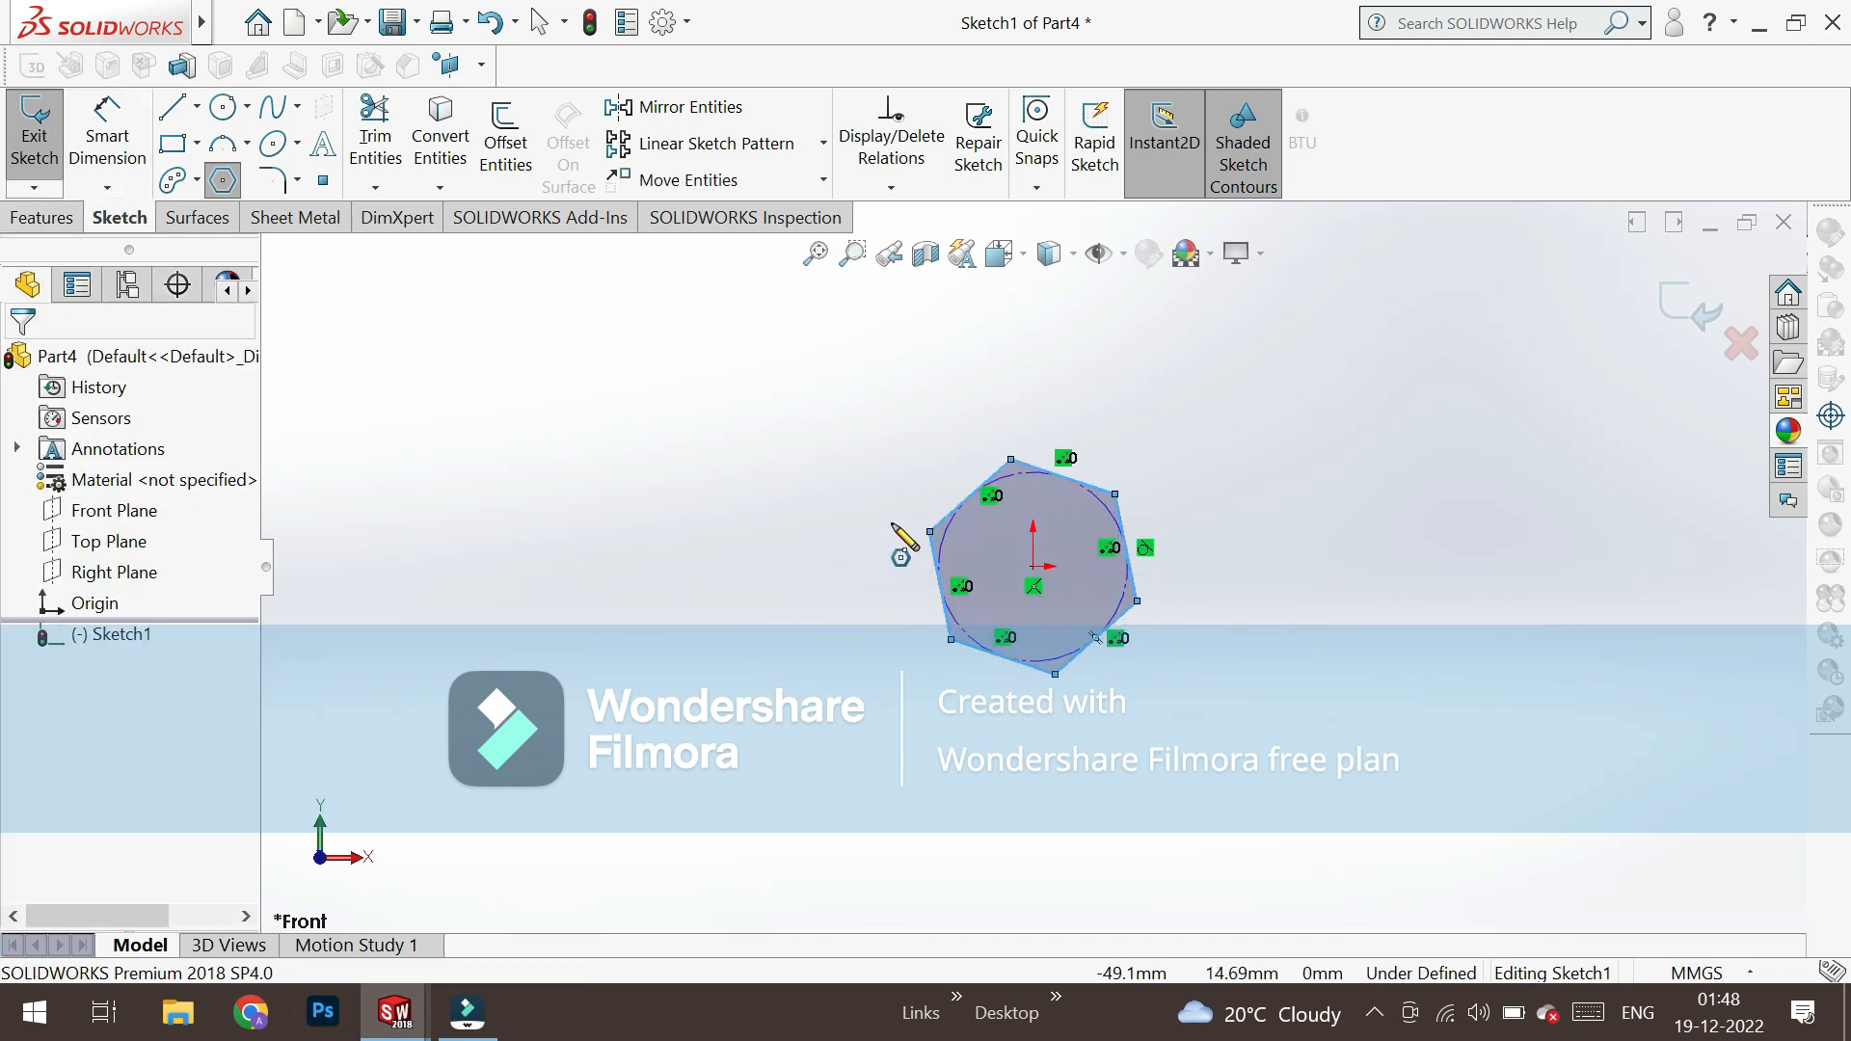
key("Escape")
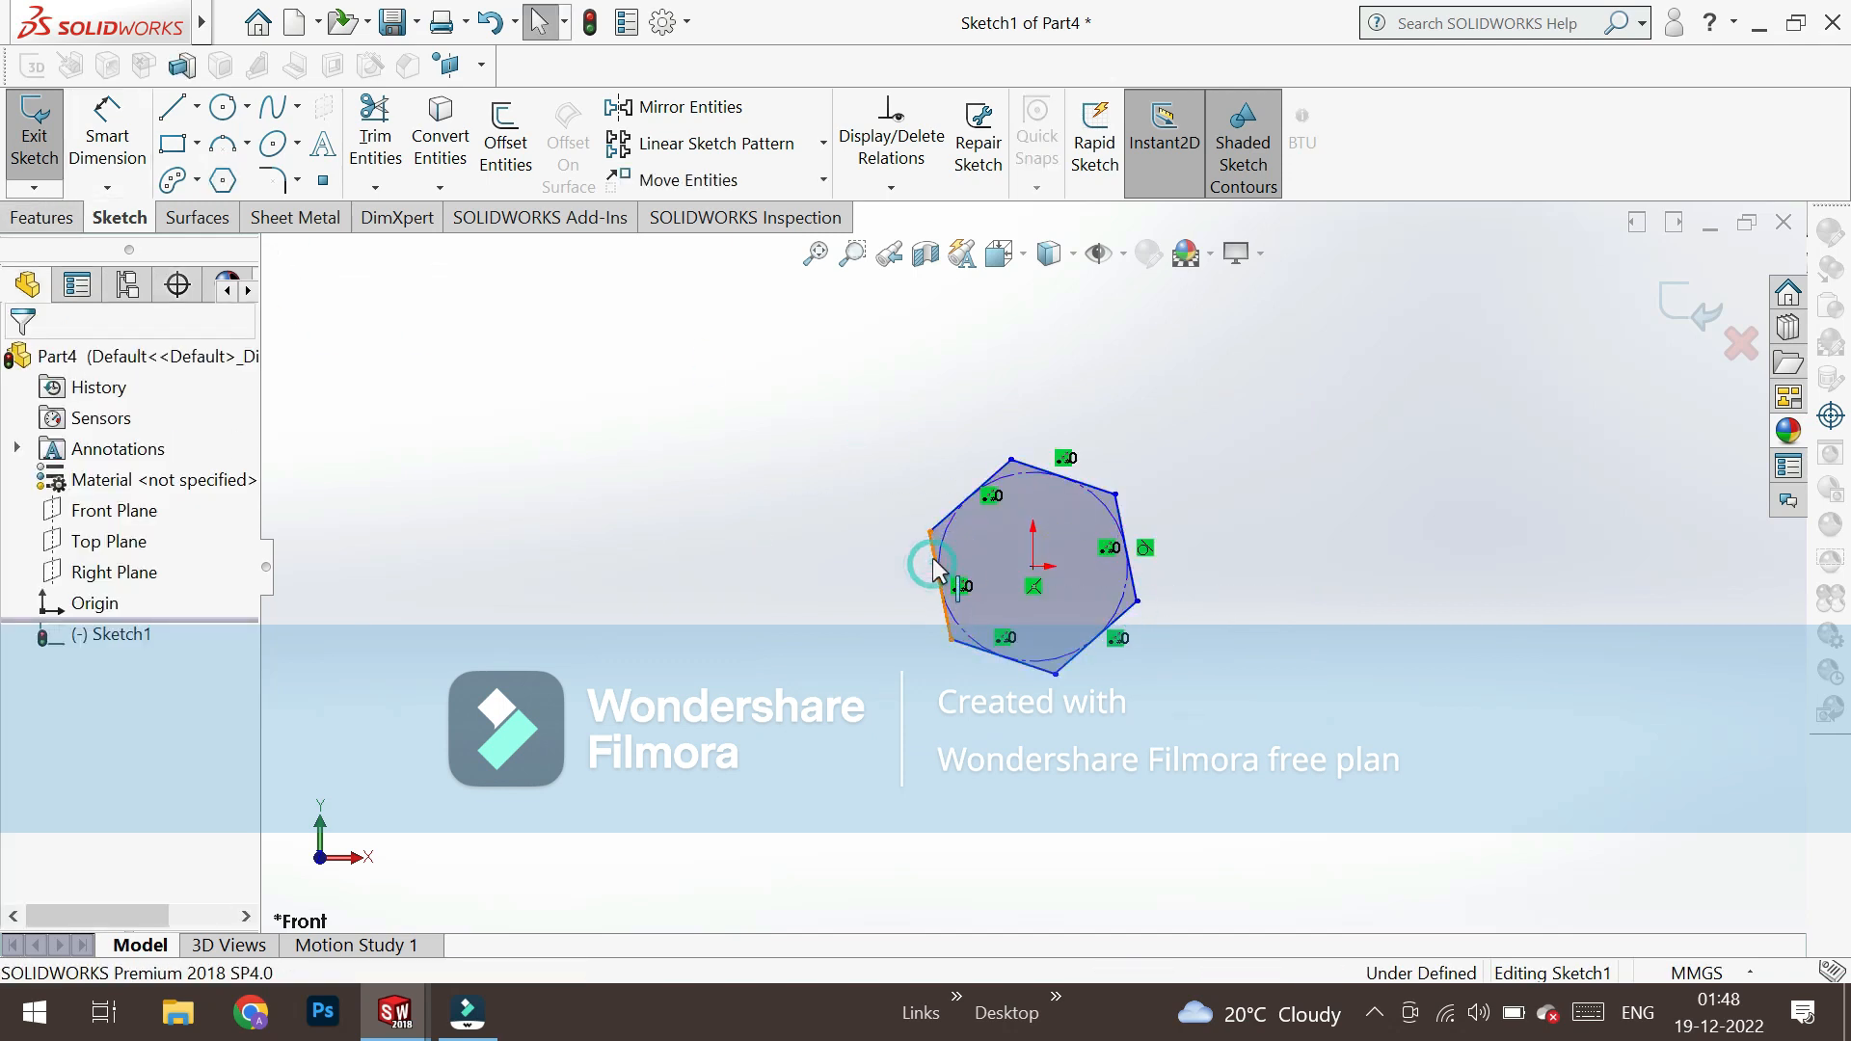
Make one side of the hexagon vertical and dimension the distance between its two vertical sides as 40 mm.
left_click(933, 569)
left_click(1060, 461)
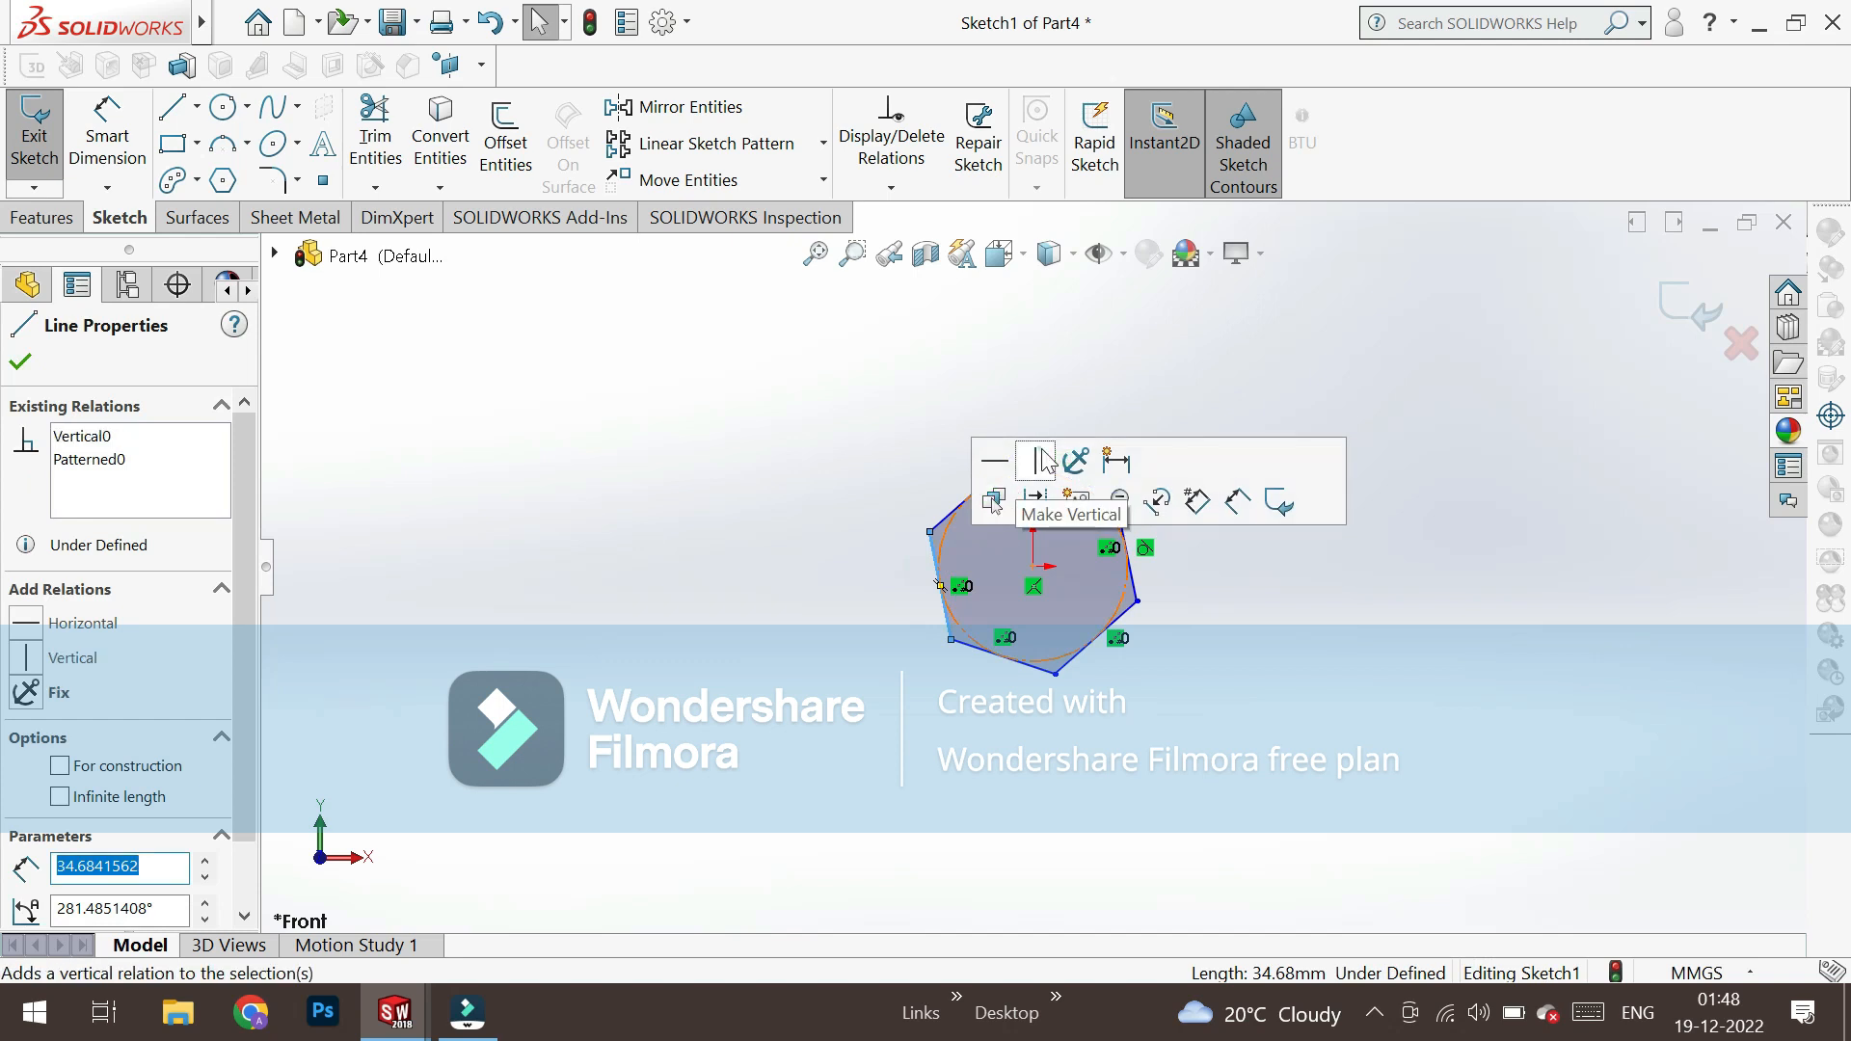
left_click(114, 135)
left_click(930, 561)
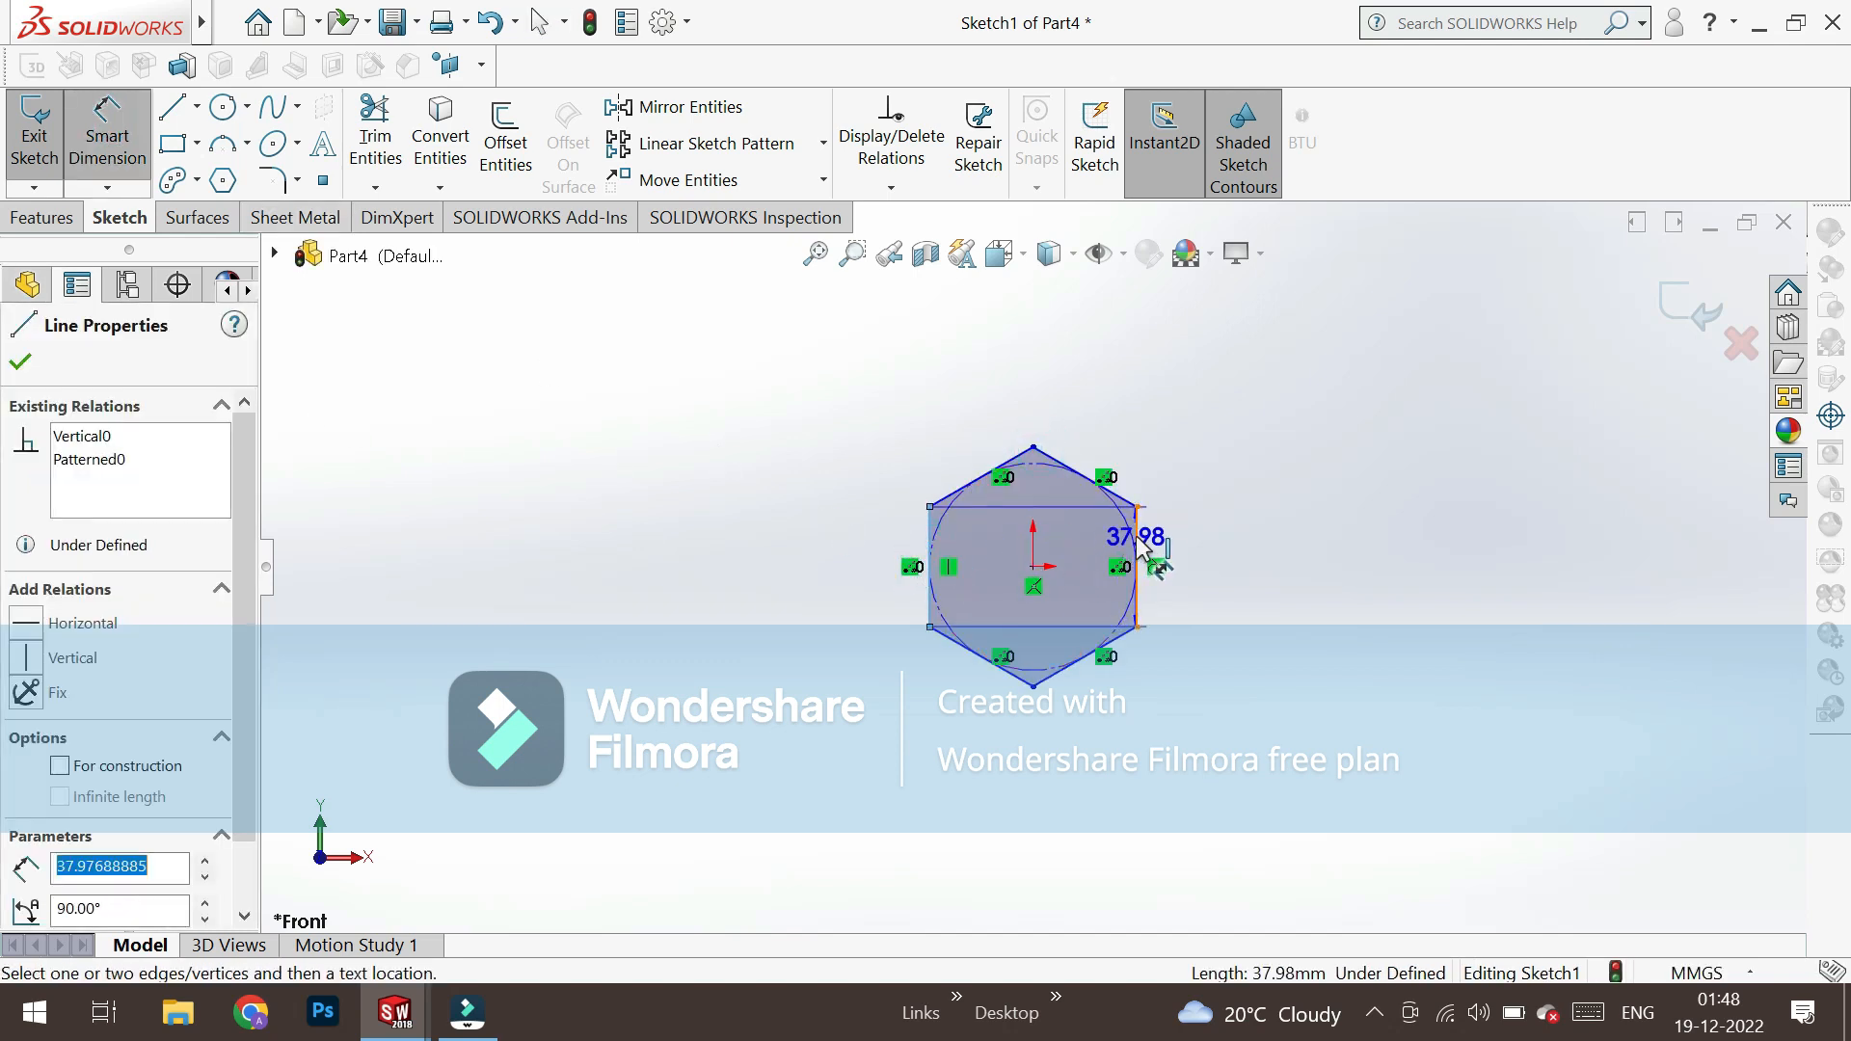
left_click(1138, 546)
left_click(1015, 390)
type("40")
key("Return")
Extrude the hexagon sketch into a solid bolt head with a Blind depth of 18 mm.
left_click(40, 217)
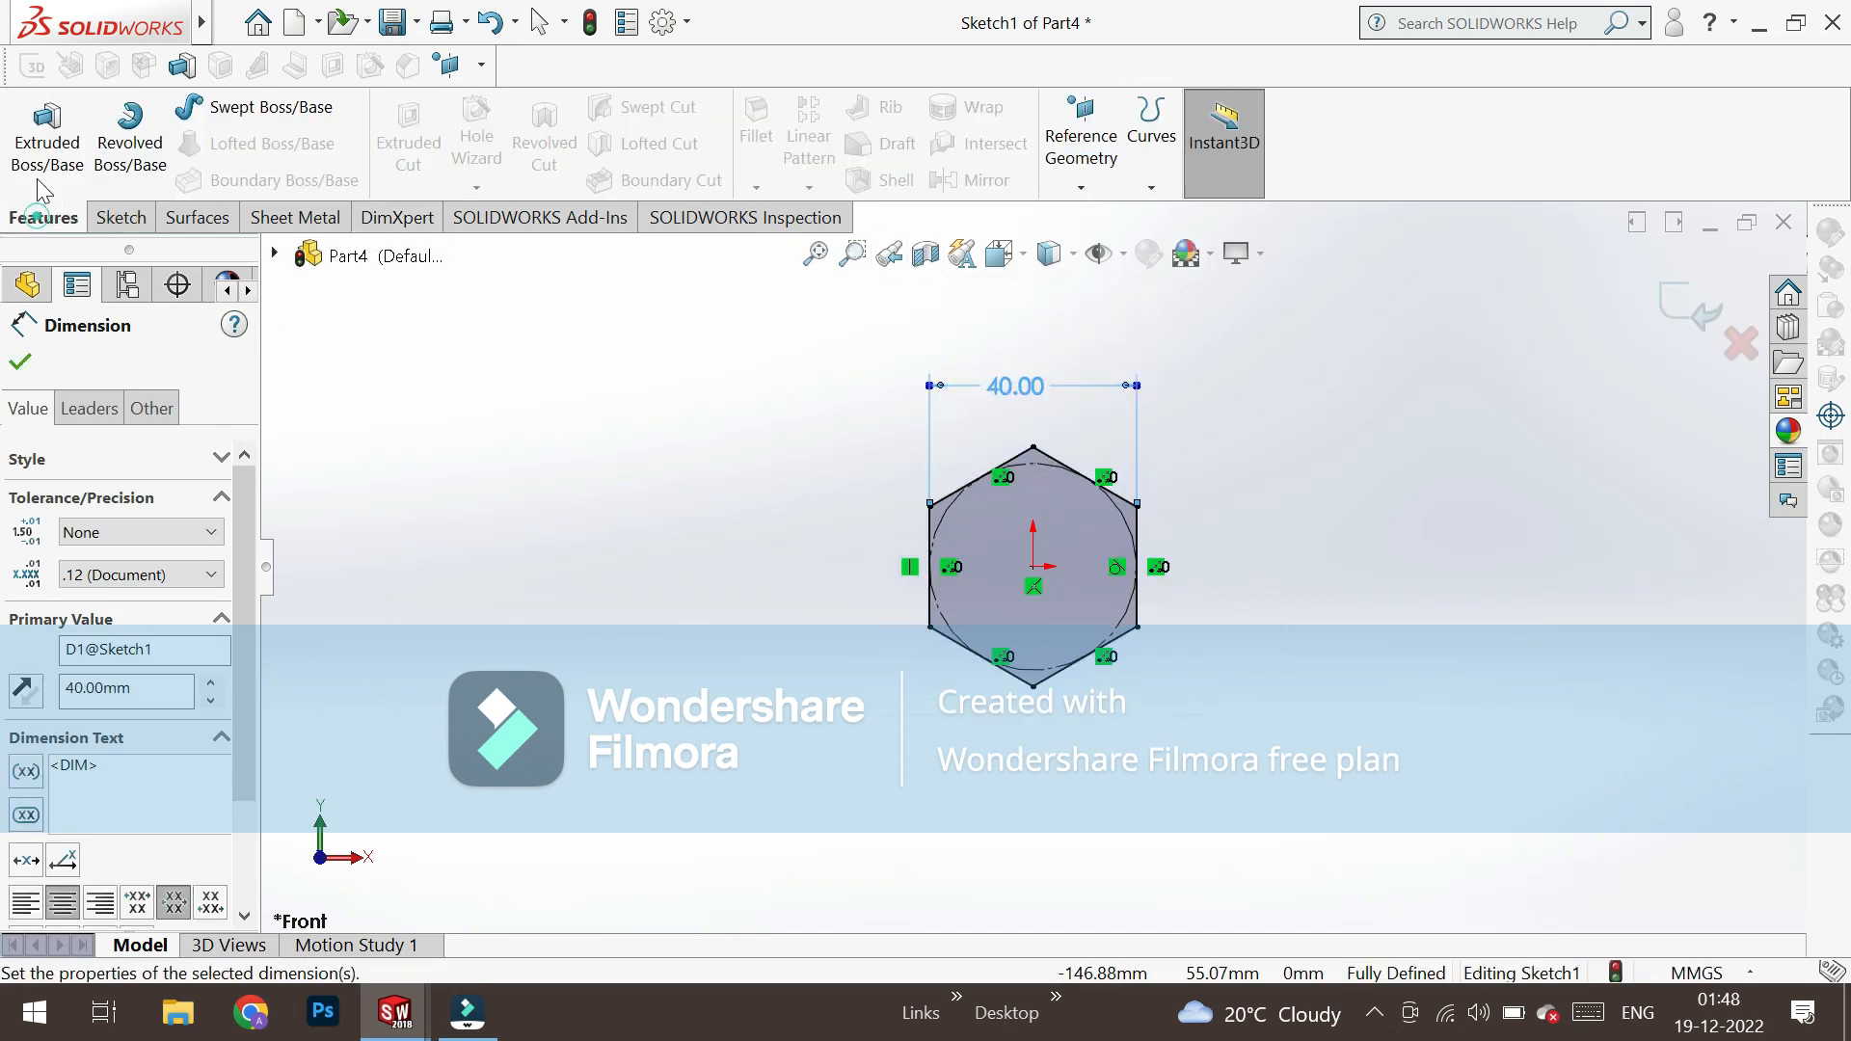
left_click(46, 143)
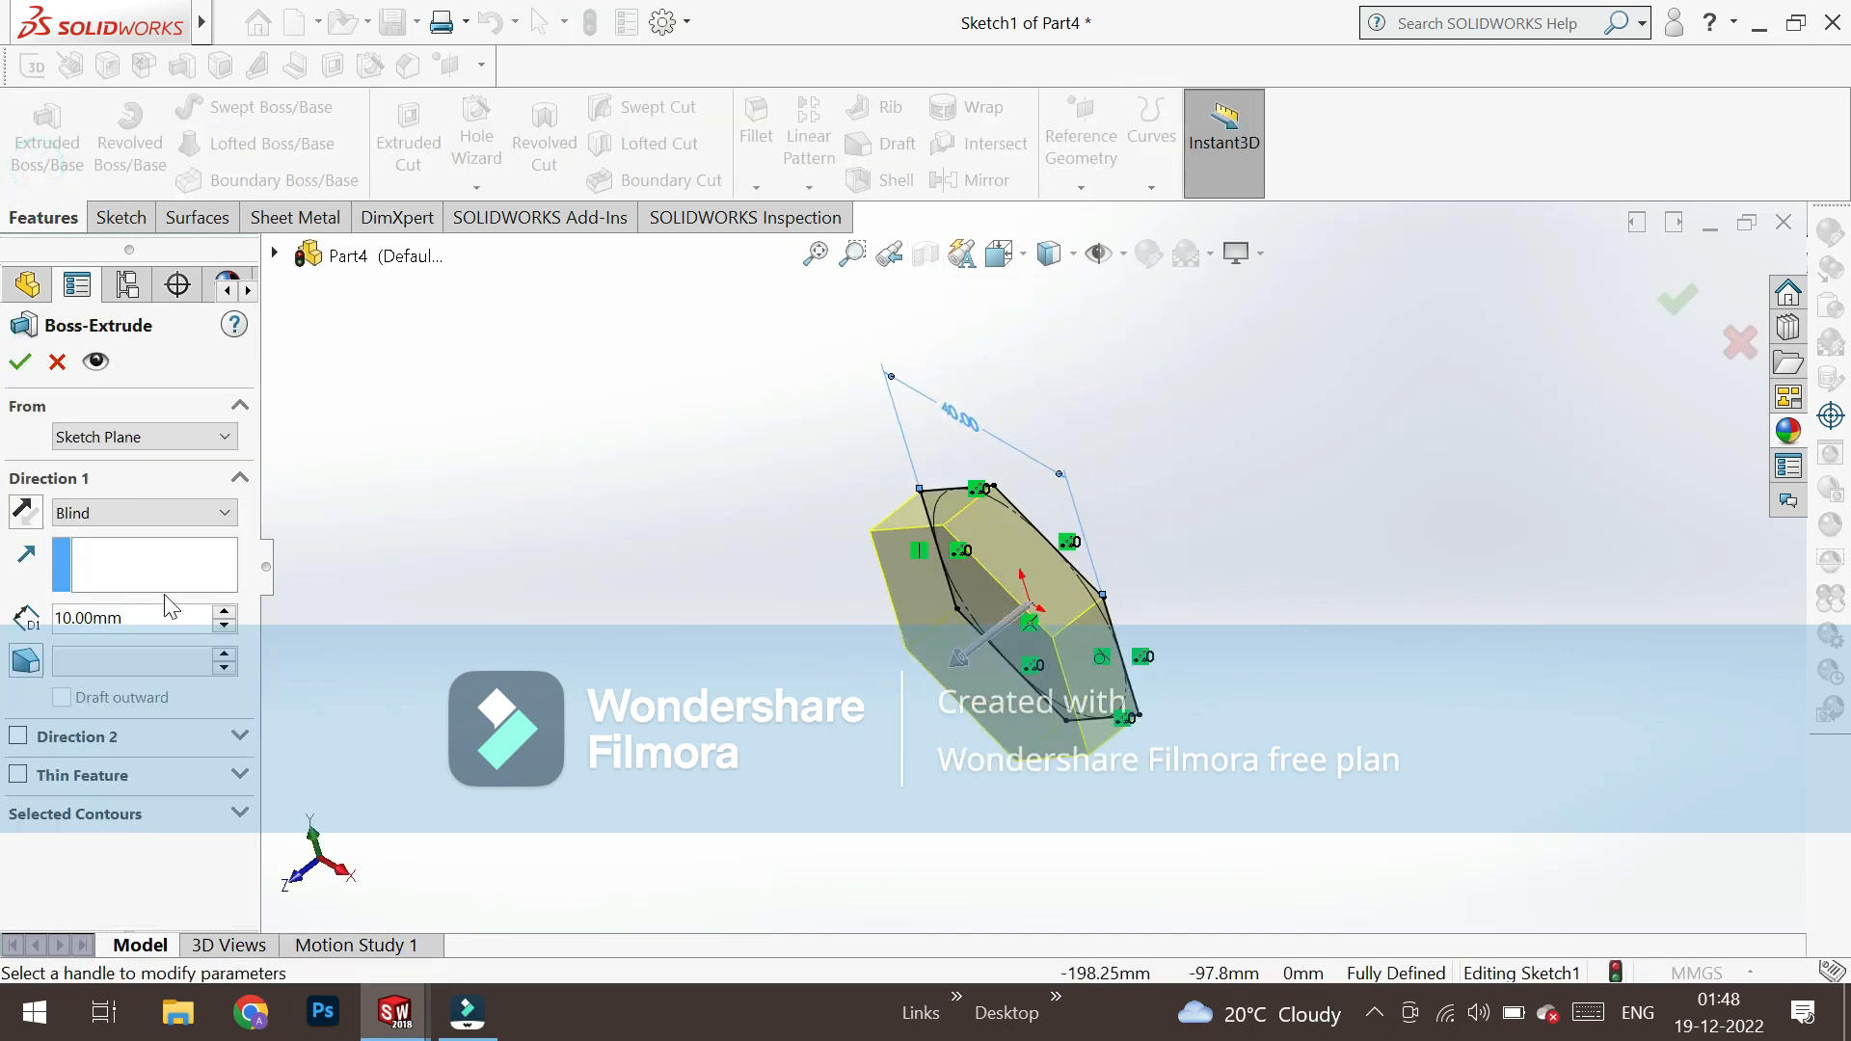
type("18")
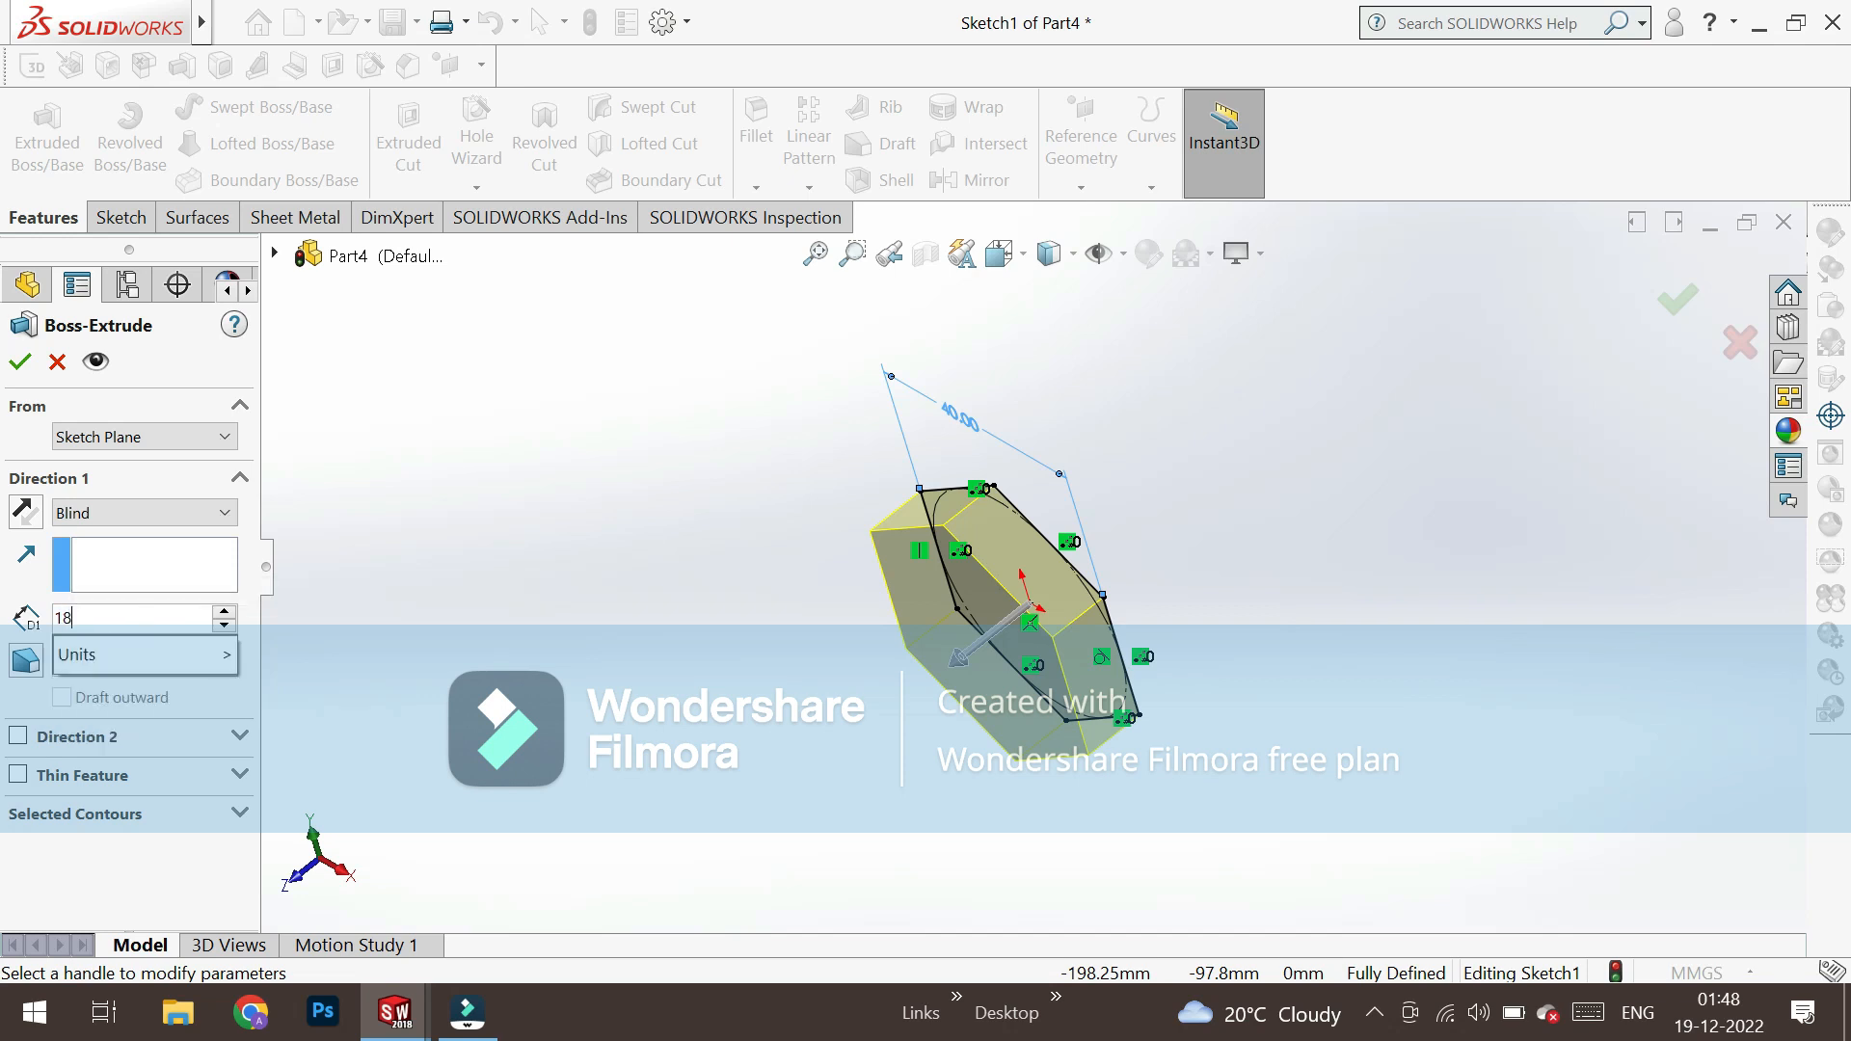
key("Return")
left_click(18, 361)
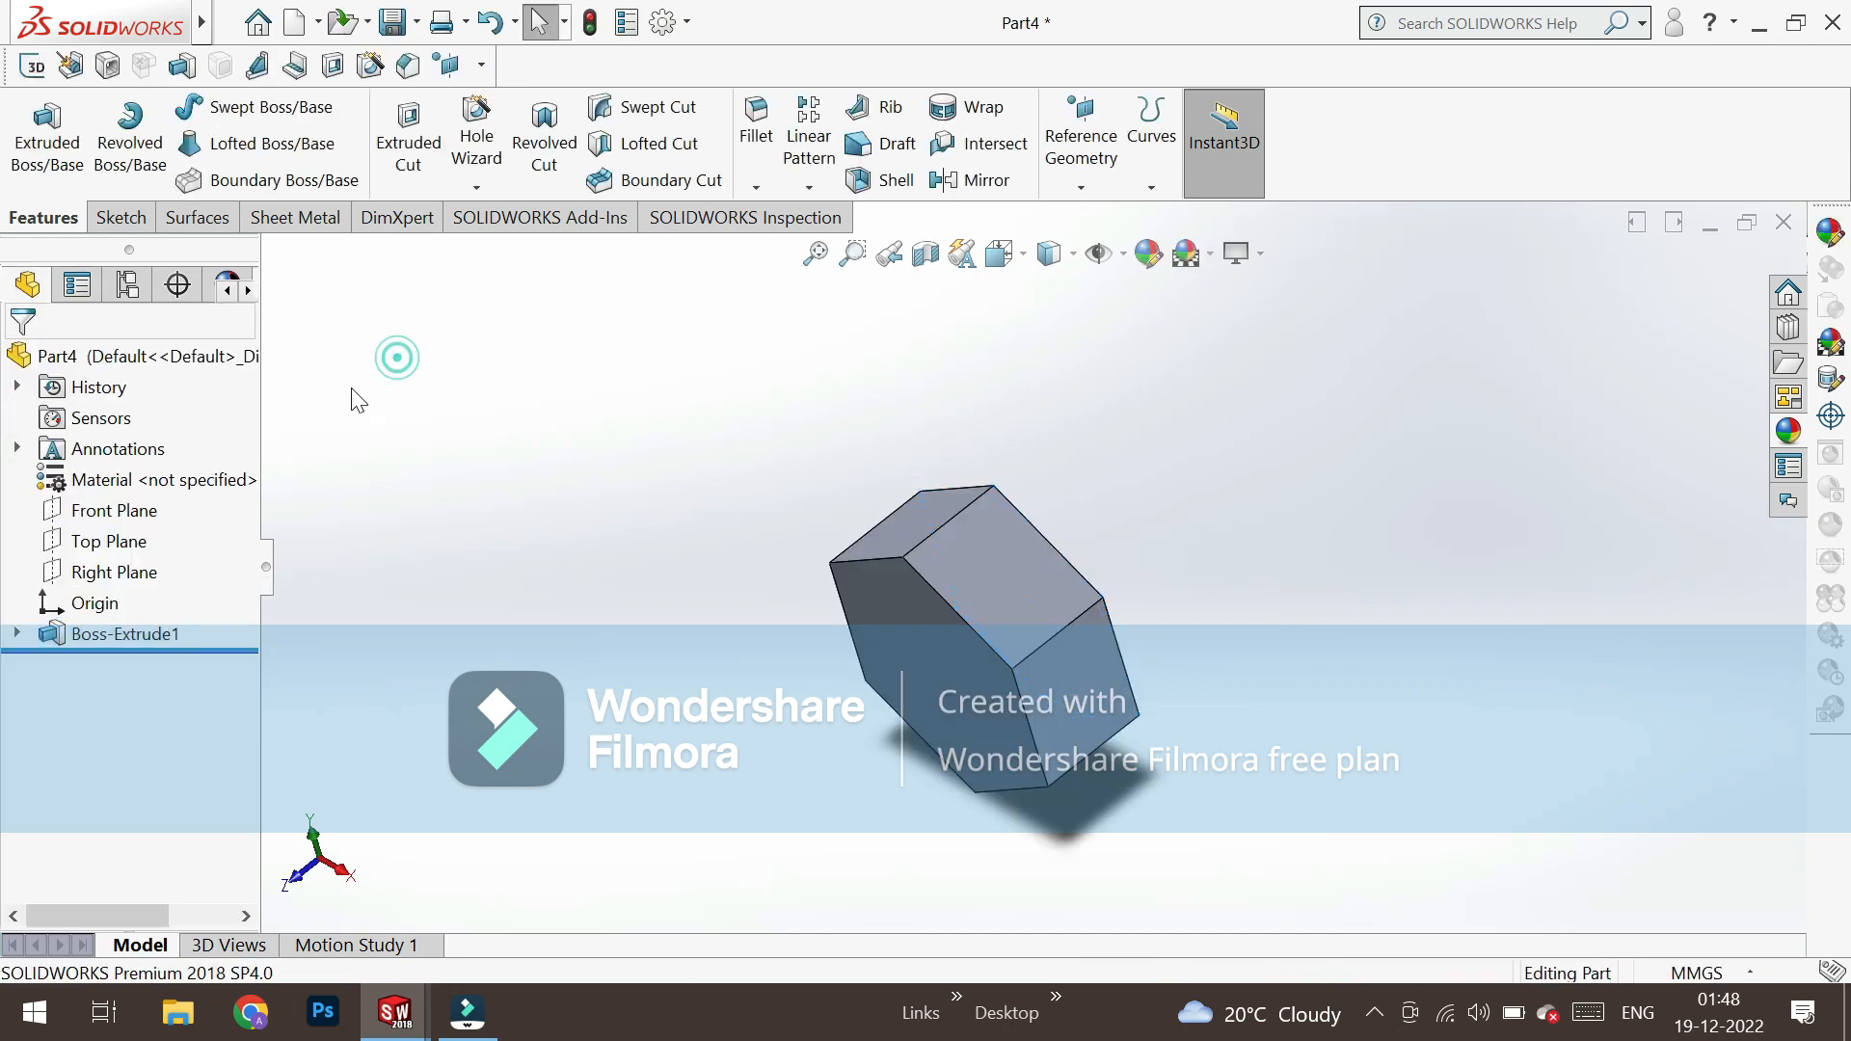
Edit the hexagonal extrusion and change its end condition to Mid Plane.
left_click(108, 633)
left_click(96, 559)
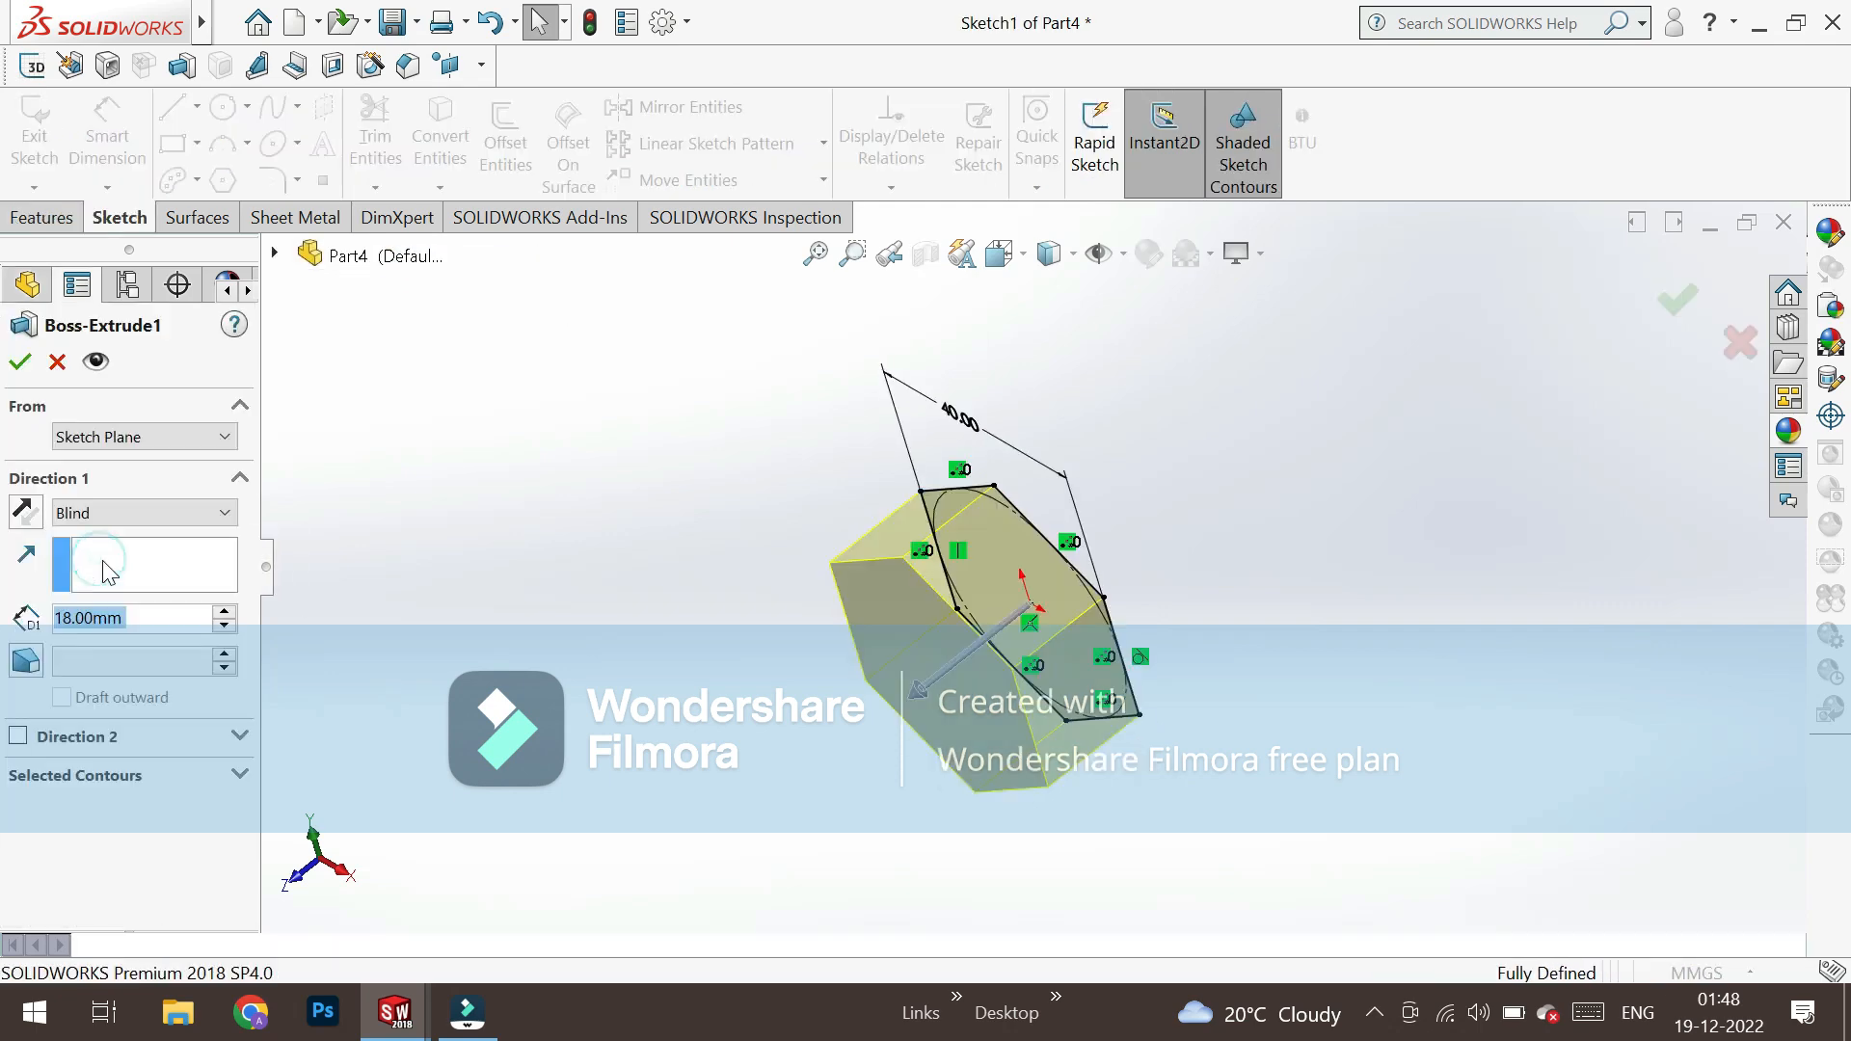
left_click(114, 509)
left_click(107, 635)
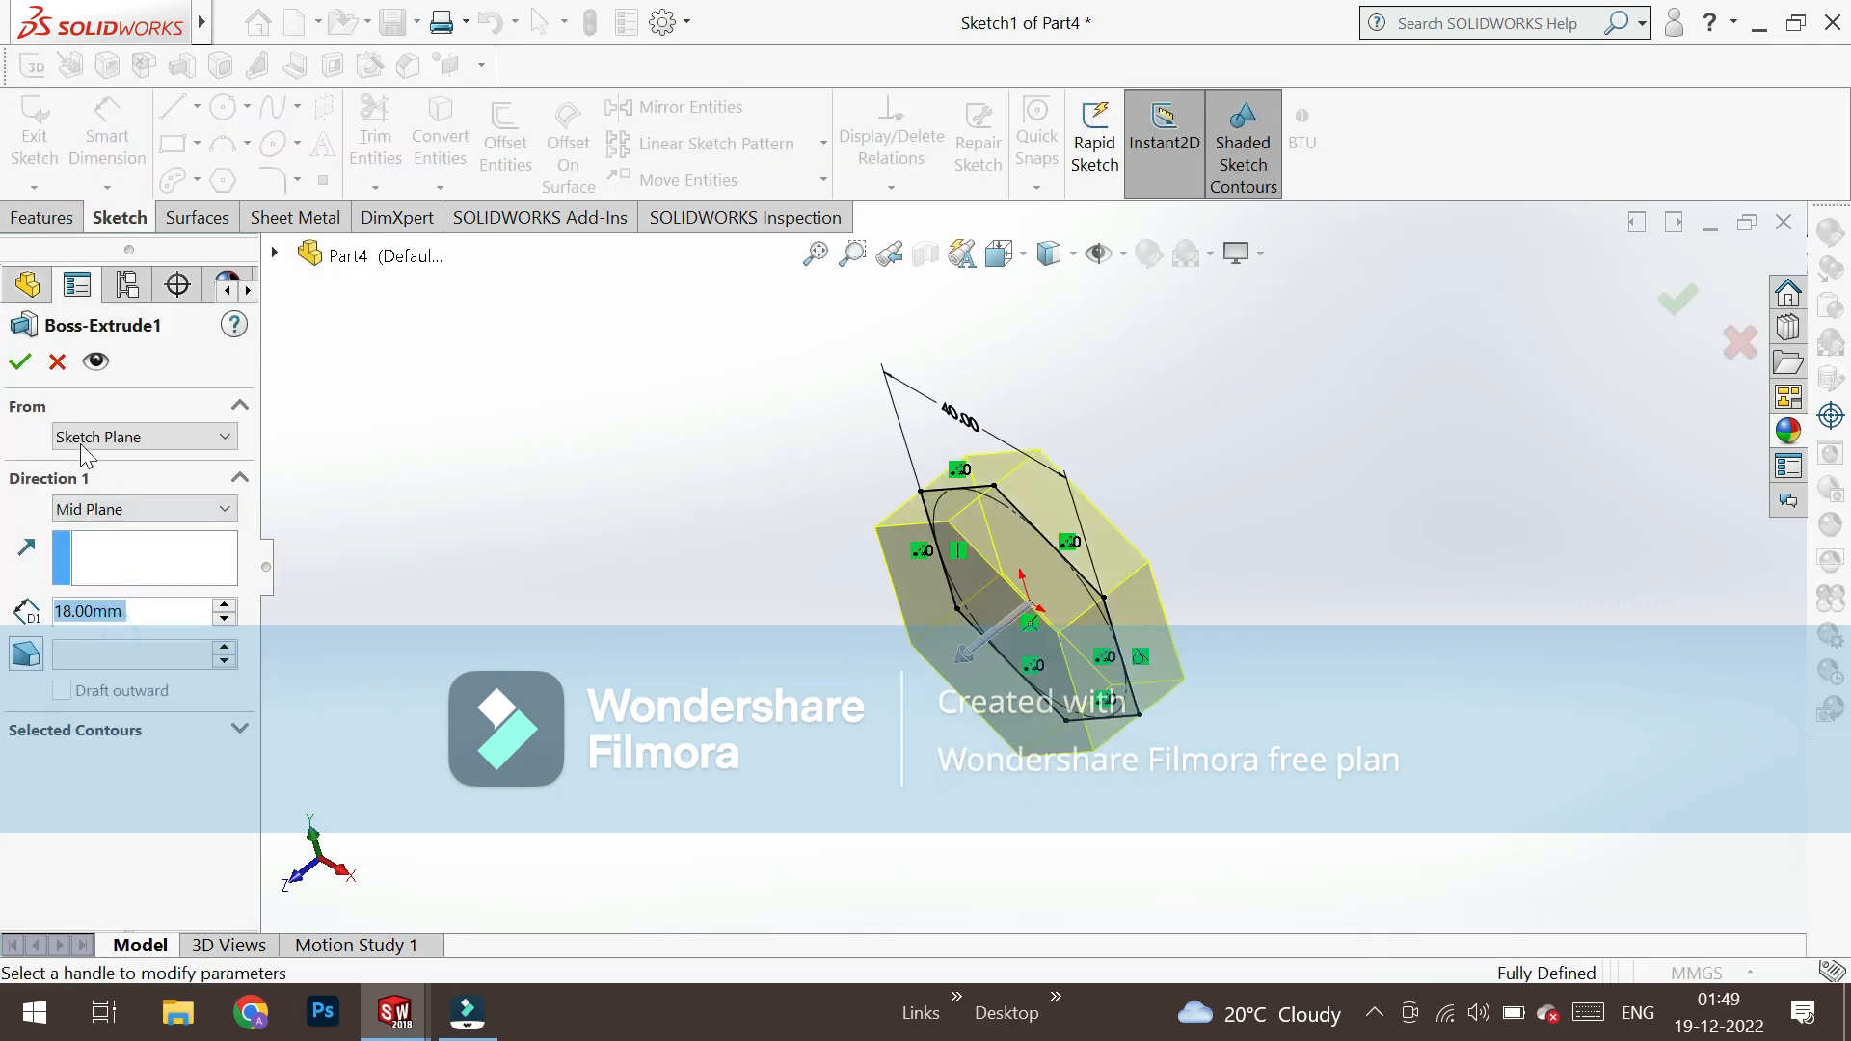
left_click(18, 362)
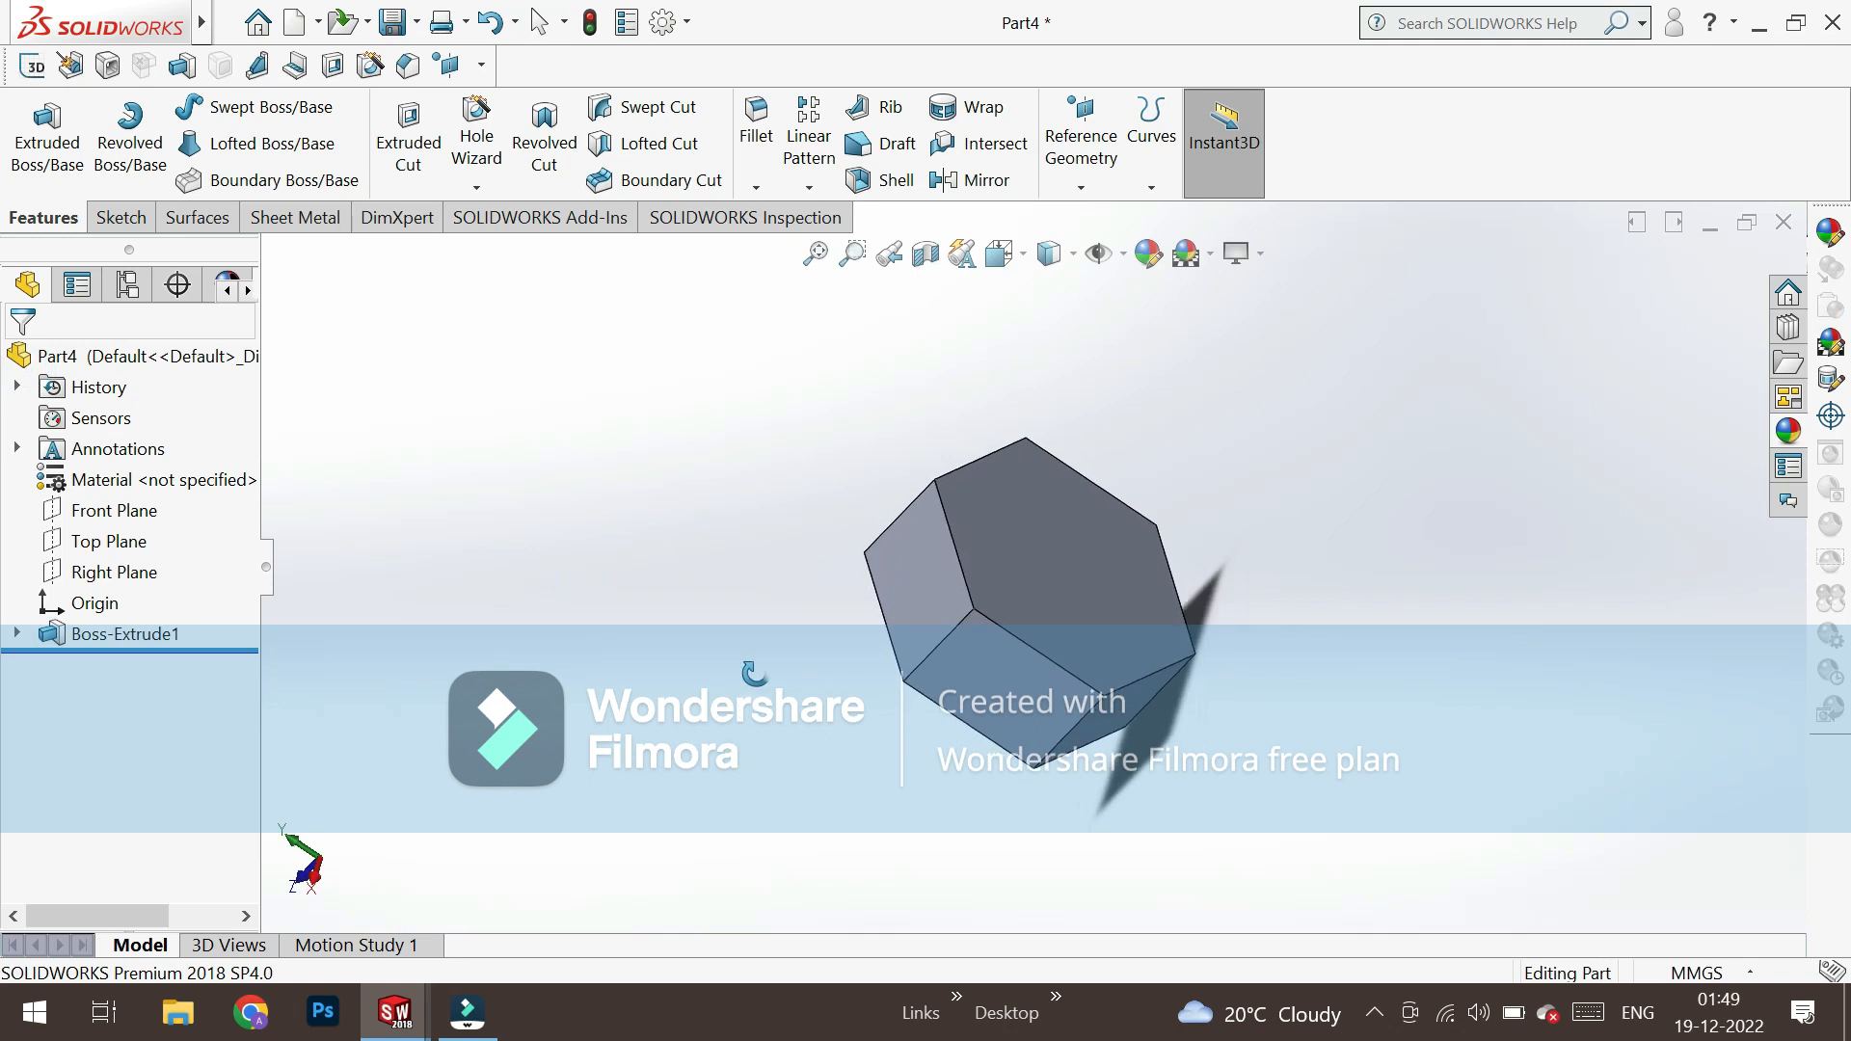
Sketch a circle on one hexagonal face of the bolt head, centred on the origin and reaching the flat sides.
left_click(1053, 534)
left_click(1160, 483)
left_click(118, 671)
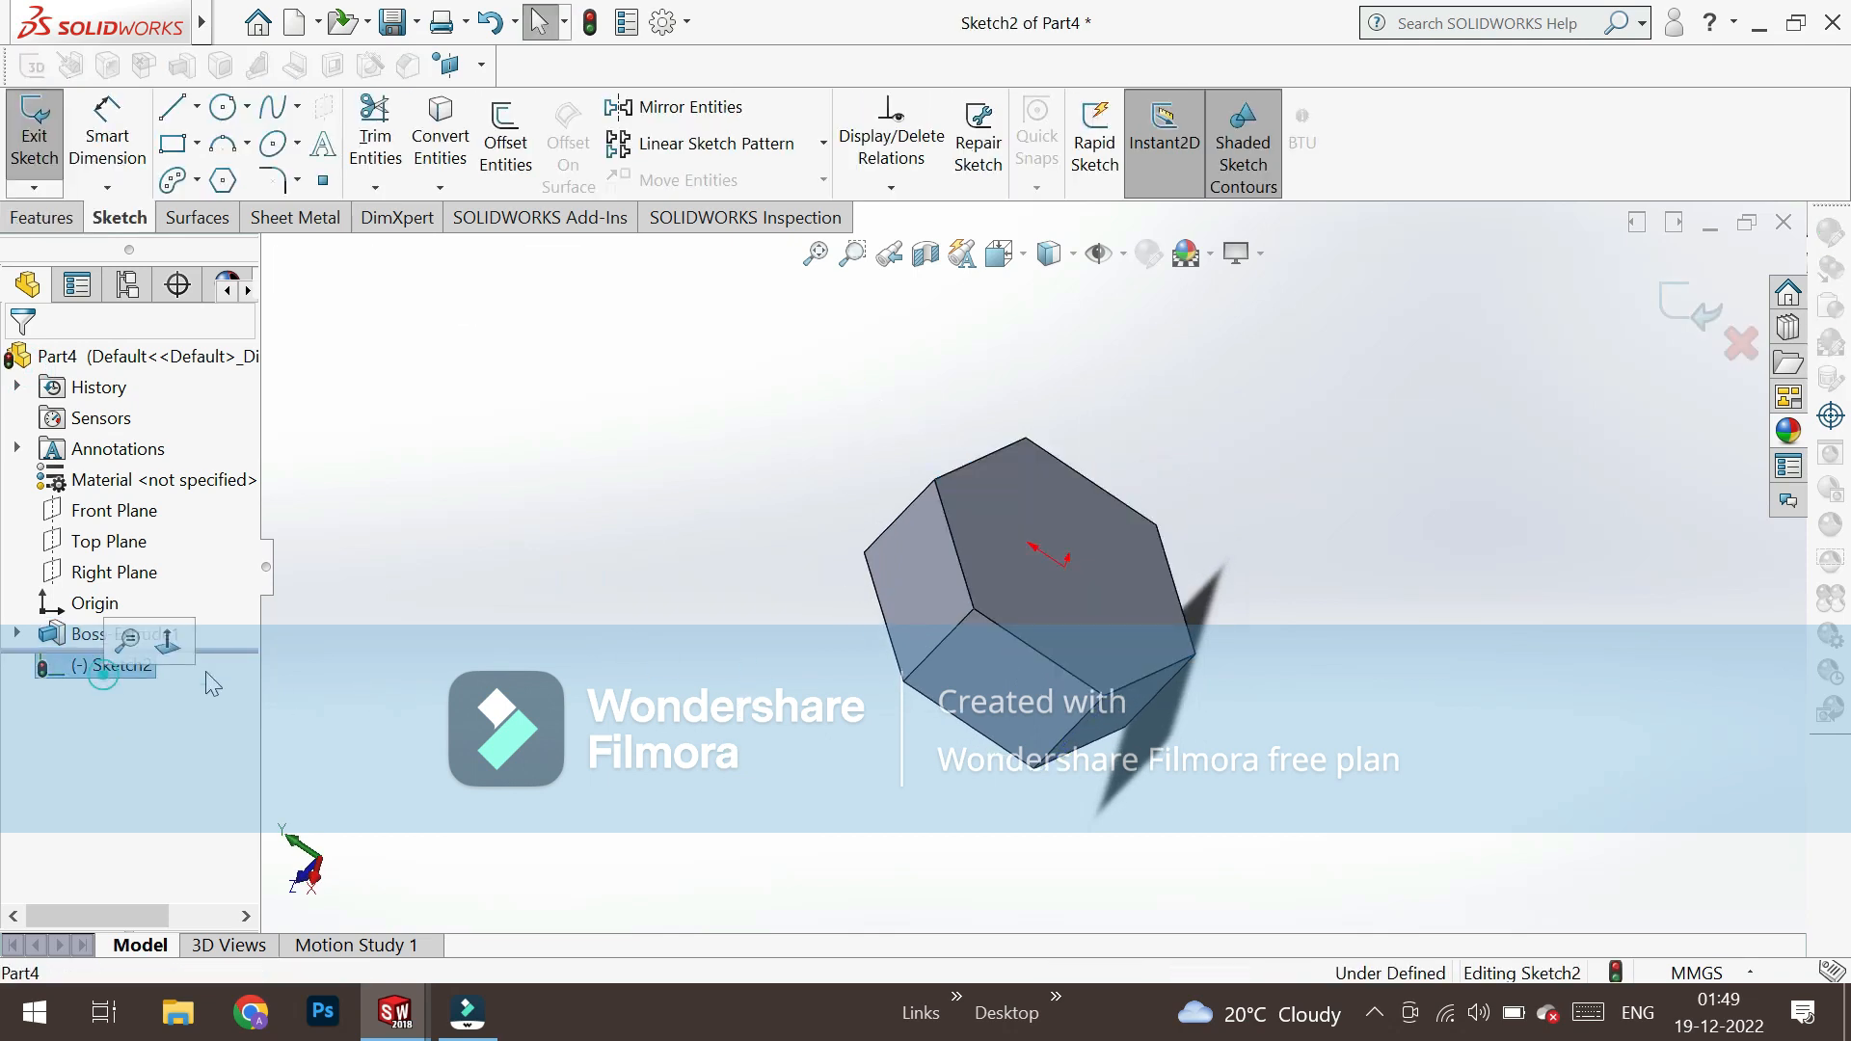
left_click(199, 626)
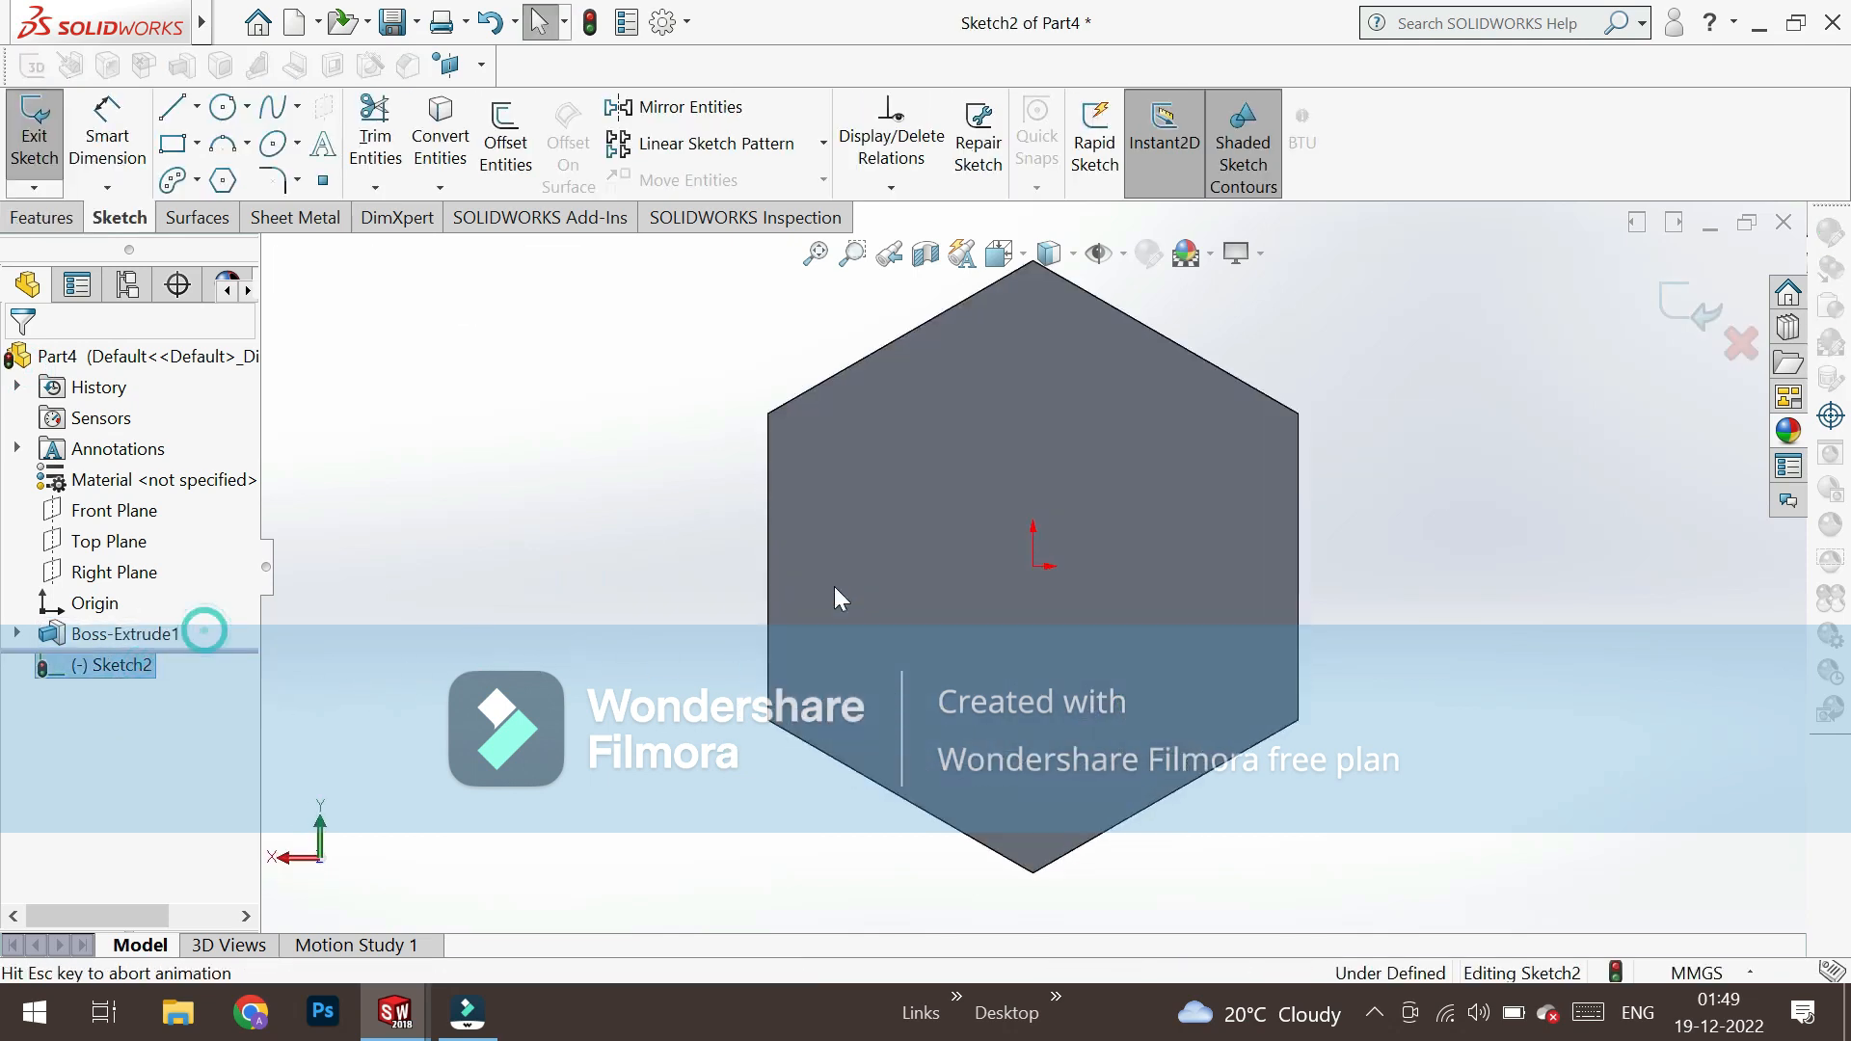
left_click(223, 107)
left_click(1034, 566)
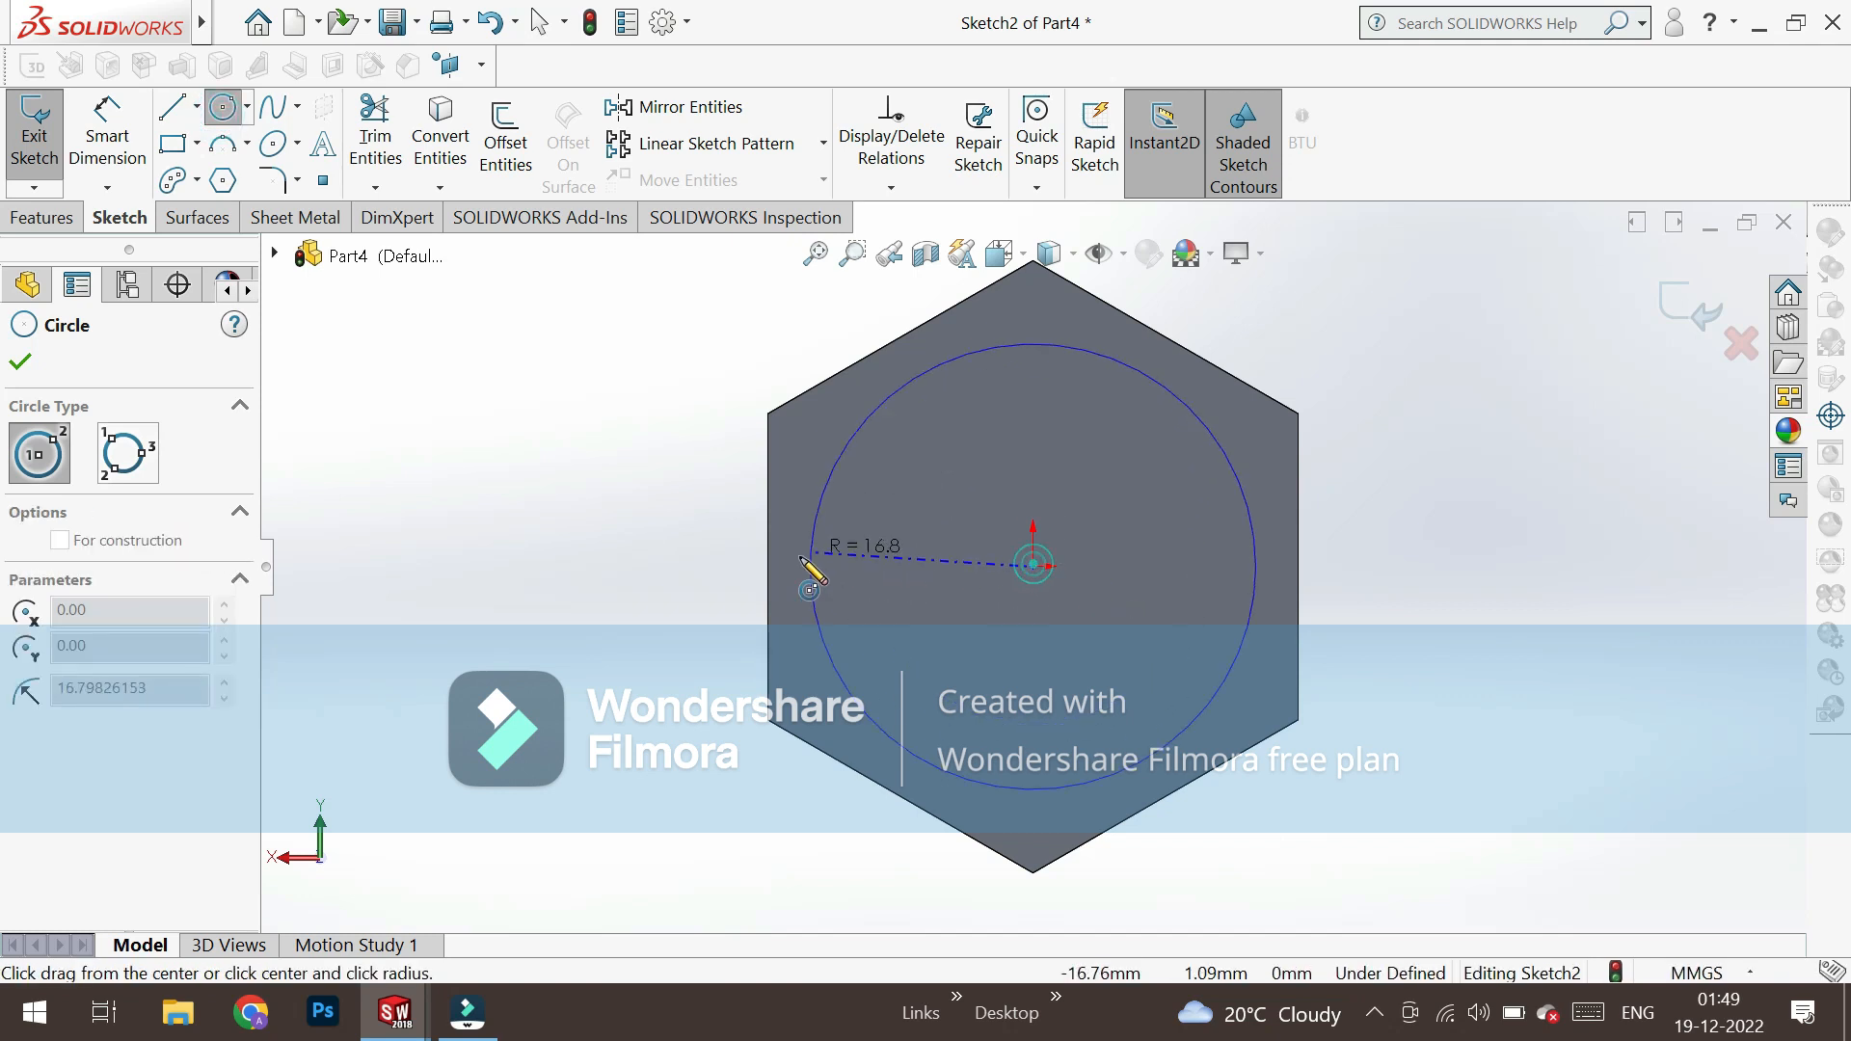
left_click(776, 566)
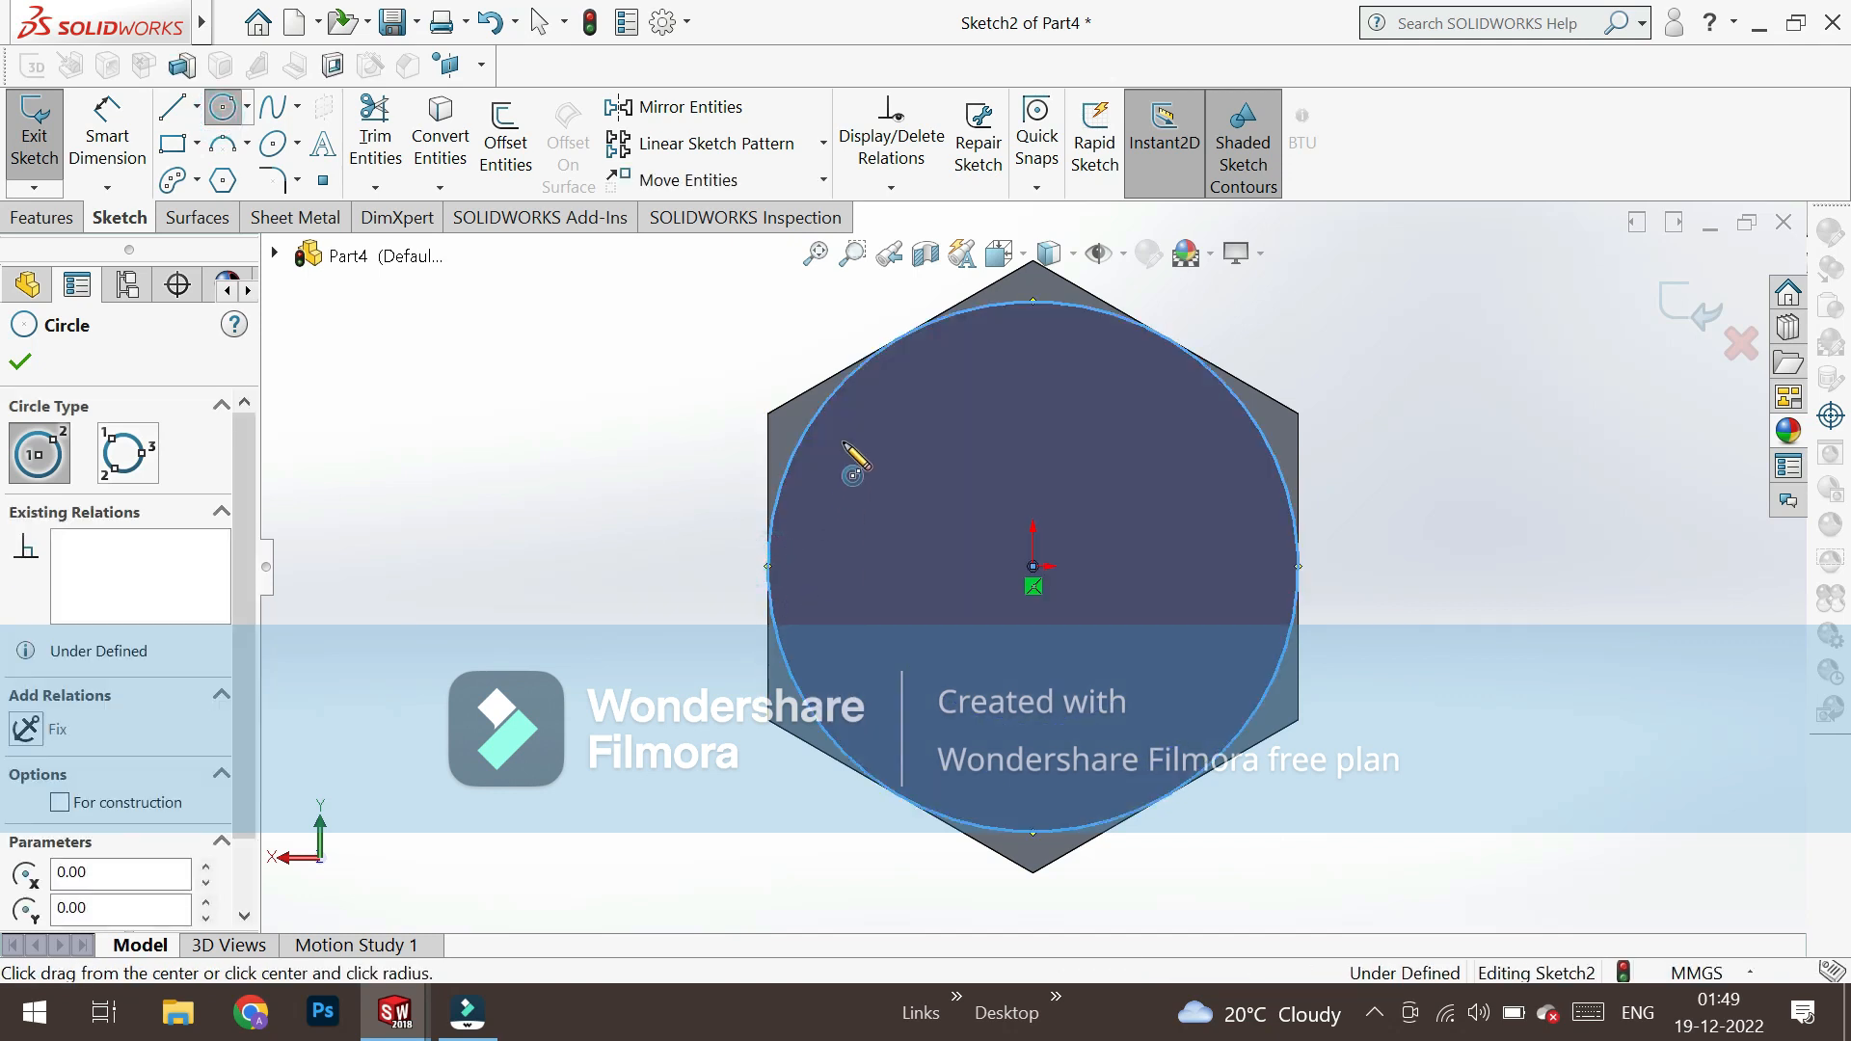
Cut away the head's corners outside the circle with a 10 mm Blind Extruded Cut, side to cut flipped and 45 degree draft.
middle_click_drag(848, 483, 853, 405)
left_click(41, 217)
left_click(408, 144)
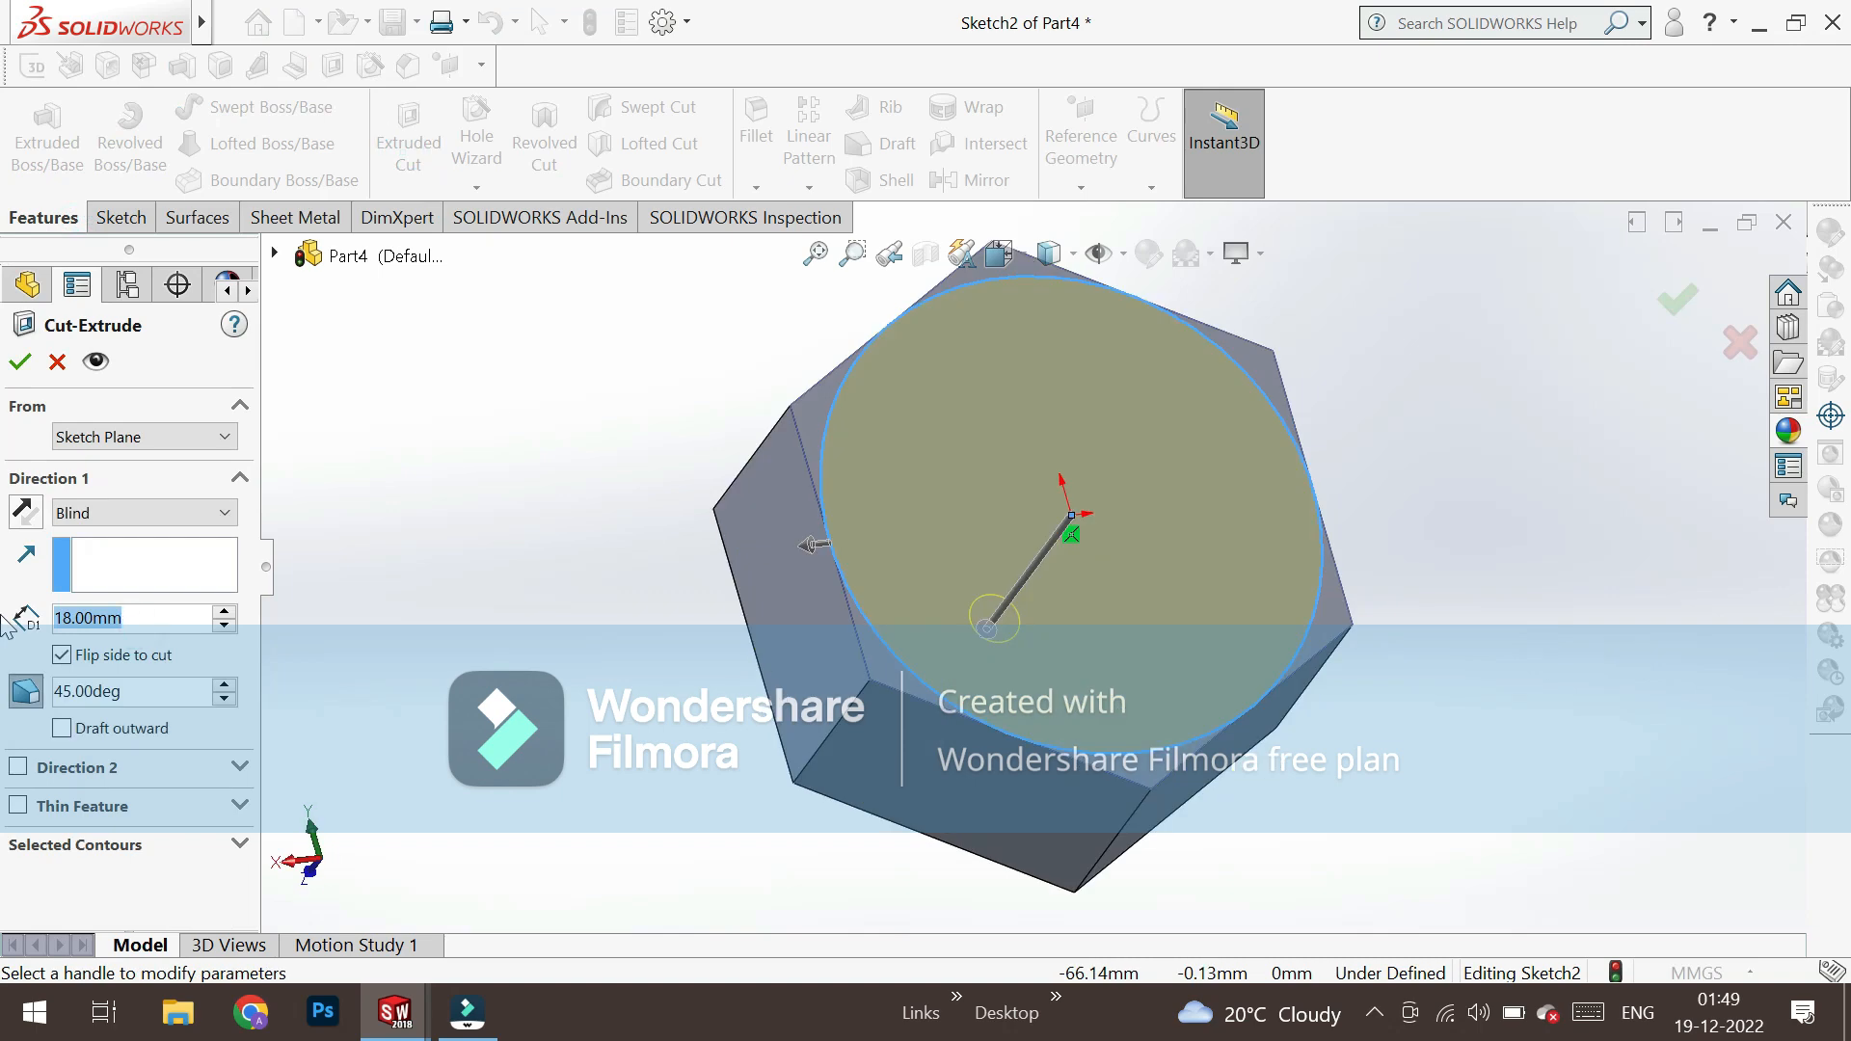
type("10")
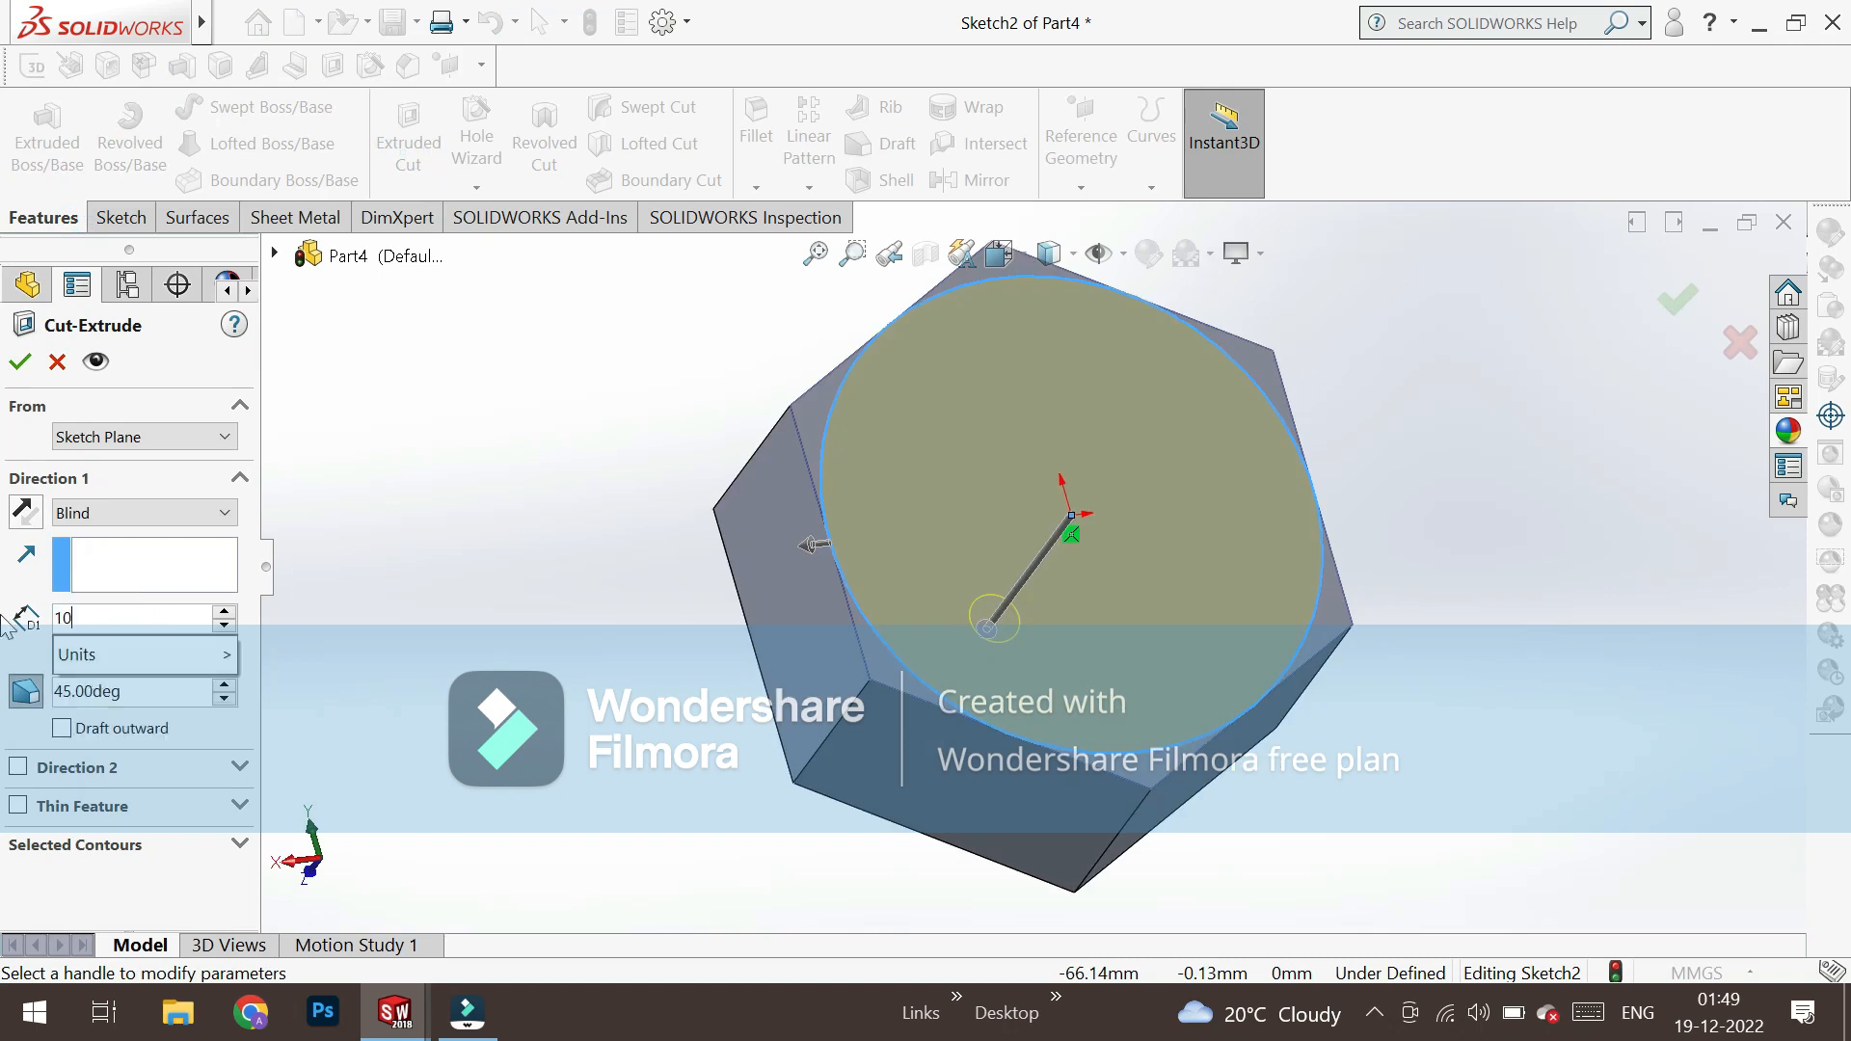
key("Return")
middle_click_drag(913, 659, 806, 665)
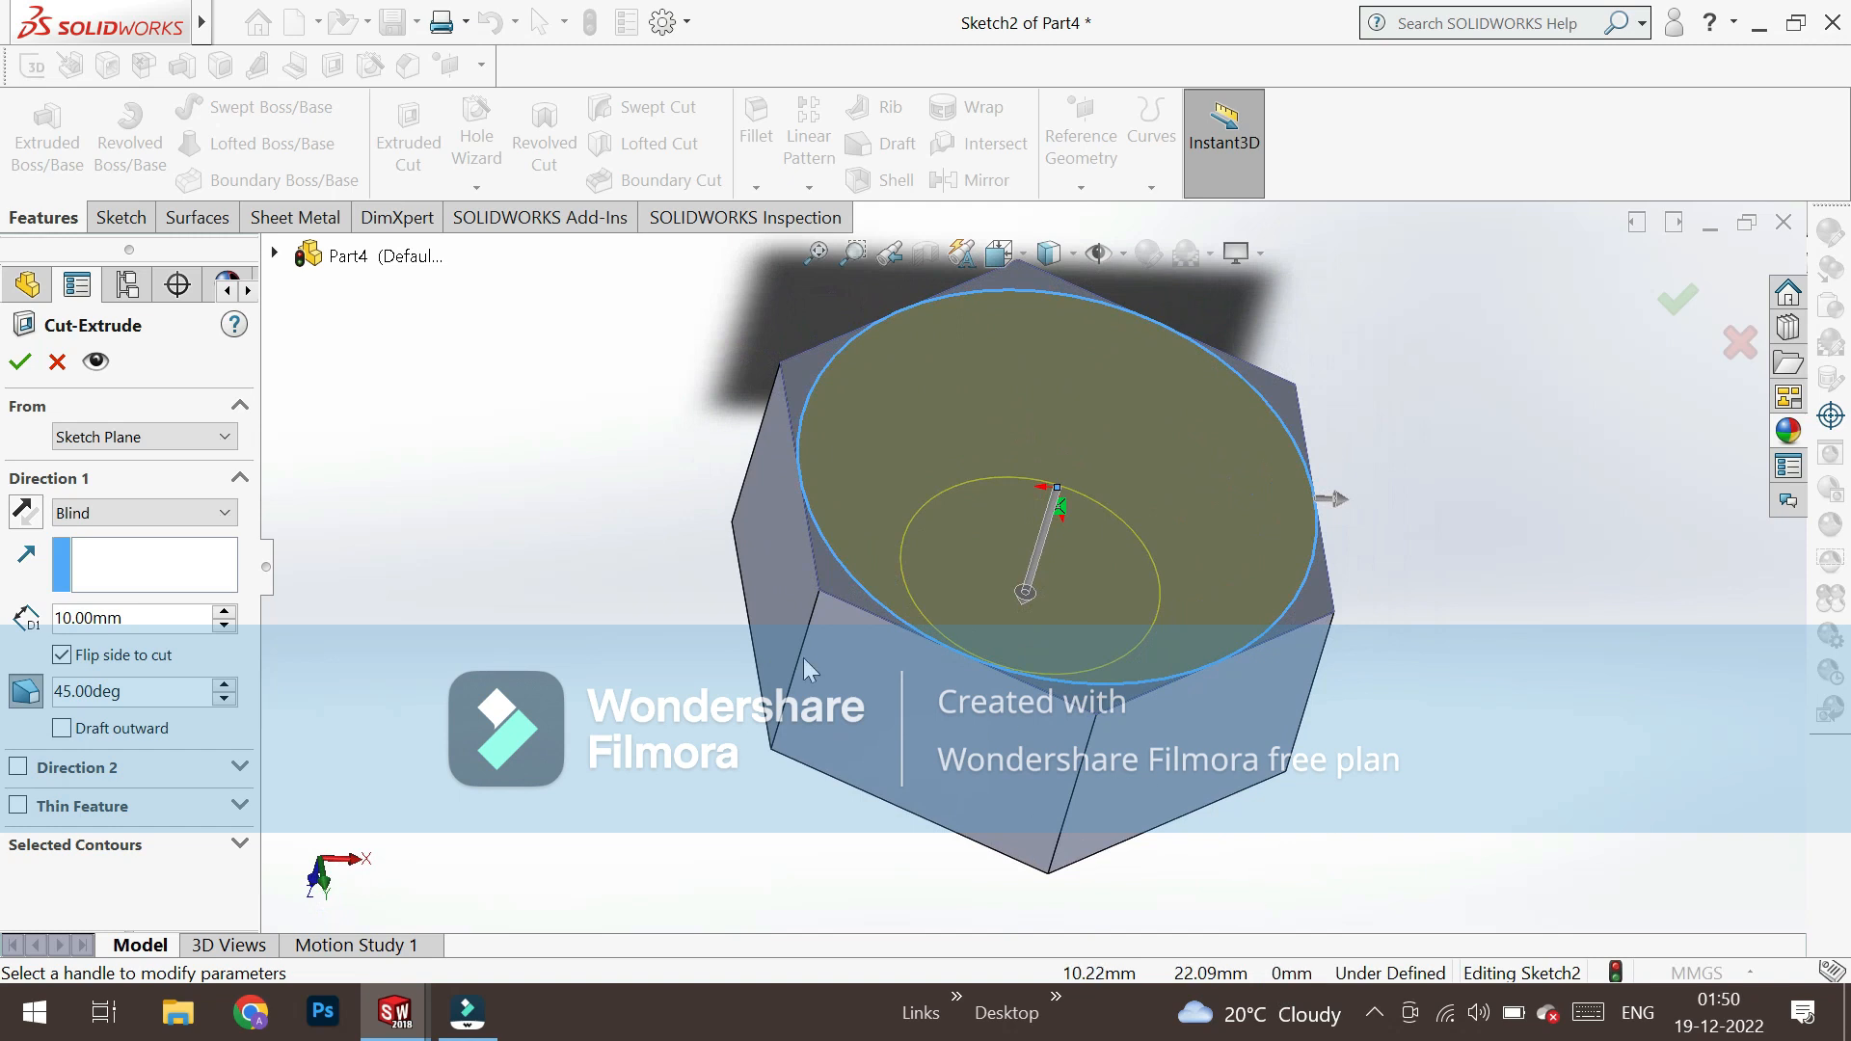
left_click(149, 571)
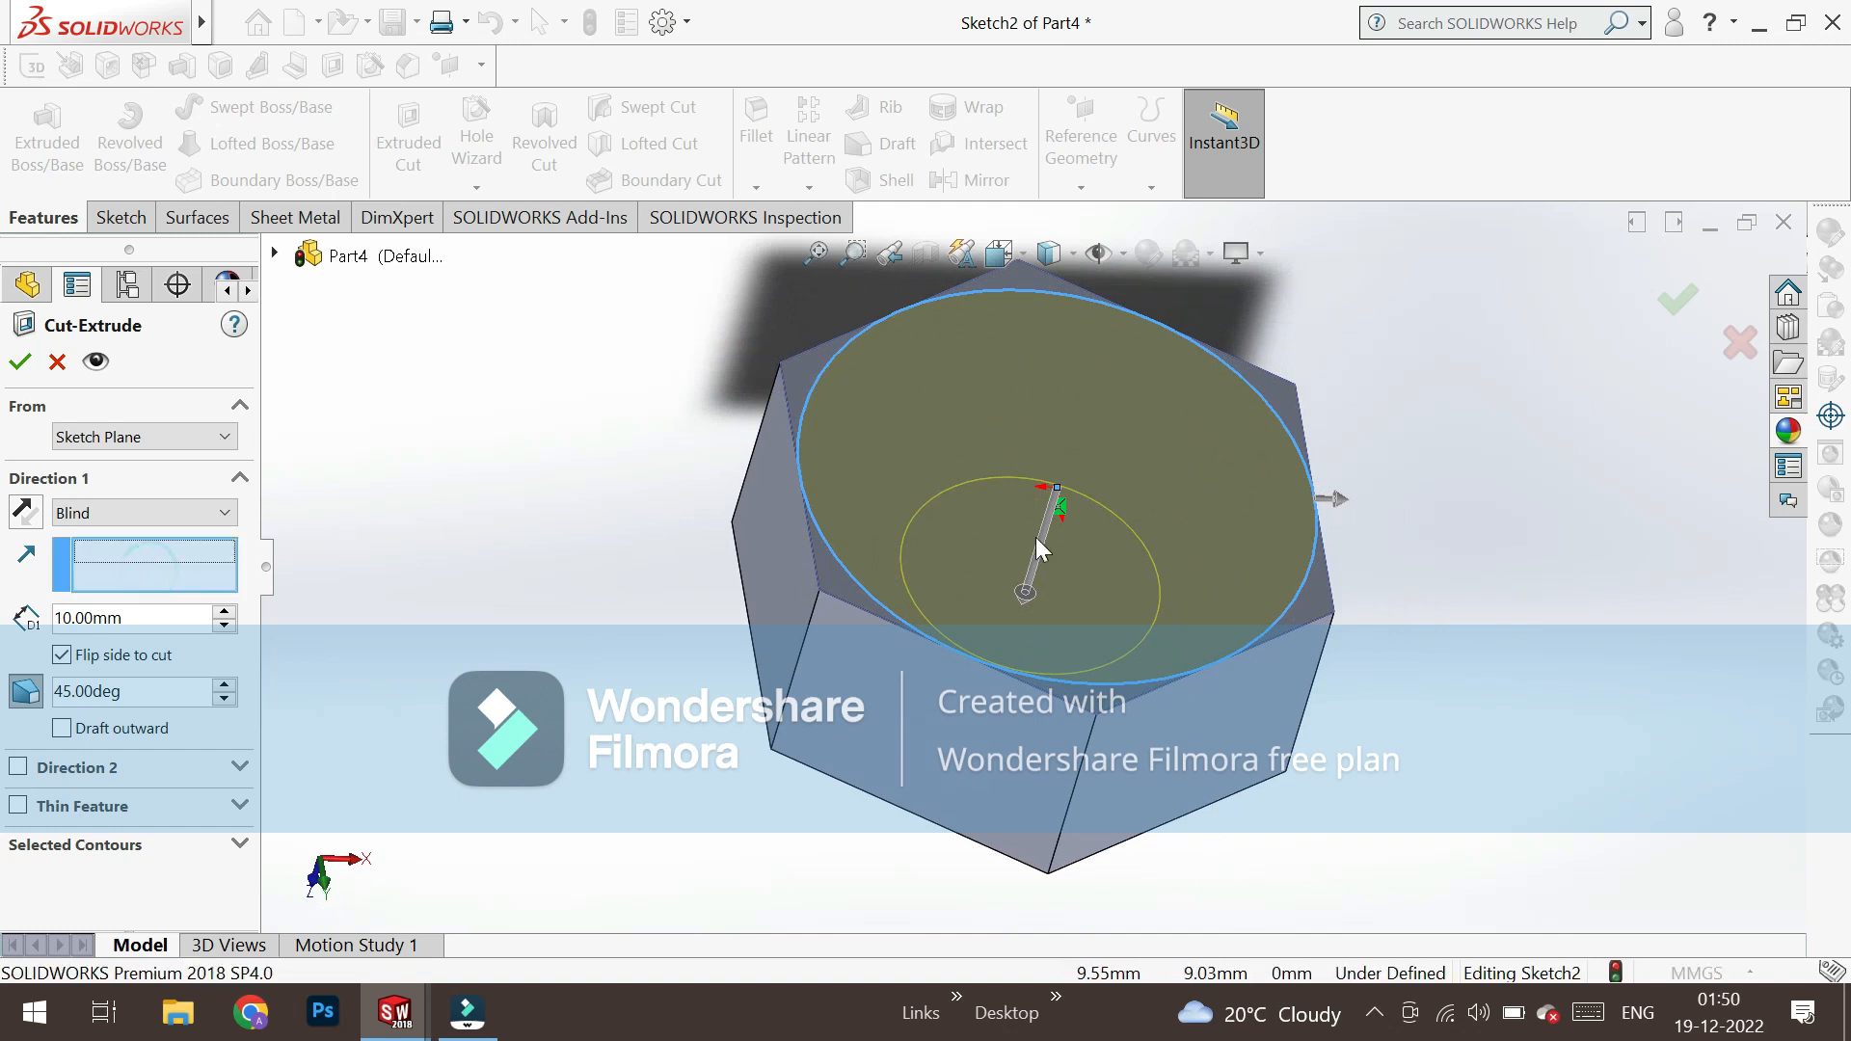
left_click(23, 363)
Sketch a circle centred on the origin on the bolt head's unchamfered hexagonal face, smaller than the head.
mouse_move(750, 597)
middle_mouse_down()
mouse_move(511, 521)
mouse_move(784, 462)
mouse_move(640, 414)
mouse_move(544, 249)
mouse_move(946, 413)
middle_mouse_up()
left_click(1045, 588)
left_click(1153, 520)
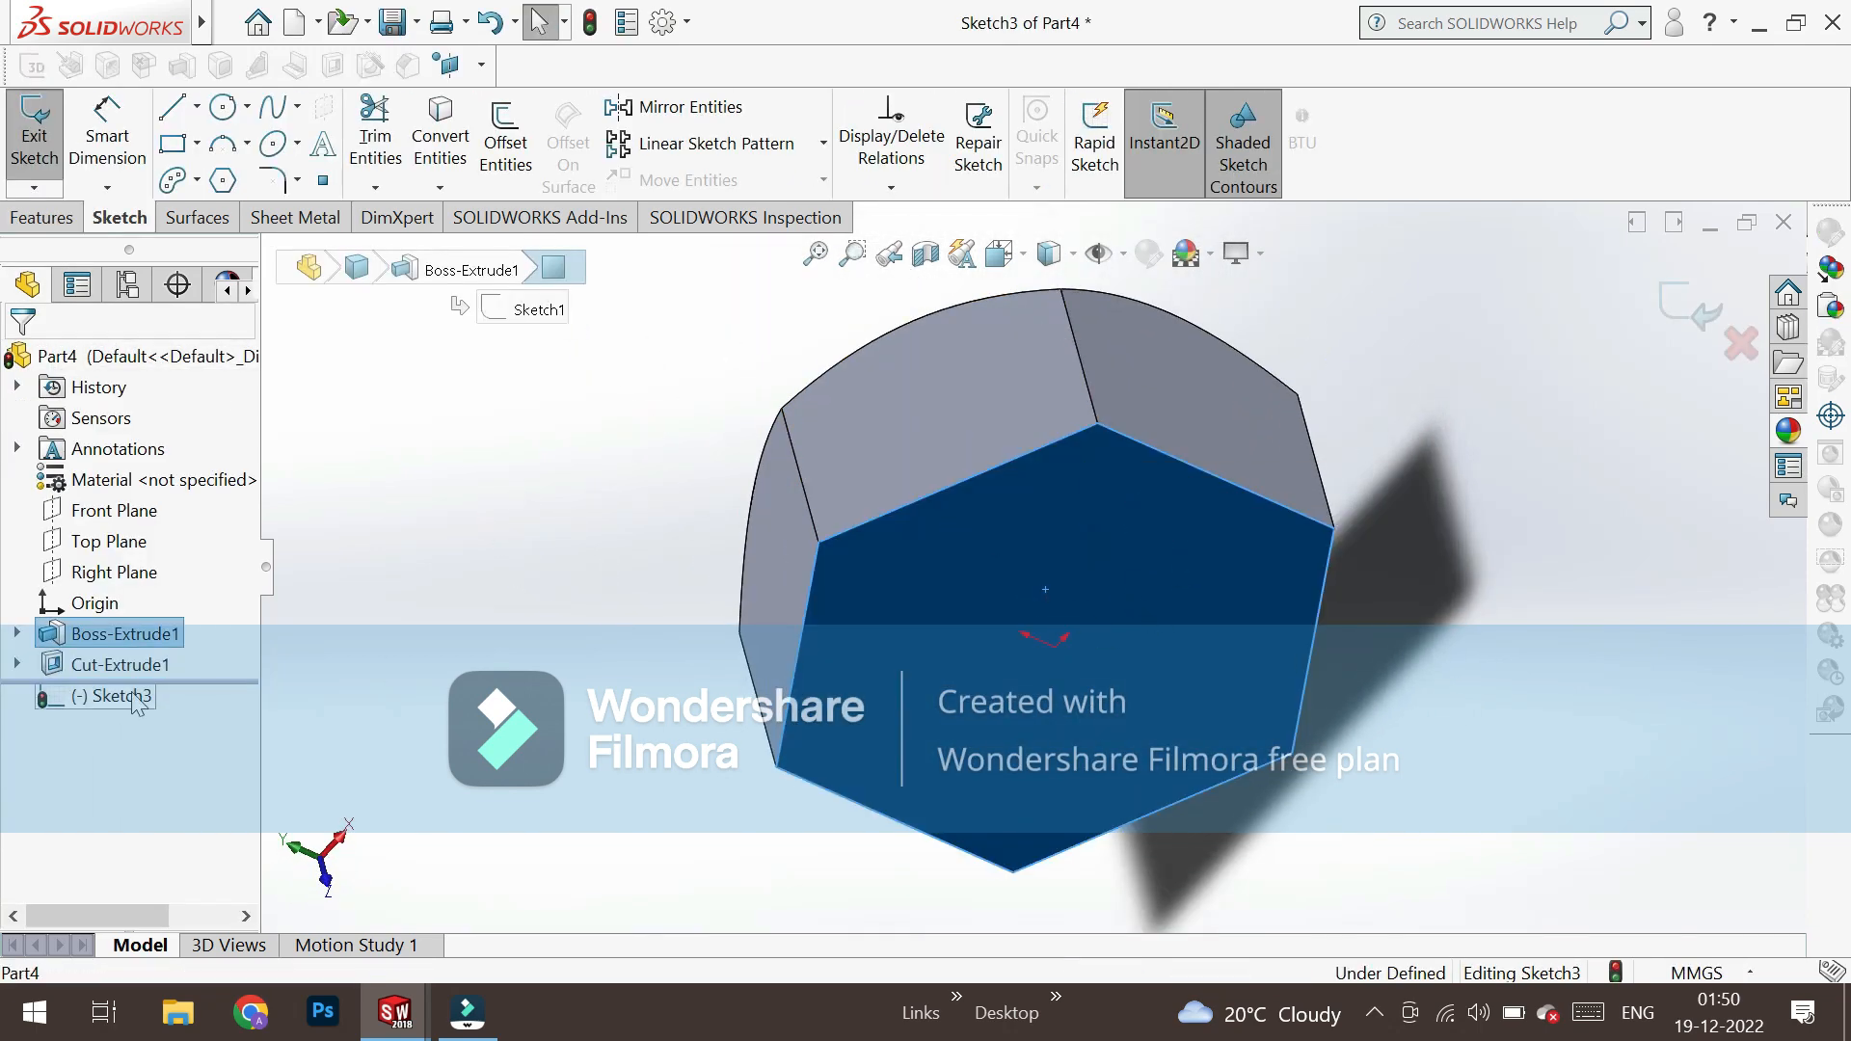
left_click(132, 694)
left_click(196, 663)
left_click(221, 107)
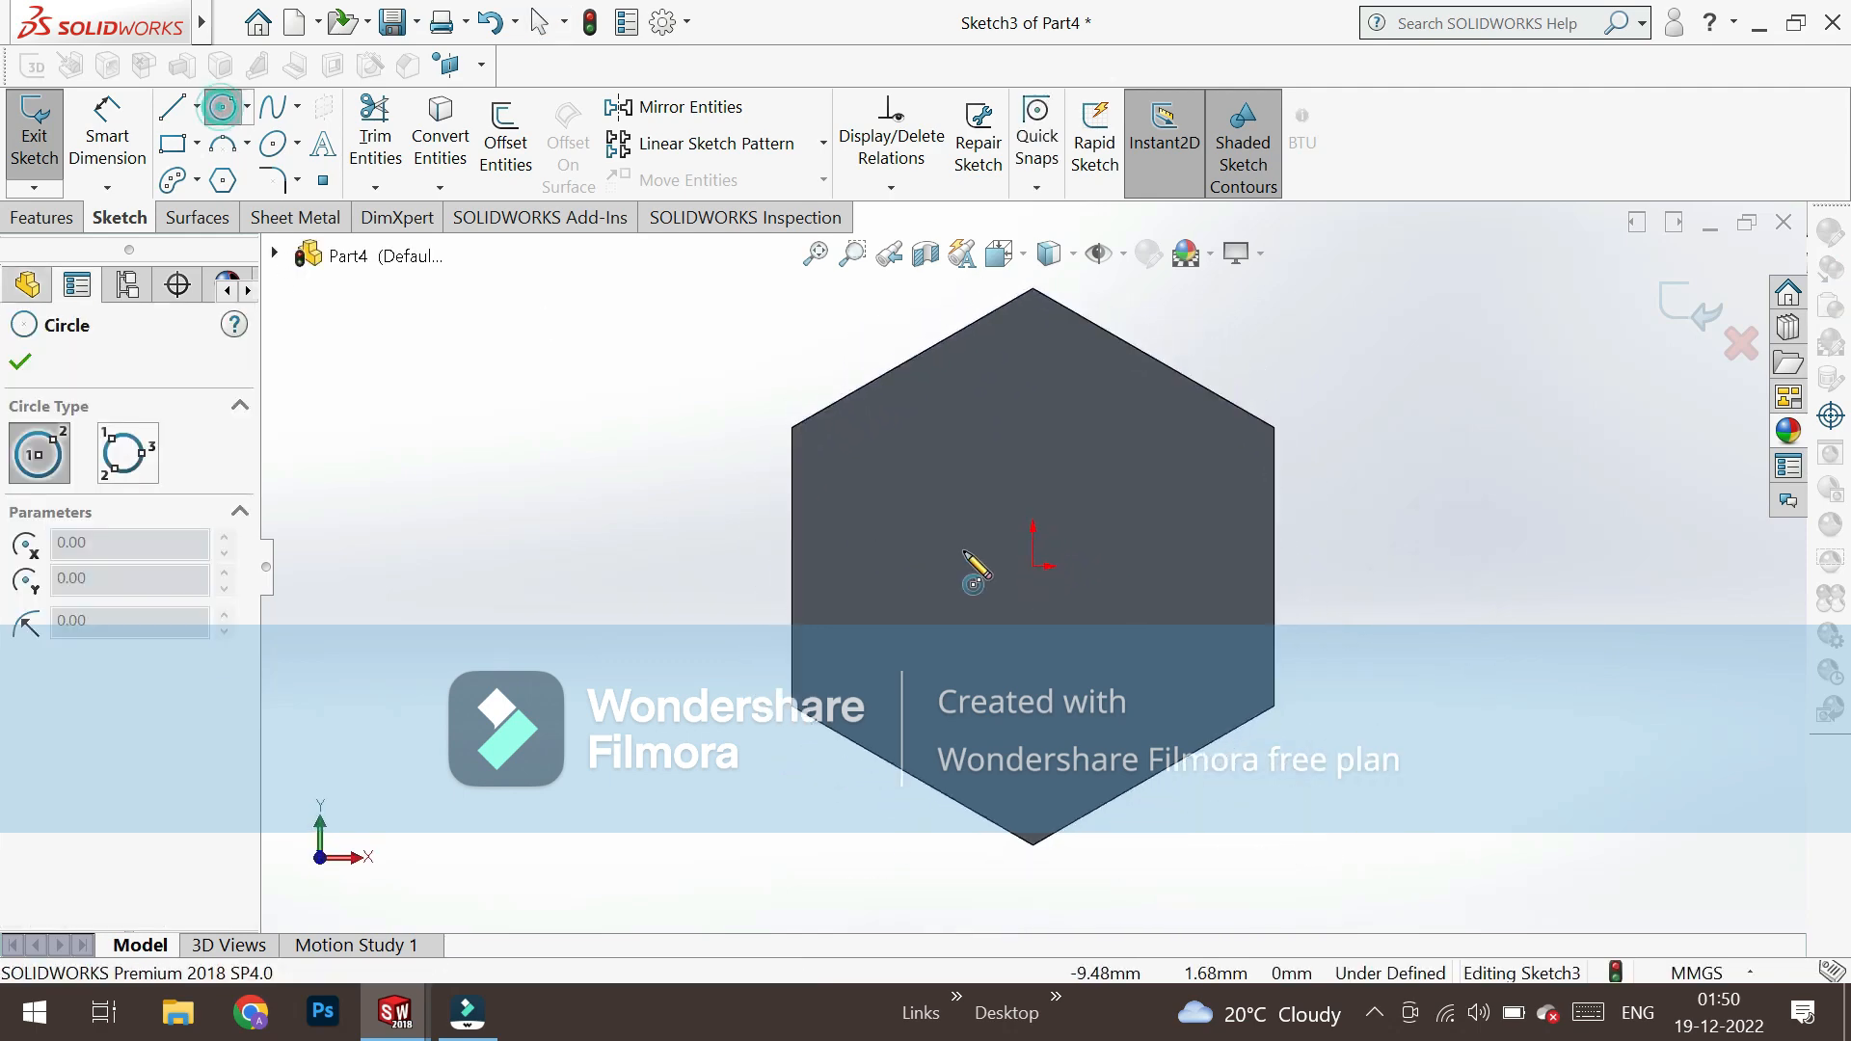
left_click(1033, 566)
left_click(875, 533)
Dimension the shank circle's diameter to 25 mm.
left_click(101, 109)
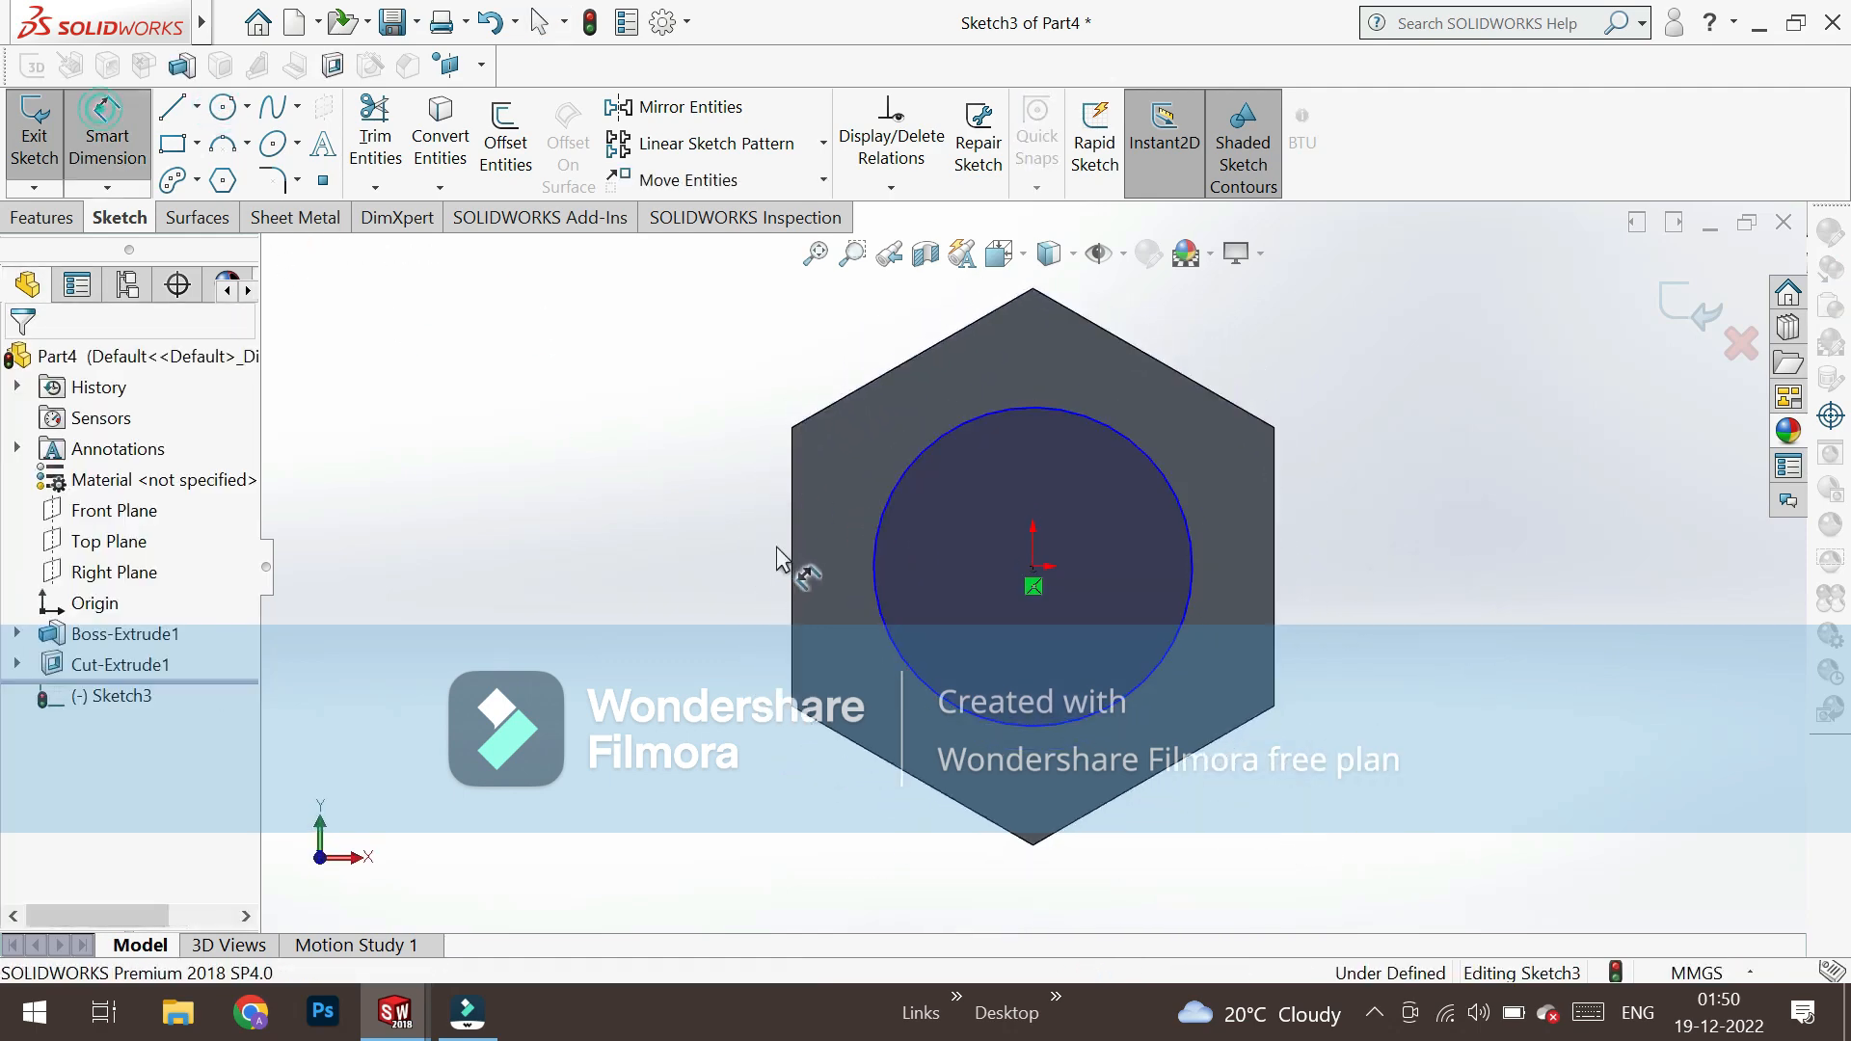
left_click(871, 544)
left_click(598, 524)
type("25")
key("Return")
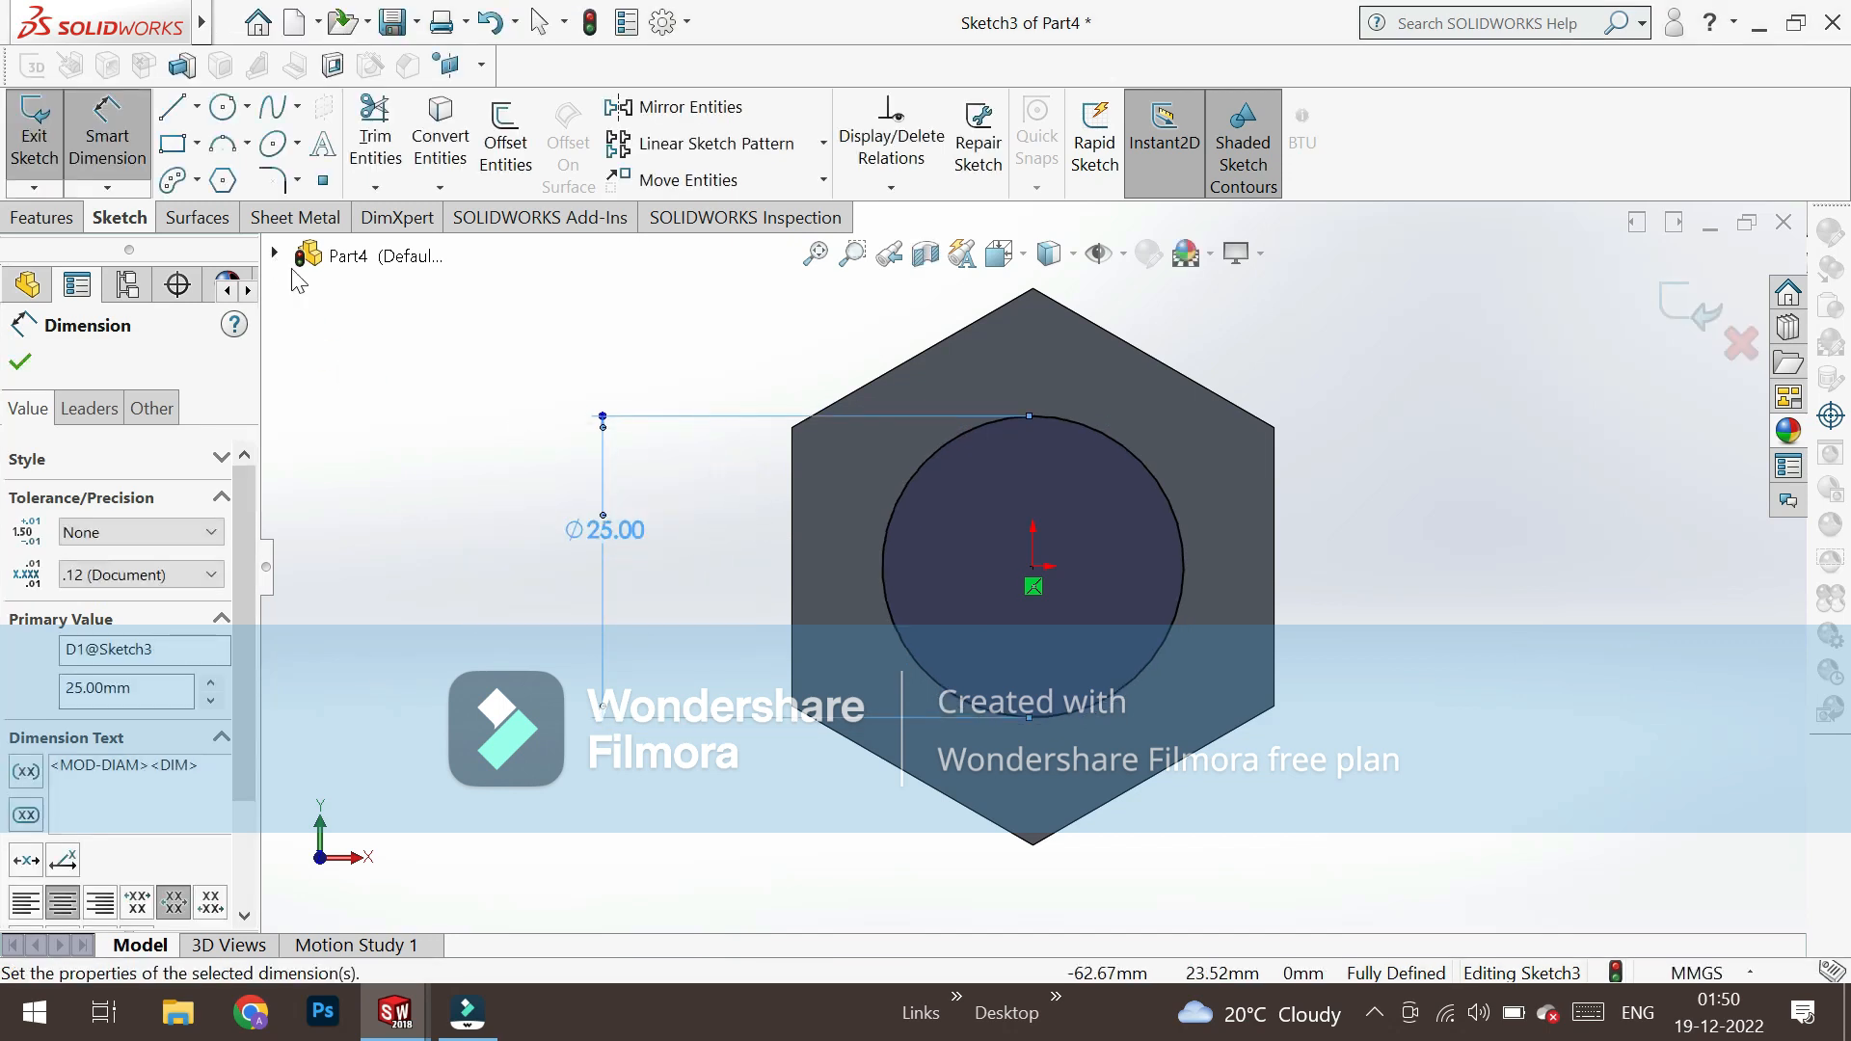
Extrude the circle away from the head as the bolt shank with a Blind depth of 80 mm, merging the result.
left_click(45, 212)
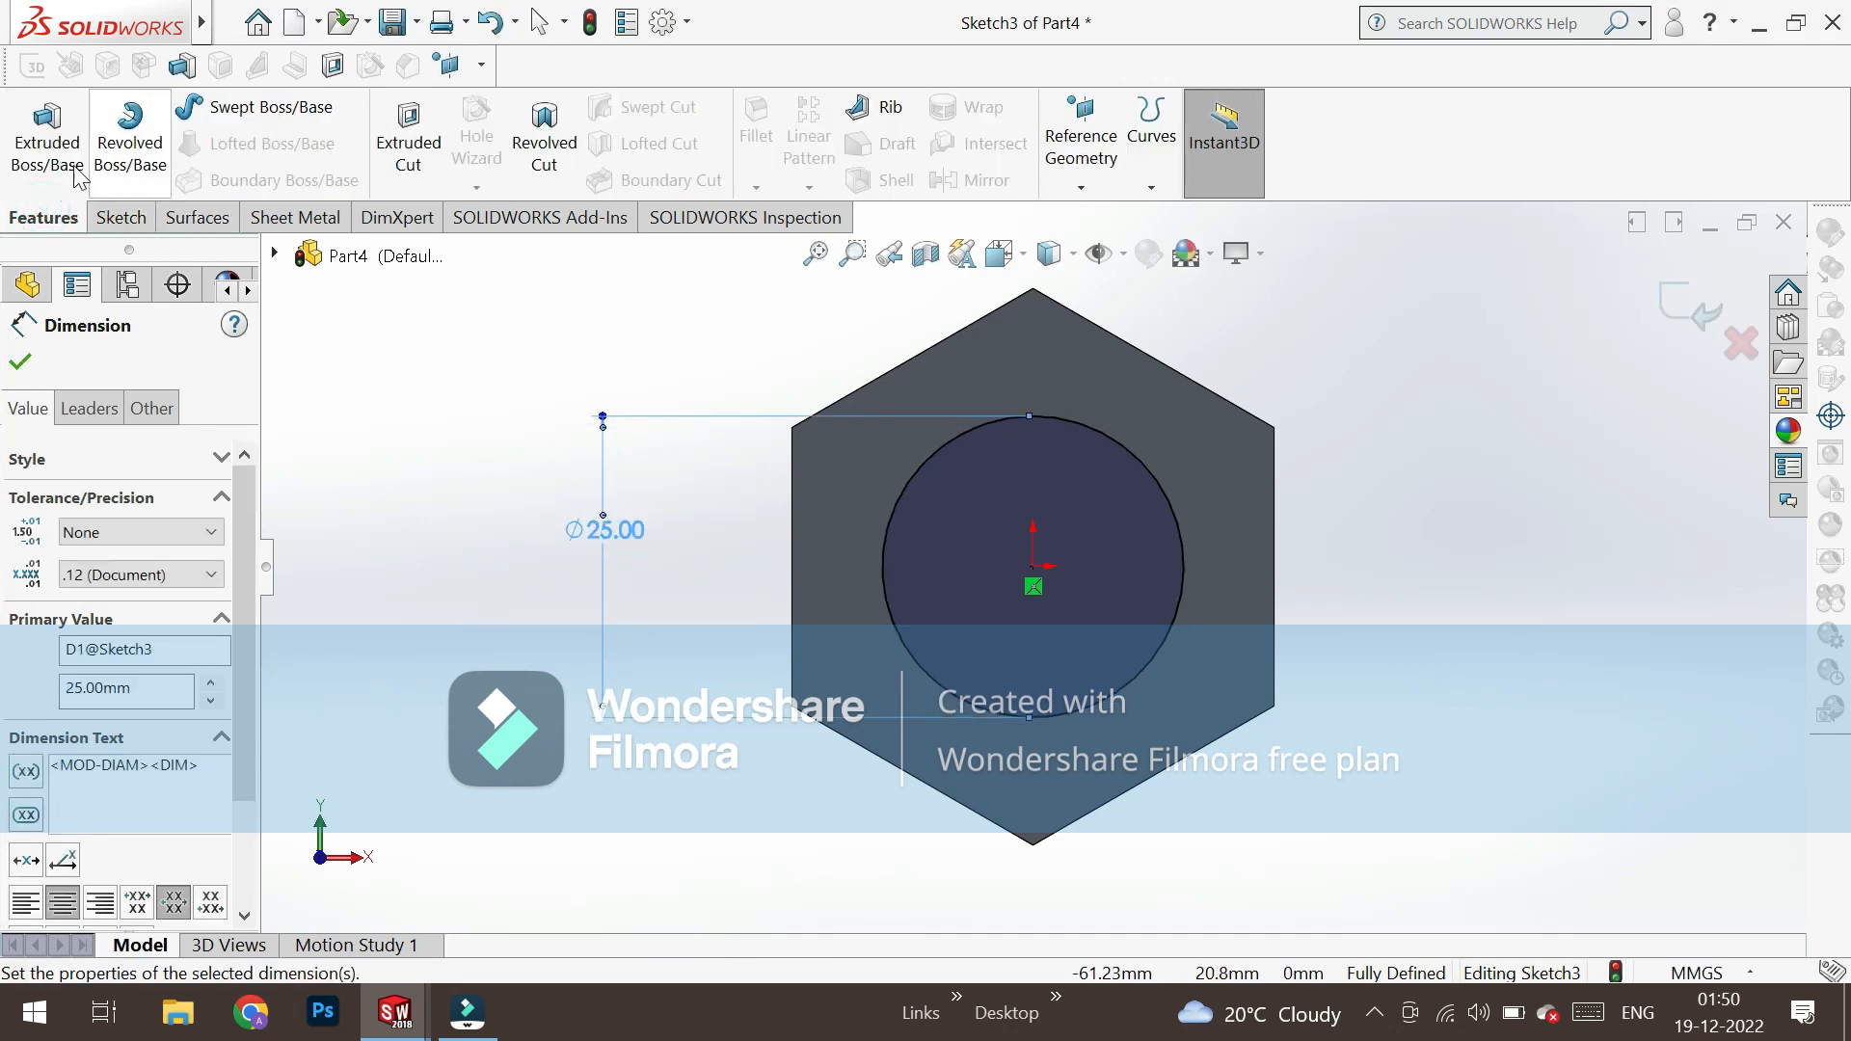
left_click(46, 135)
left_click_drag(939, 586, 793, 663)
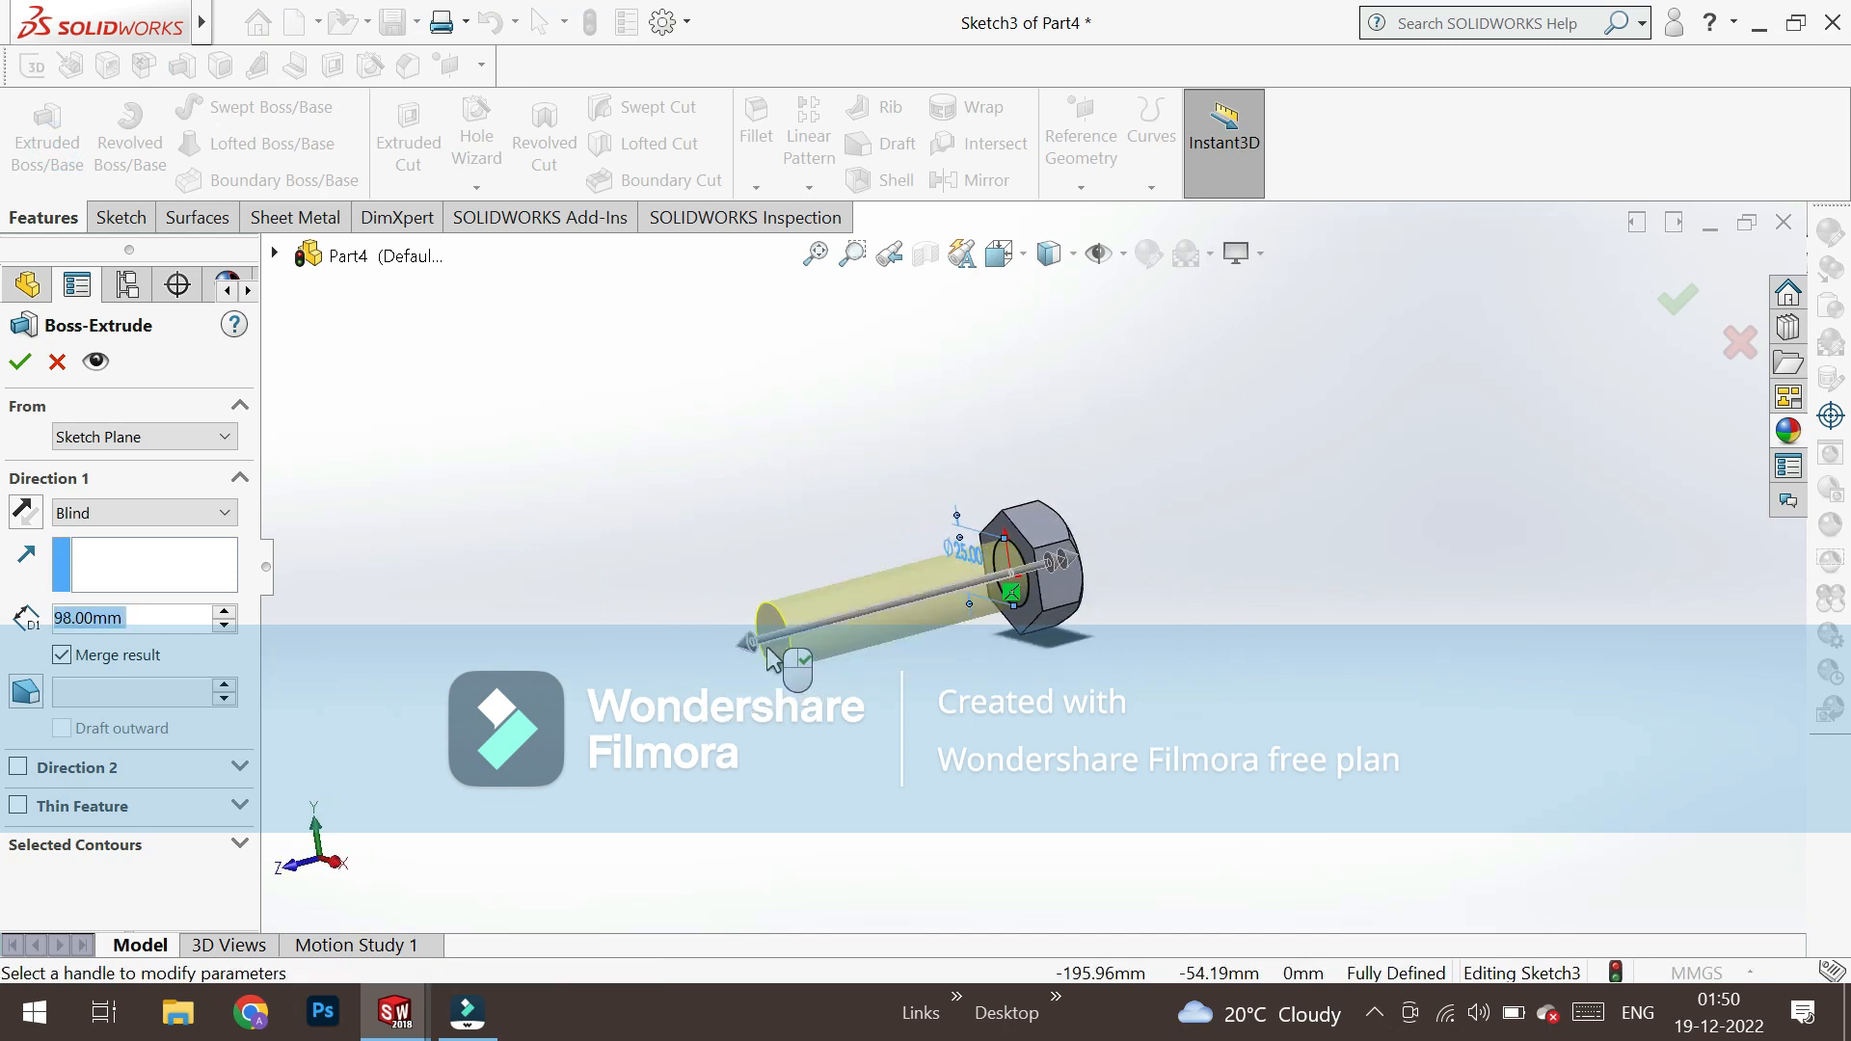
type("80")
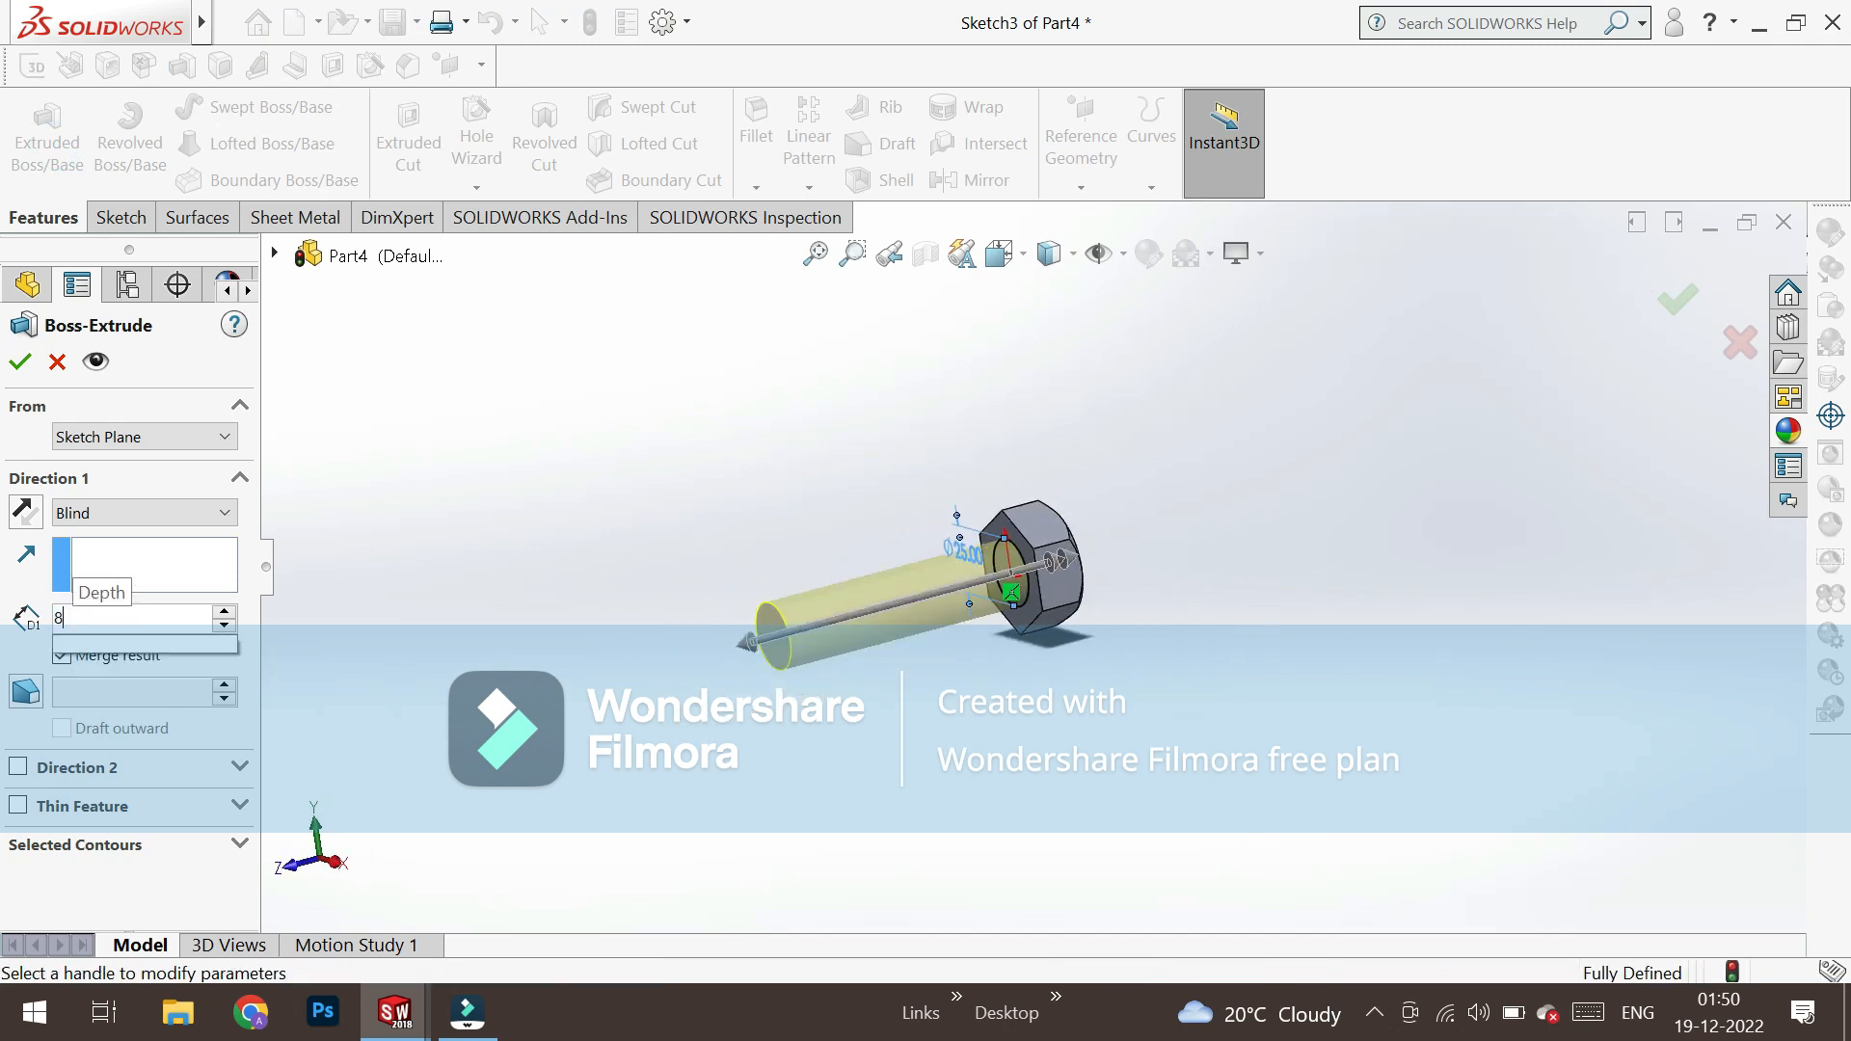
key("Return")
left_click(19, 362)
Apply an orange-brown colour to the entire bolt.
middle_click_drag(528, 506, 922, 615)
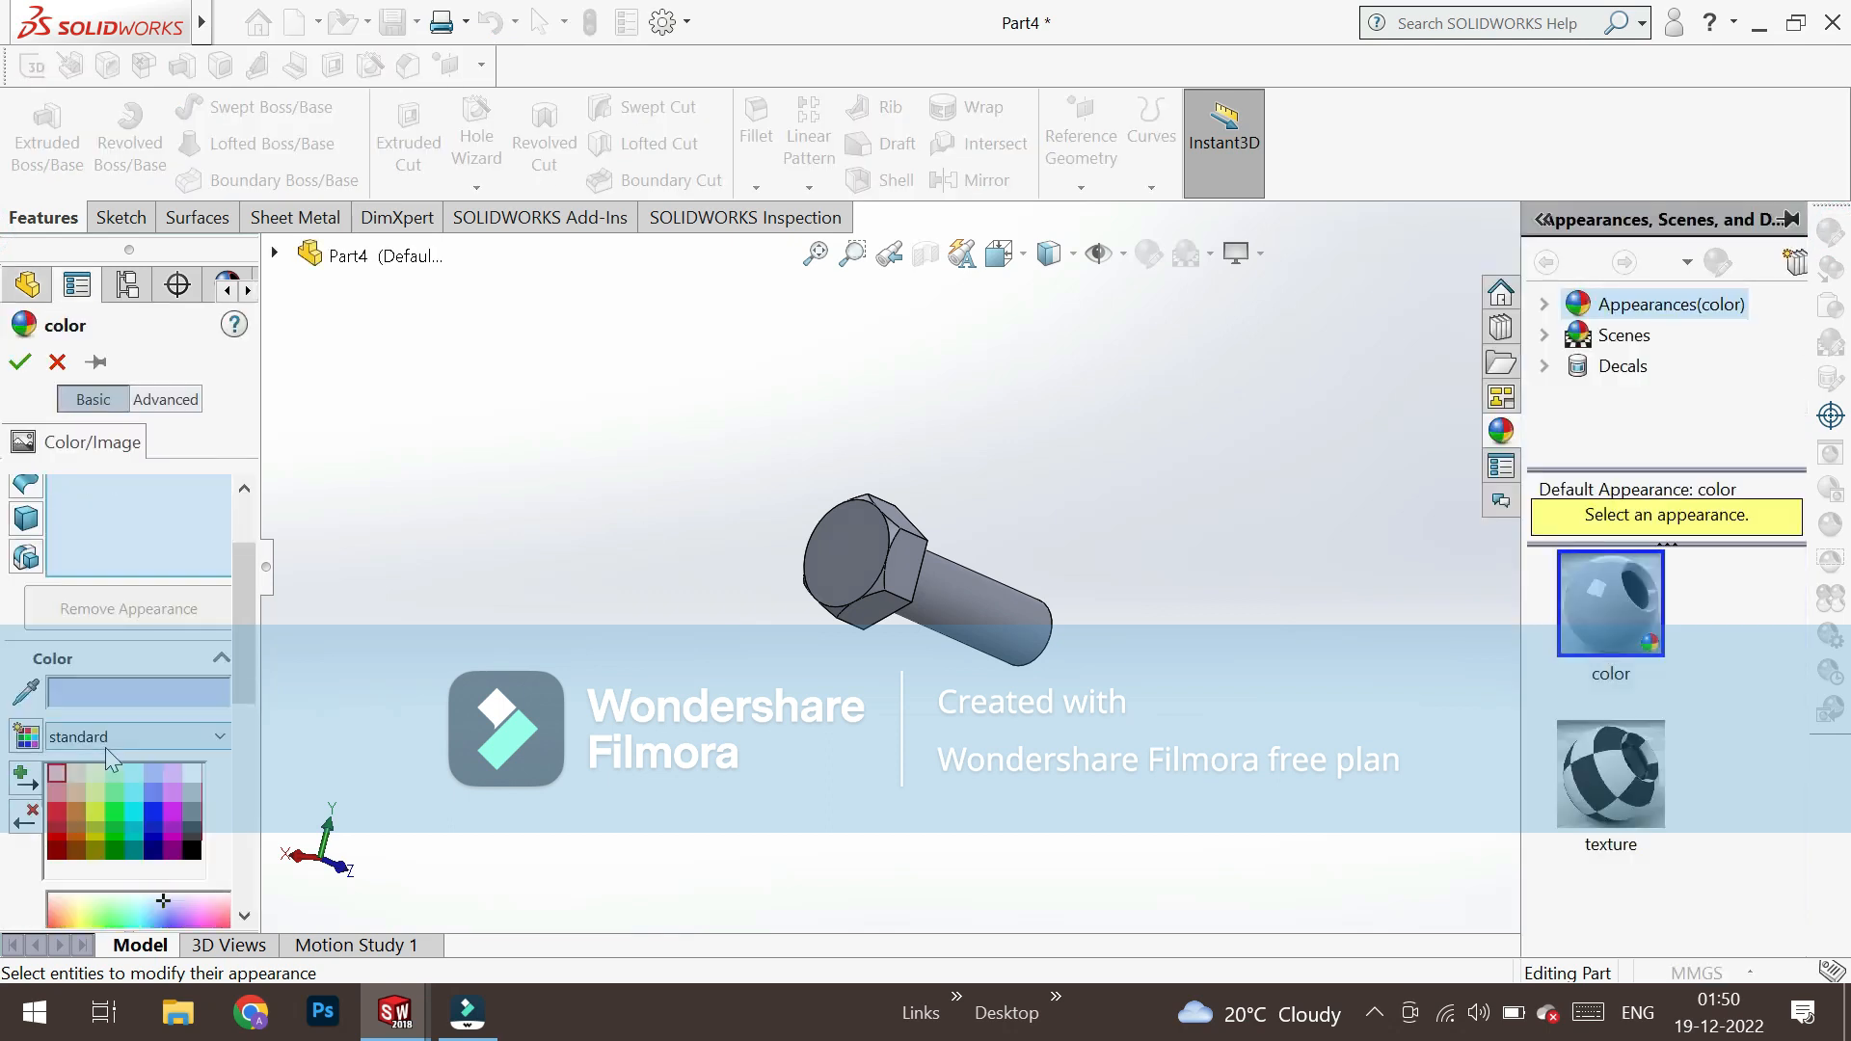
scroll(237, 698, "down", 3)
left_click_drag(77, 774, 57, 783)
middle_click_drag(925, 674, 942, 723)
left_click(19, 363)
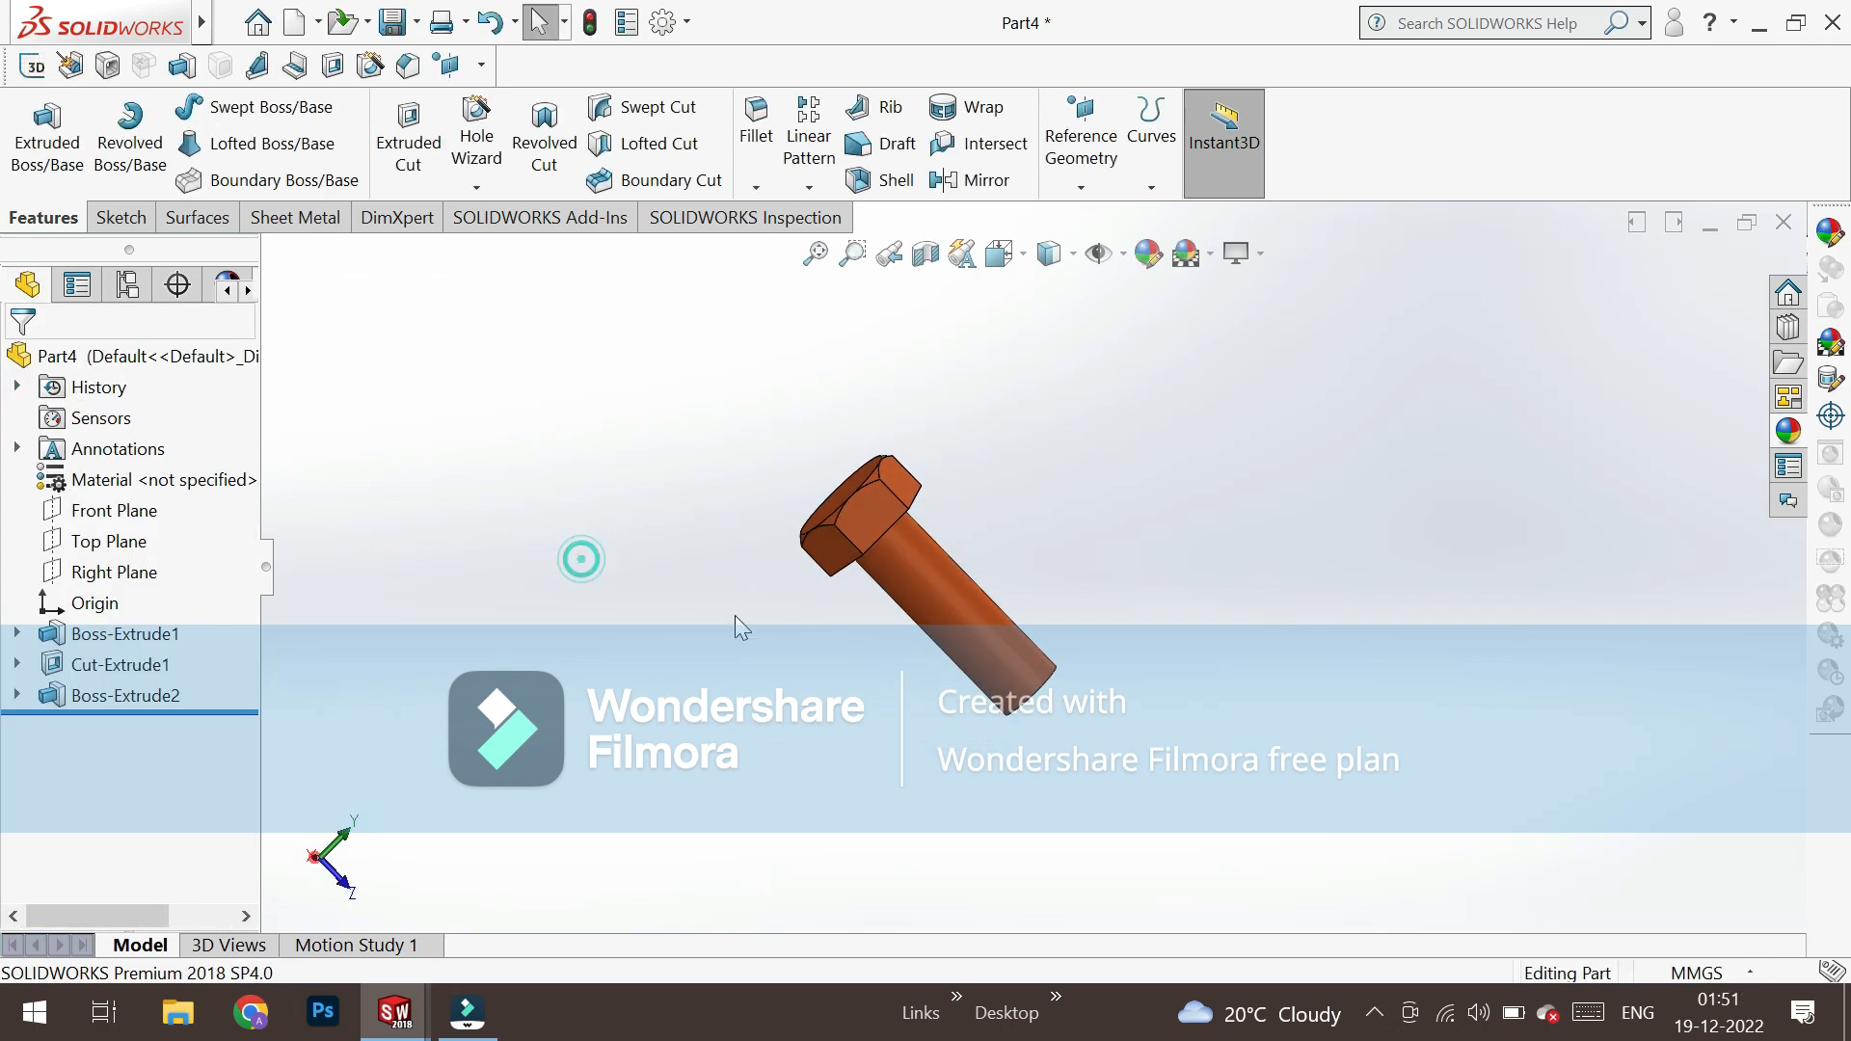
Save the part under the new name Bolt in the Flang Cupling 2 folder, without replacing the existing Nut file.
middle_click_drag(734, 615, 730, 540)
left_click(417, 21)
left_click(431, 94)
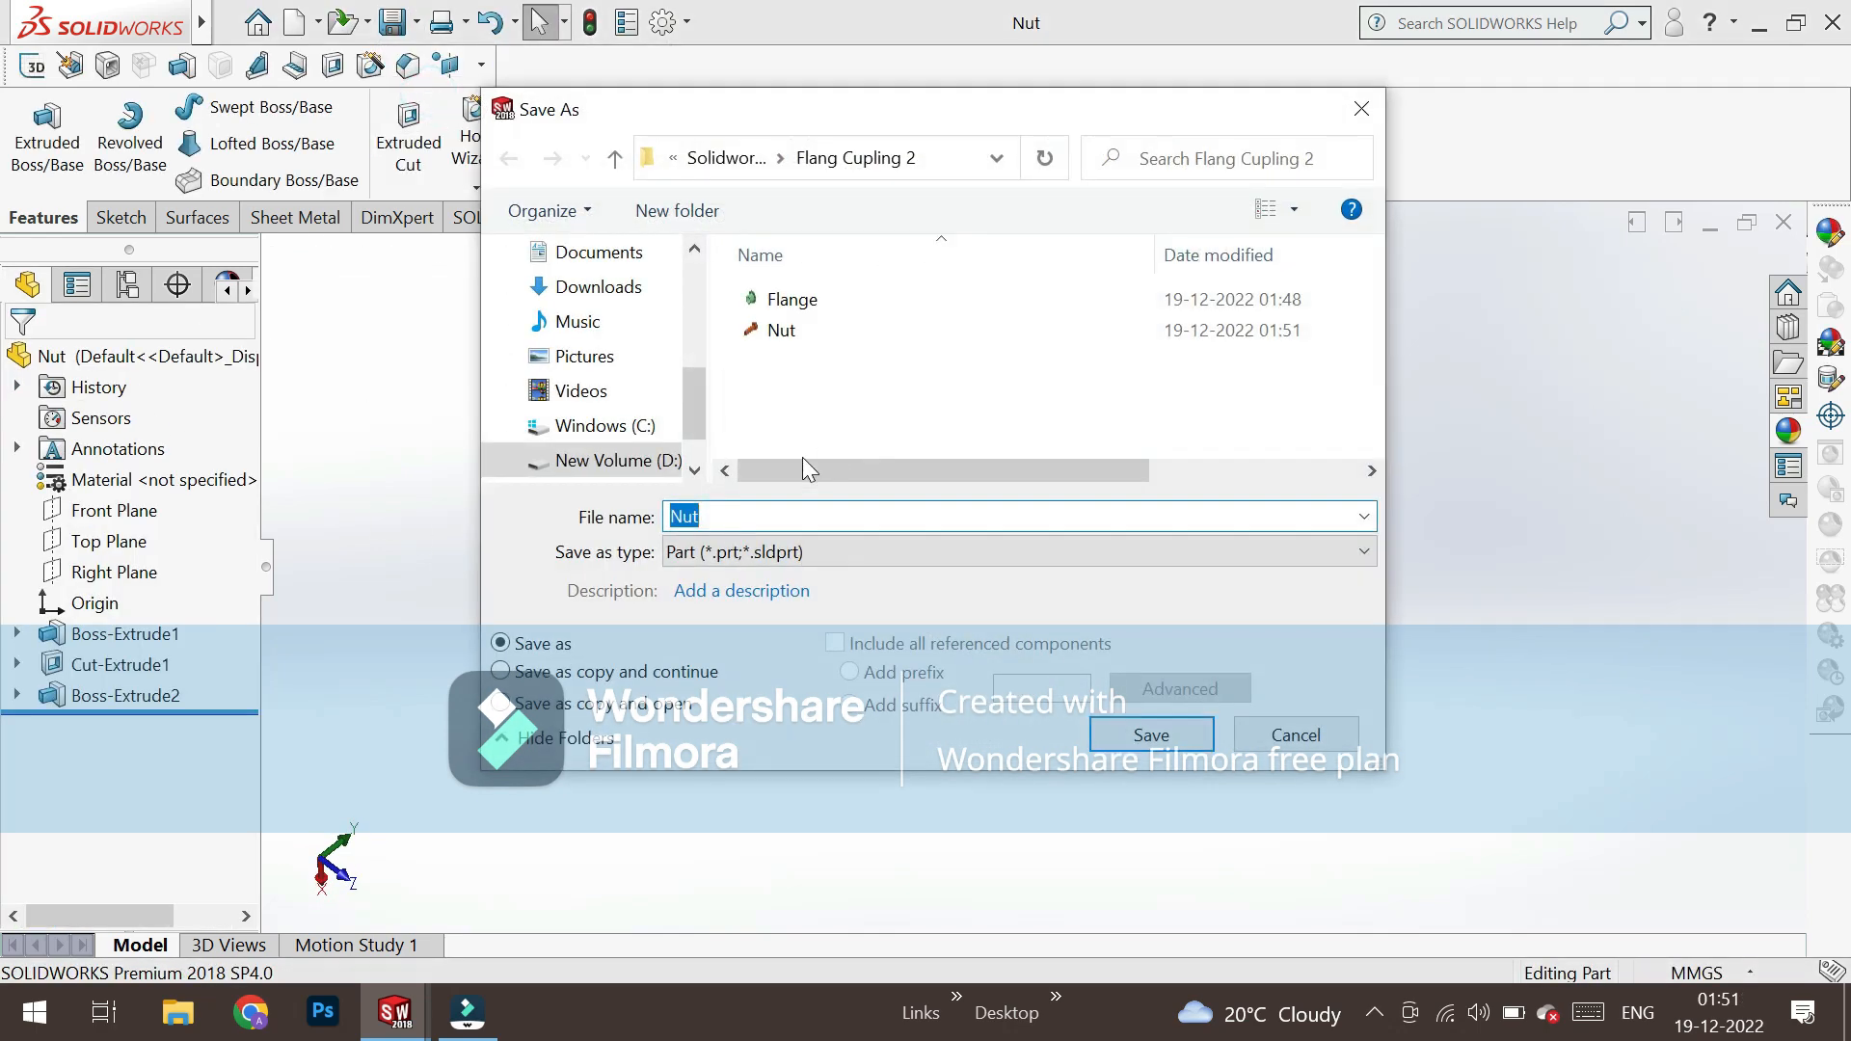
double_click(783, 330)
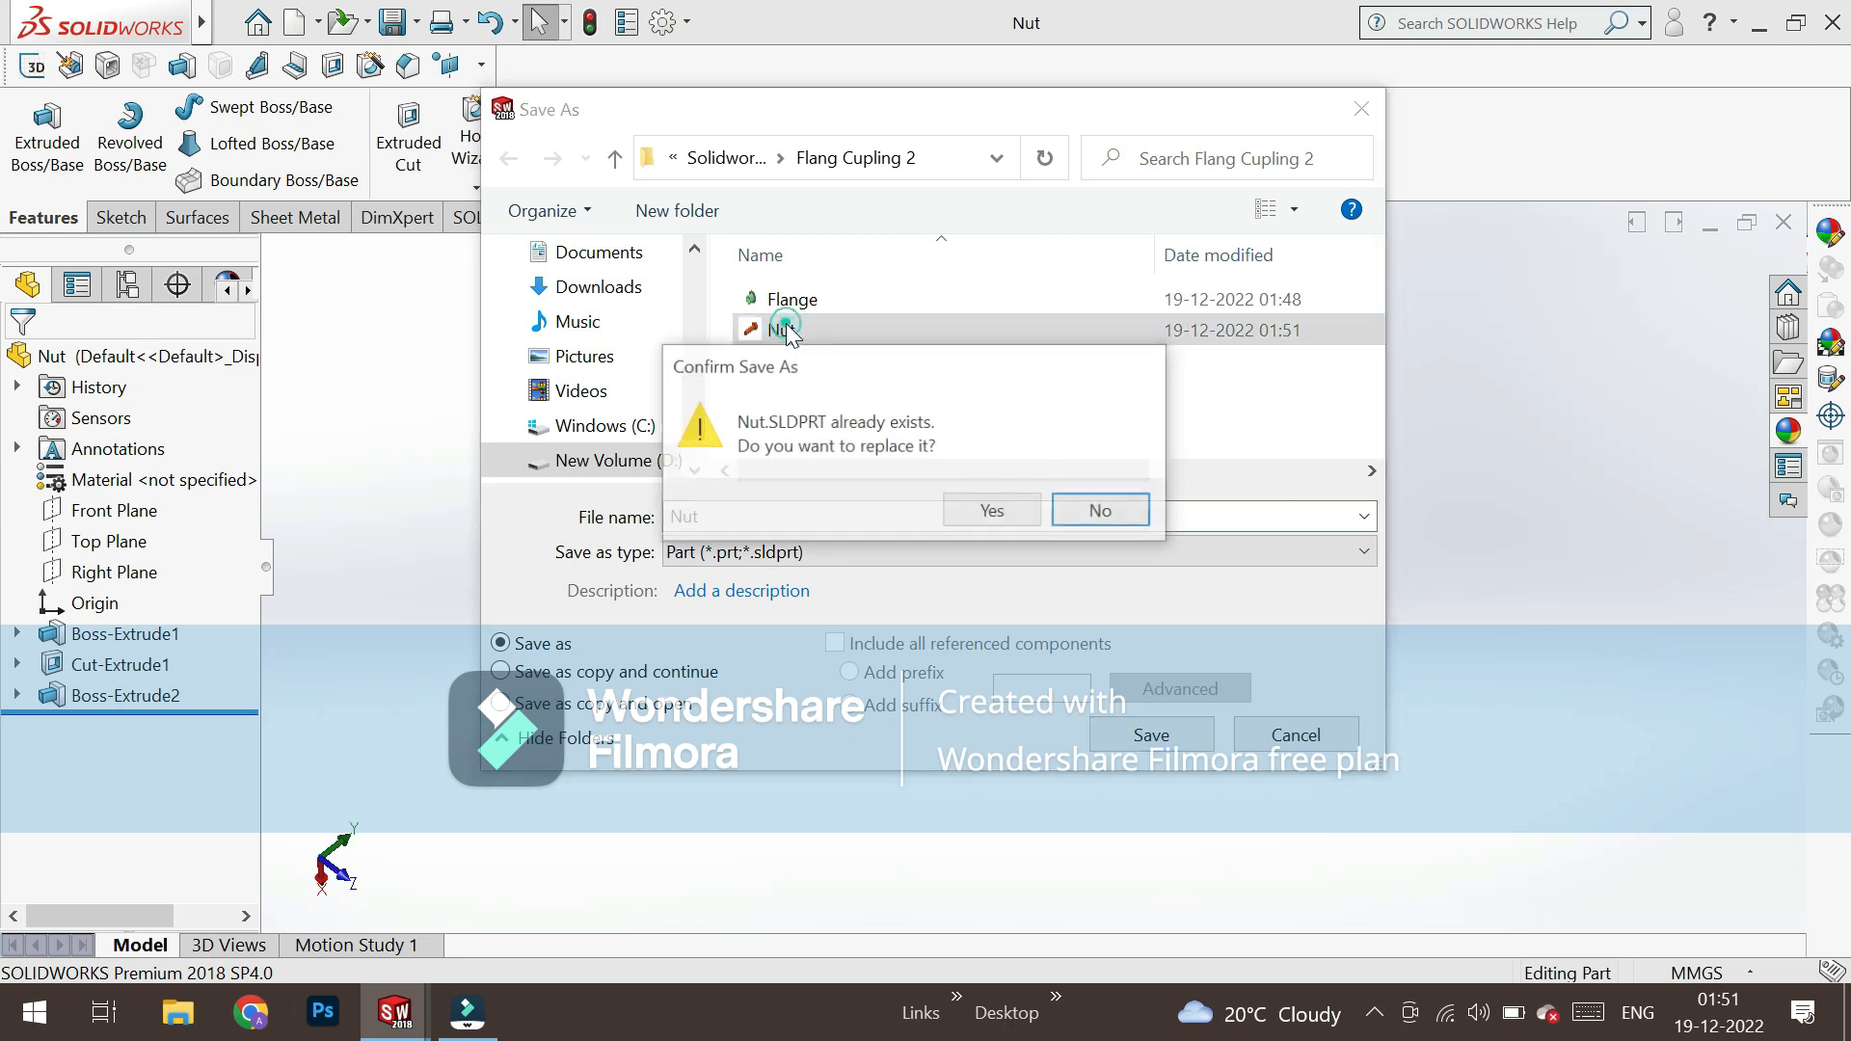
left_click(1096, 511)
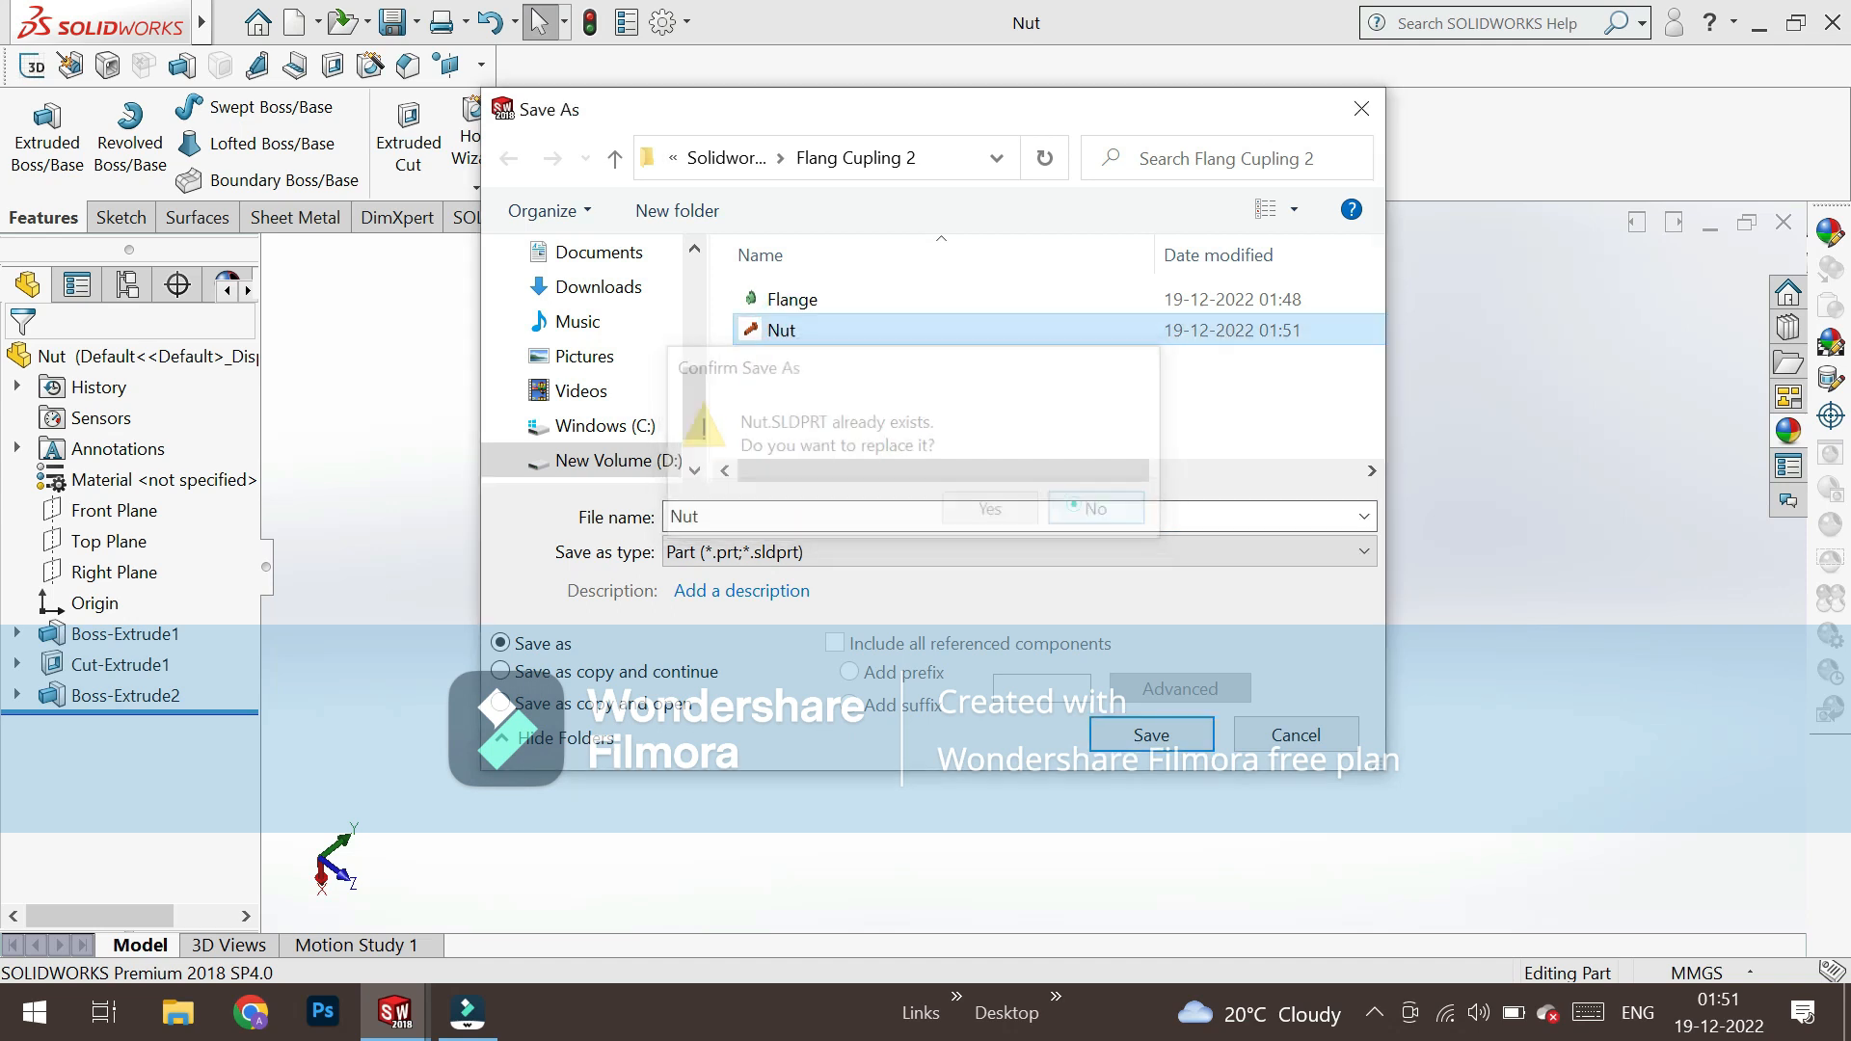
key("BackSpace")
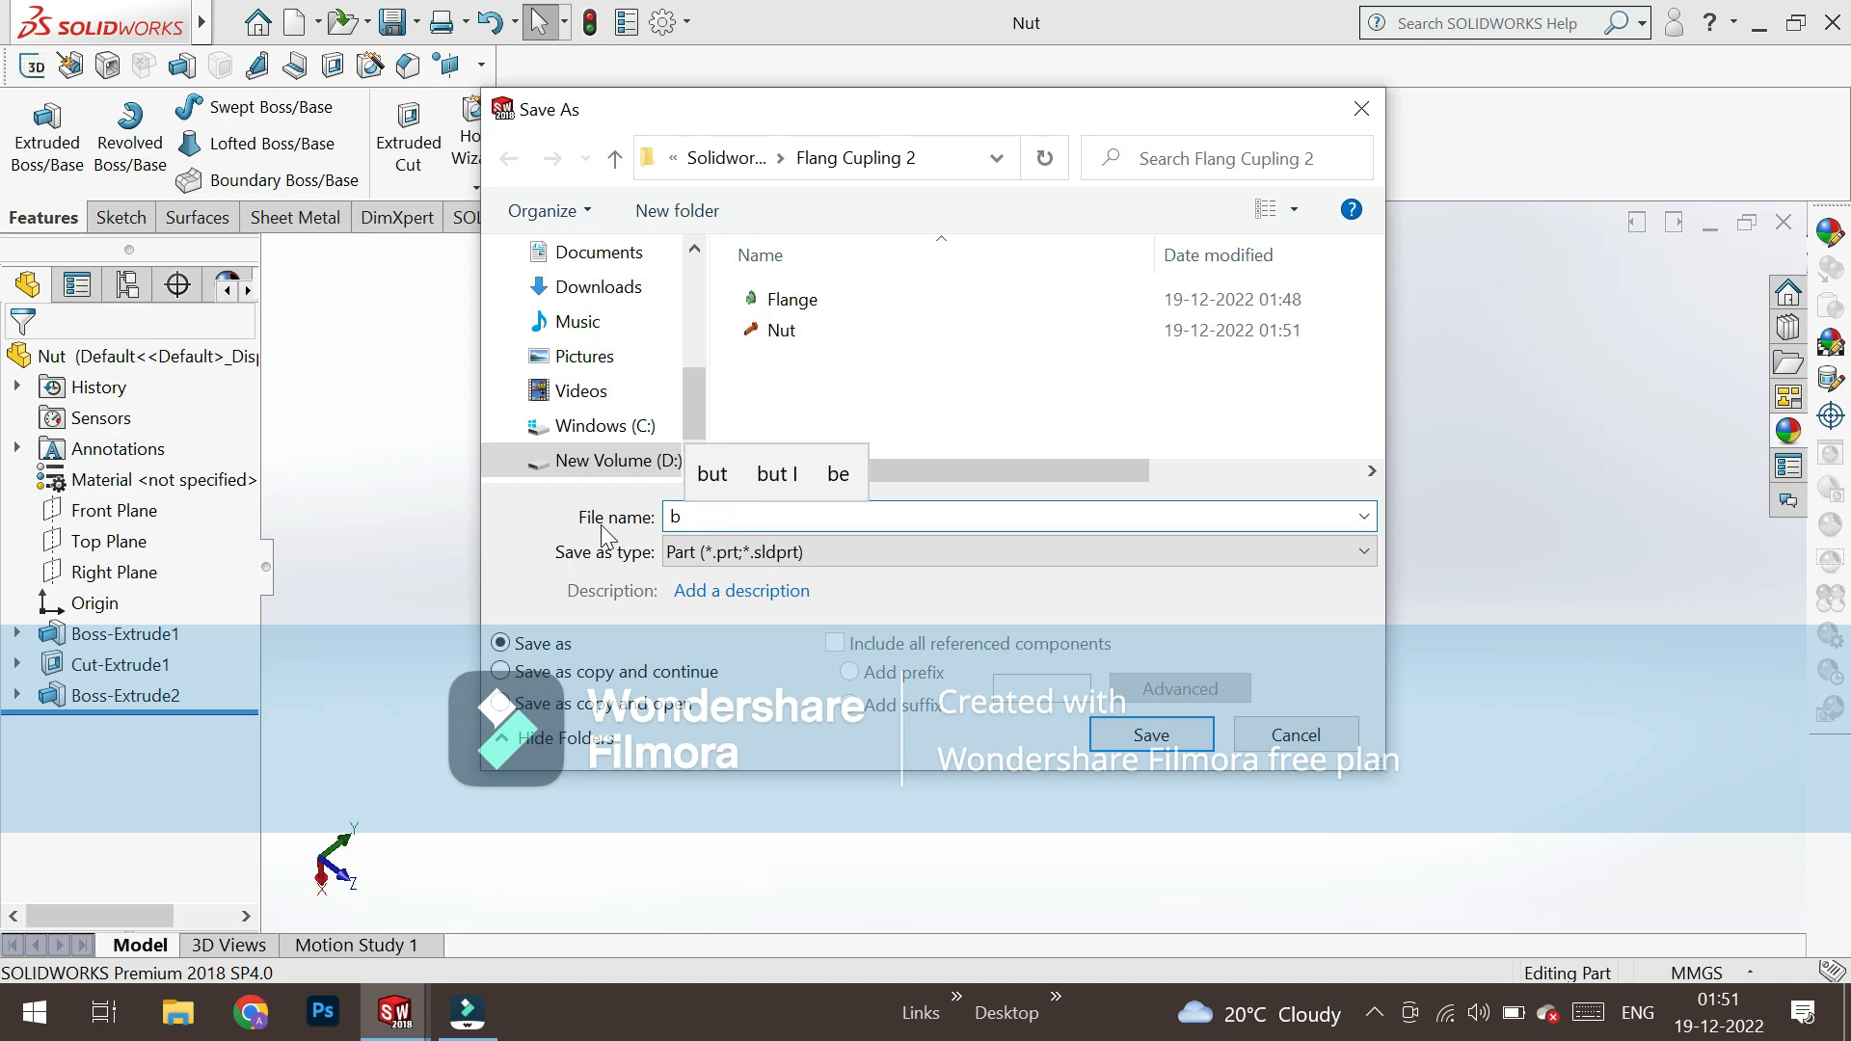
type("Bolt")
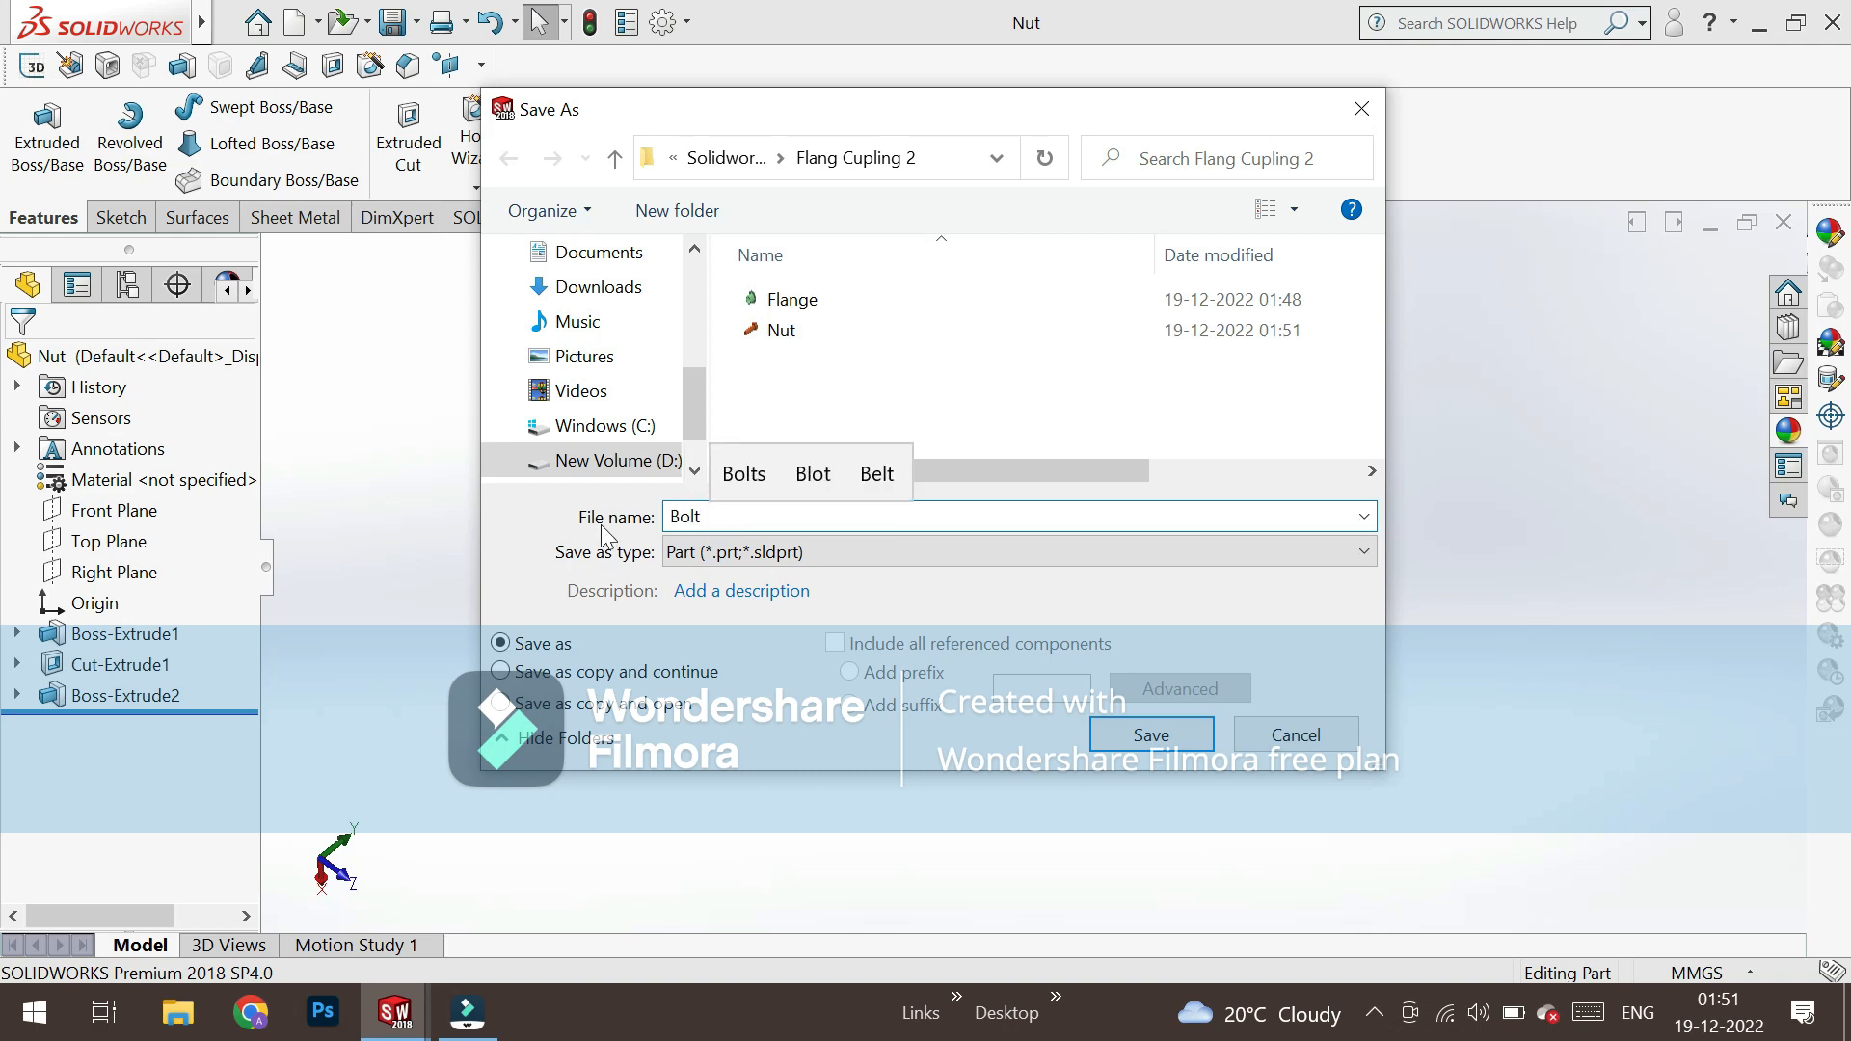
left_click(1151, 734)
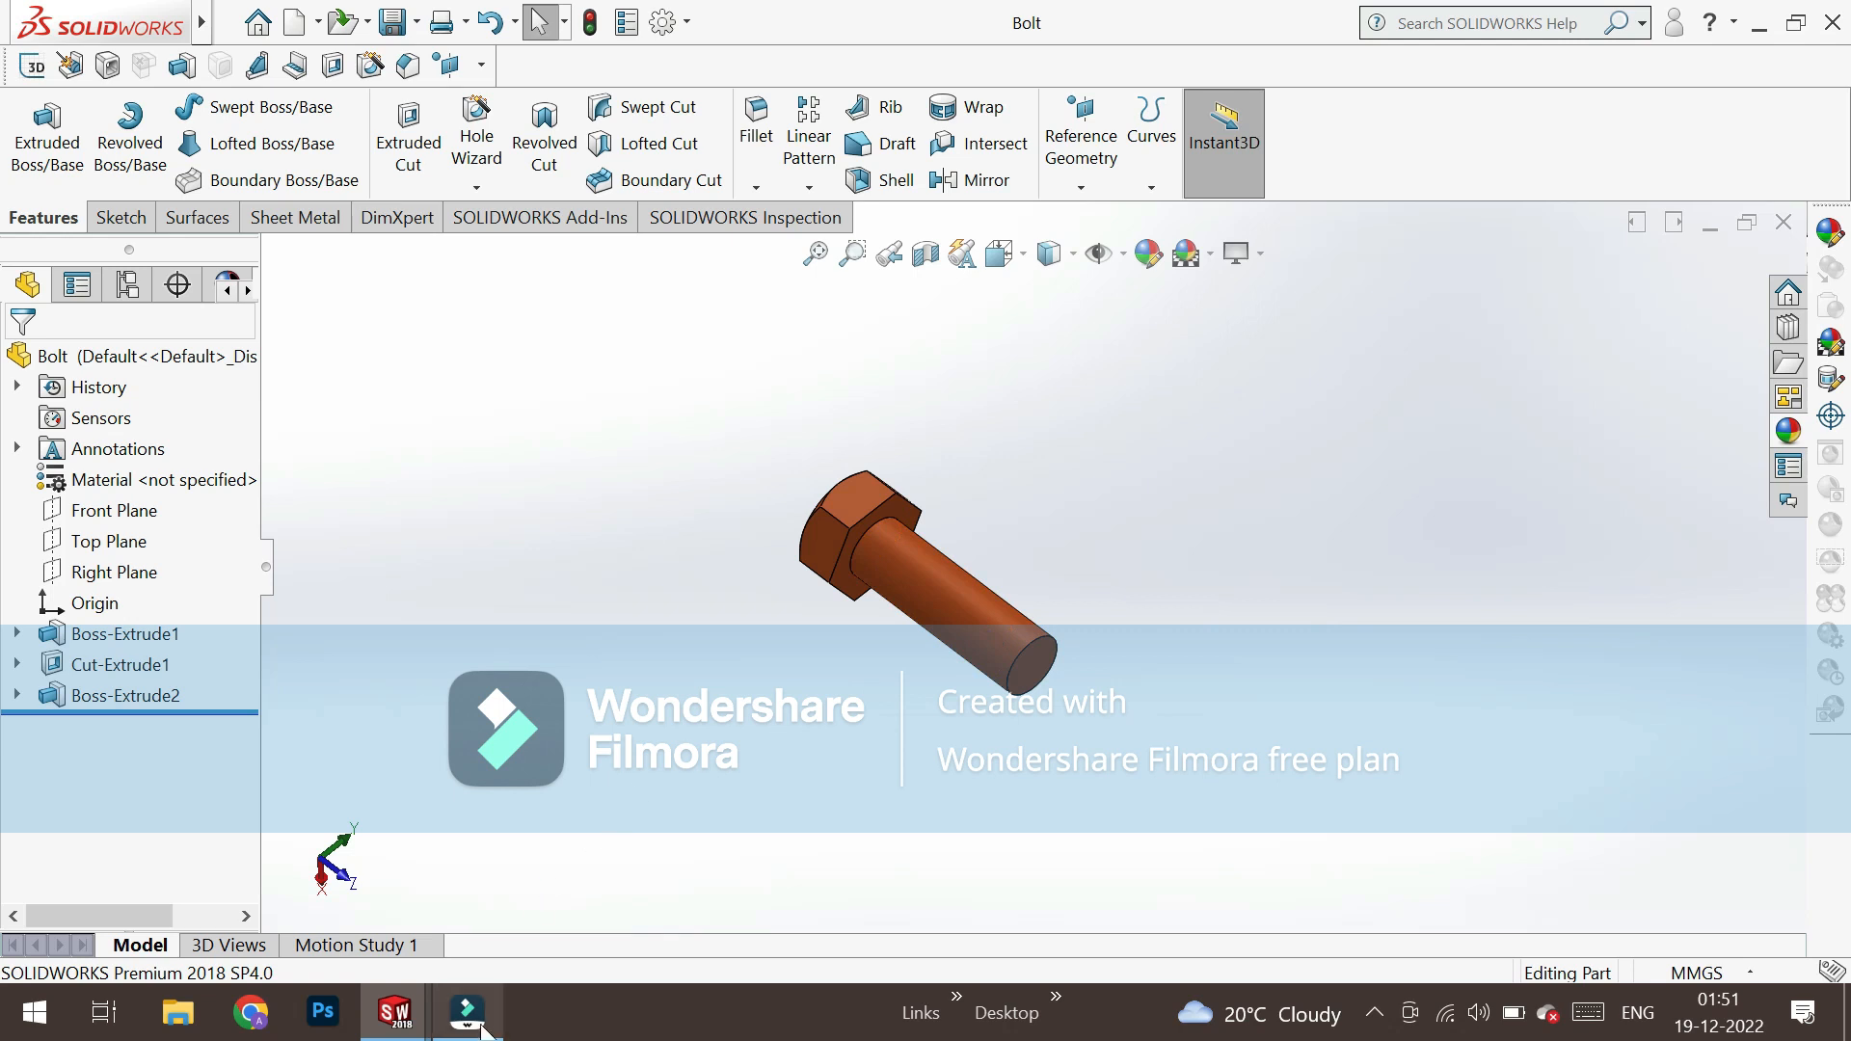
Create a new part and set its unit system to MMGS (millimeter, gram, second).
left_click(231, 24)
left_click(232, 67)
left_click(1102, 931)
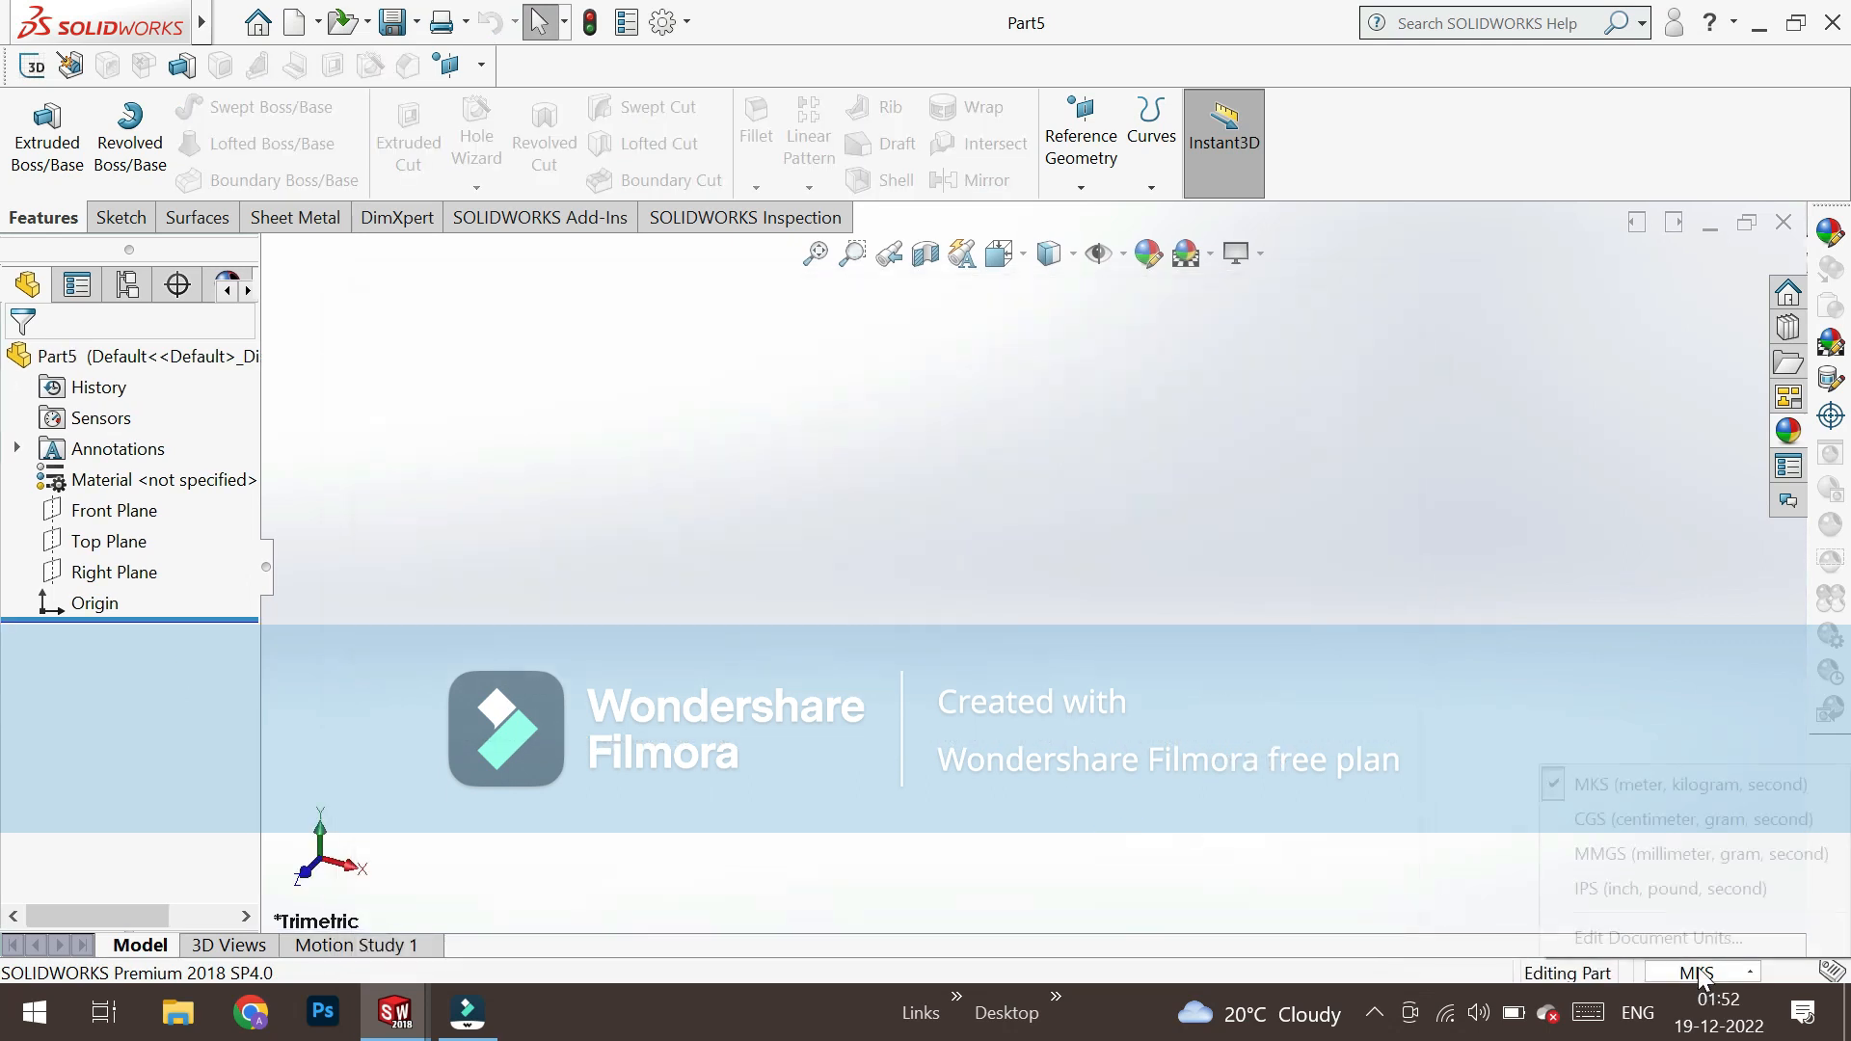
left_click(1644, 854)
Sketch a hexagon about 88 mm across flats on the Front Plane, centred on the origin, with its upper side horizontal.
left_click(127, 513)
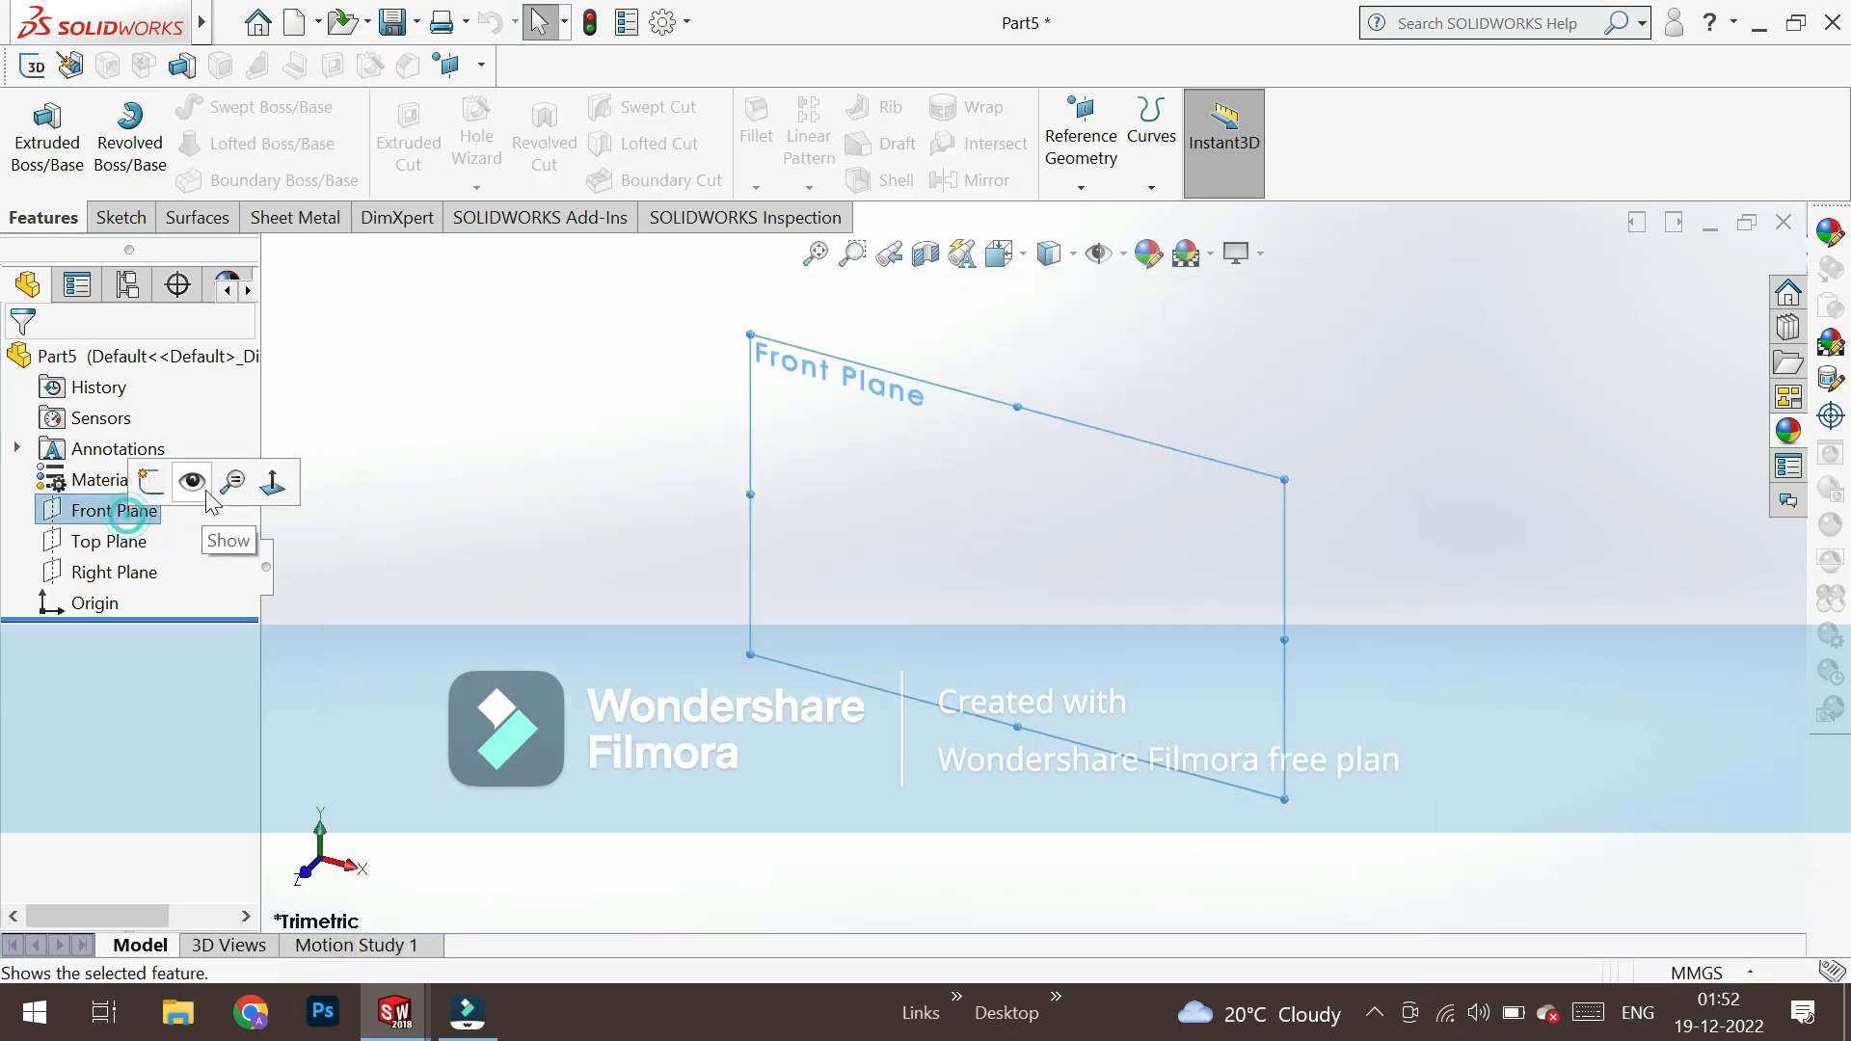
left_click(150, 479)
left_click(222, 180)
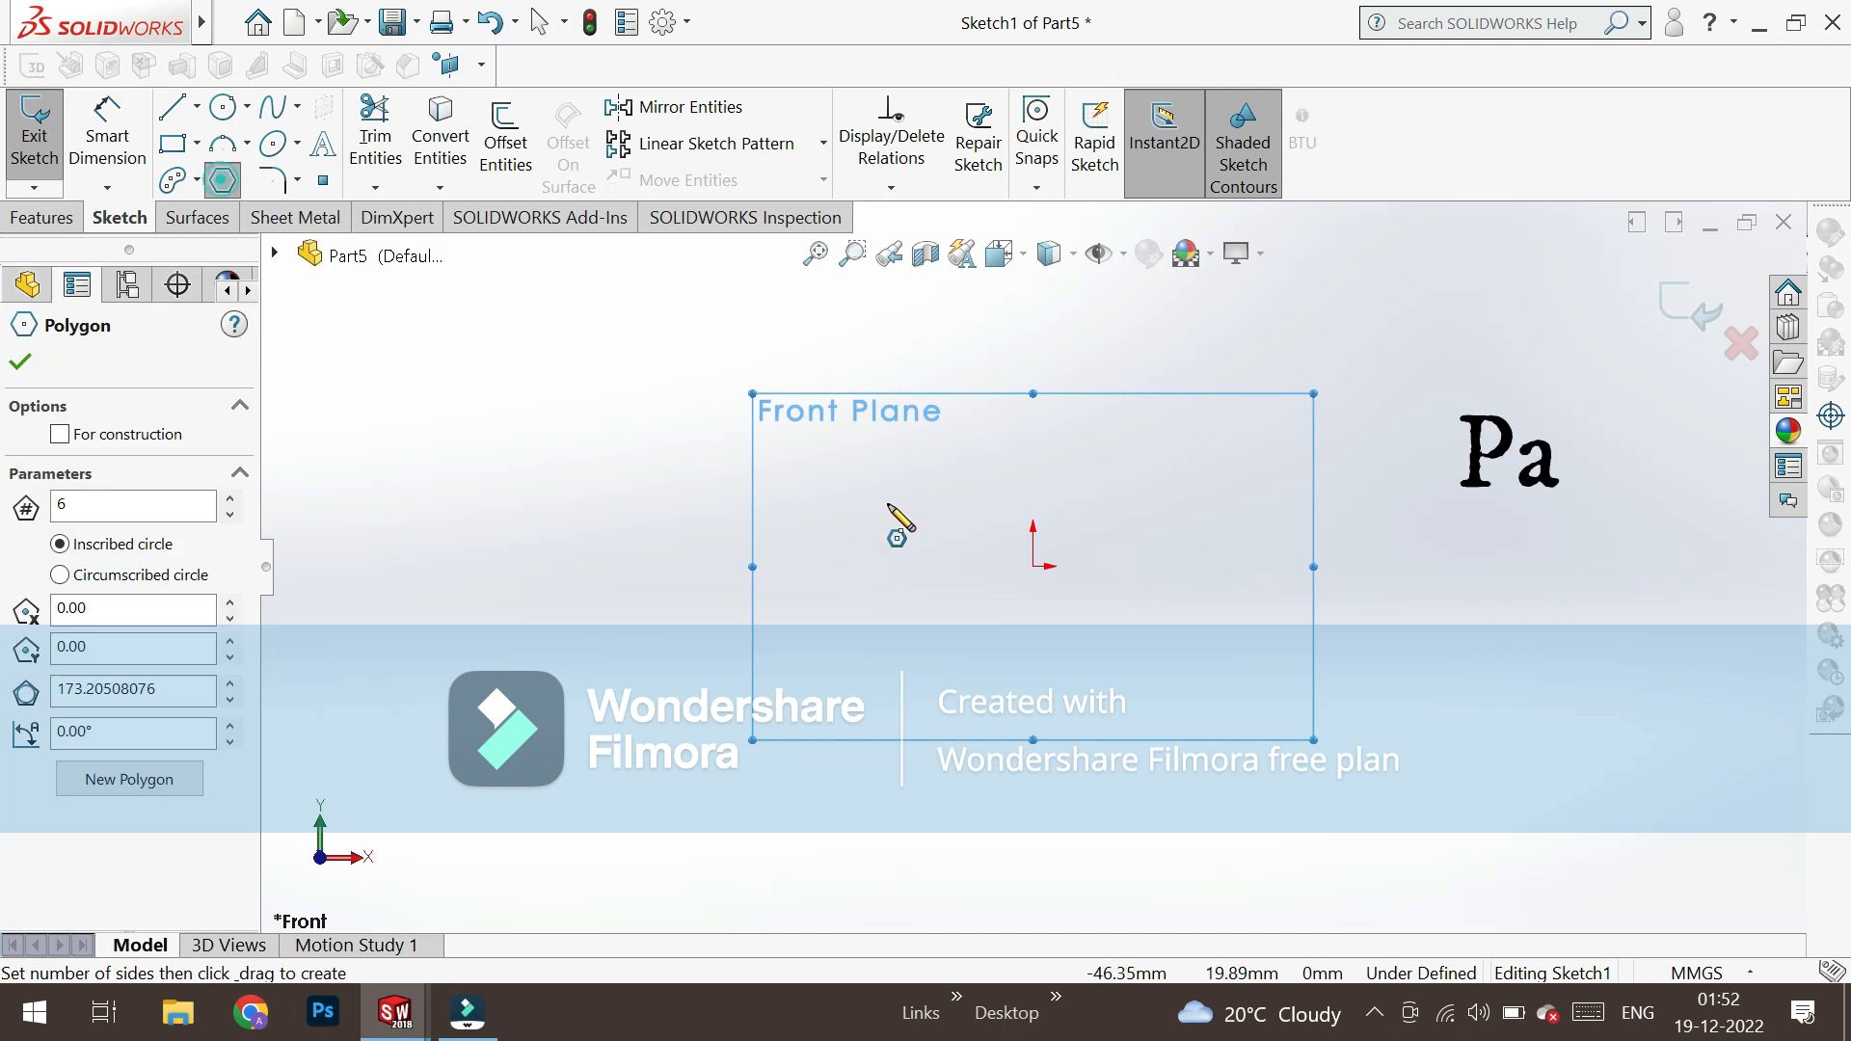
left_click(1033, 565)
left_click(1152, 635)
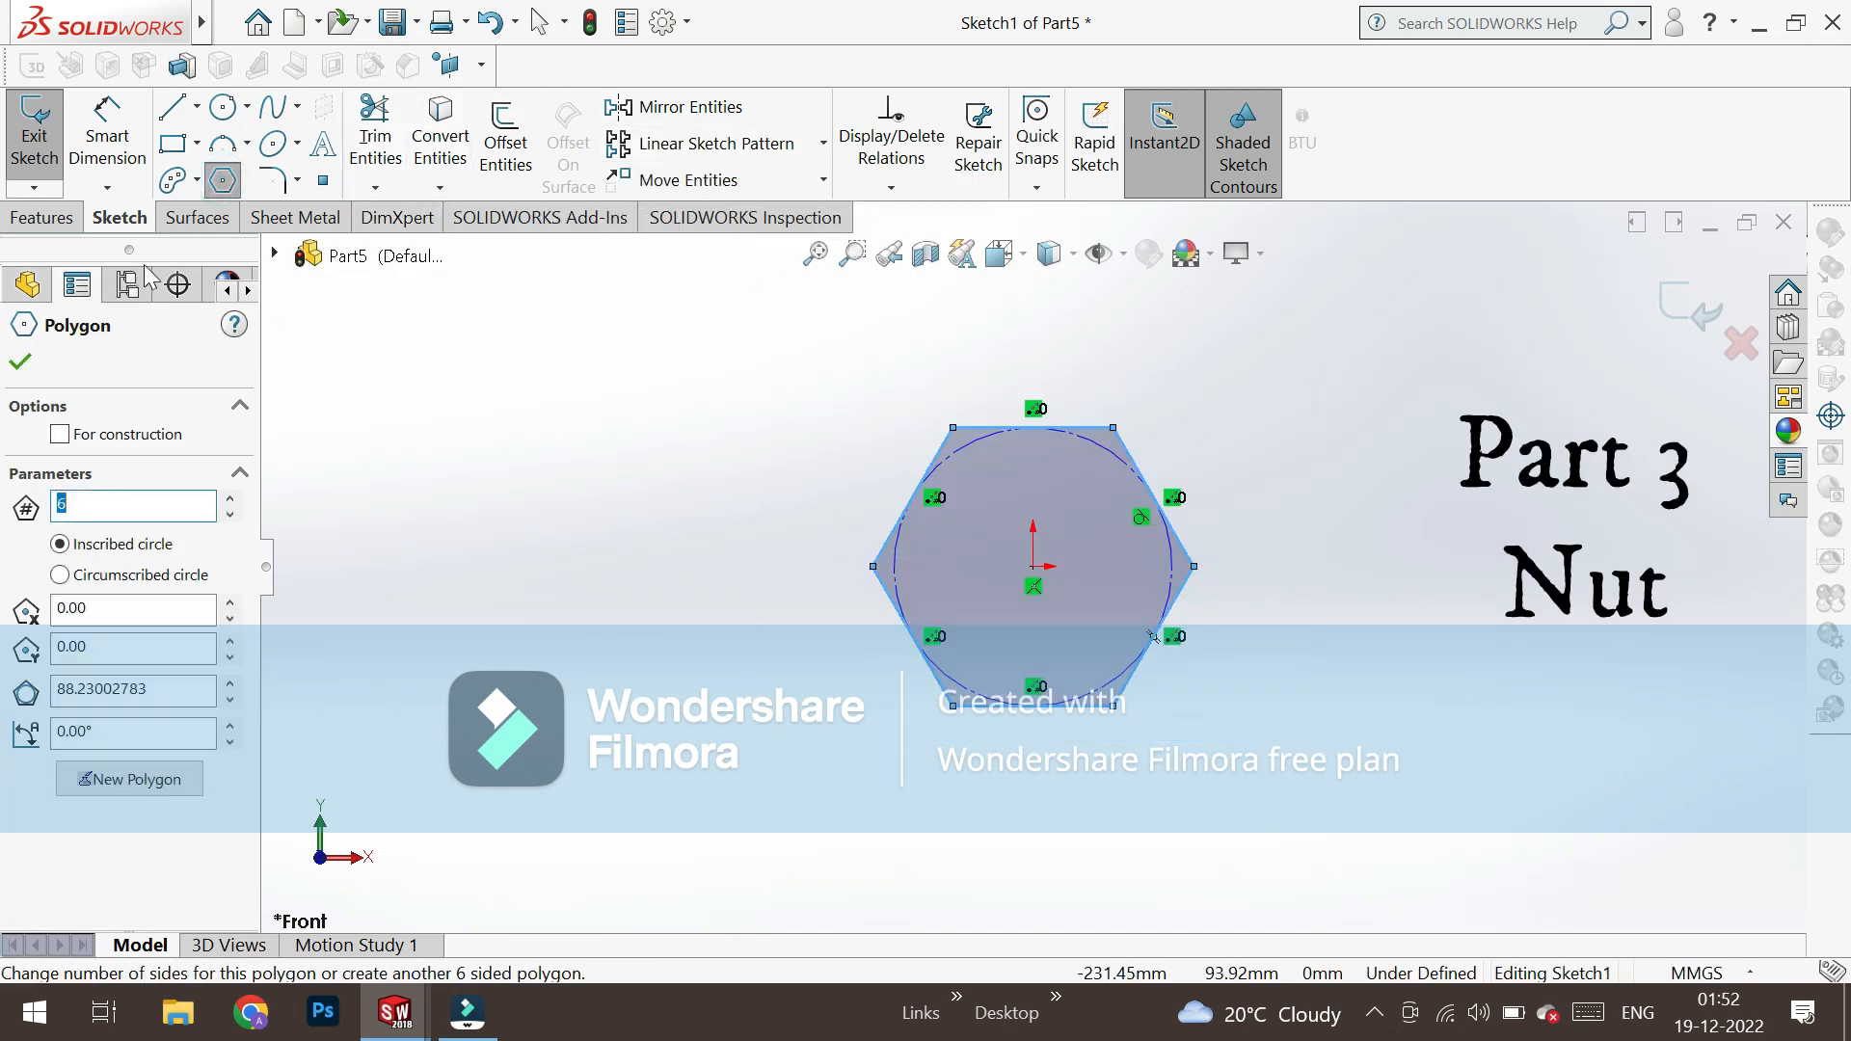
key("Escape")
left_click(983, 427)
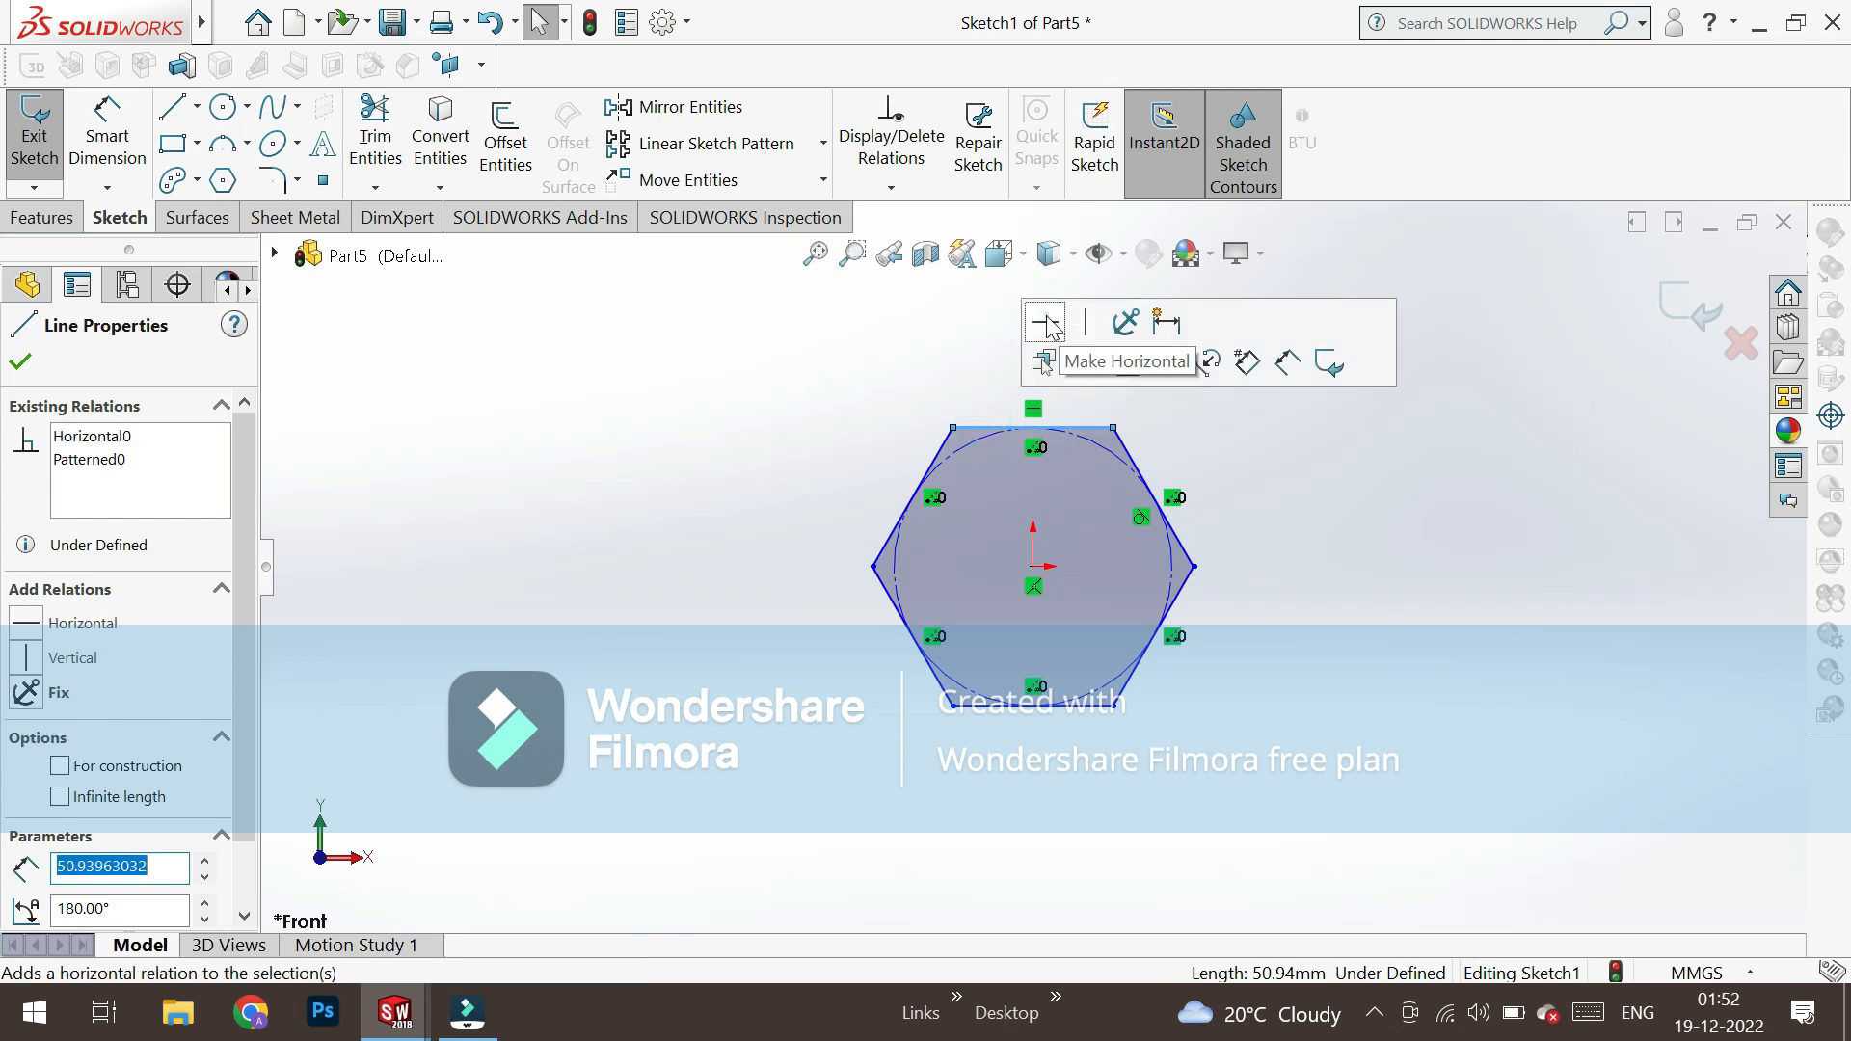
left_click(1049, 325)
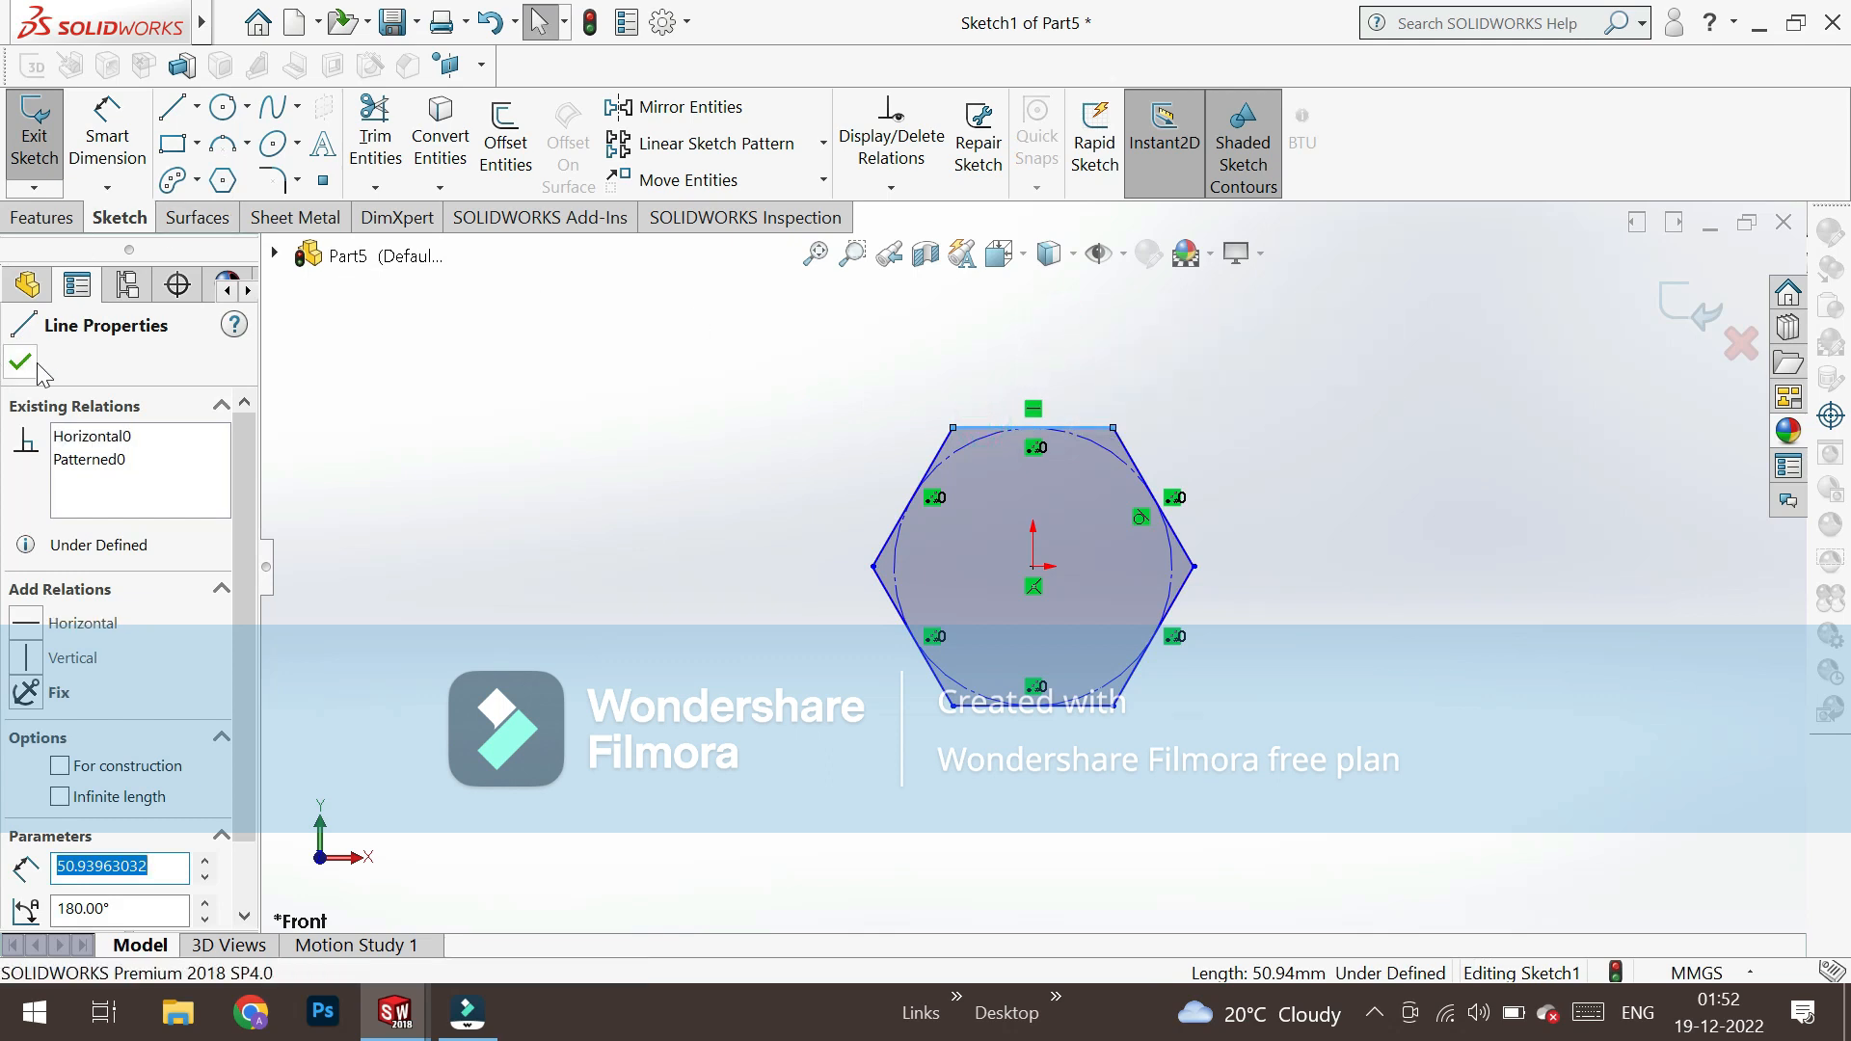
Dimension the distance between two opposite slanted sides of the hexagon to 40 mm.
left_click(76, 154)
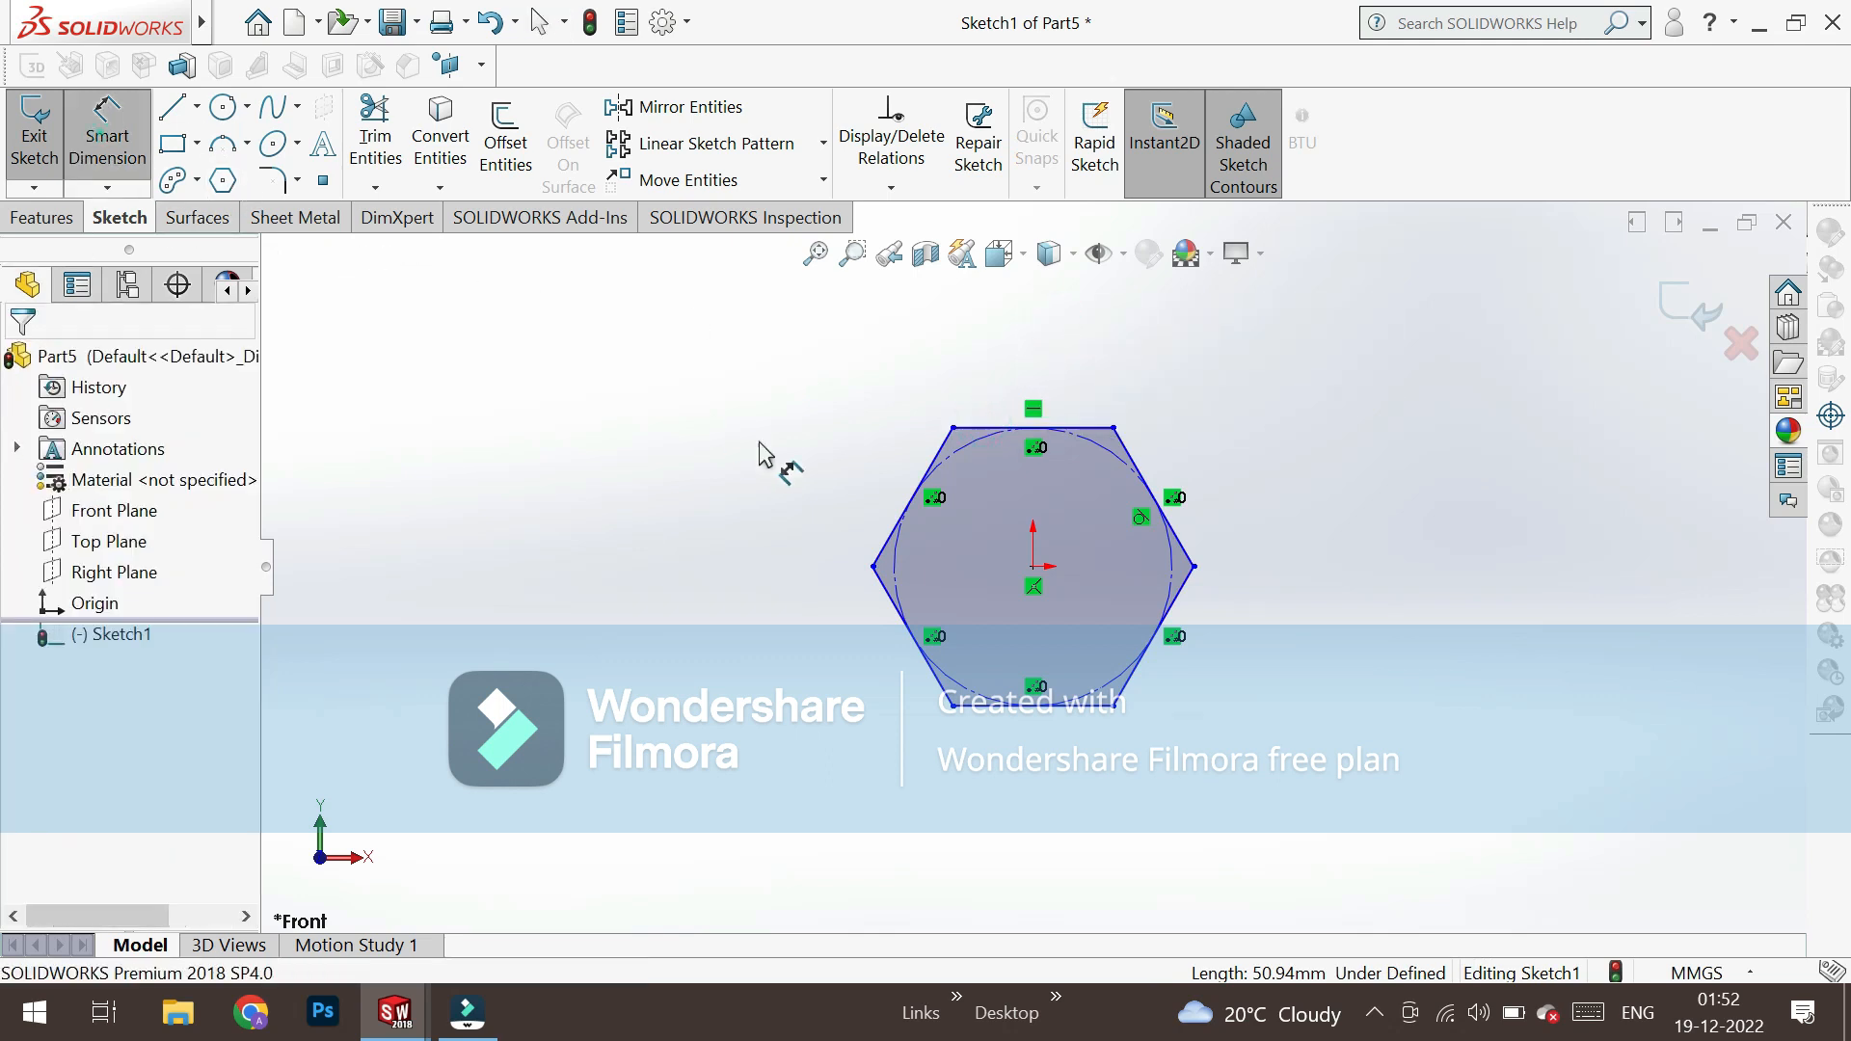
left_click(911, 646)
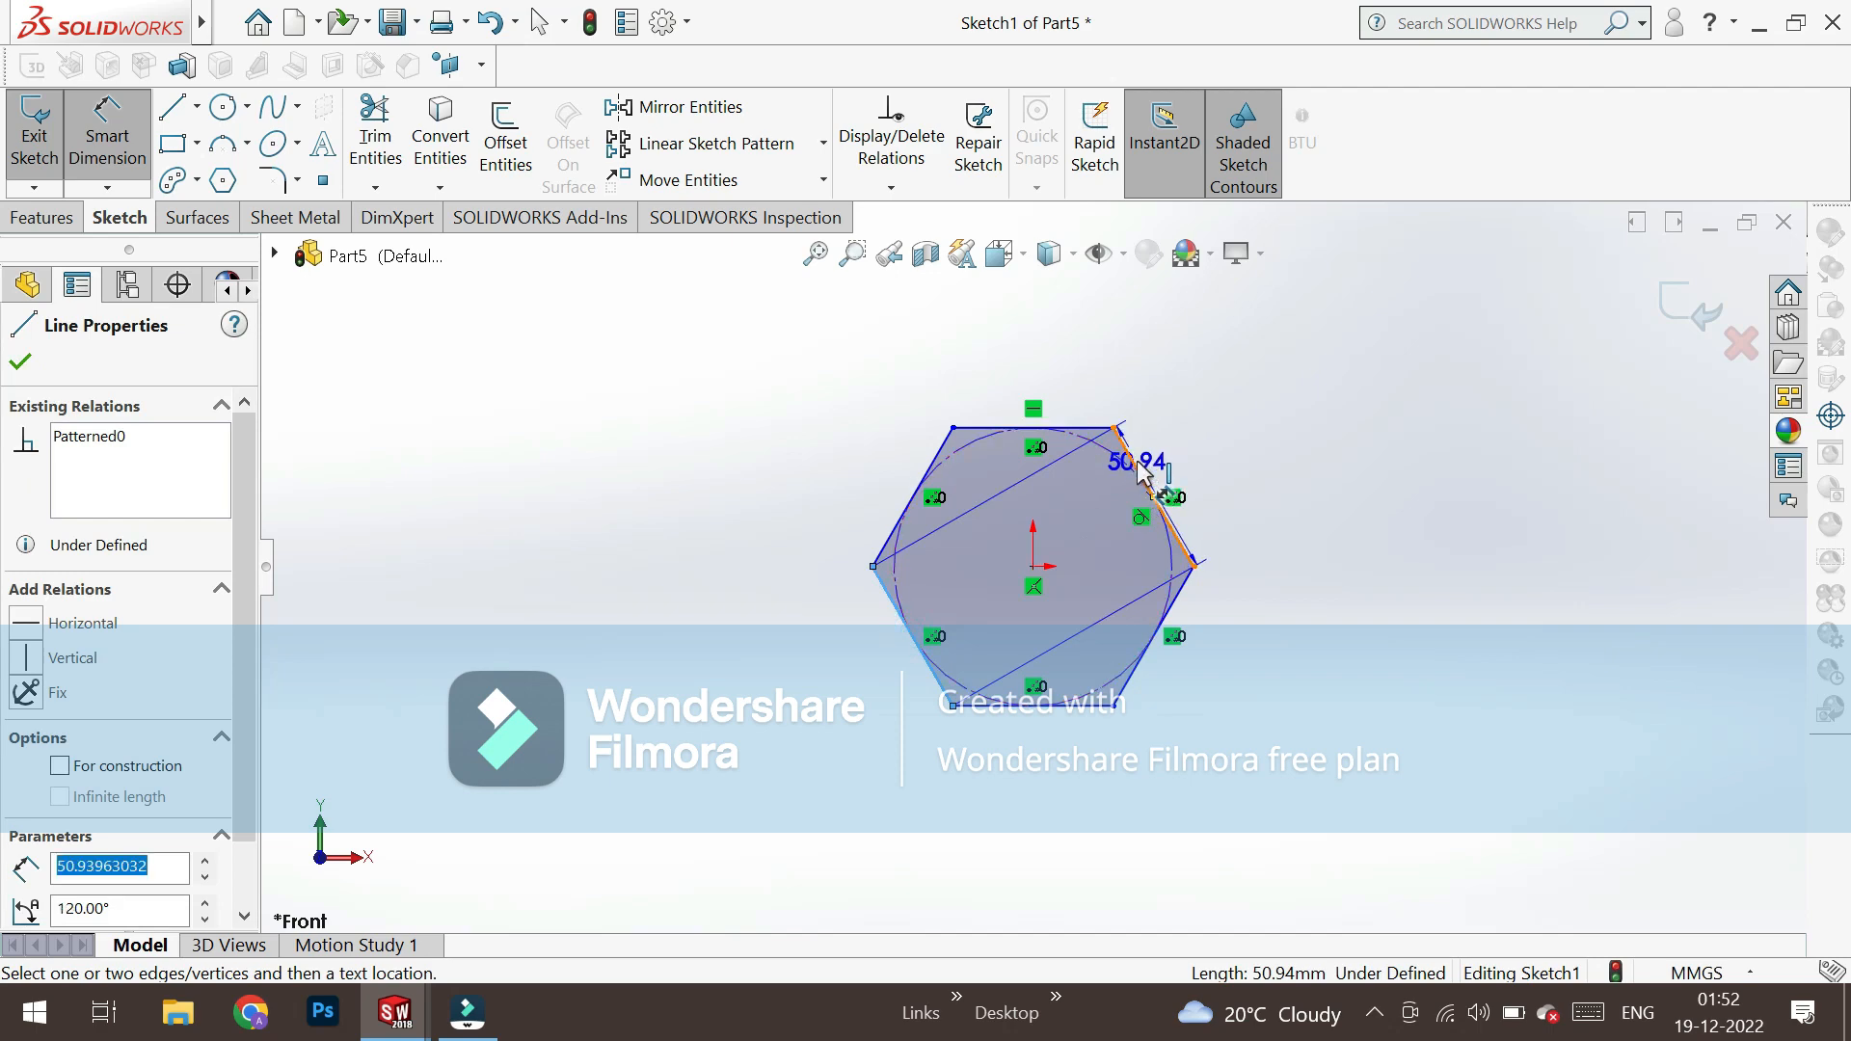
left_click(829, 397)
type("40")
key("Return")
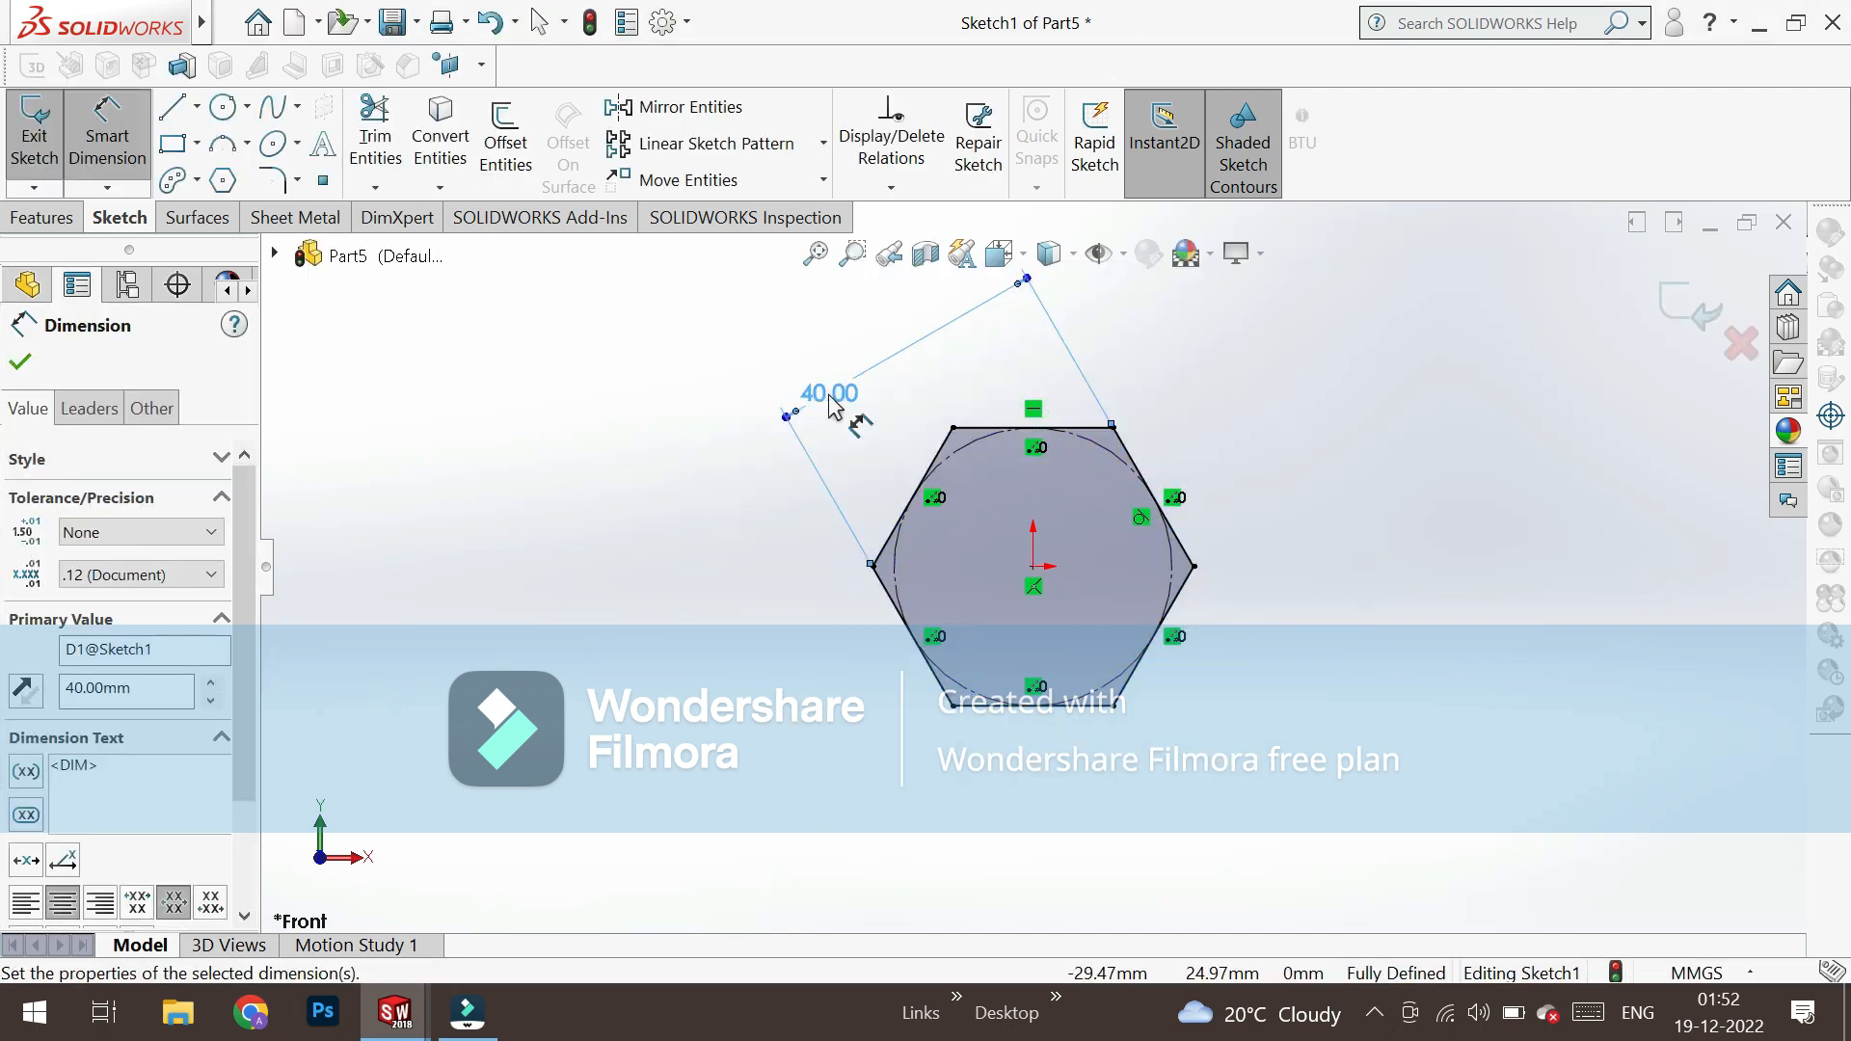
Extrude the hexagon into a solid nut body with a Blind depth of 18 mm.
left_click(42, 217)
left_click(47, 145)
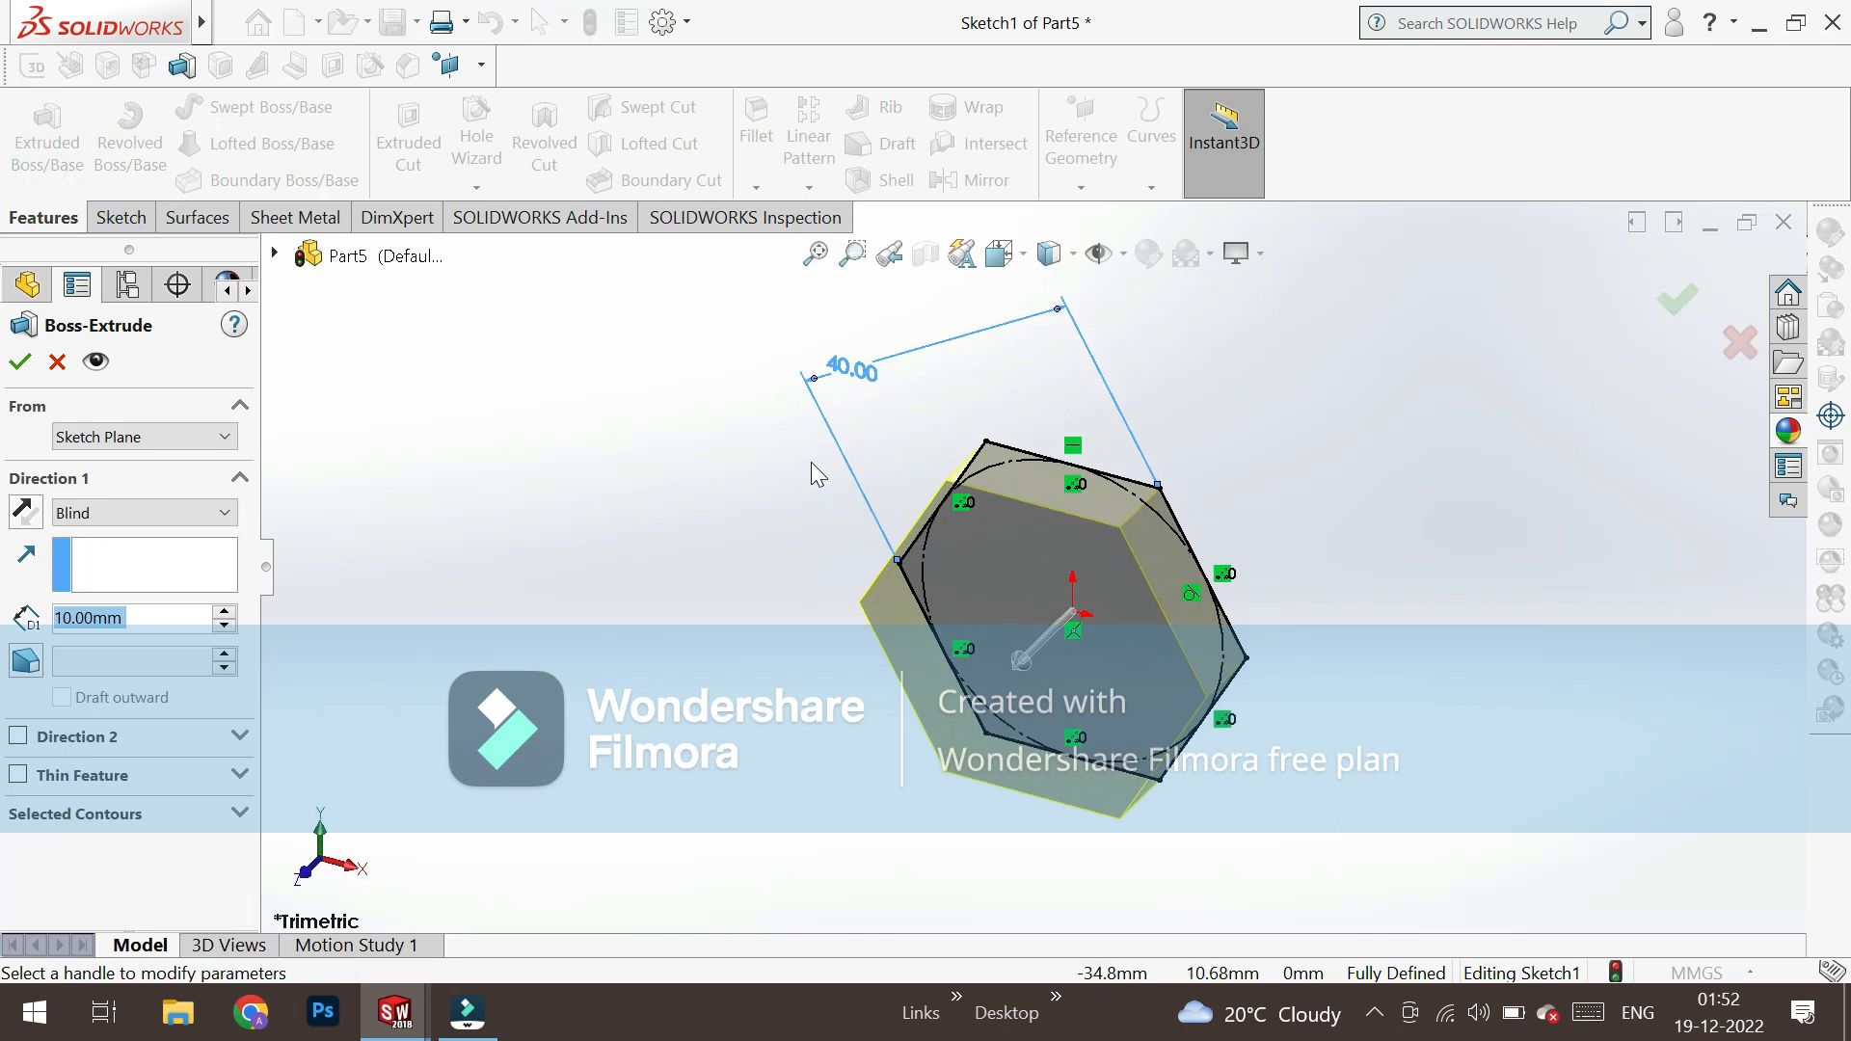
middle_click_drag(886, 412, 849, 578)
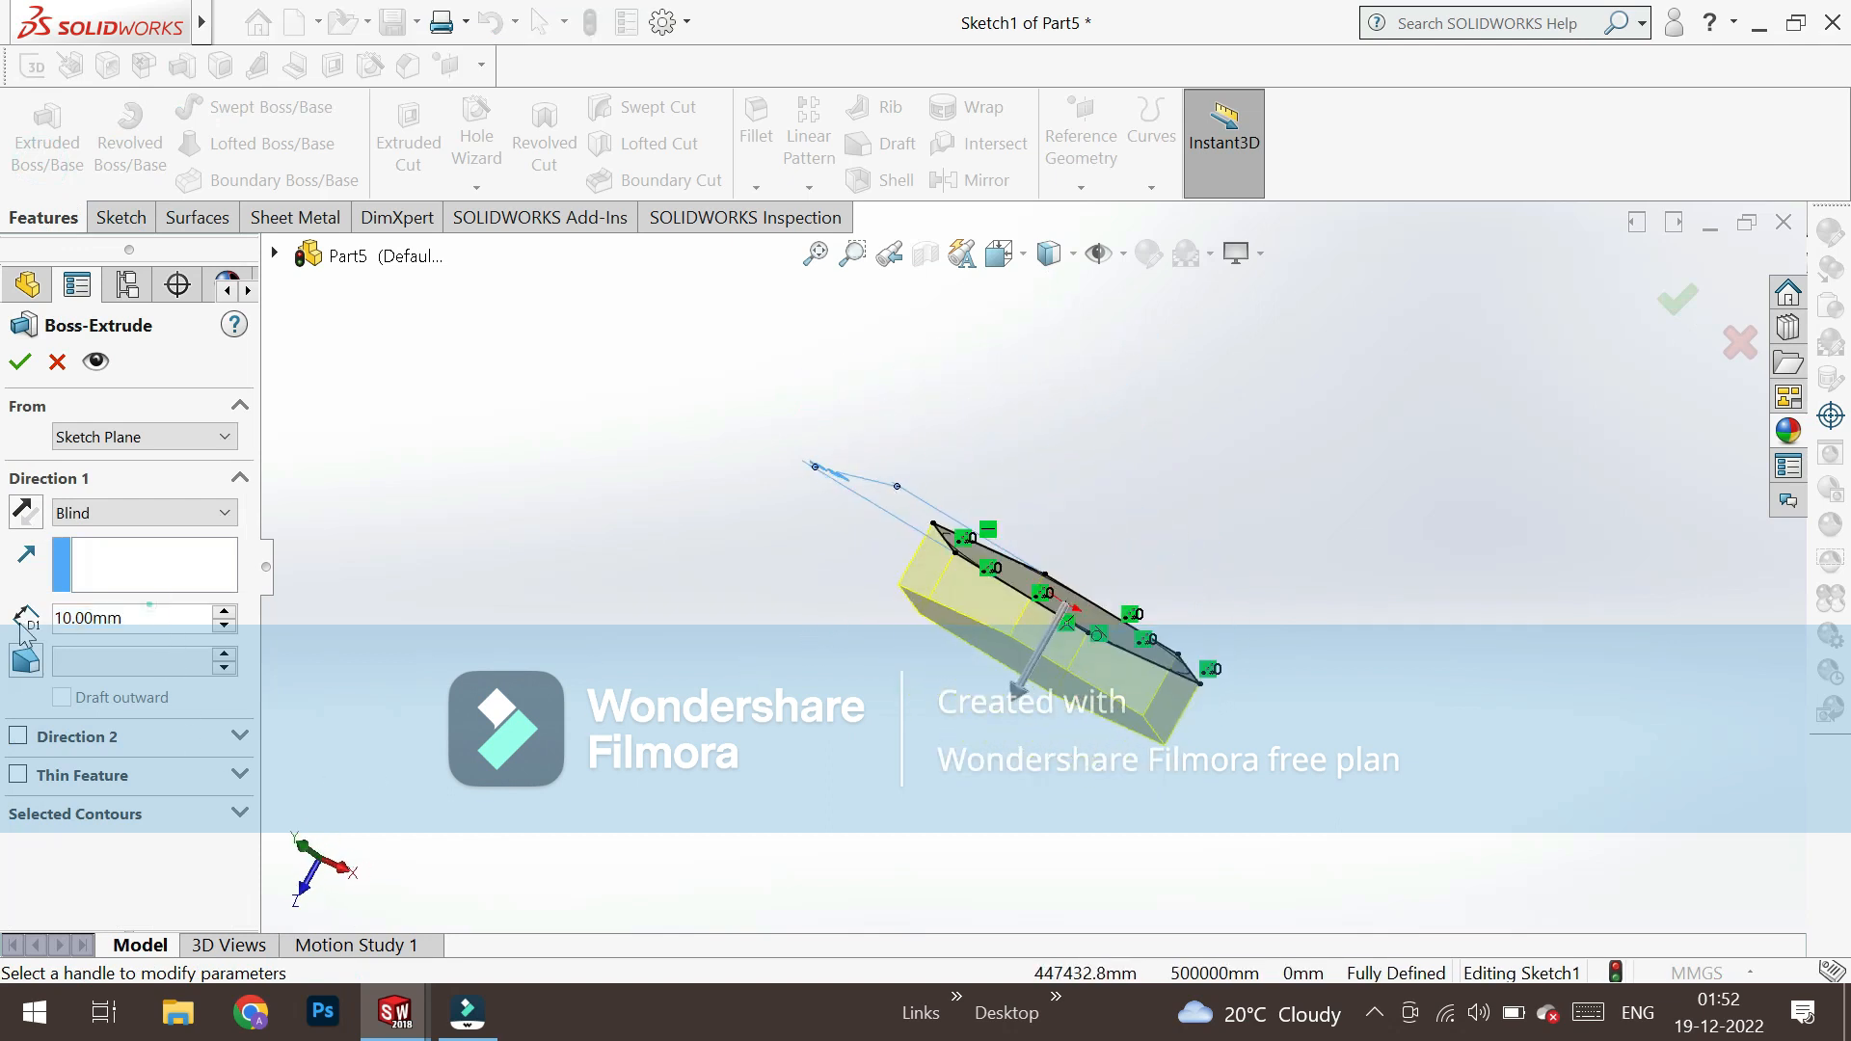
type("18")
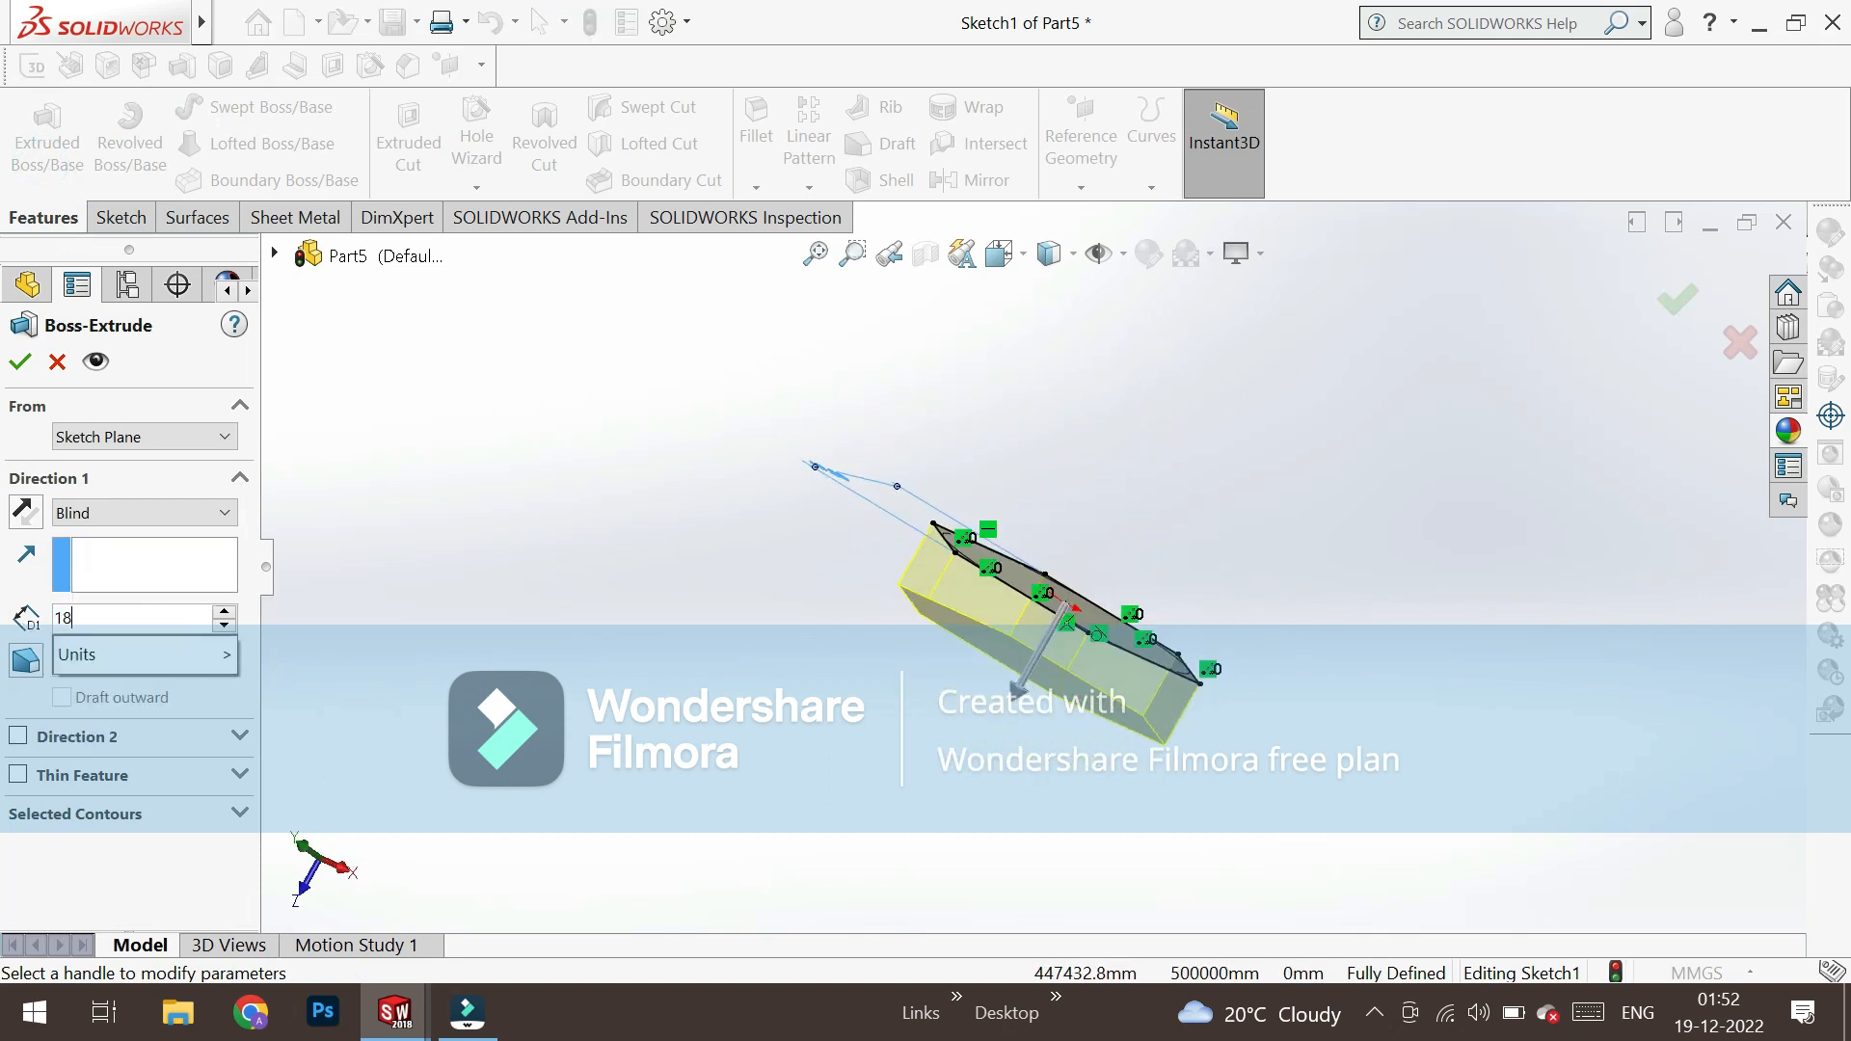
key("Return")
left_click(21, 366)
Edit the nut body's extrusion and change its end condition to Mid Plane.
left_click(761, 564)
middle_click_drag(765, 563, 675, 791)
left_click(114, 636)
left_click(130, 571)
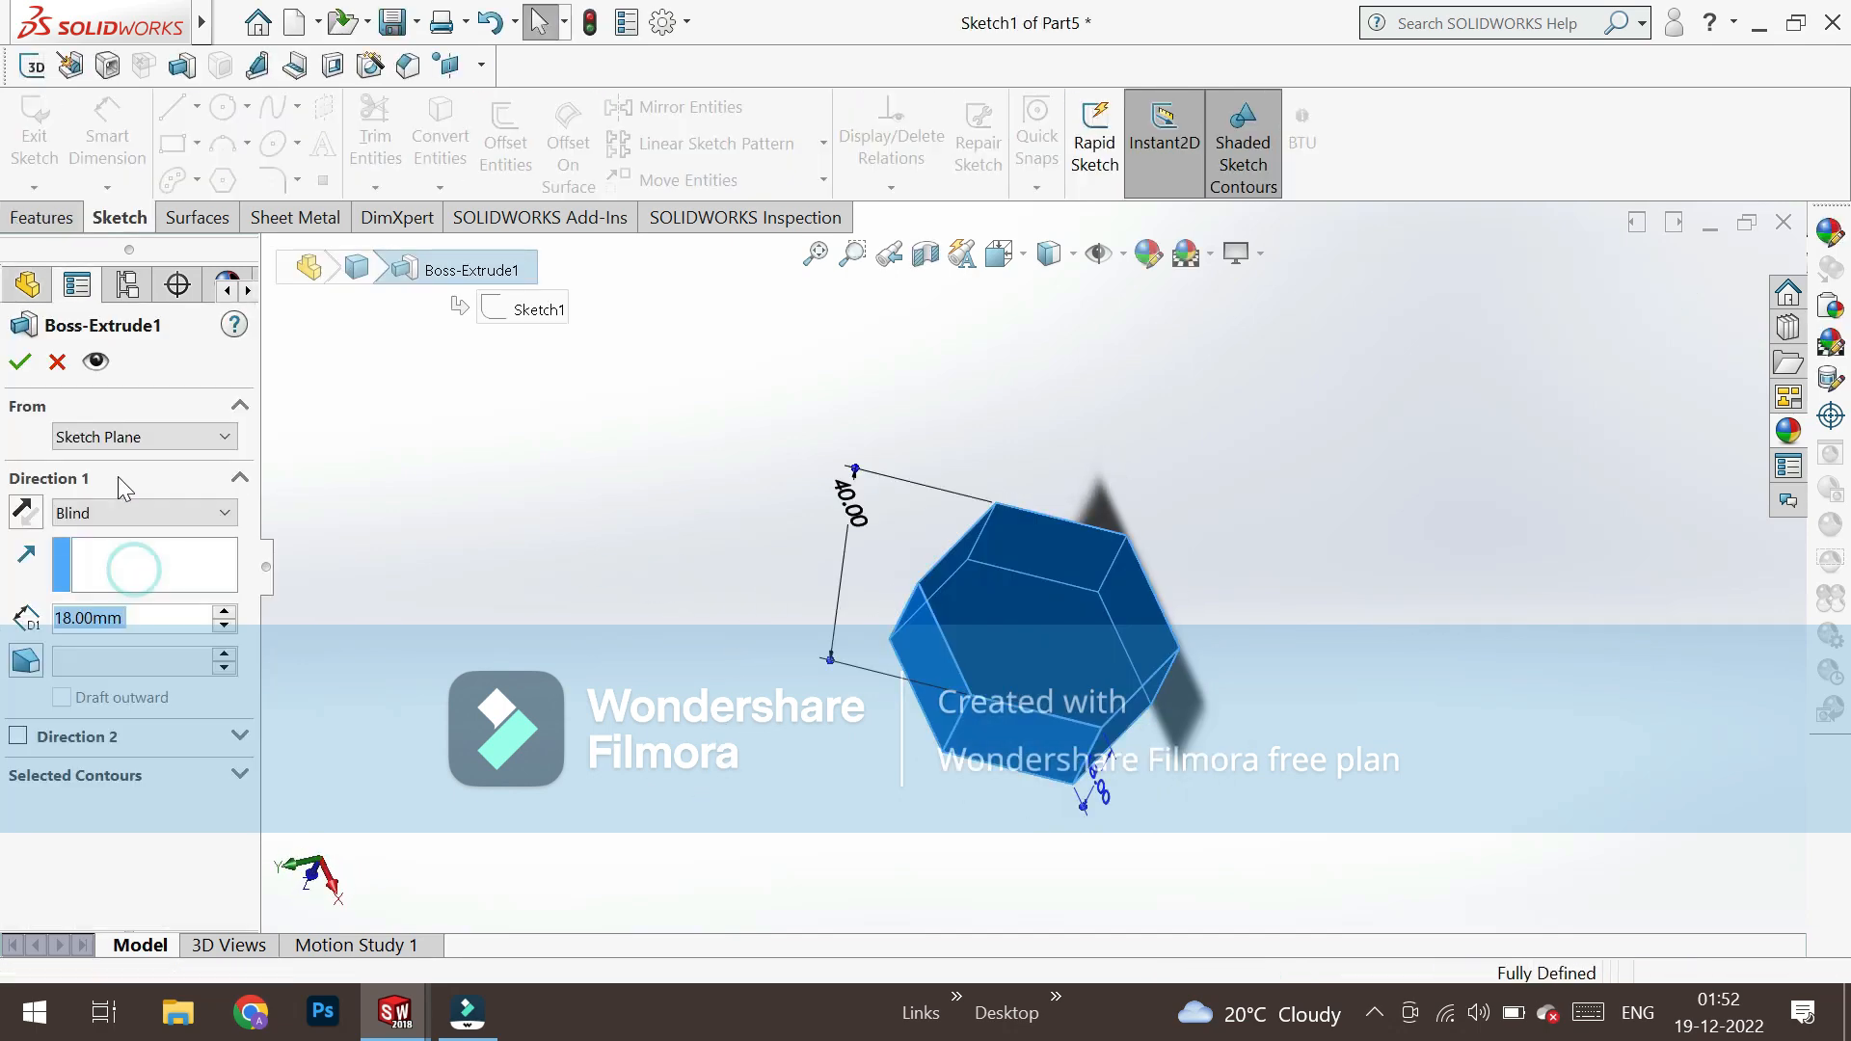
left_click(86, 515)
left_click(104, 638)
left_click(20, 361)
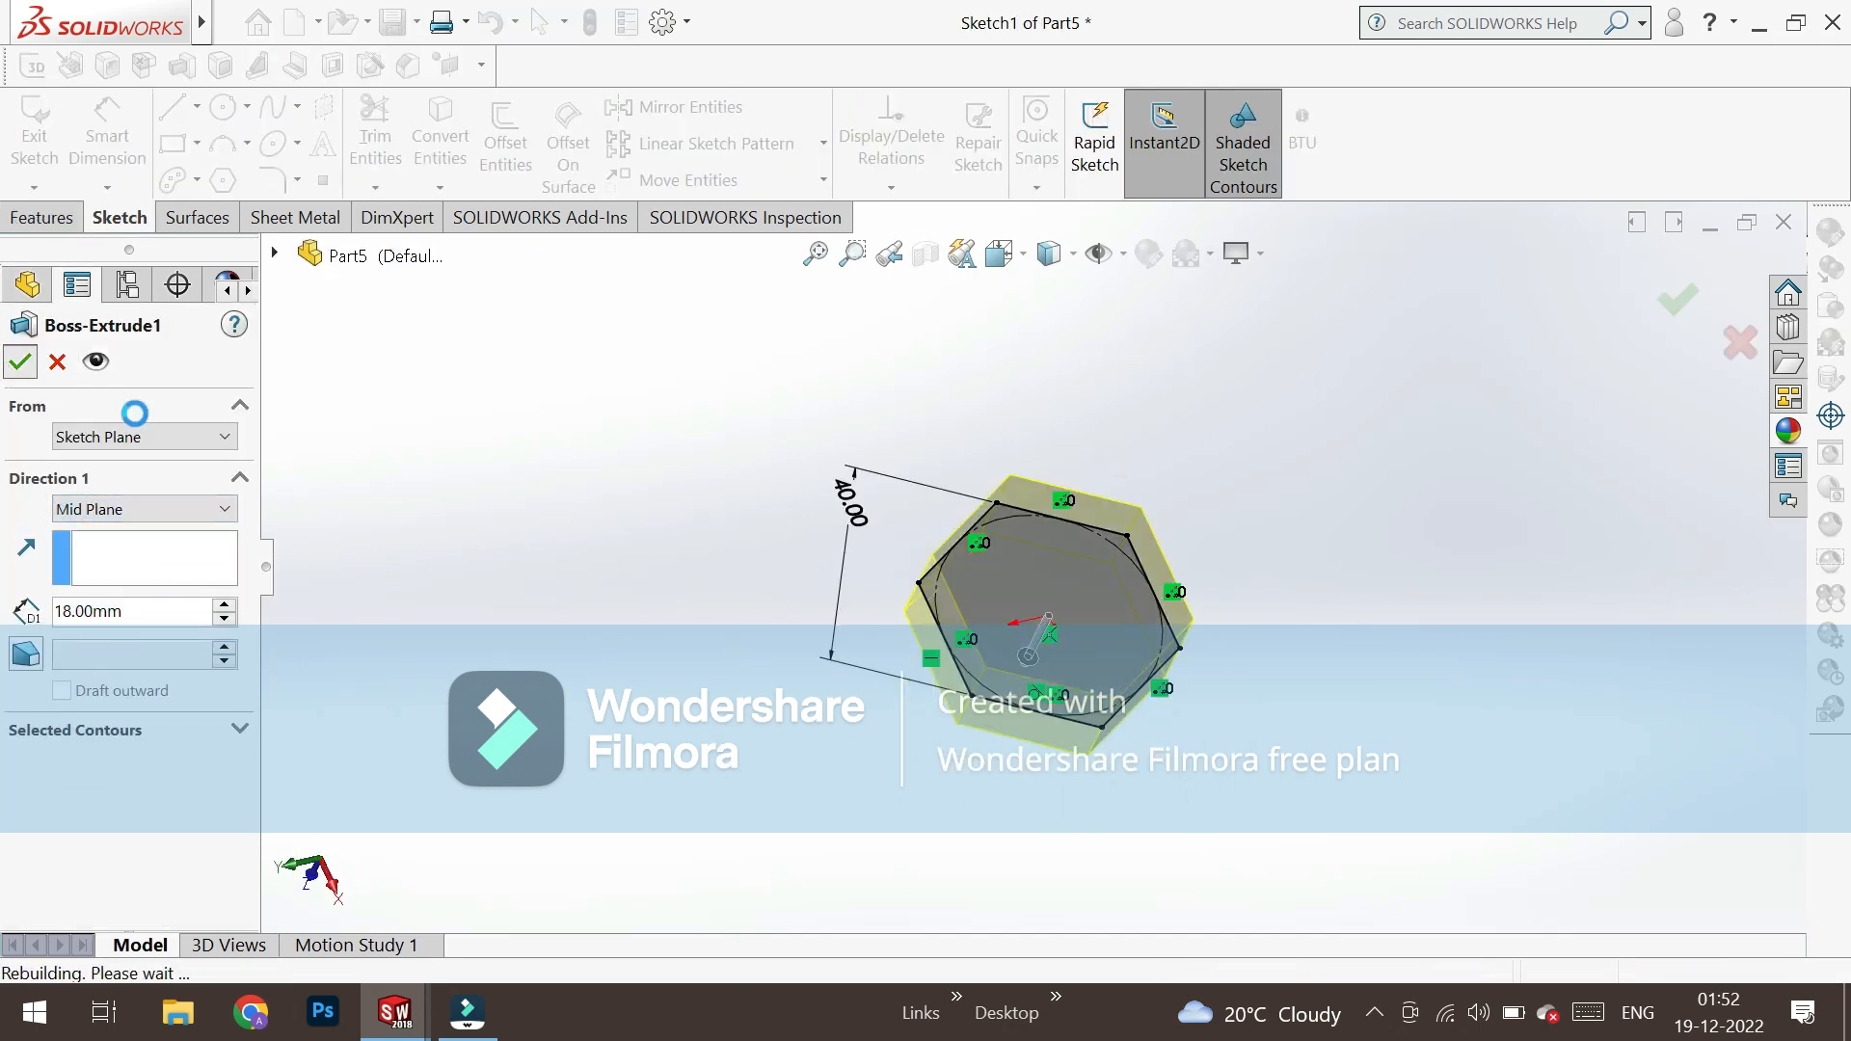
Sketch a circle of 20 mm radius on one hexagonal face of the nut, centred on the origin and reaching the flat sides.
mouse_move(731, 636)
middle_mouse_down()
mouse_move(758, 496)
mouse_move(1076, 536)
middle_mouse_up()
left_click(1075, 536)
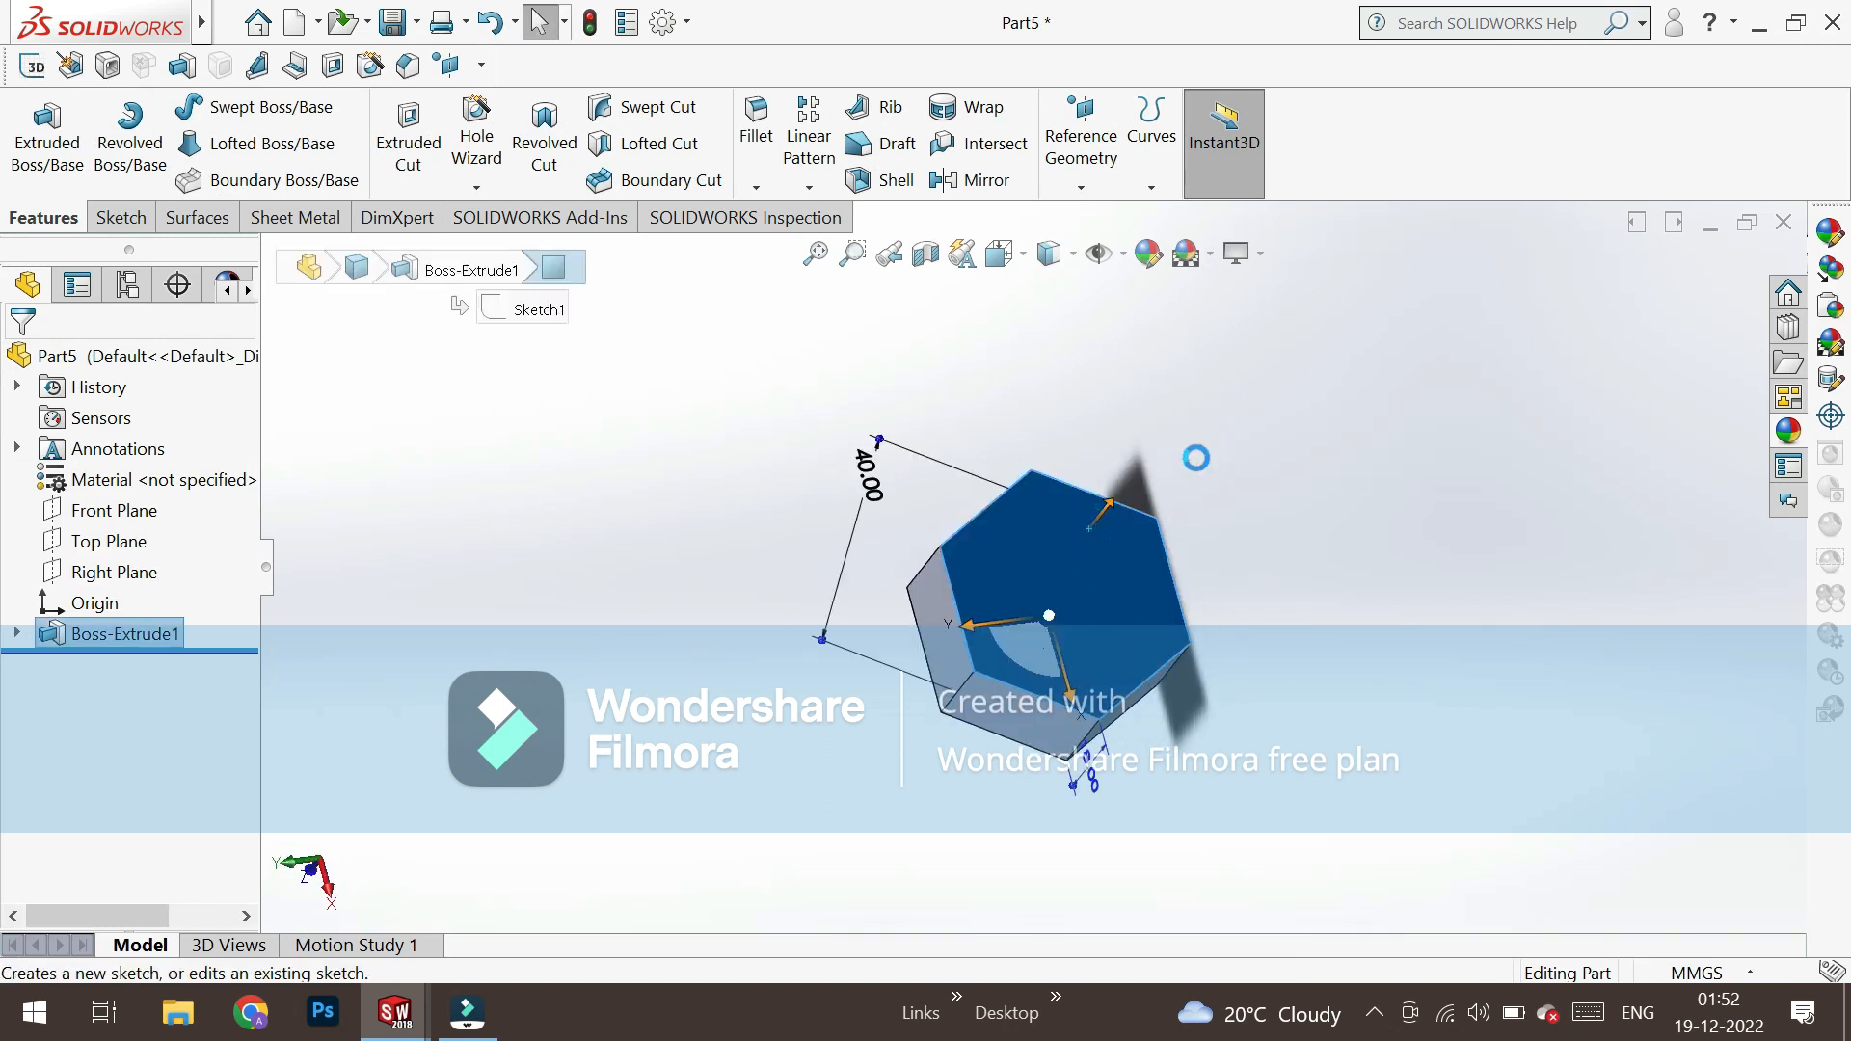
left_click(1202, 453)
left_click_drag(135, 675, 191, 647)
left_click(508, 589)
left_click(132, 669)
left_click(194, 631)
left_click(222, 107)
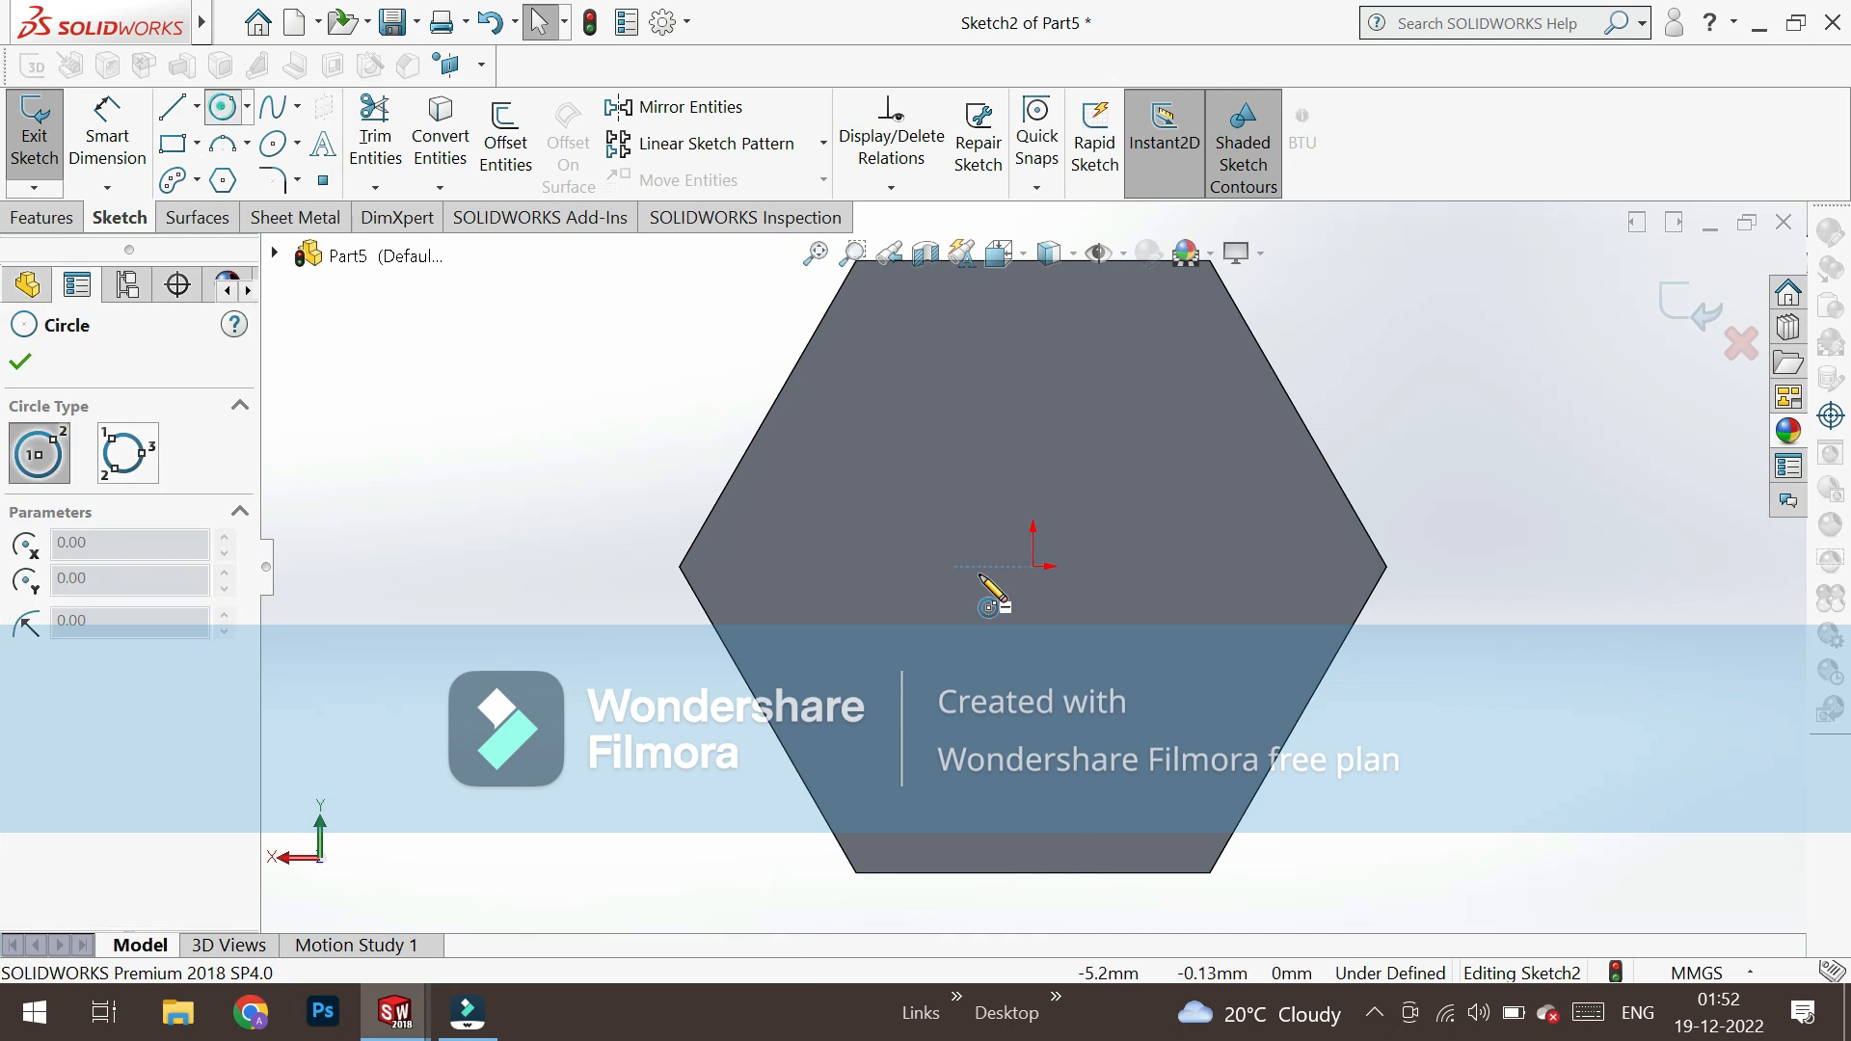
left_click(1033, 568)
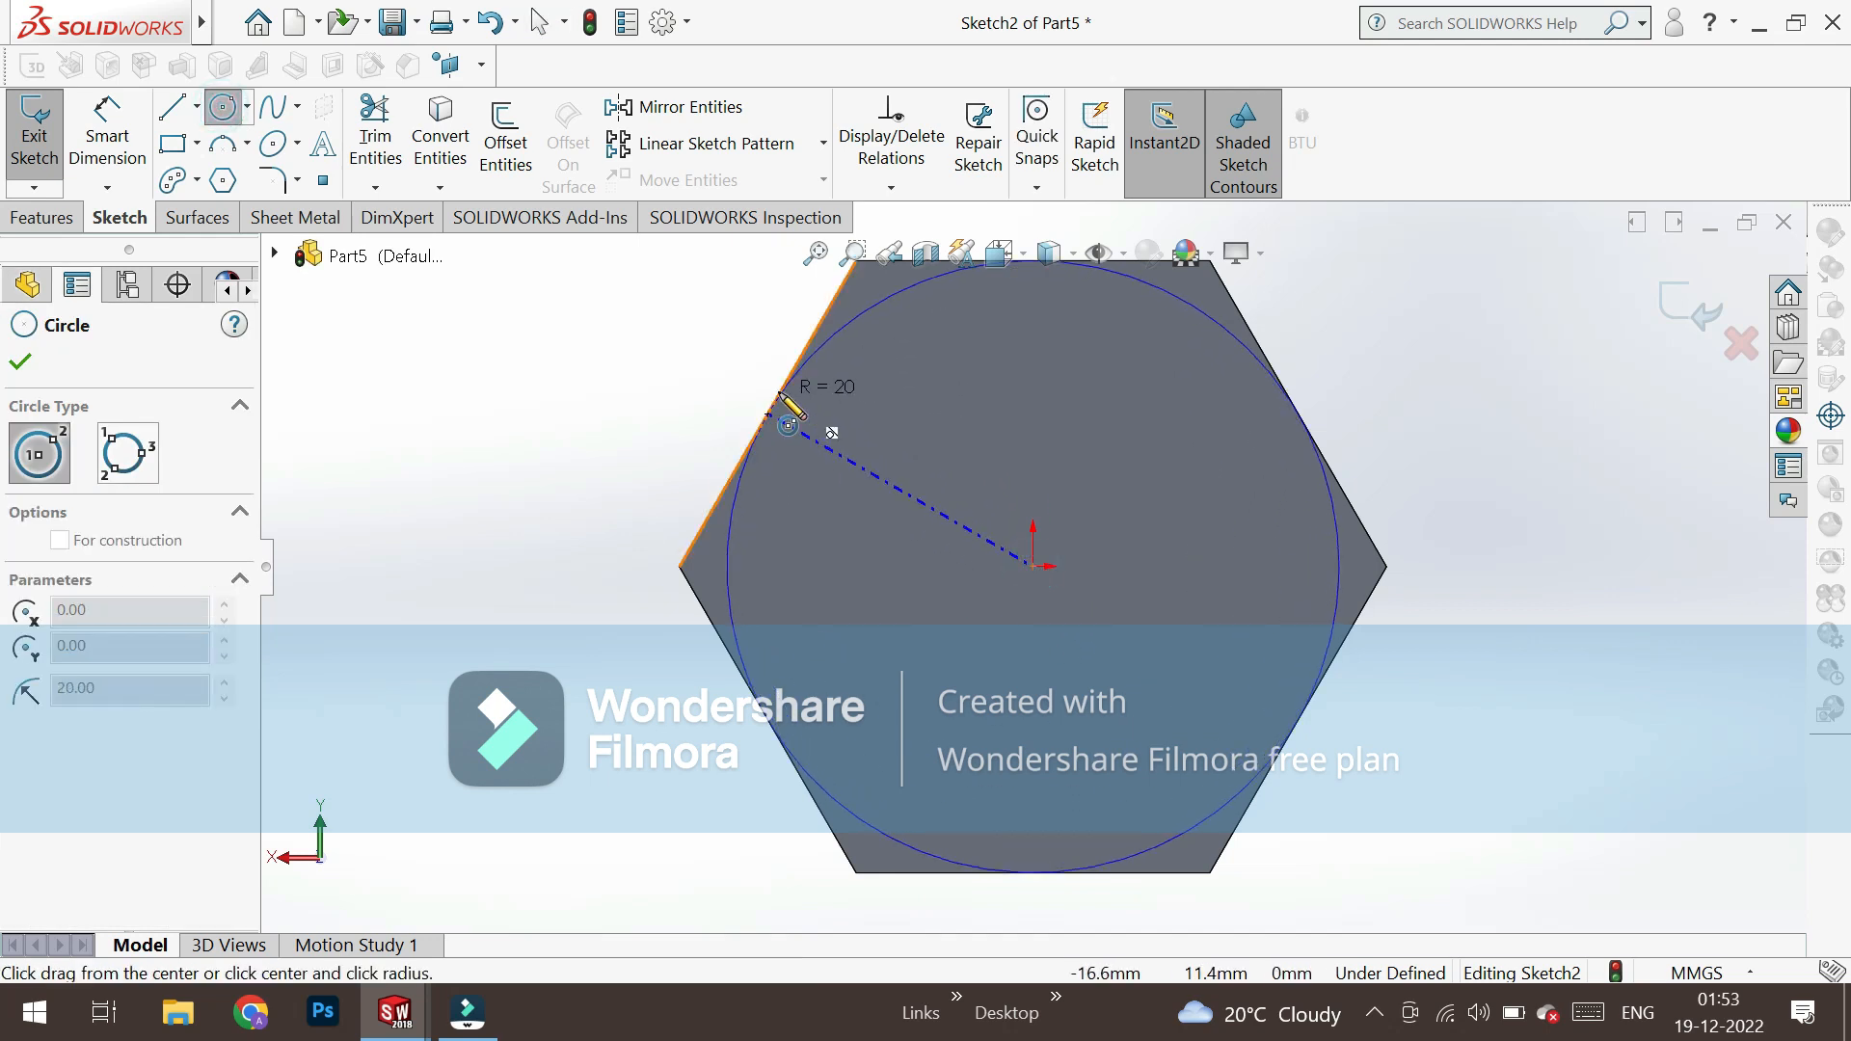
left_click(771, 414)
Cut away the nut's corners outside the circle with an 18 mm Blind Extruded Cut, side to cut flipped and 45 degree draft.
left_click(41, 217)
left_click(409, 144)
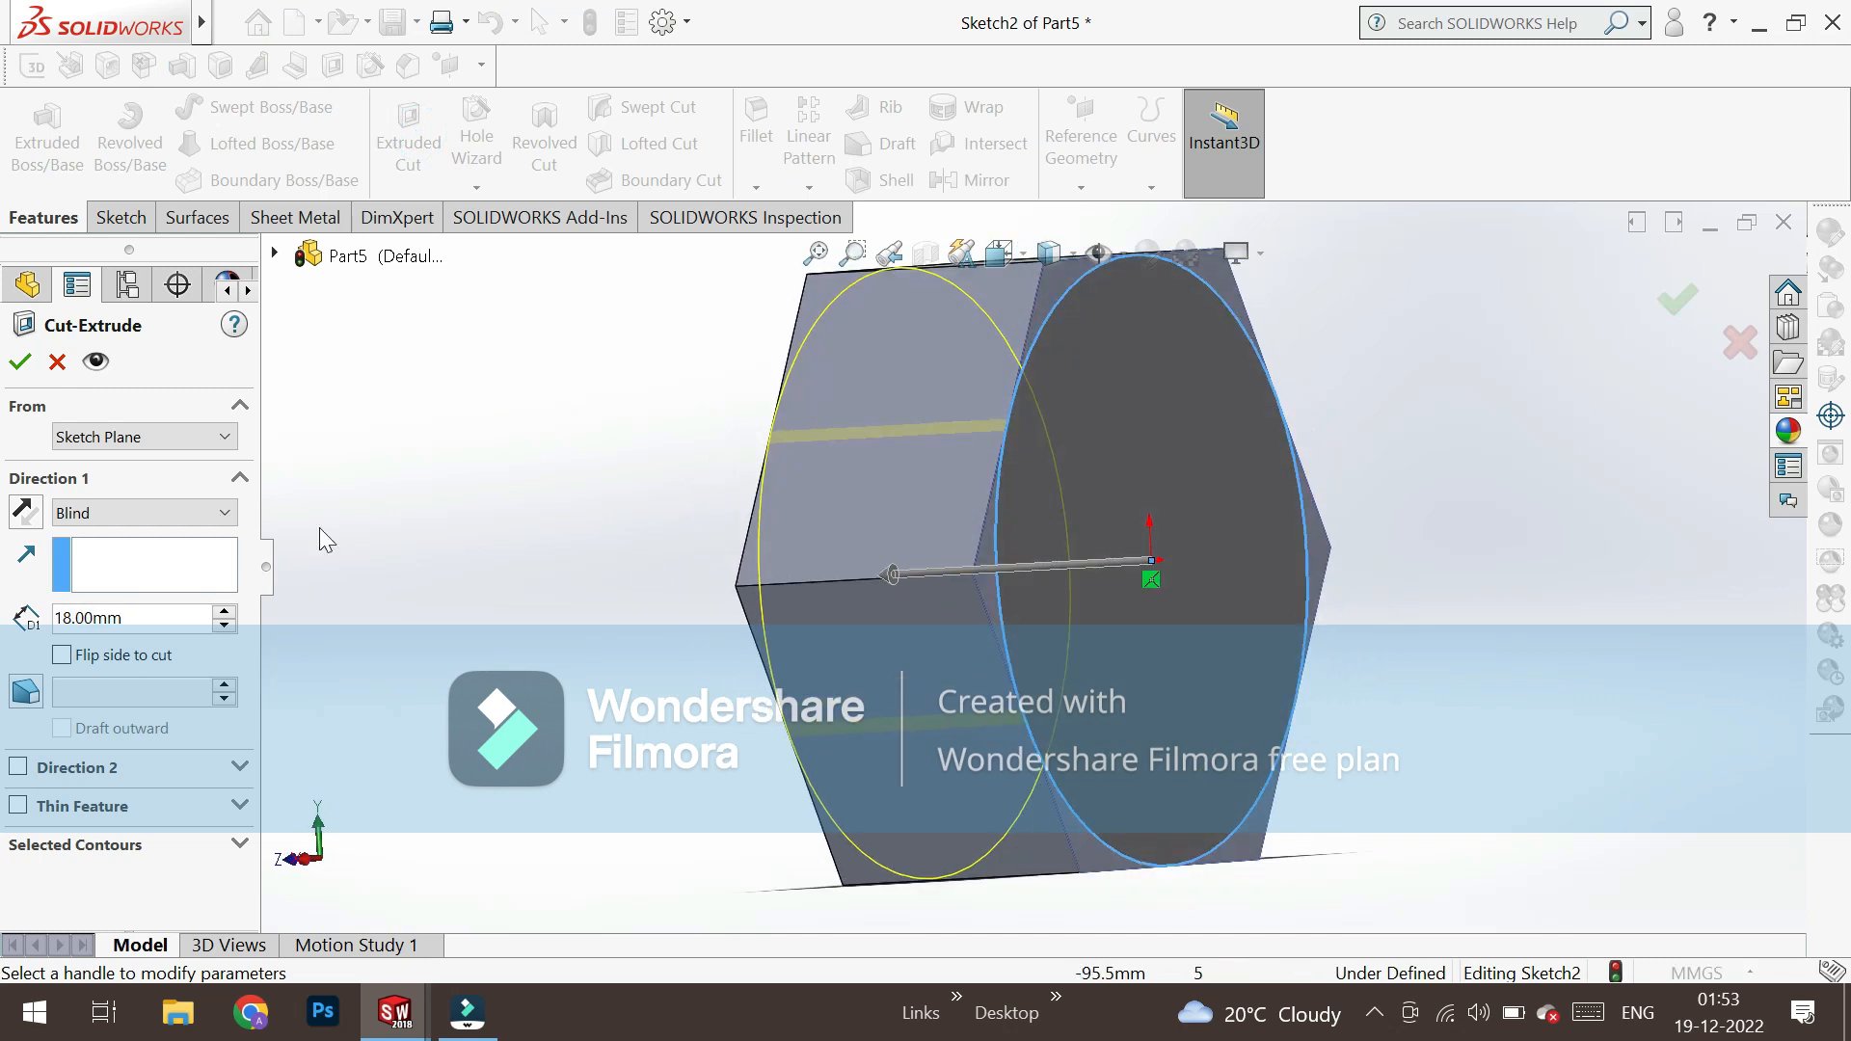
left_click(29, 691)
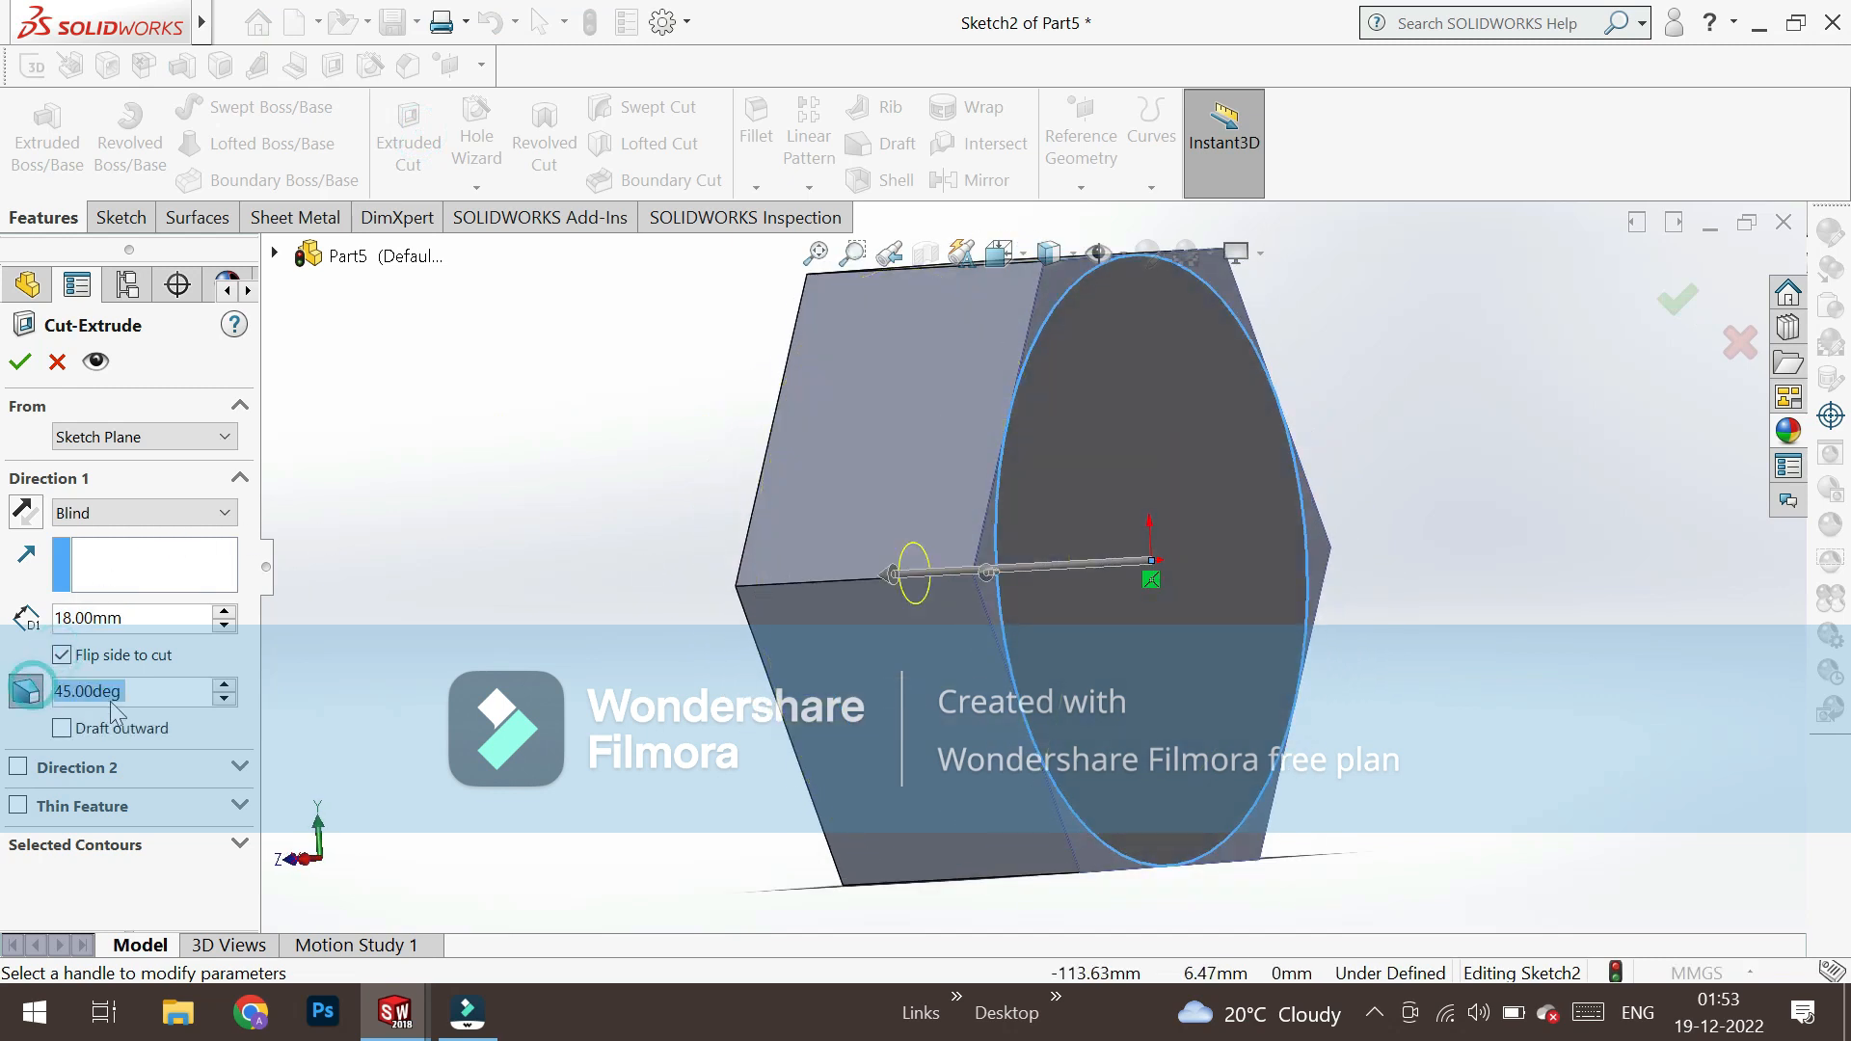
left_click(21, 363)
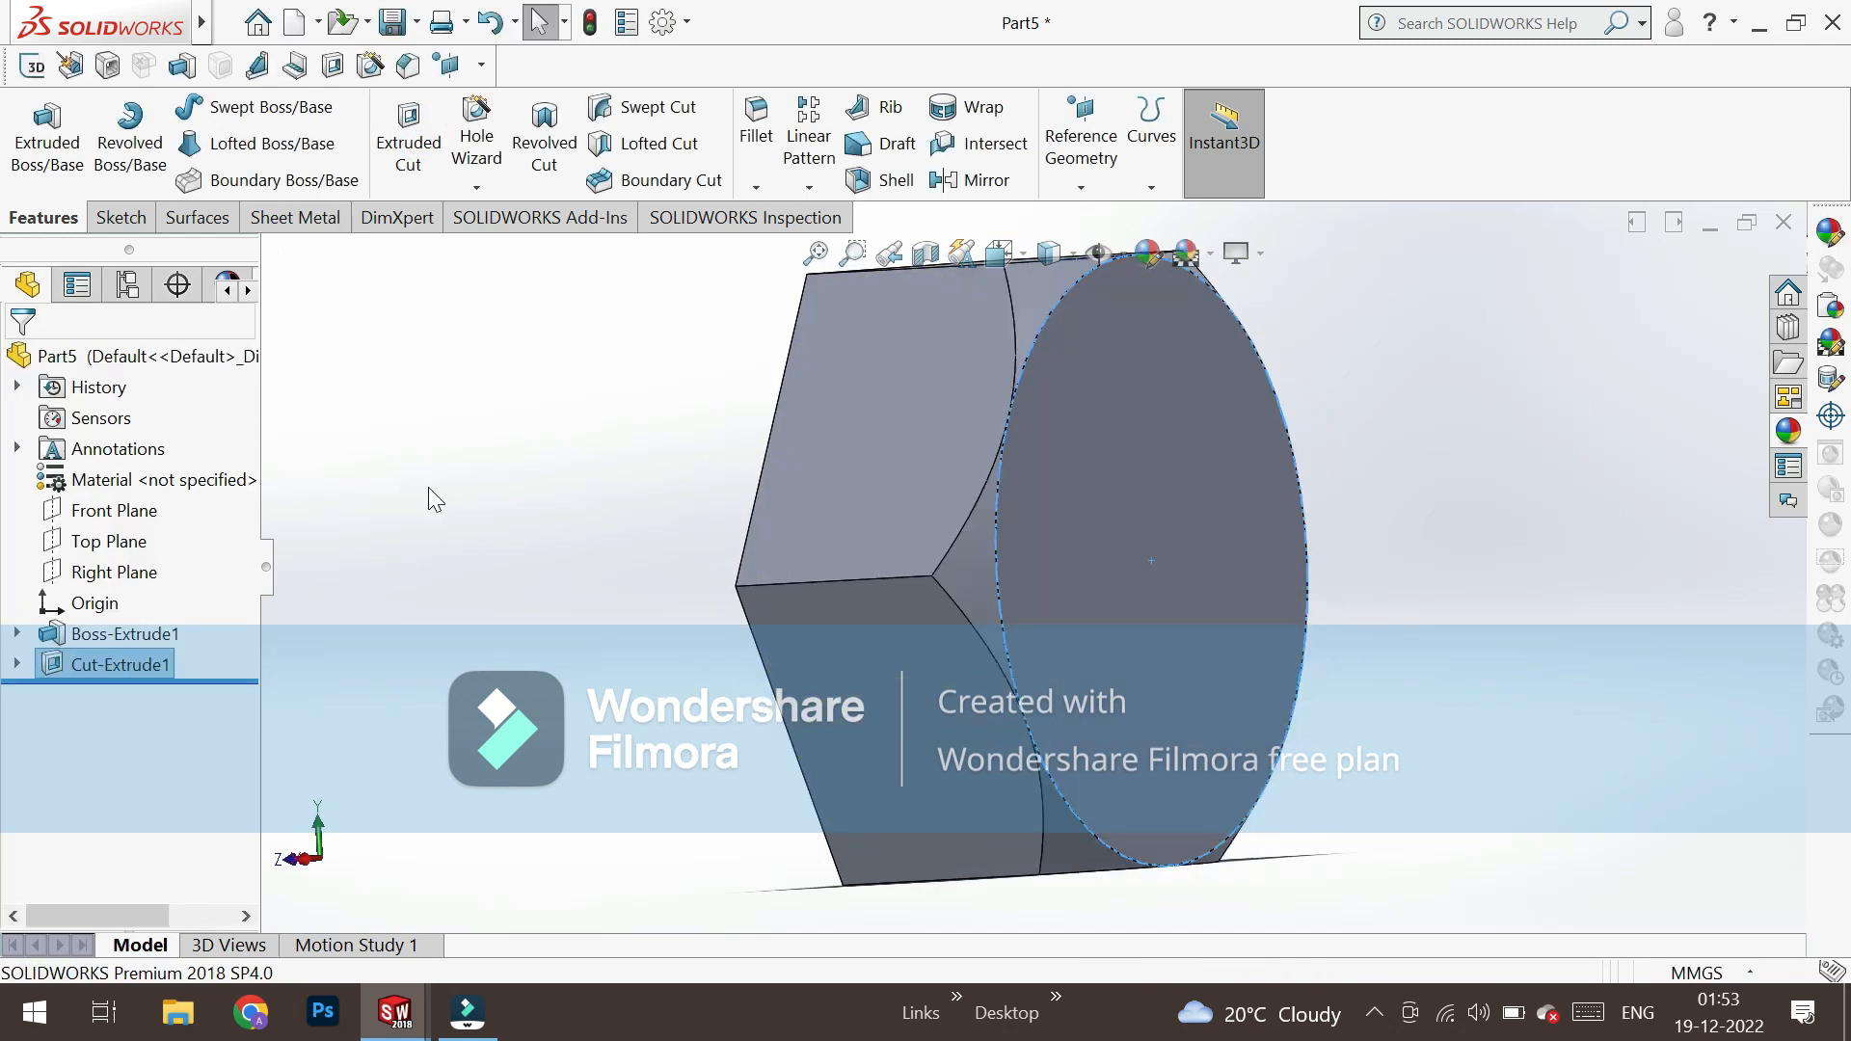
Mirror the nut's corner-trimming cut about the Front Plane onto the opposite hexagonal side.
middle_click_drag(681, 511, 626, 591)
scroll(1045, 600, "up", 5)
middle_click_drag(1045, 599, 827, 465)
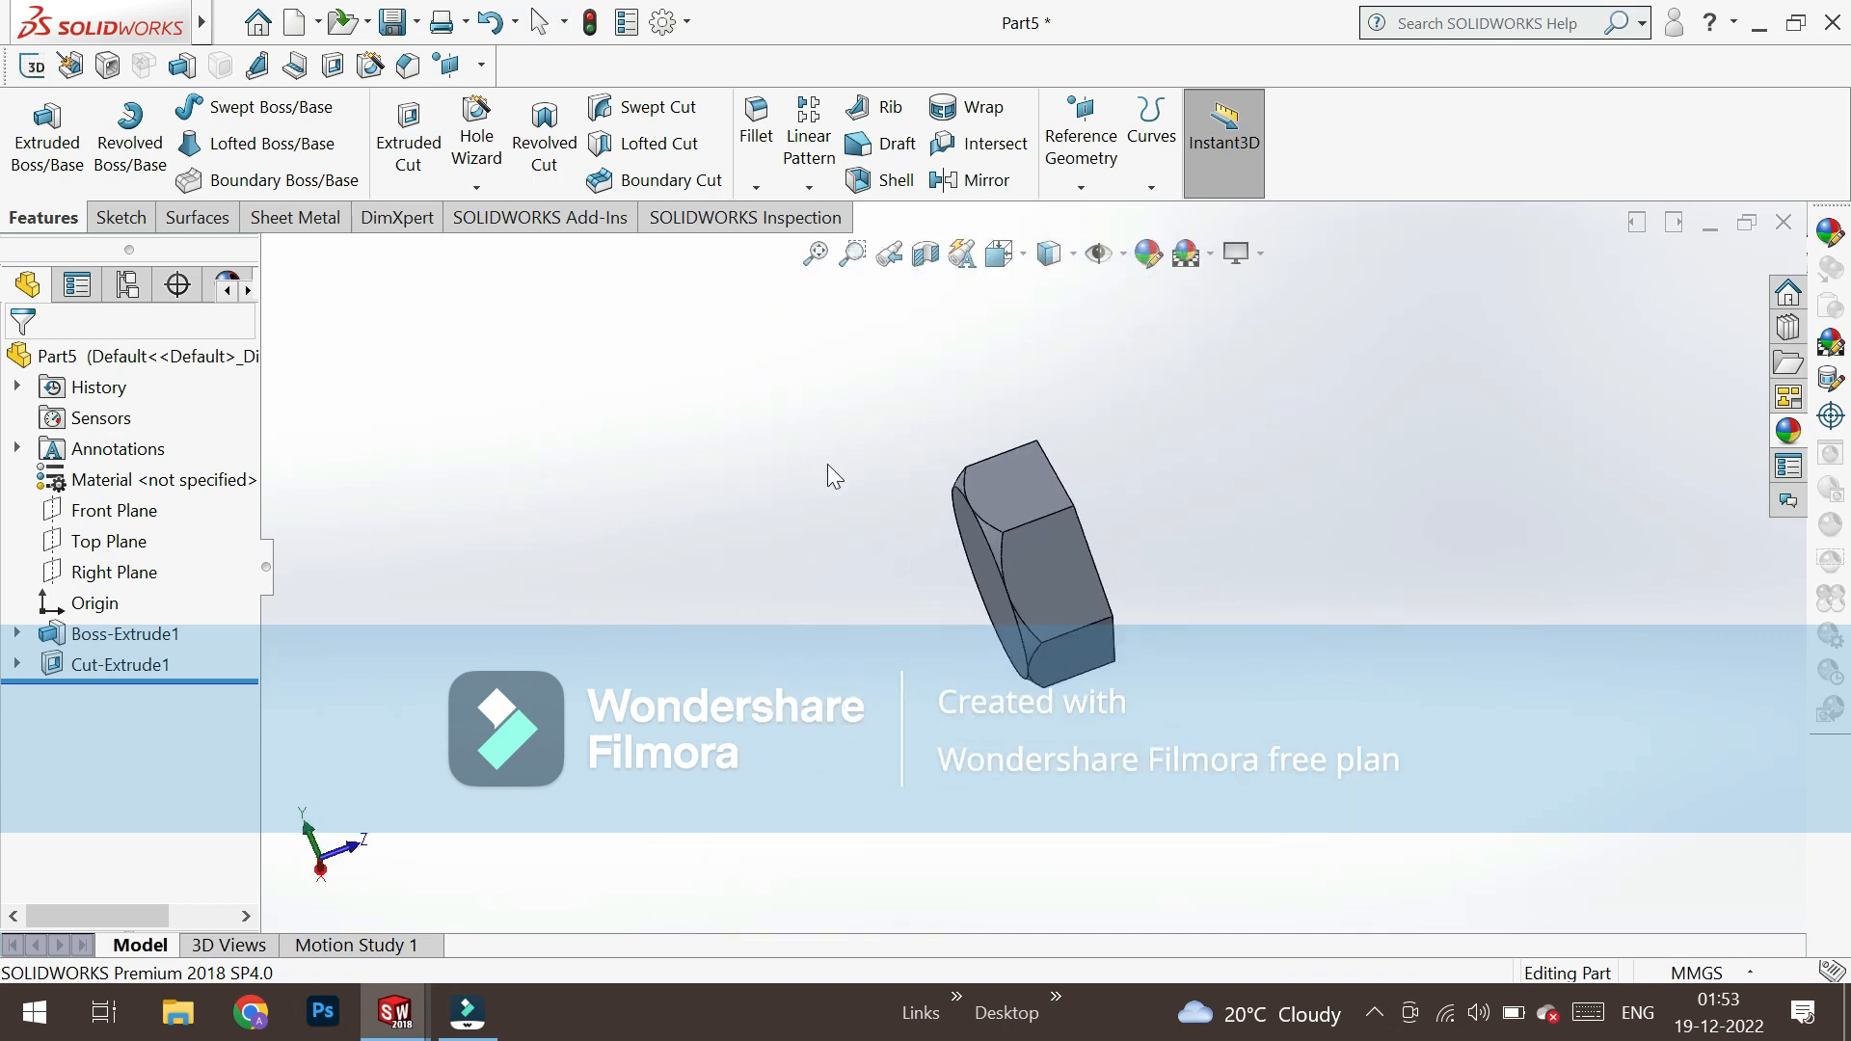
scroll(997, 545, "down", 3)
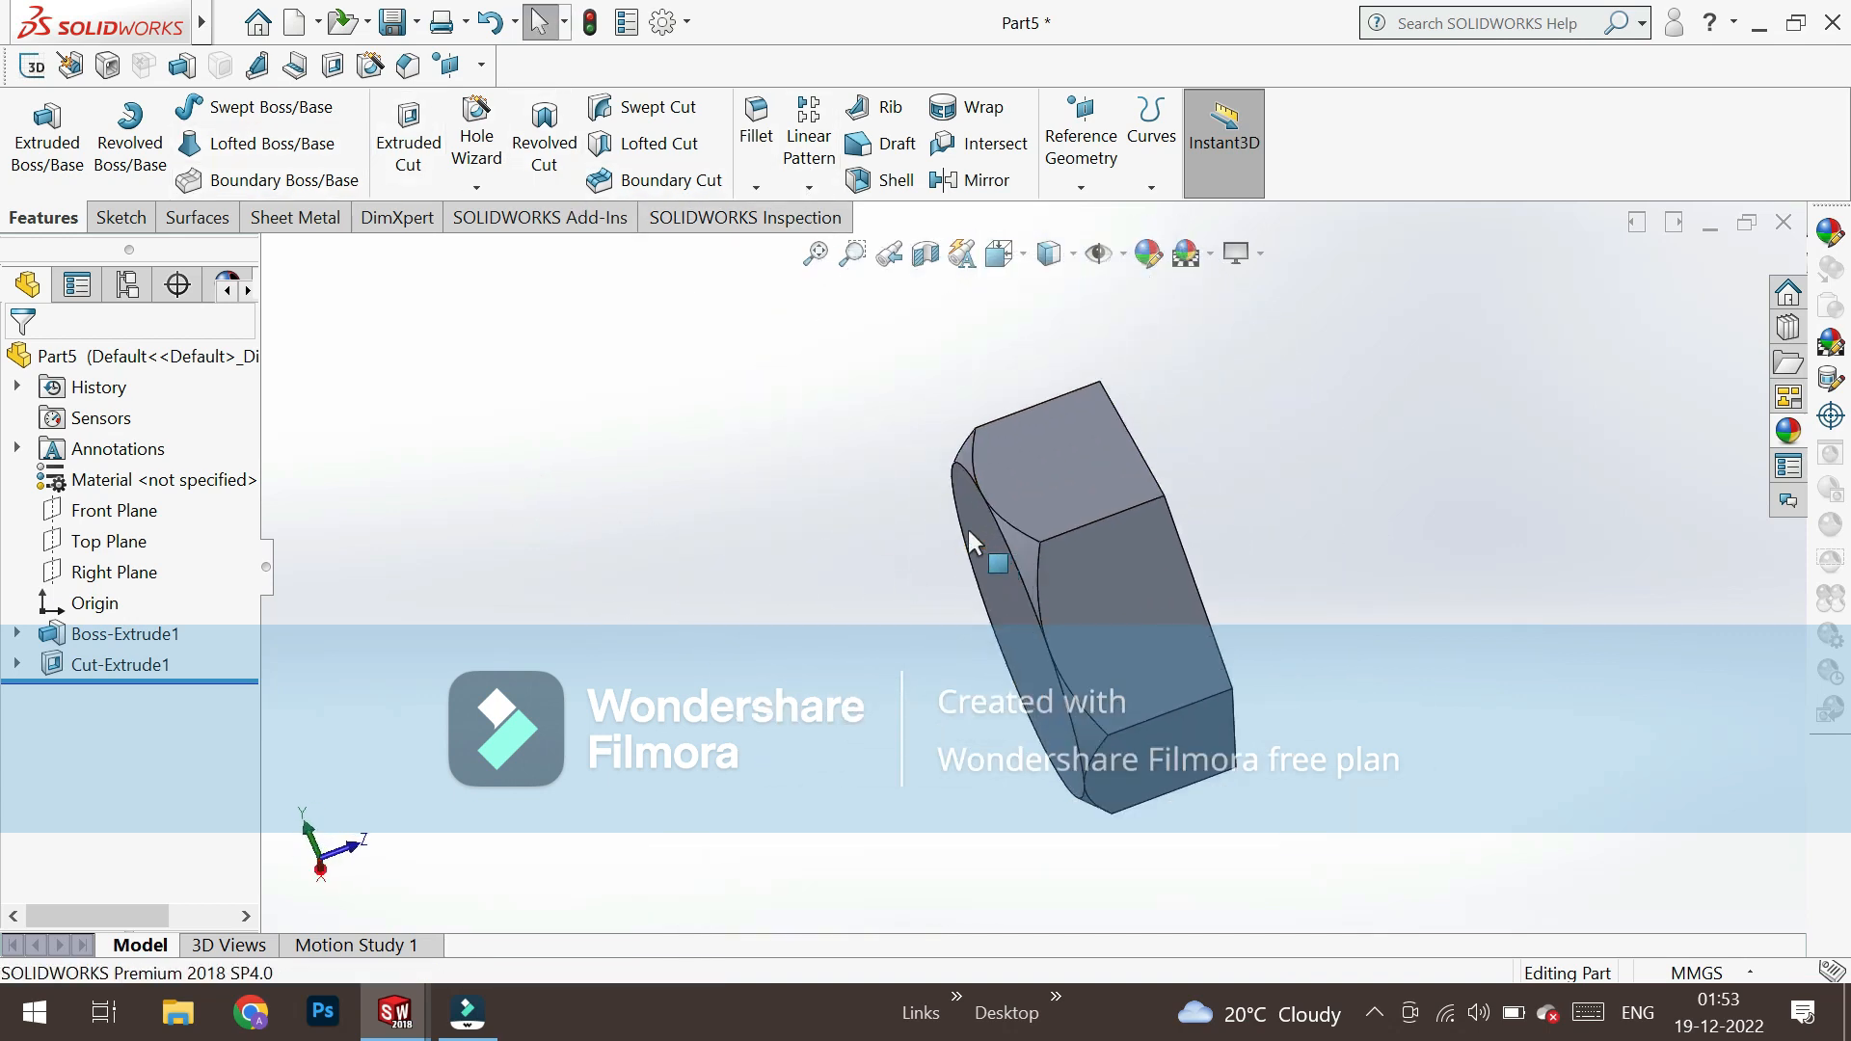
left_click(1014, 552)
left_click(809, 186)
left_click(800, 311)
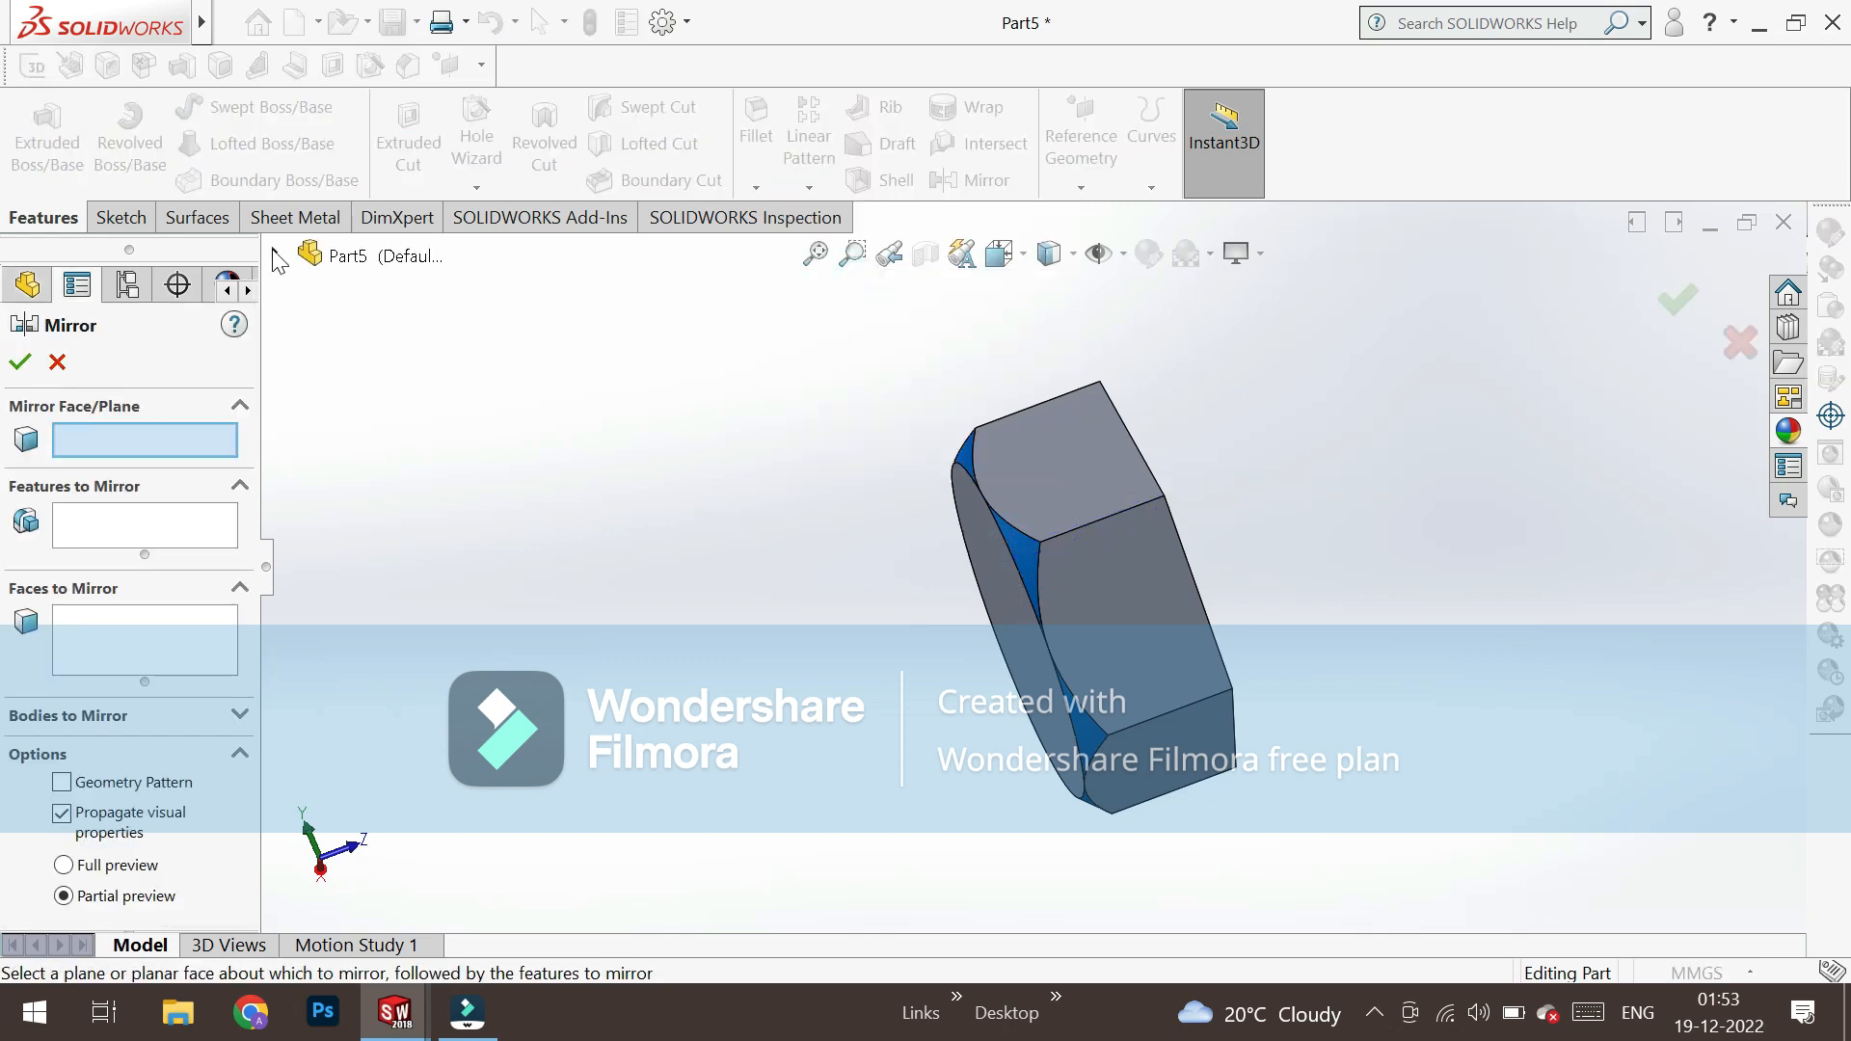
left_click(274, 255)
left_click(402, 410)
middle_click_drag(579, 448, 620, 396)
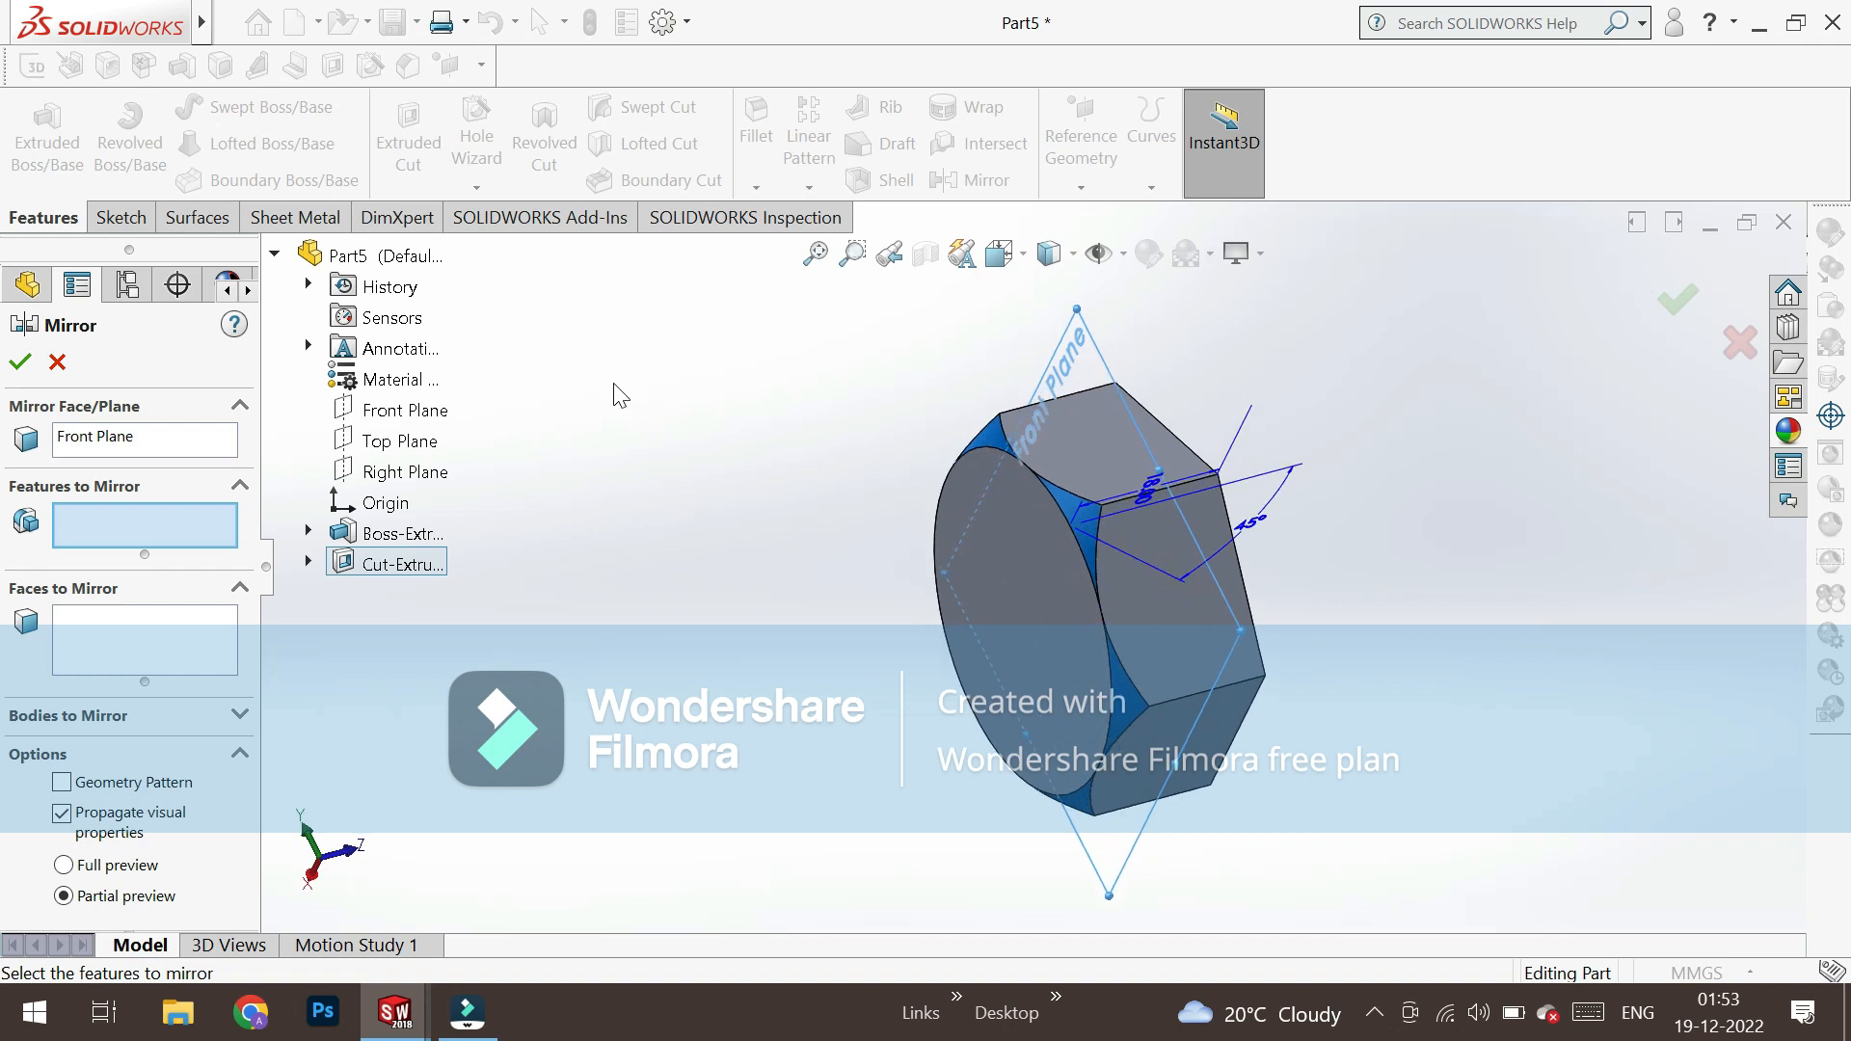
left_click(1073, 512)
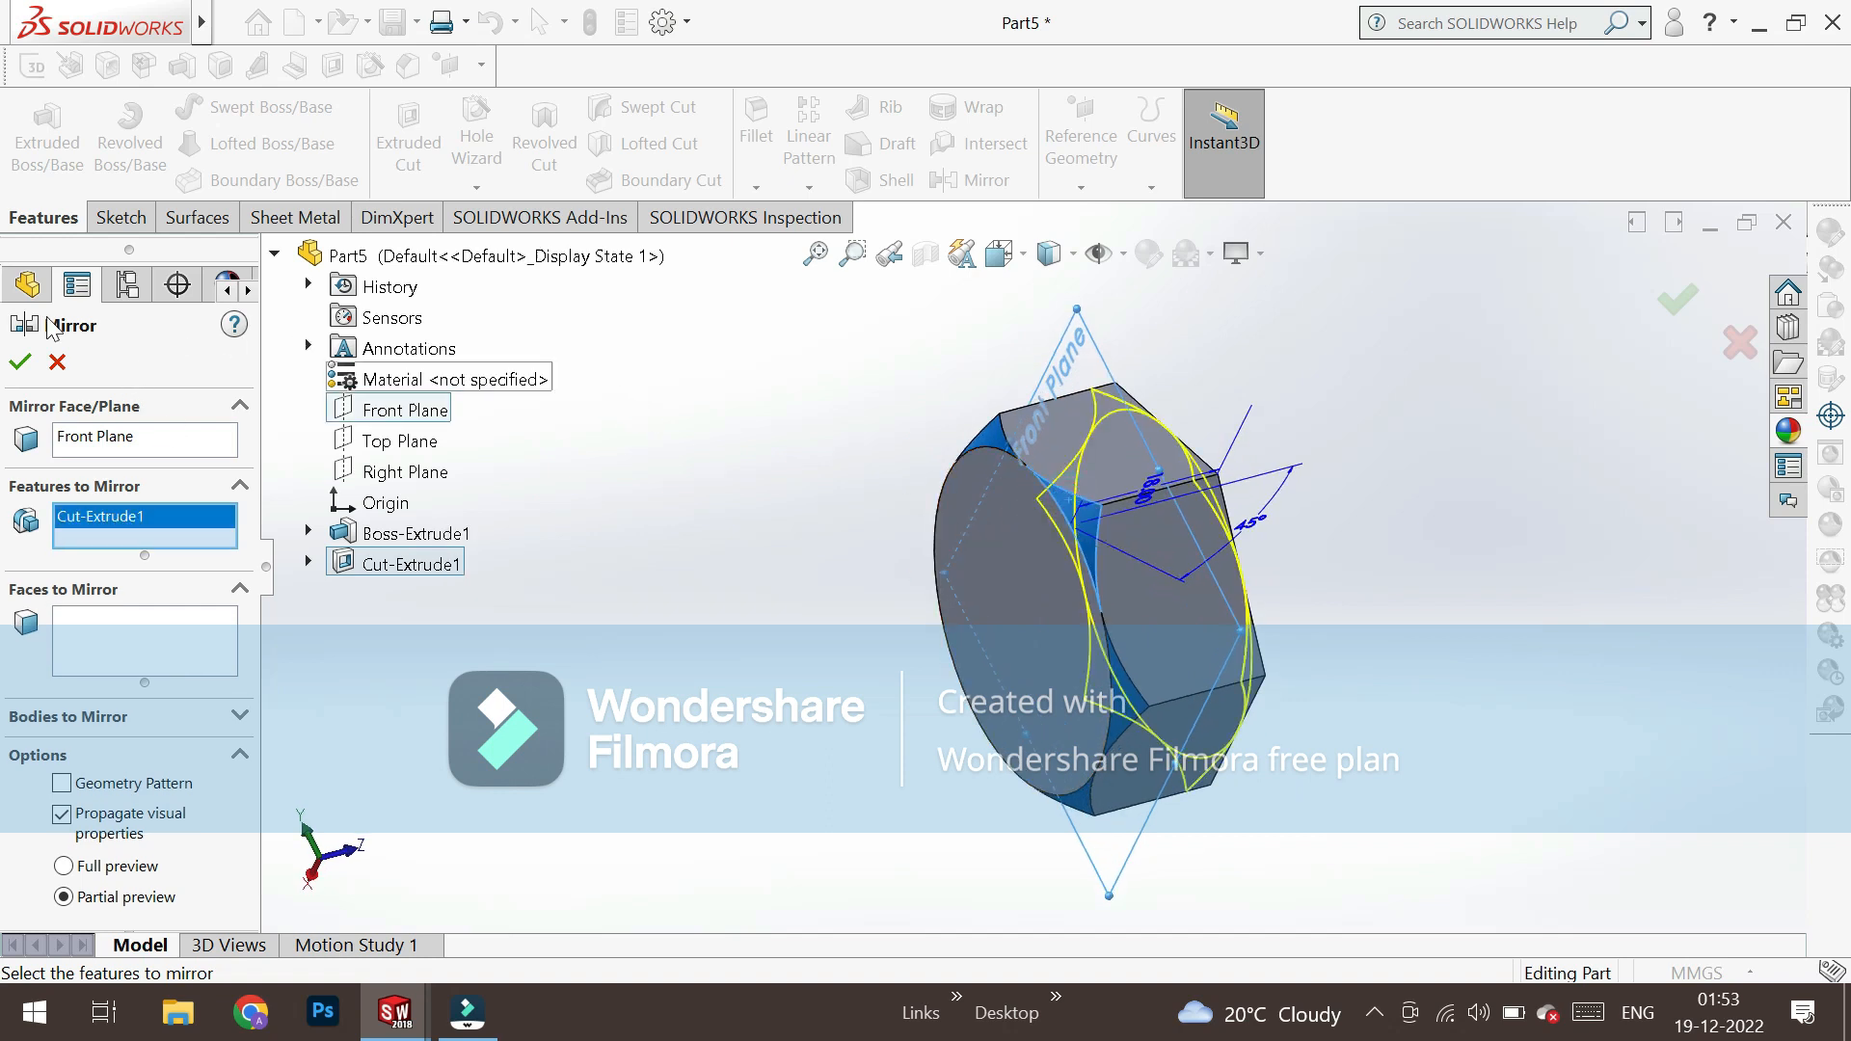
key("Return")
Sketch a circle of about 28 mm diameter on the nut's round end face, centred on the origin.
mouse_move(771, 499)
middle_mouse_down()
mouse_move(533, 702)
mouse_move(352, 700)
mouse_move(553, 570)
mouse_move(638, 567)
middle_mouse_up()
left_click(996, 579)
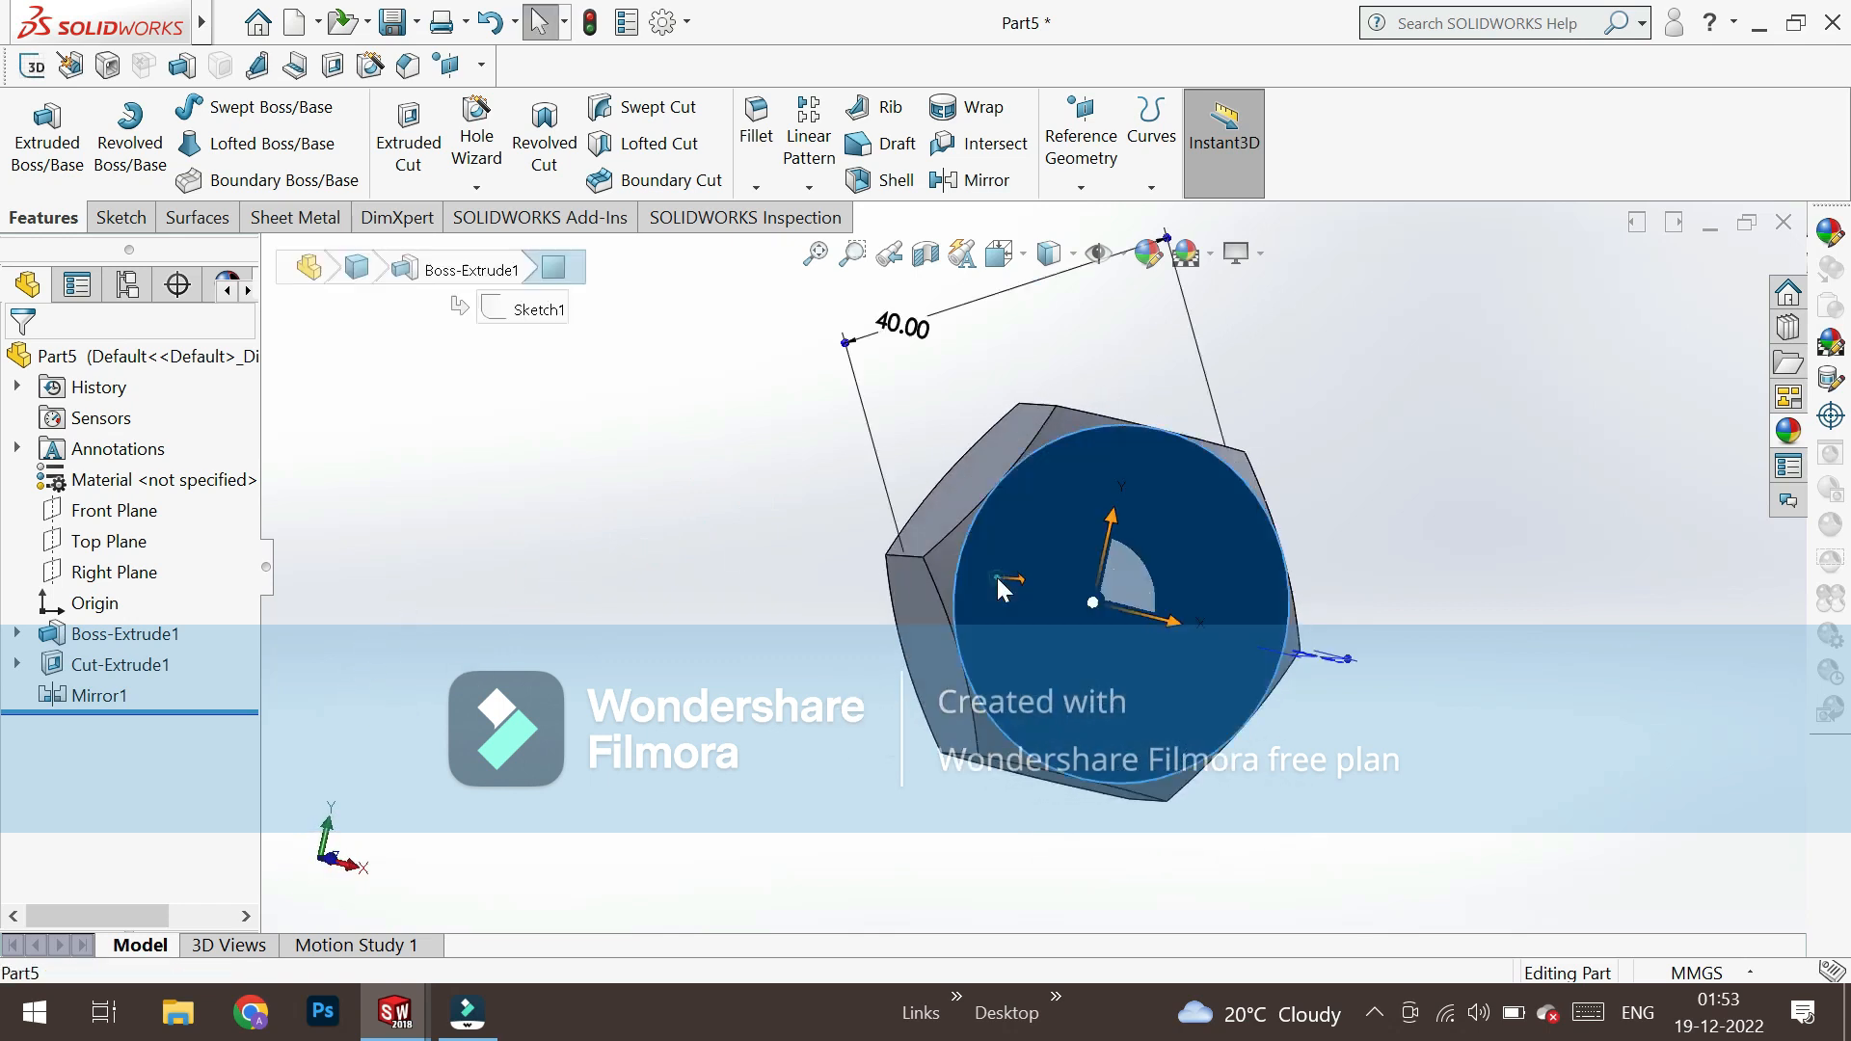
left_click(1099, 512)
left_click(120, 721)
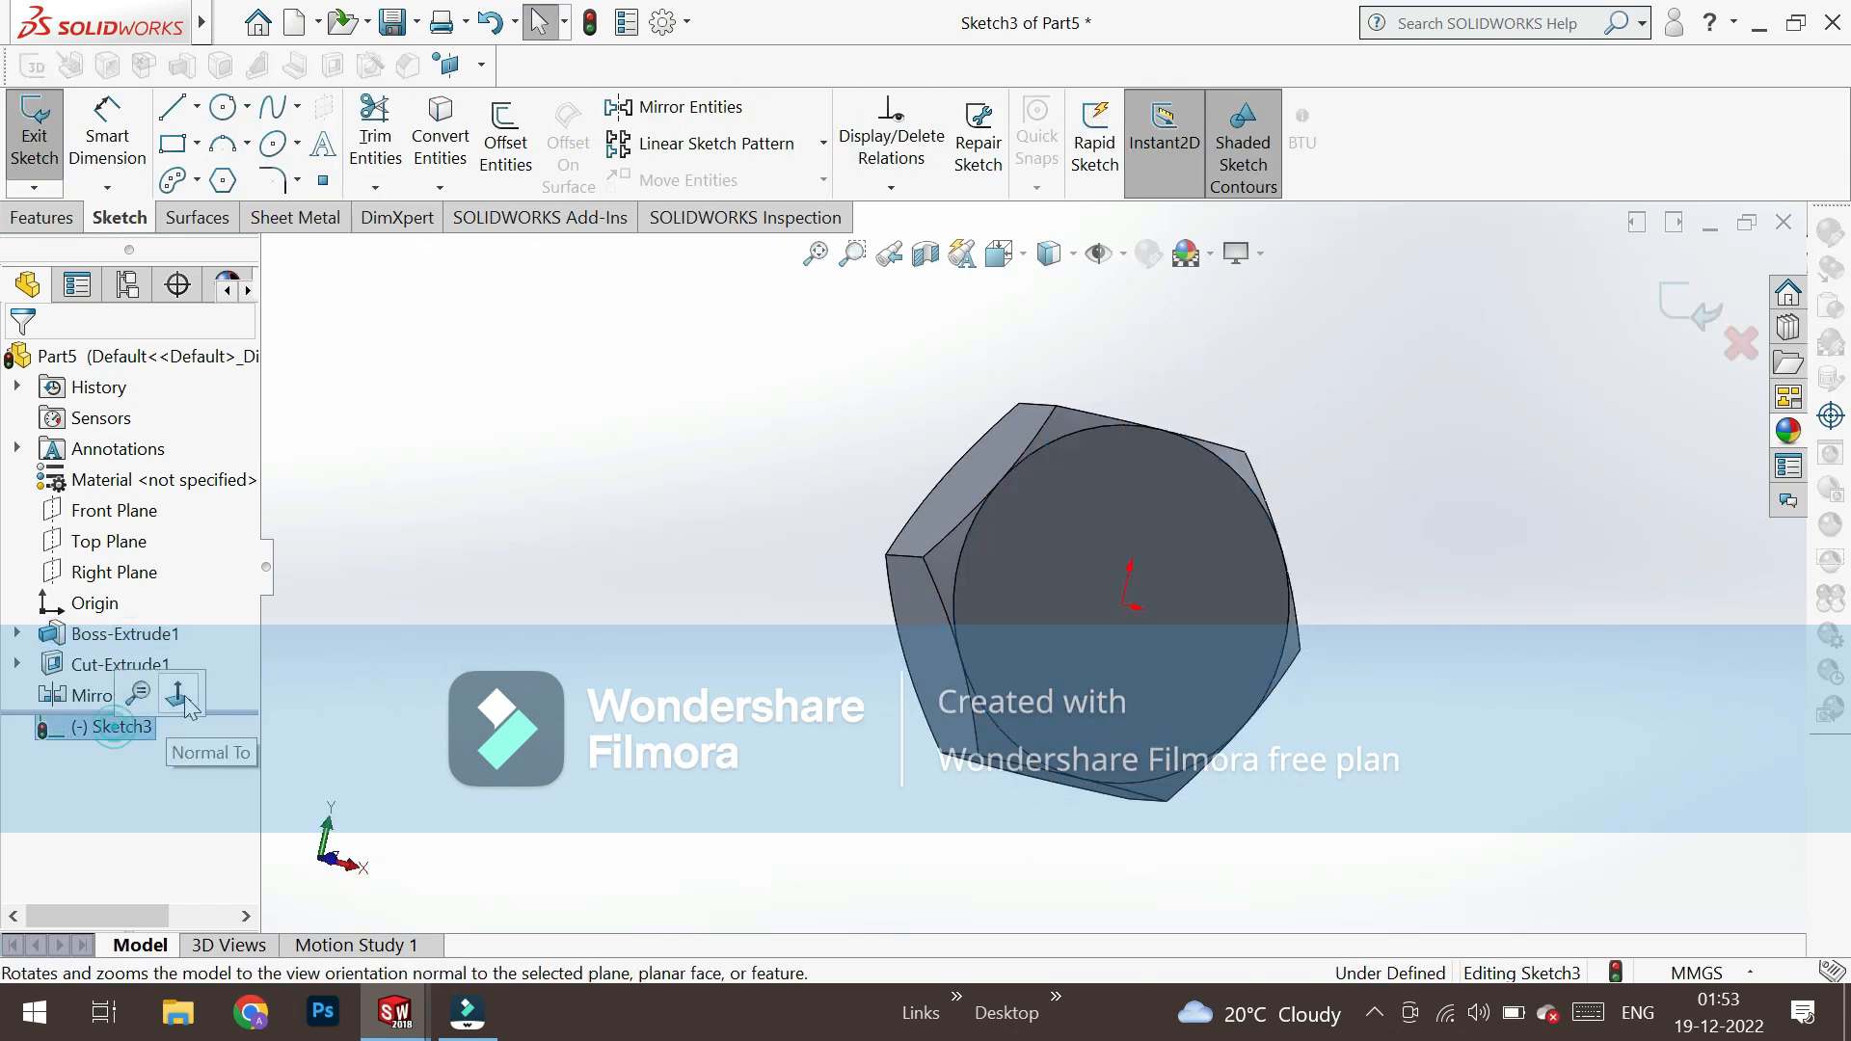
left_click(180, 694)
left_click(223, 107)
left_click(1032, 567)
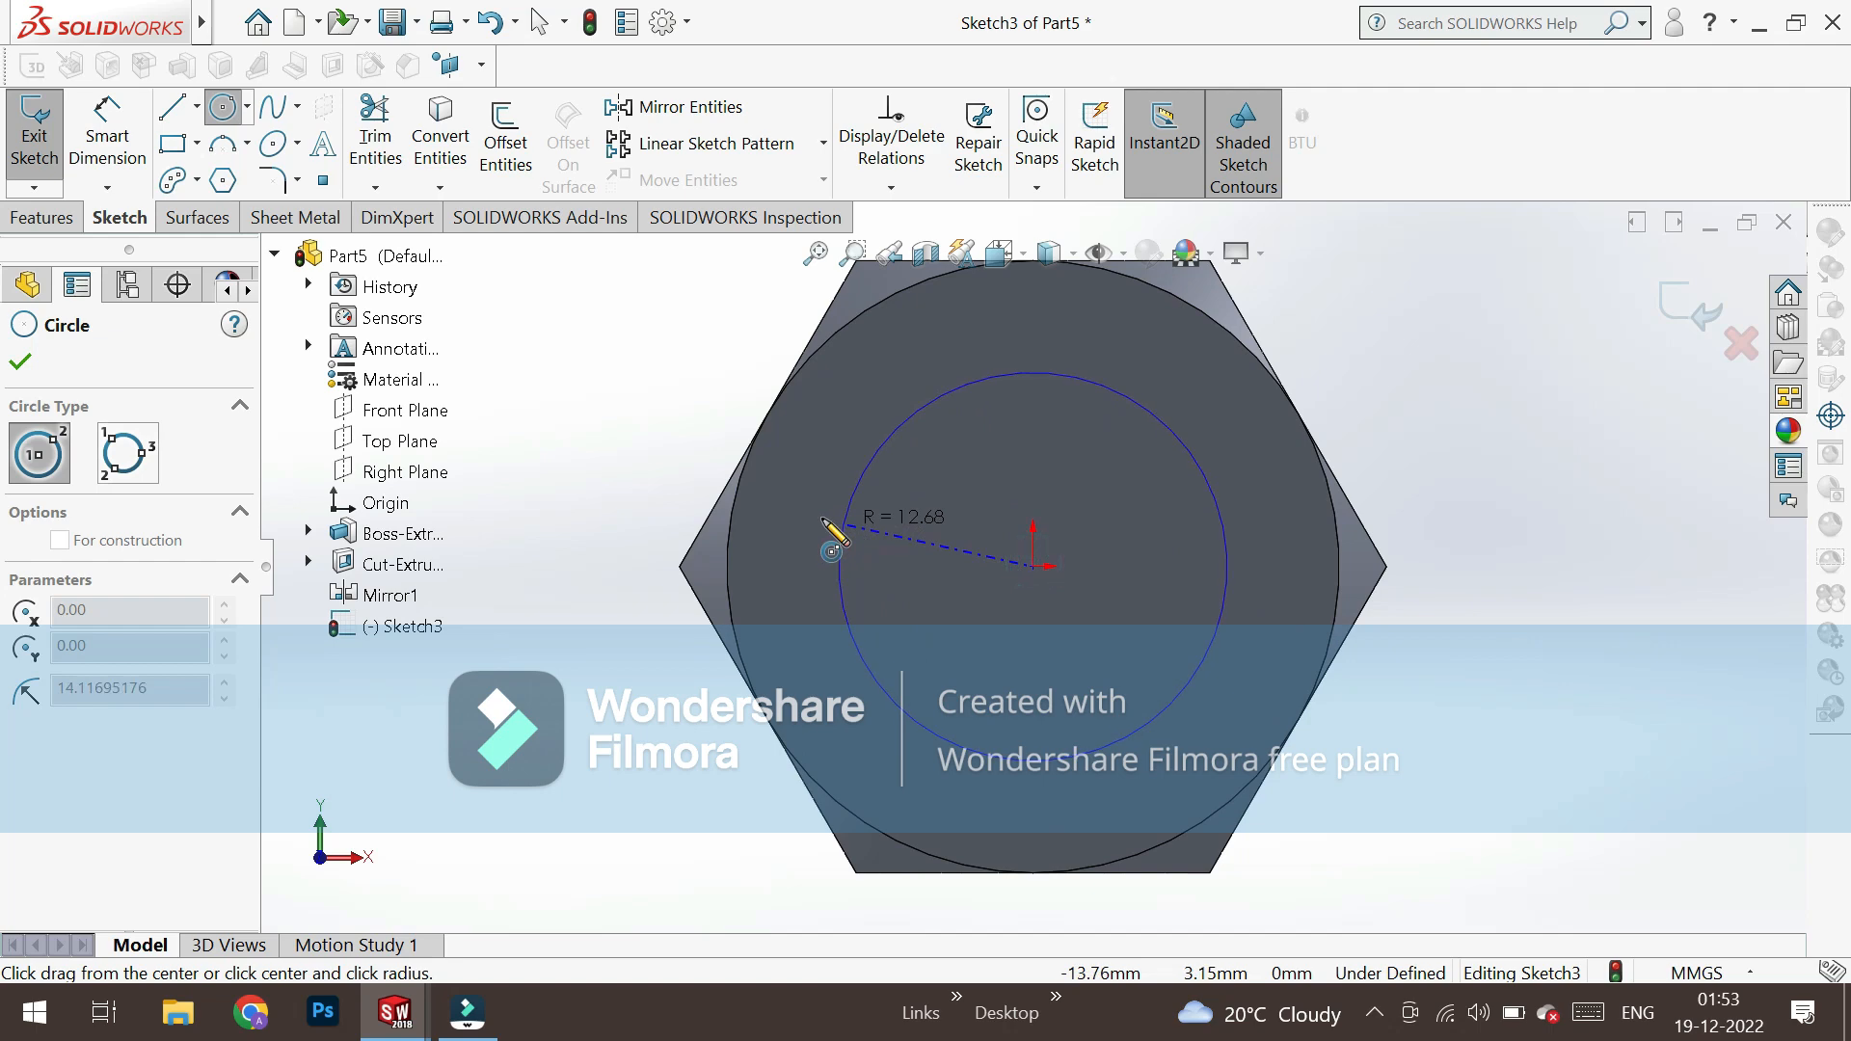
left_click(823, 517)
Dimension the sketched circle on the nut's face with a diameter of 25 mm.
left_click(125, 109)
left_click(817, 540)
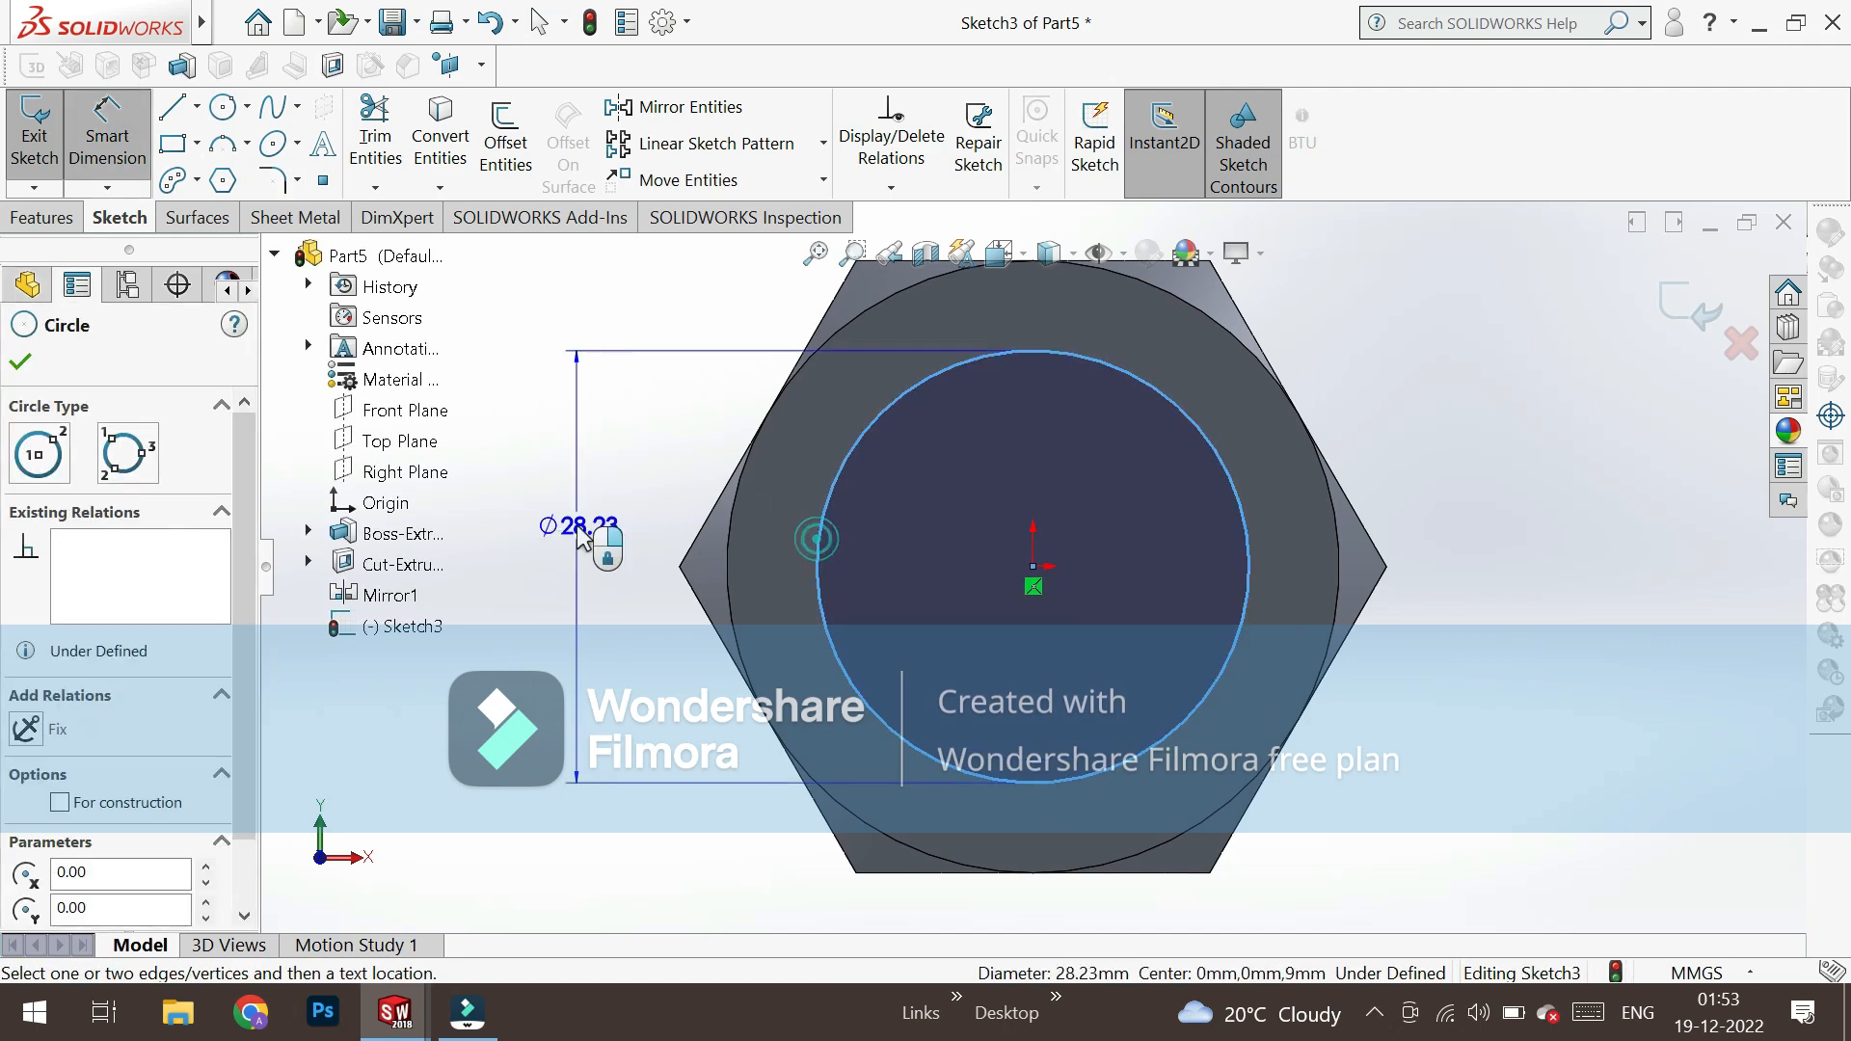
left_click(580, 525)
key("Return")
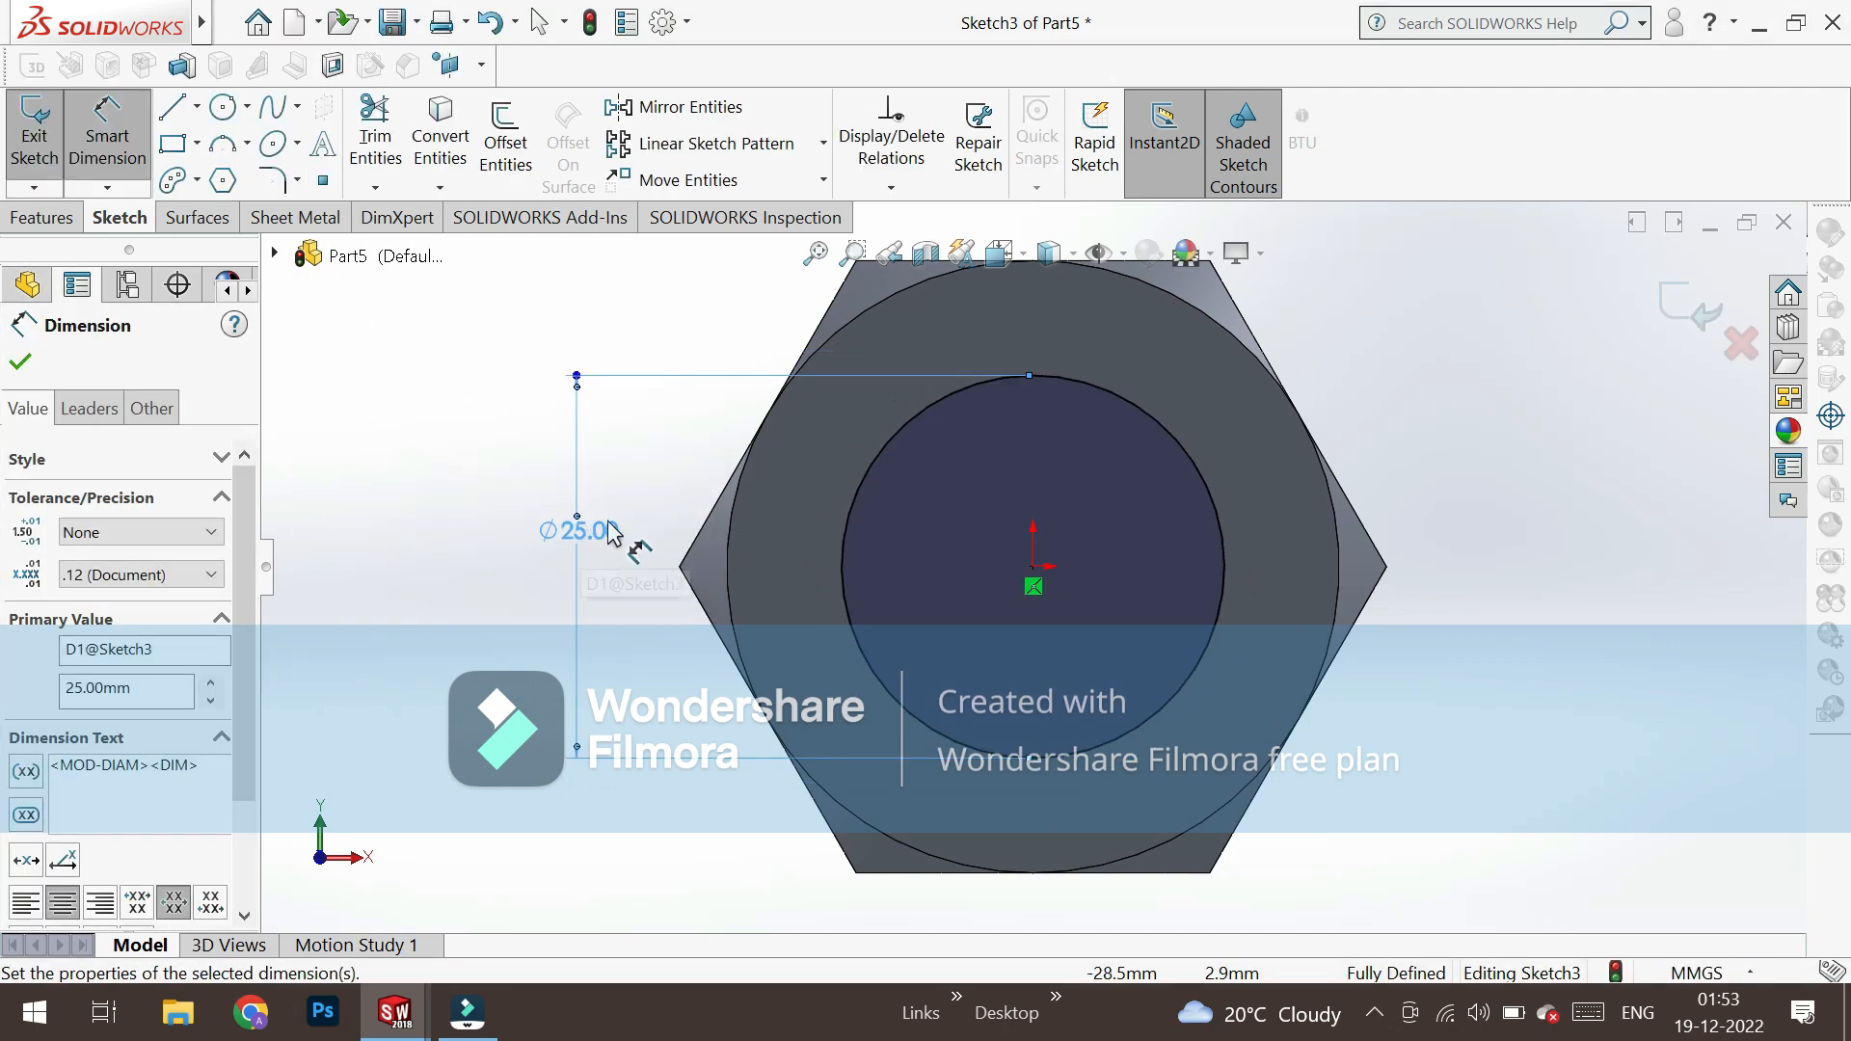
left_click(20, 361)
Cut the 25 mm circle through the nut with an 18 mm Blind Extruded Cut.
left_click(44, 218)
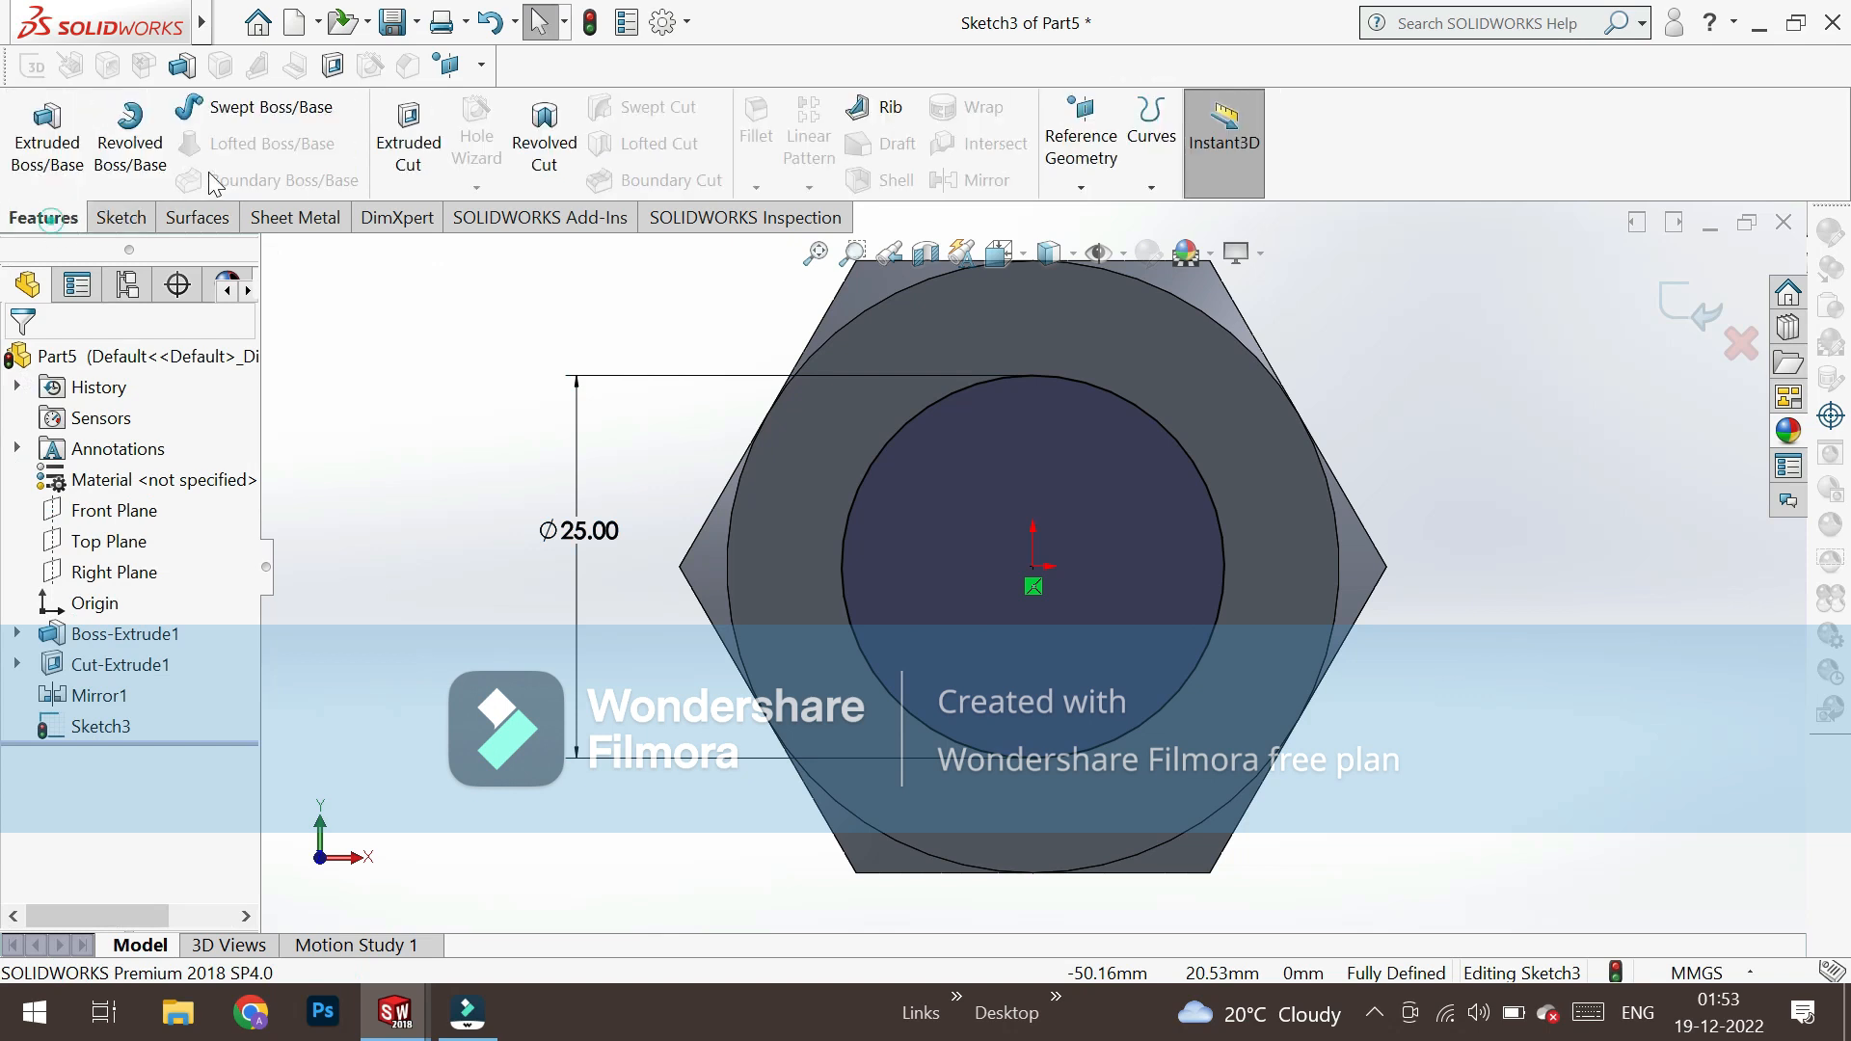
left_click(386, 149)
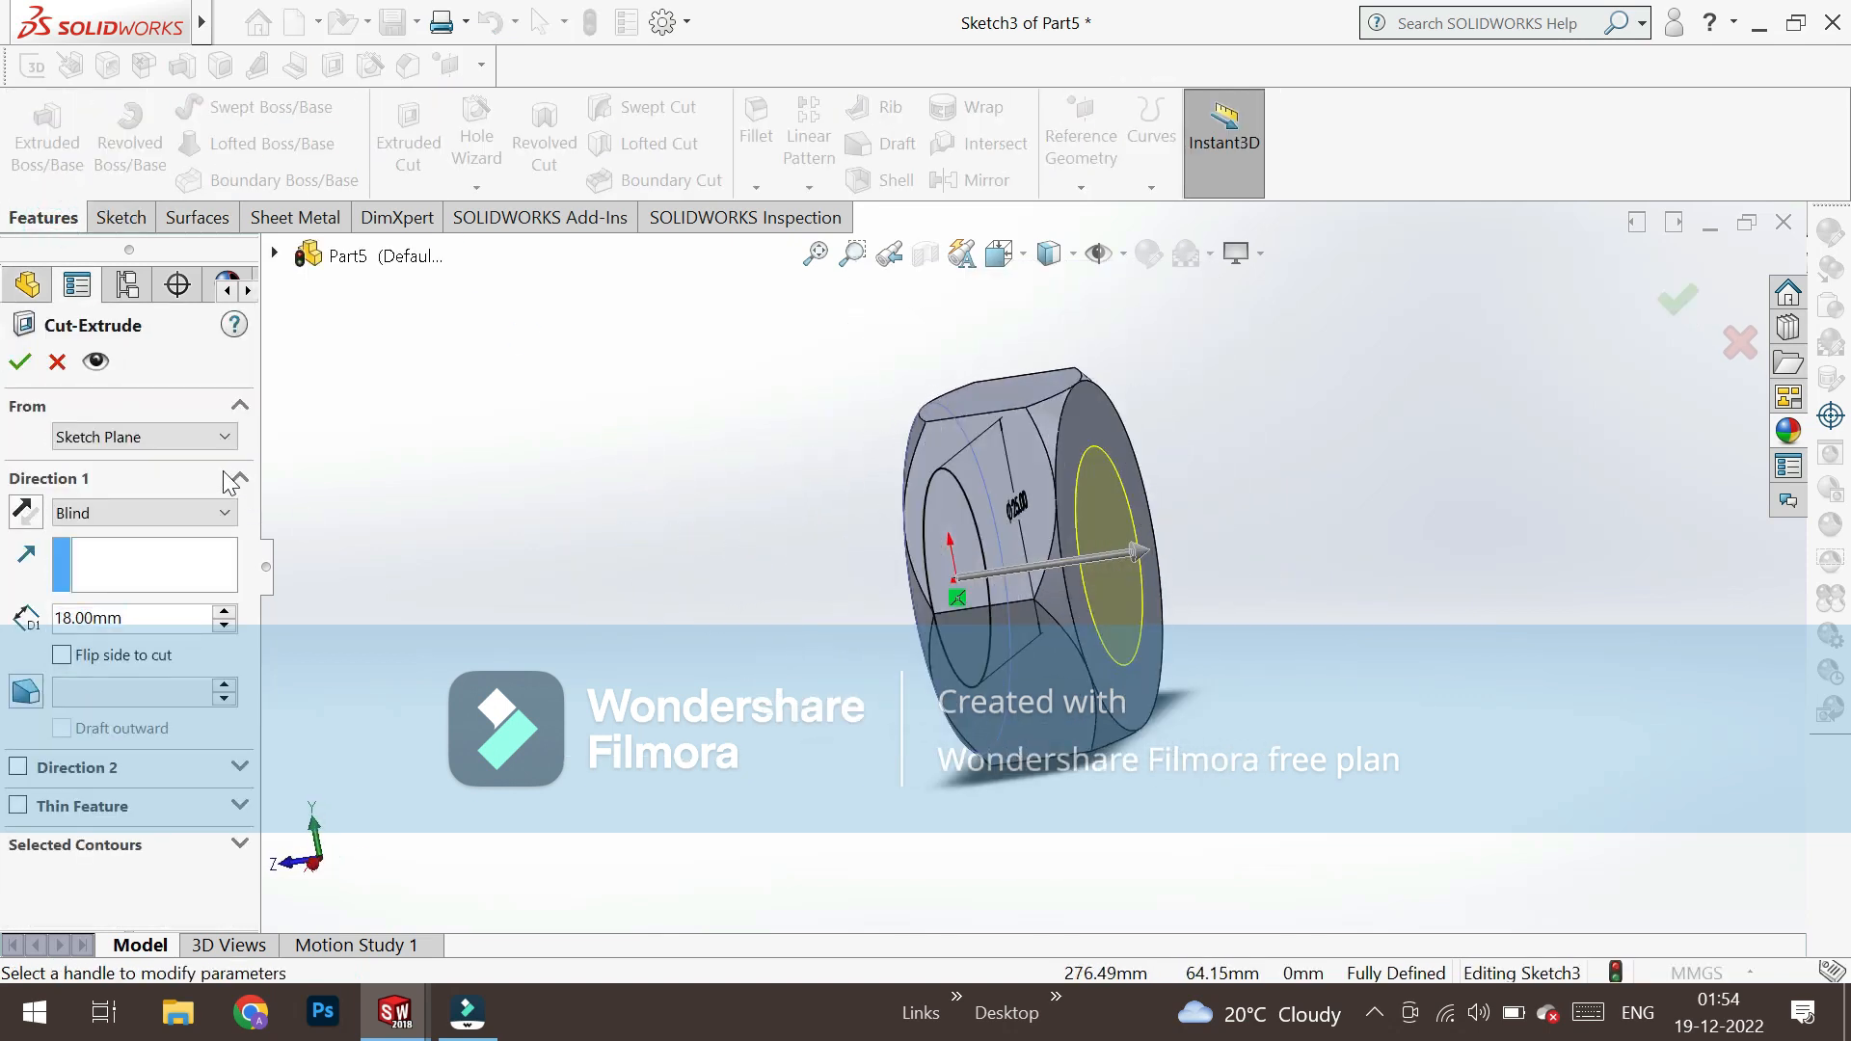
left_click(19, 360)
middle_click_drag(426, 439, 1615, 334)
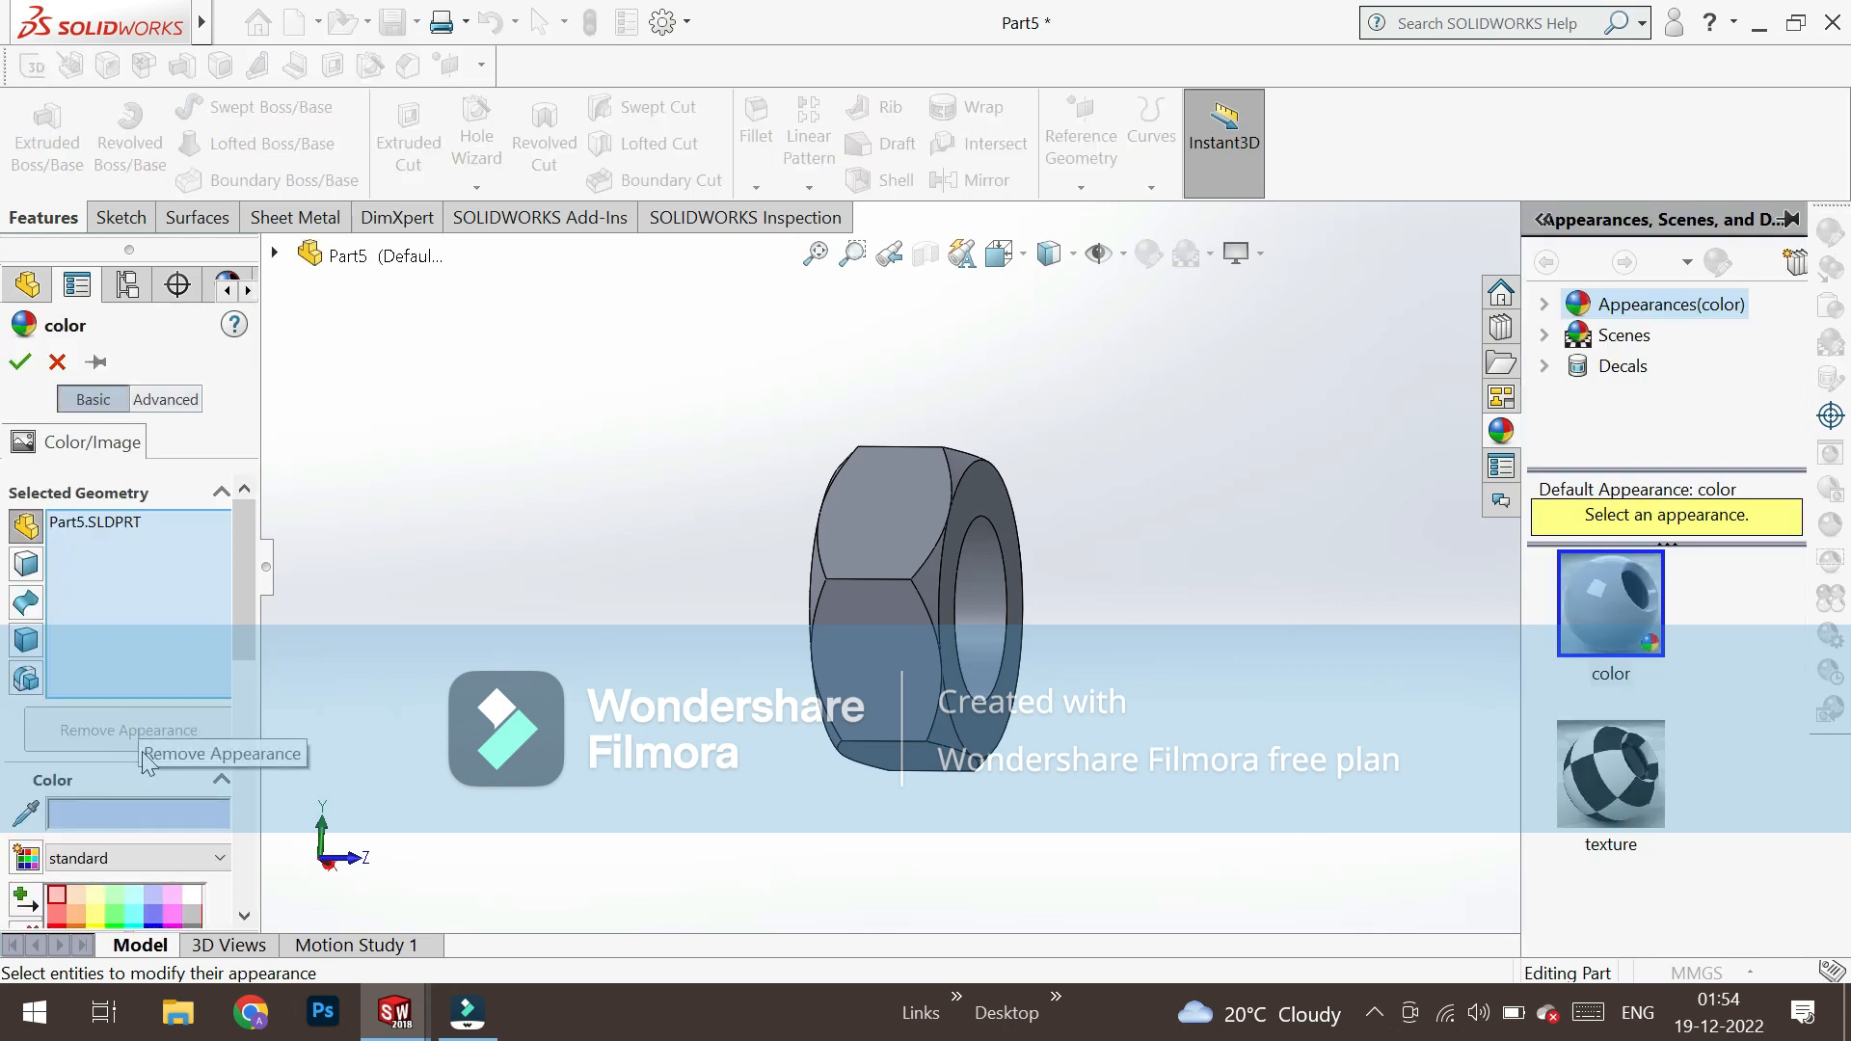
Colour the whole nut purple and save the part as Nut 1 in the Flang Cupling 2 folder.
scroll(181, 716, "down", 3)
left_click(93, 791)
middle_click_drag(724, 590, 579, 617)
left_click_drag(179, 804, 187, 792)
middle_click_drag(815, 738, 627, 482)
left_click(183, 789)
left_click(19, 363)
middle_click_drag(537, 525, 985, 672)
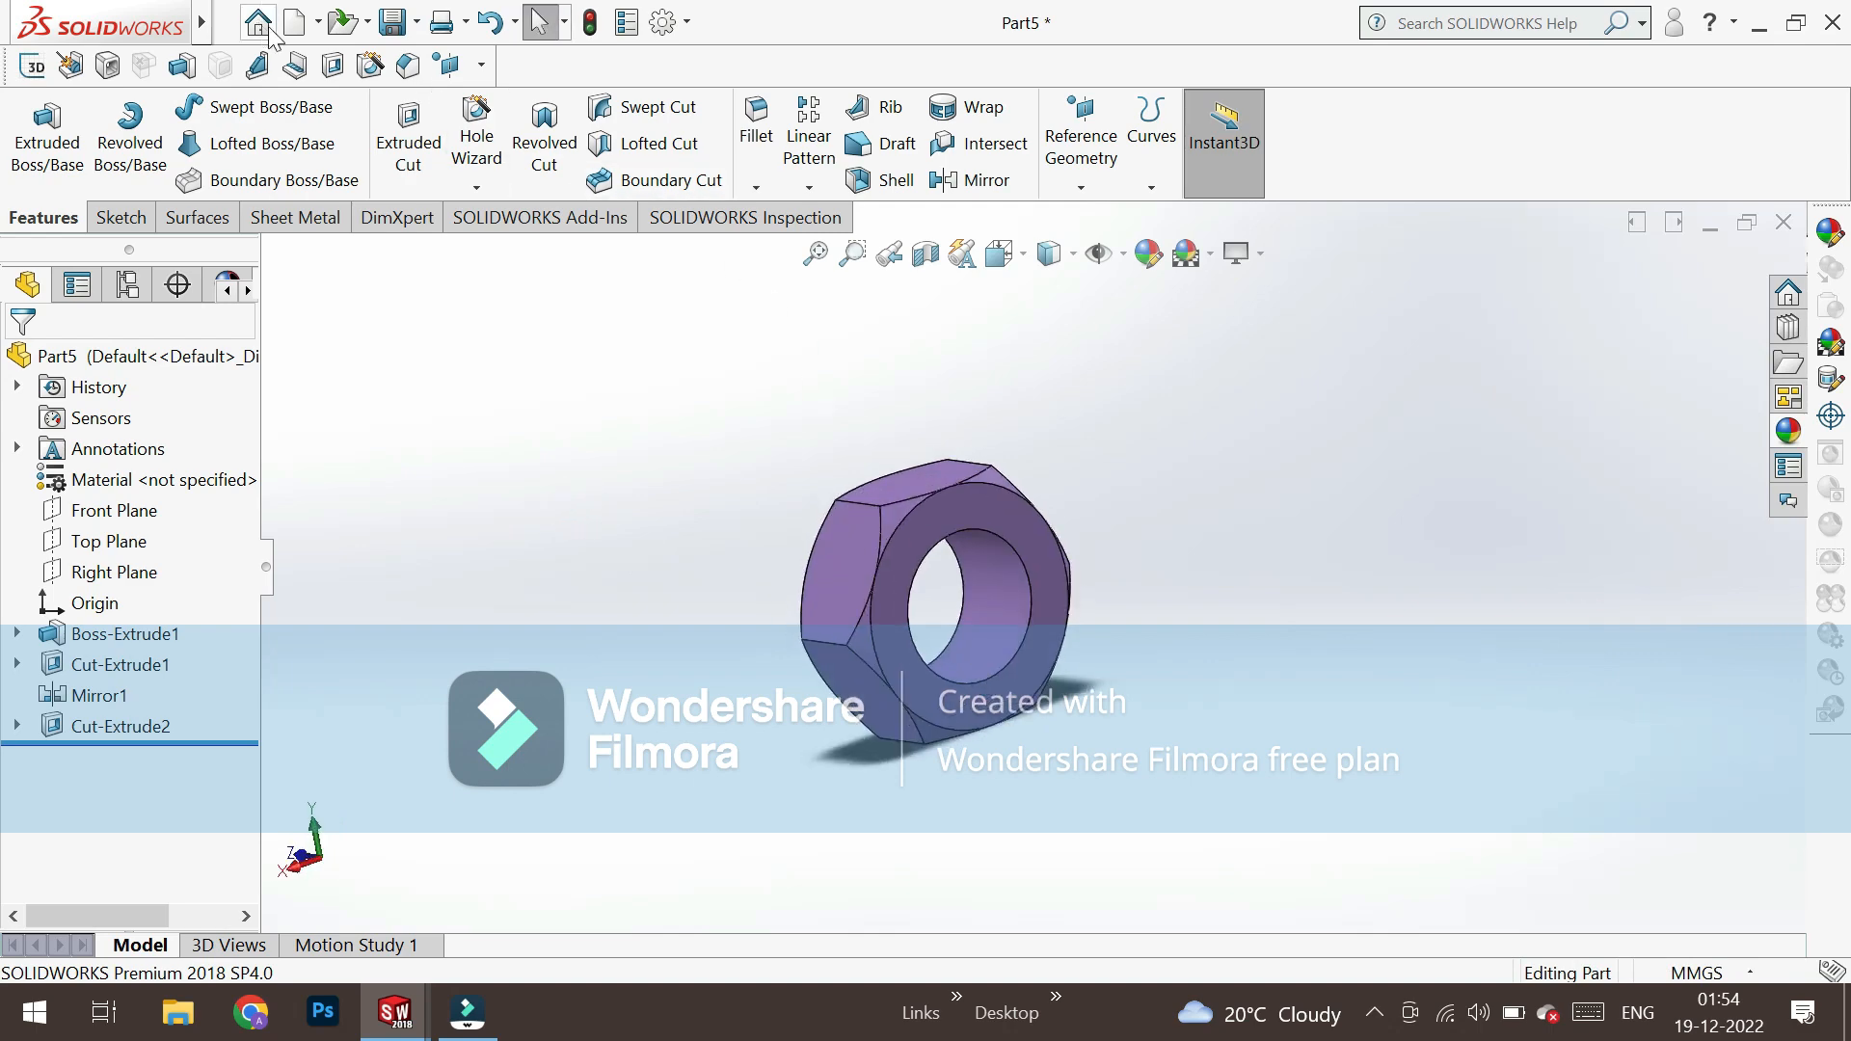
left_click(390, 21)
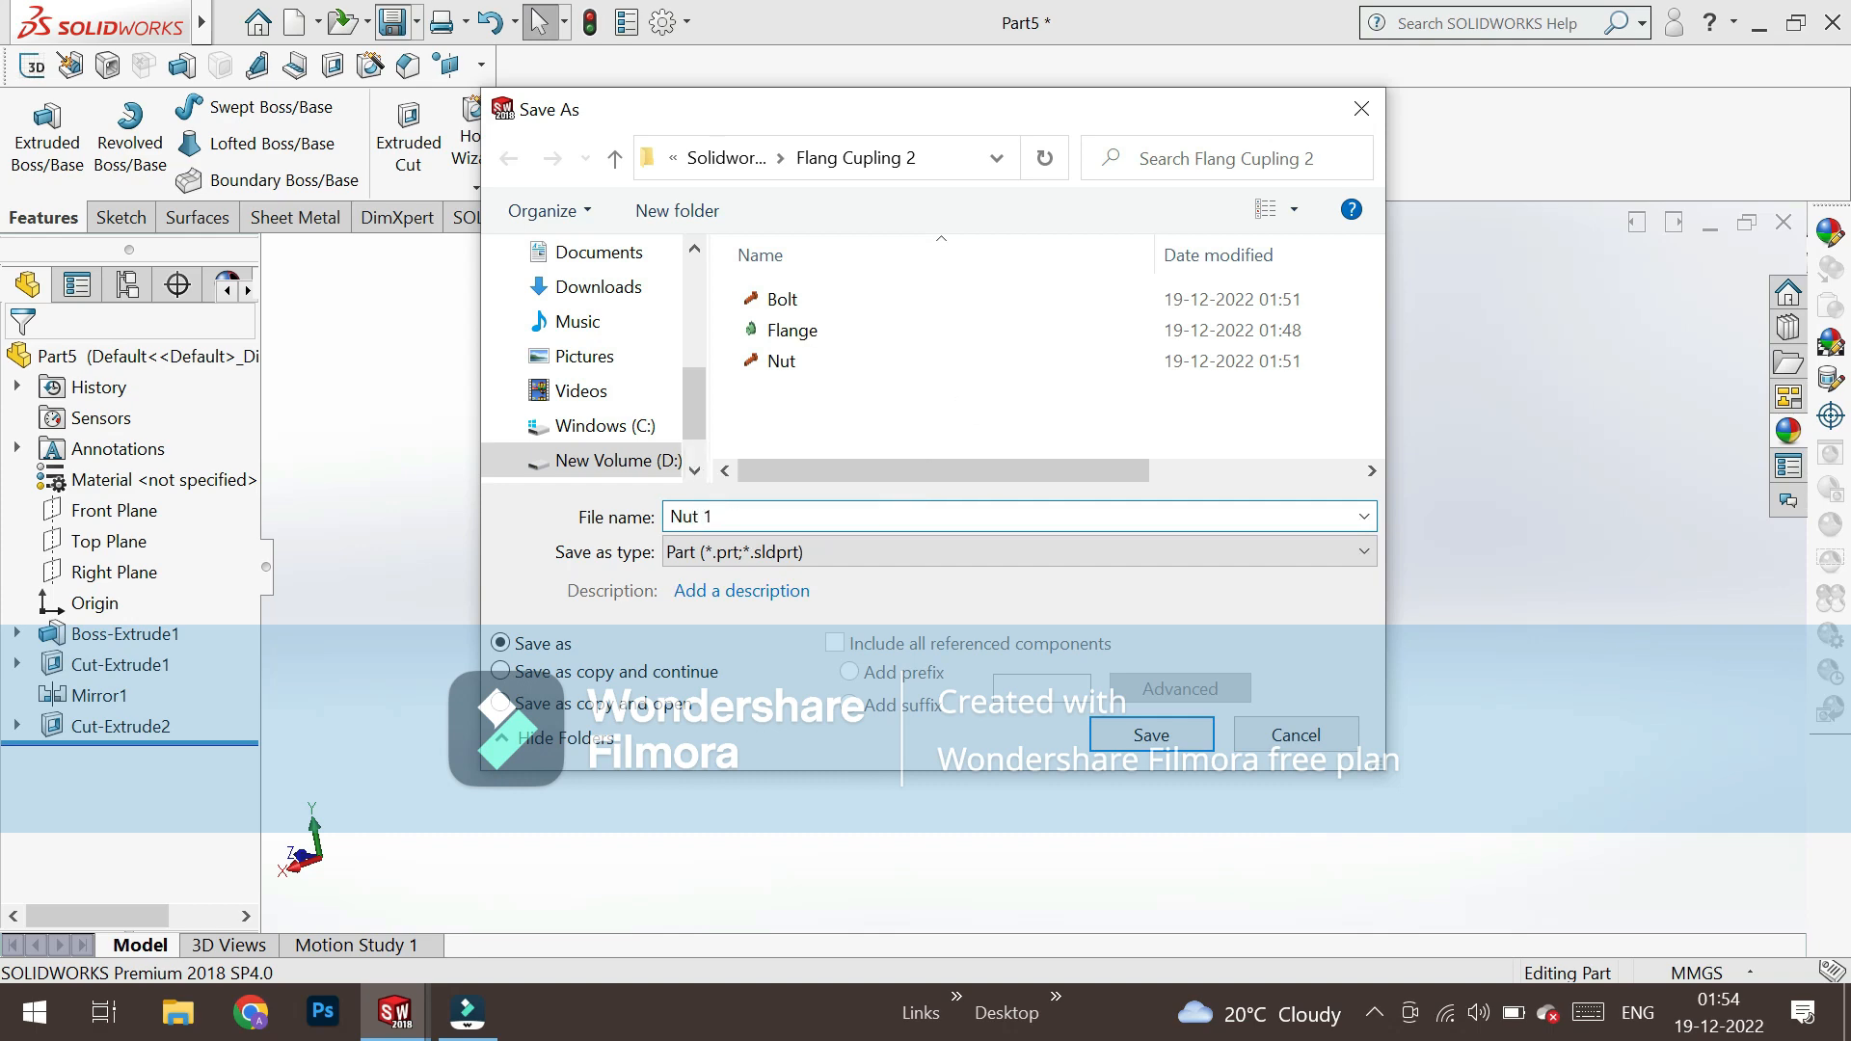
key("Return")
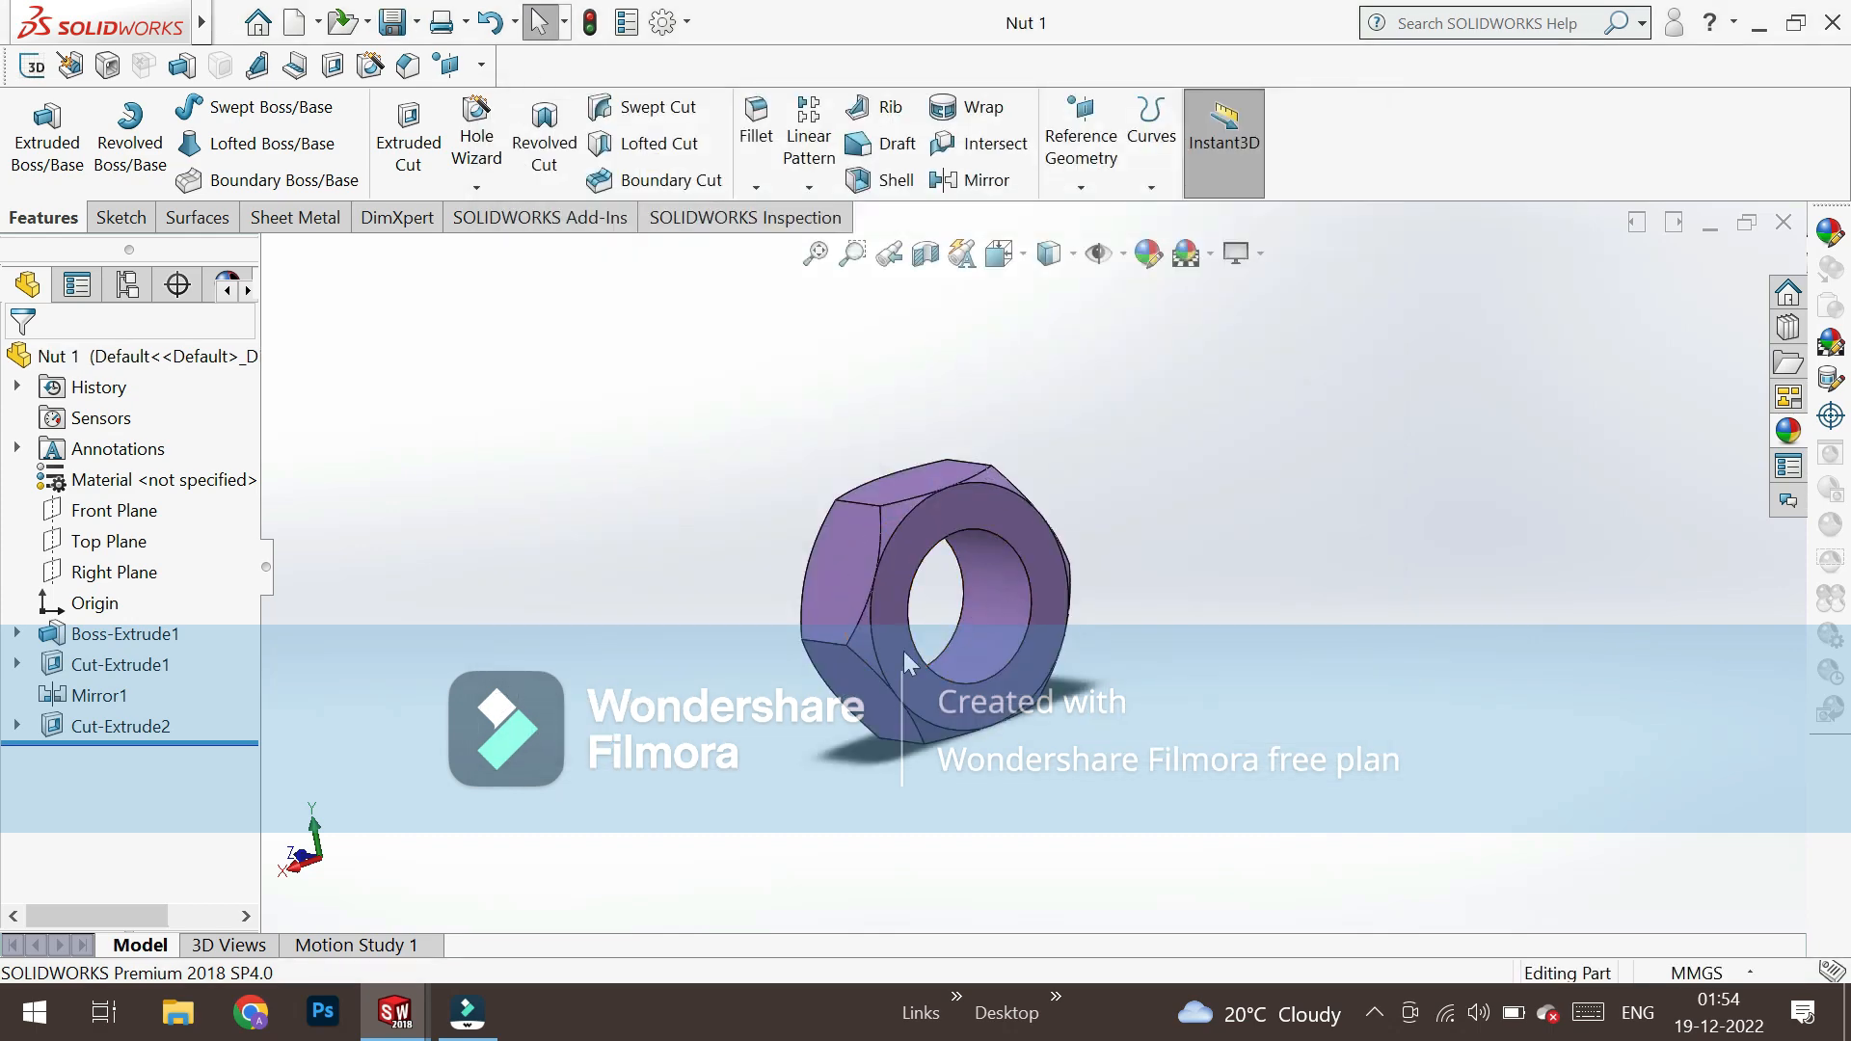
Create a new assembly document and dismiss the initial component insertion.
mouse_move(202, 21)
left_click(258, 19)
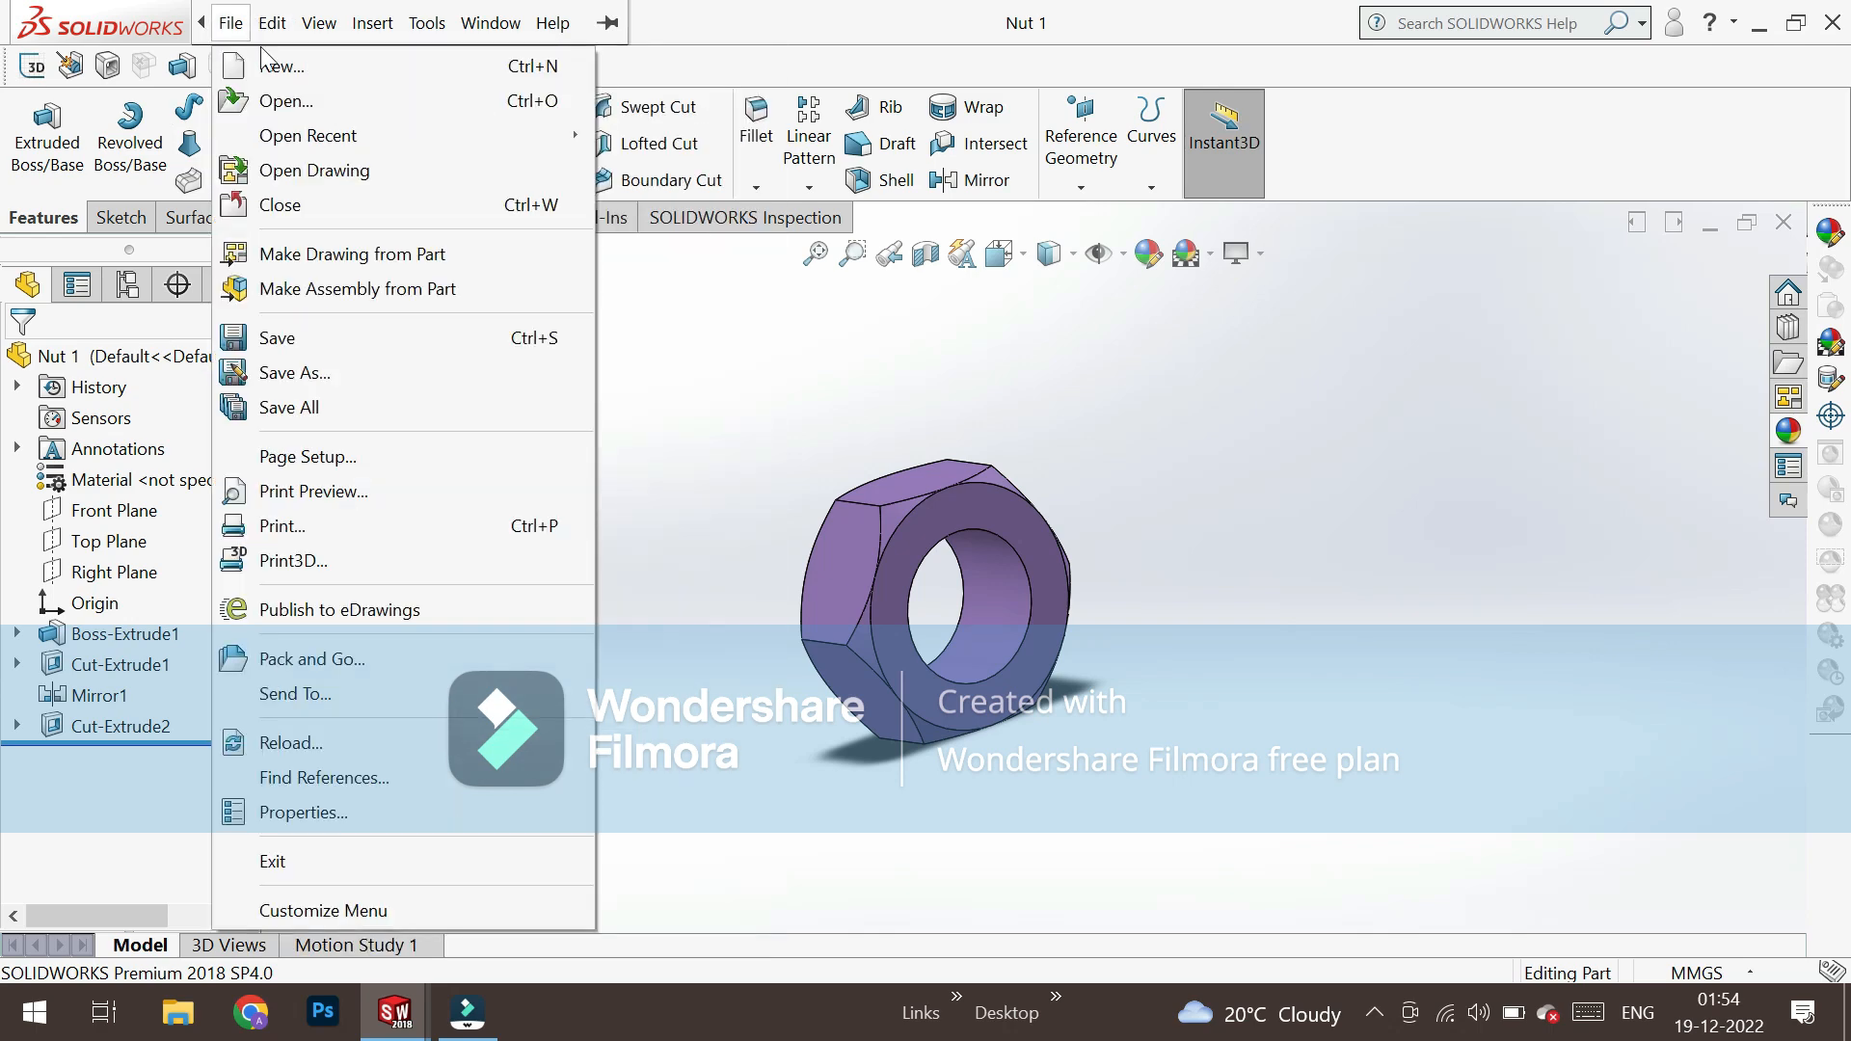
left_click(265, 56)
left_click(238, 23)
left_click(275, 62)
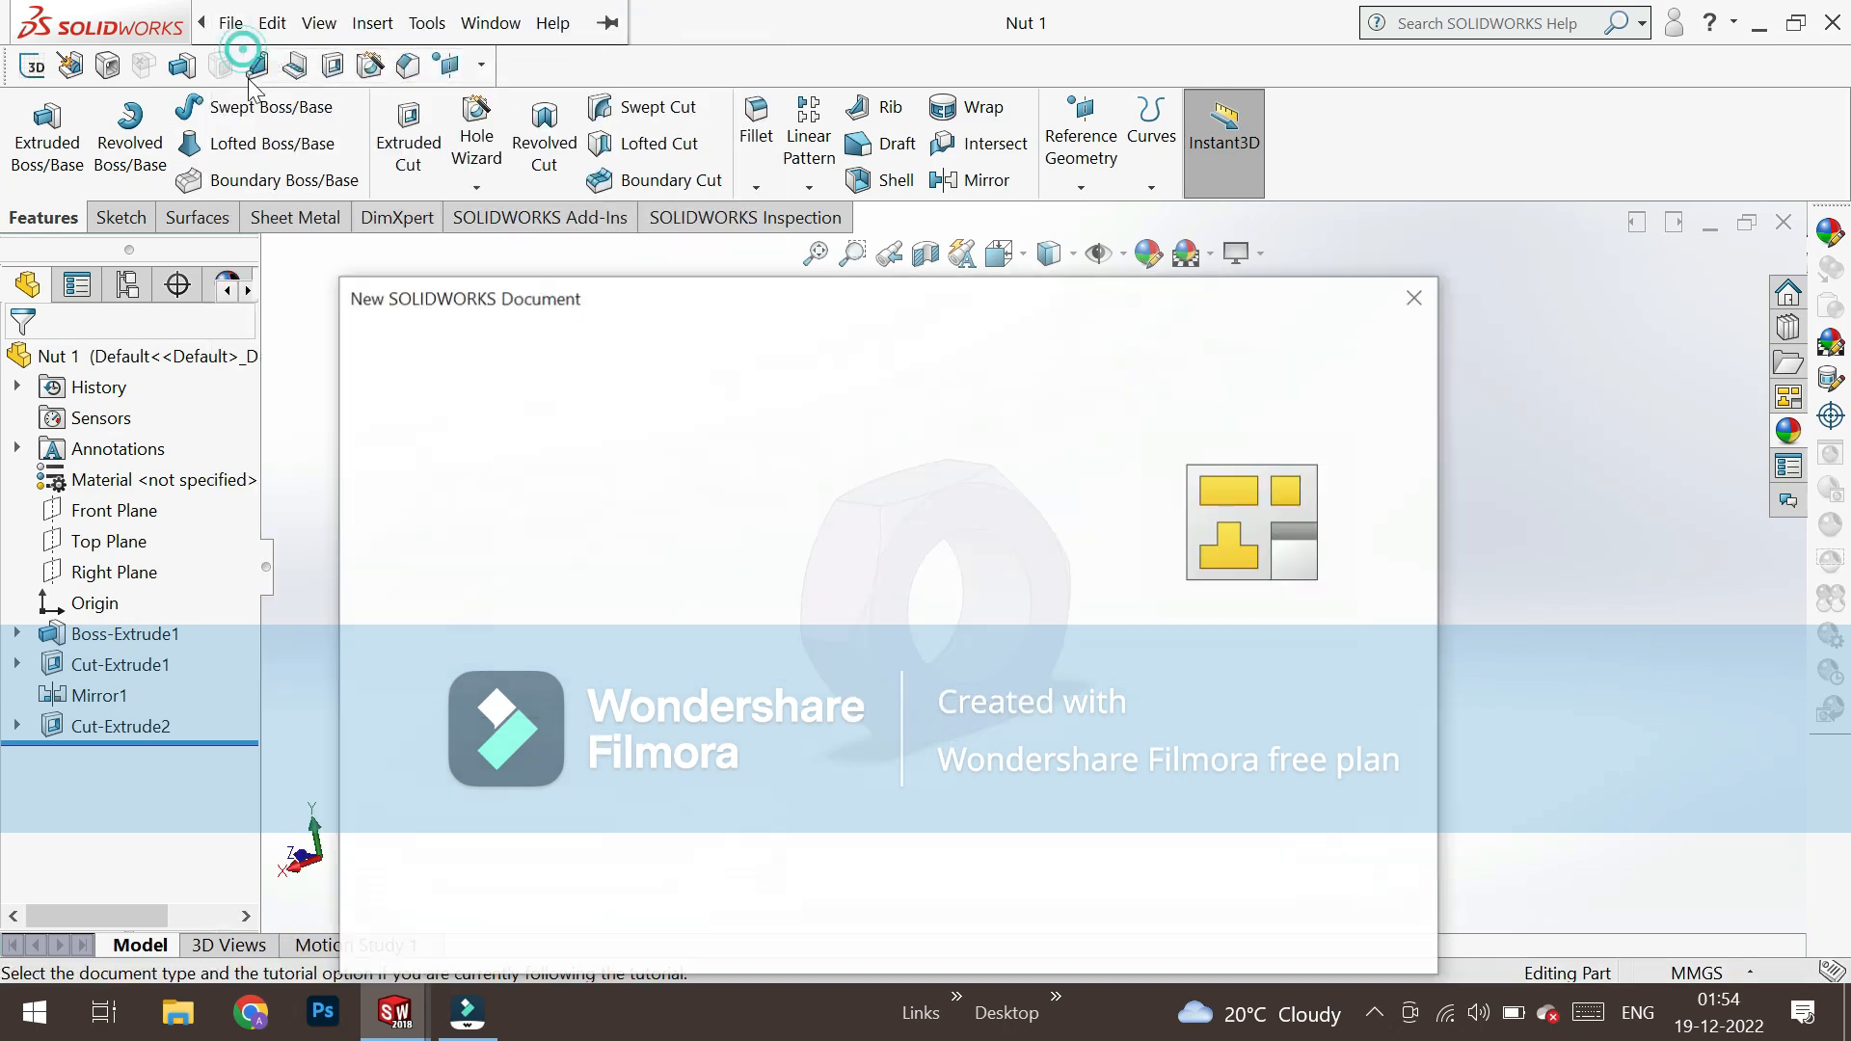
left_click(916, 511)
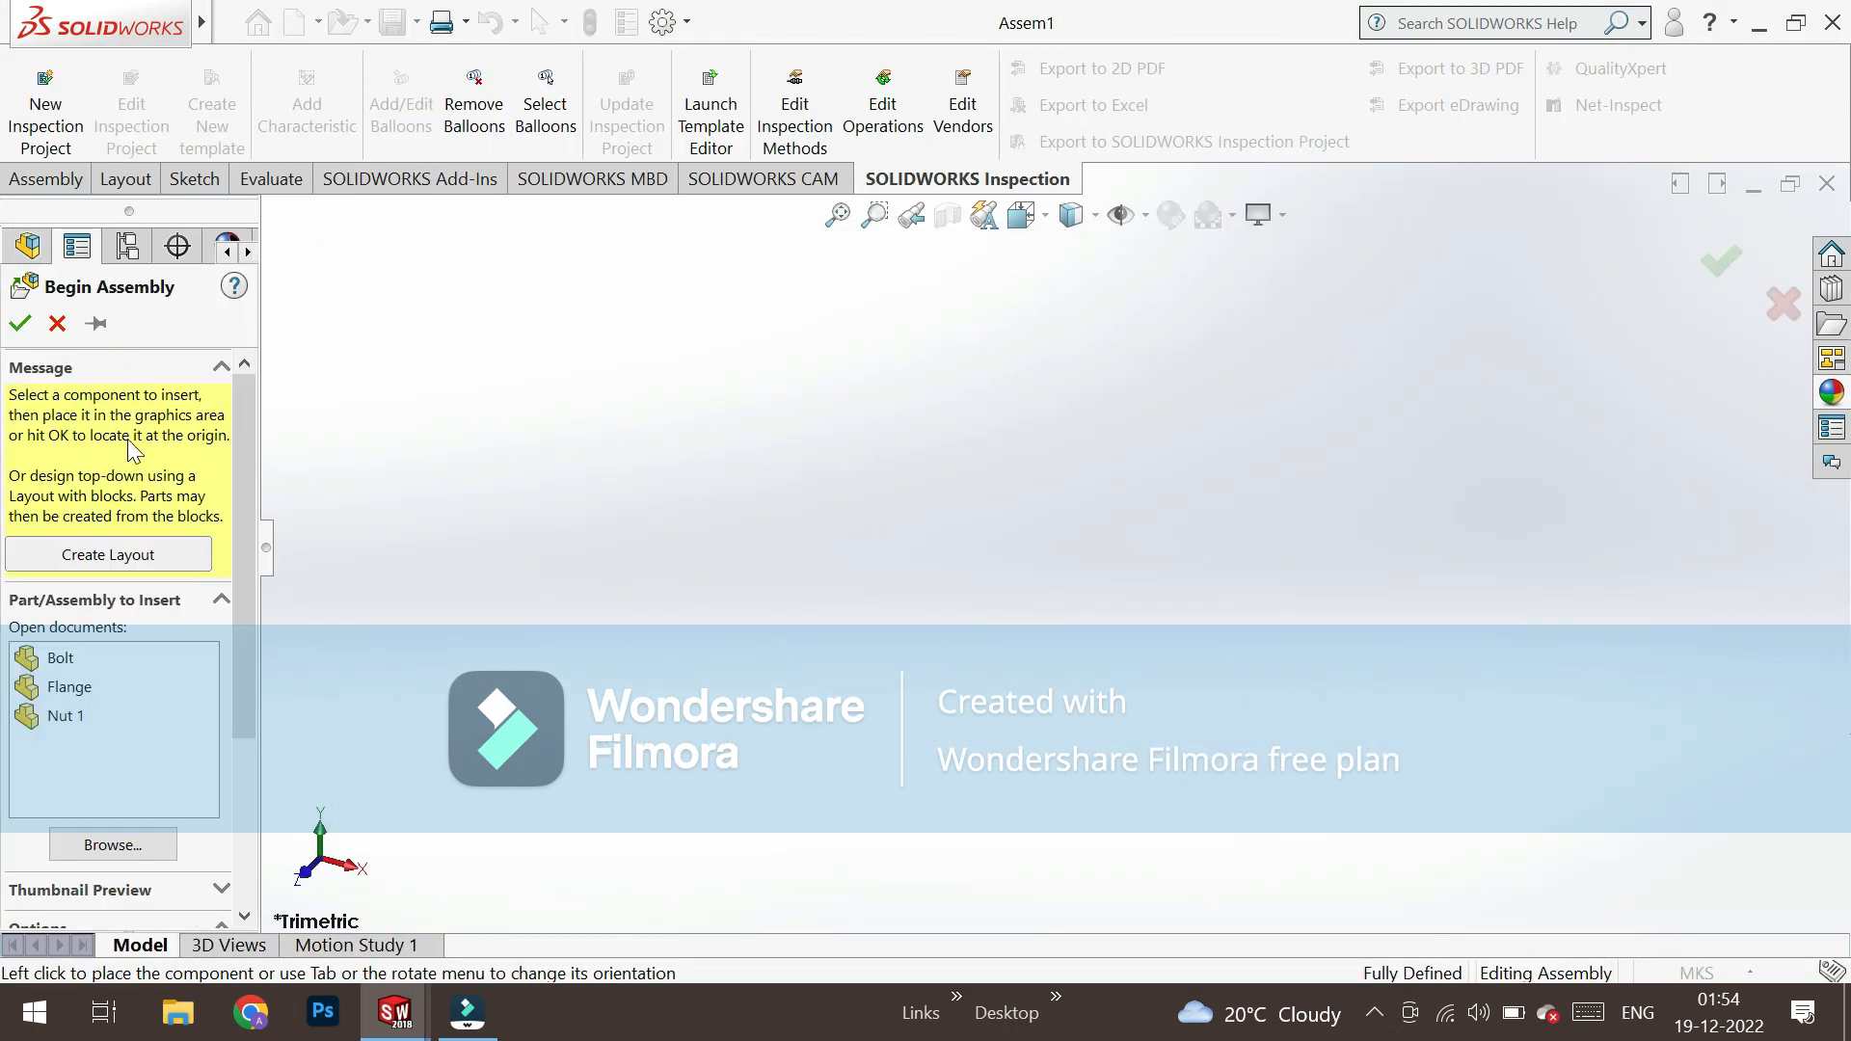
left_click(57, 323)
Set the assembly's units to MMGS and its background scene to Plain White.
left_click(1696, 972)
left_click(1608, 854)
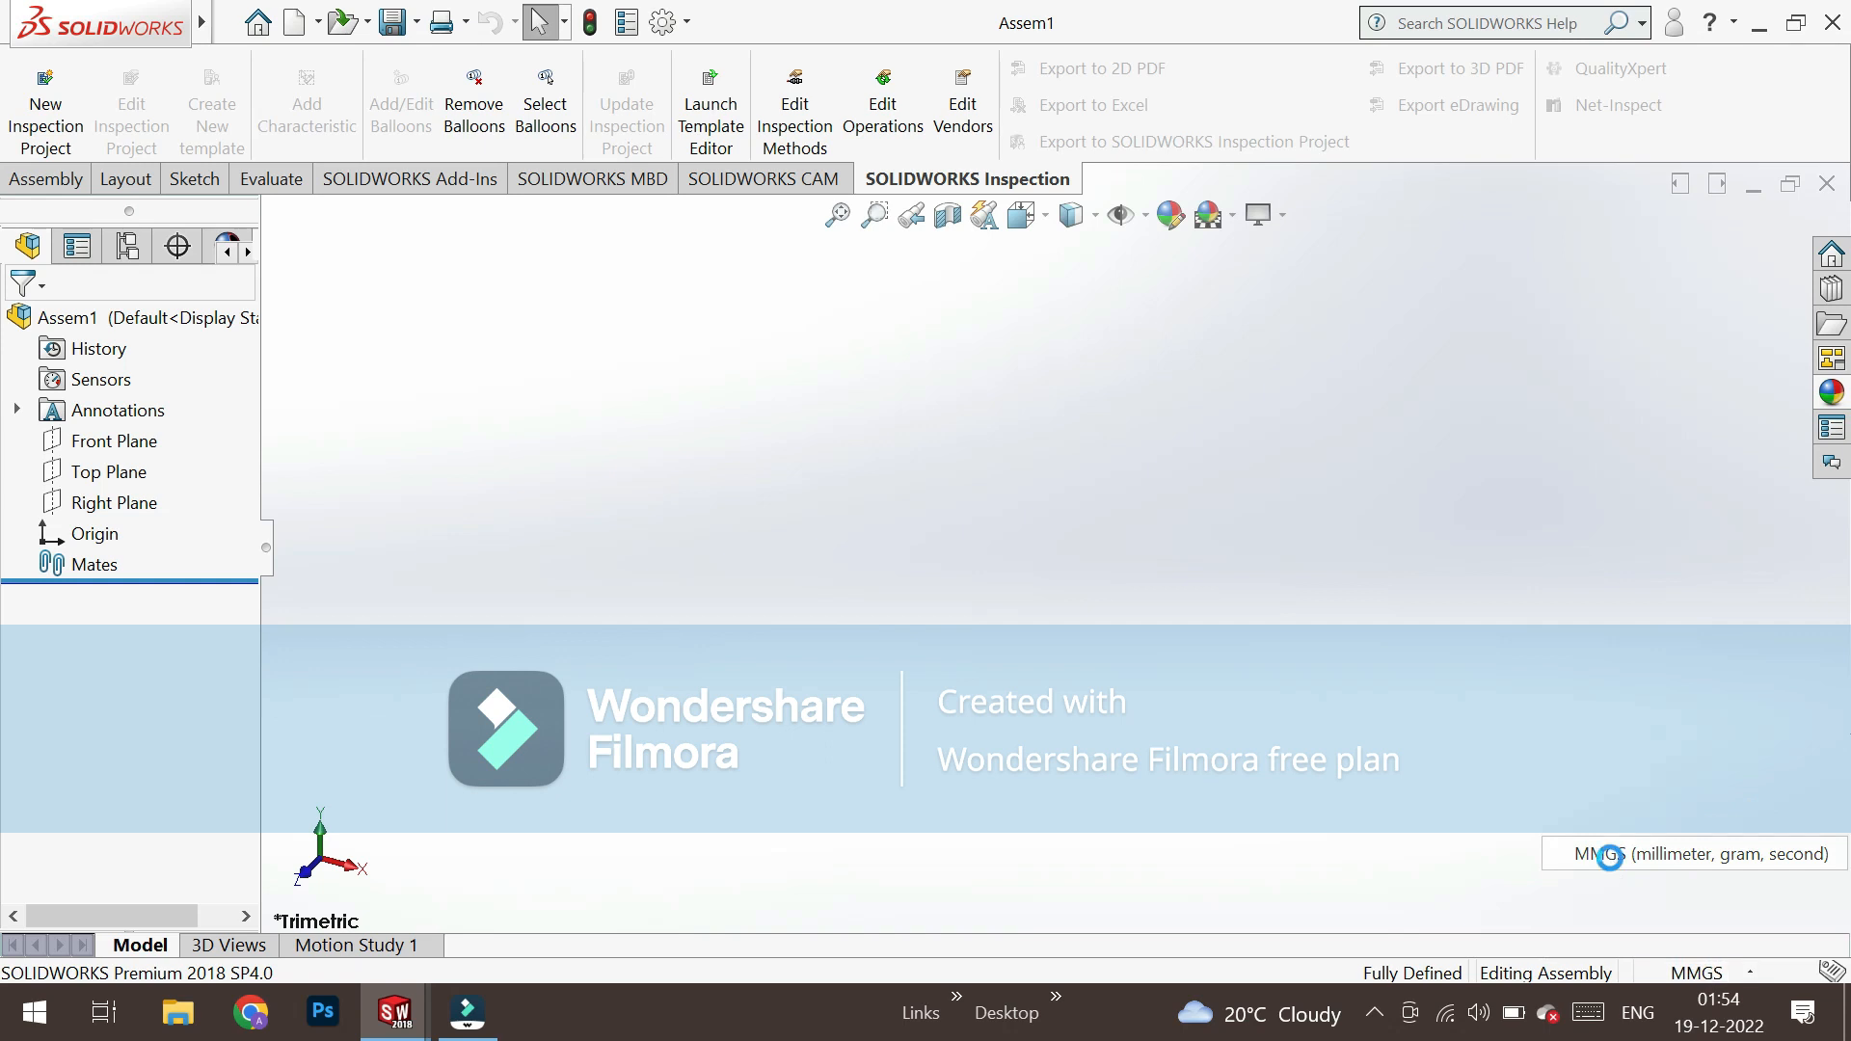
left_click(1236, 216)
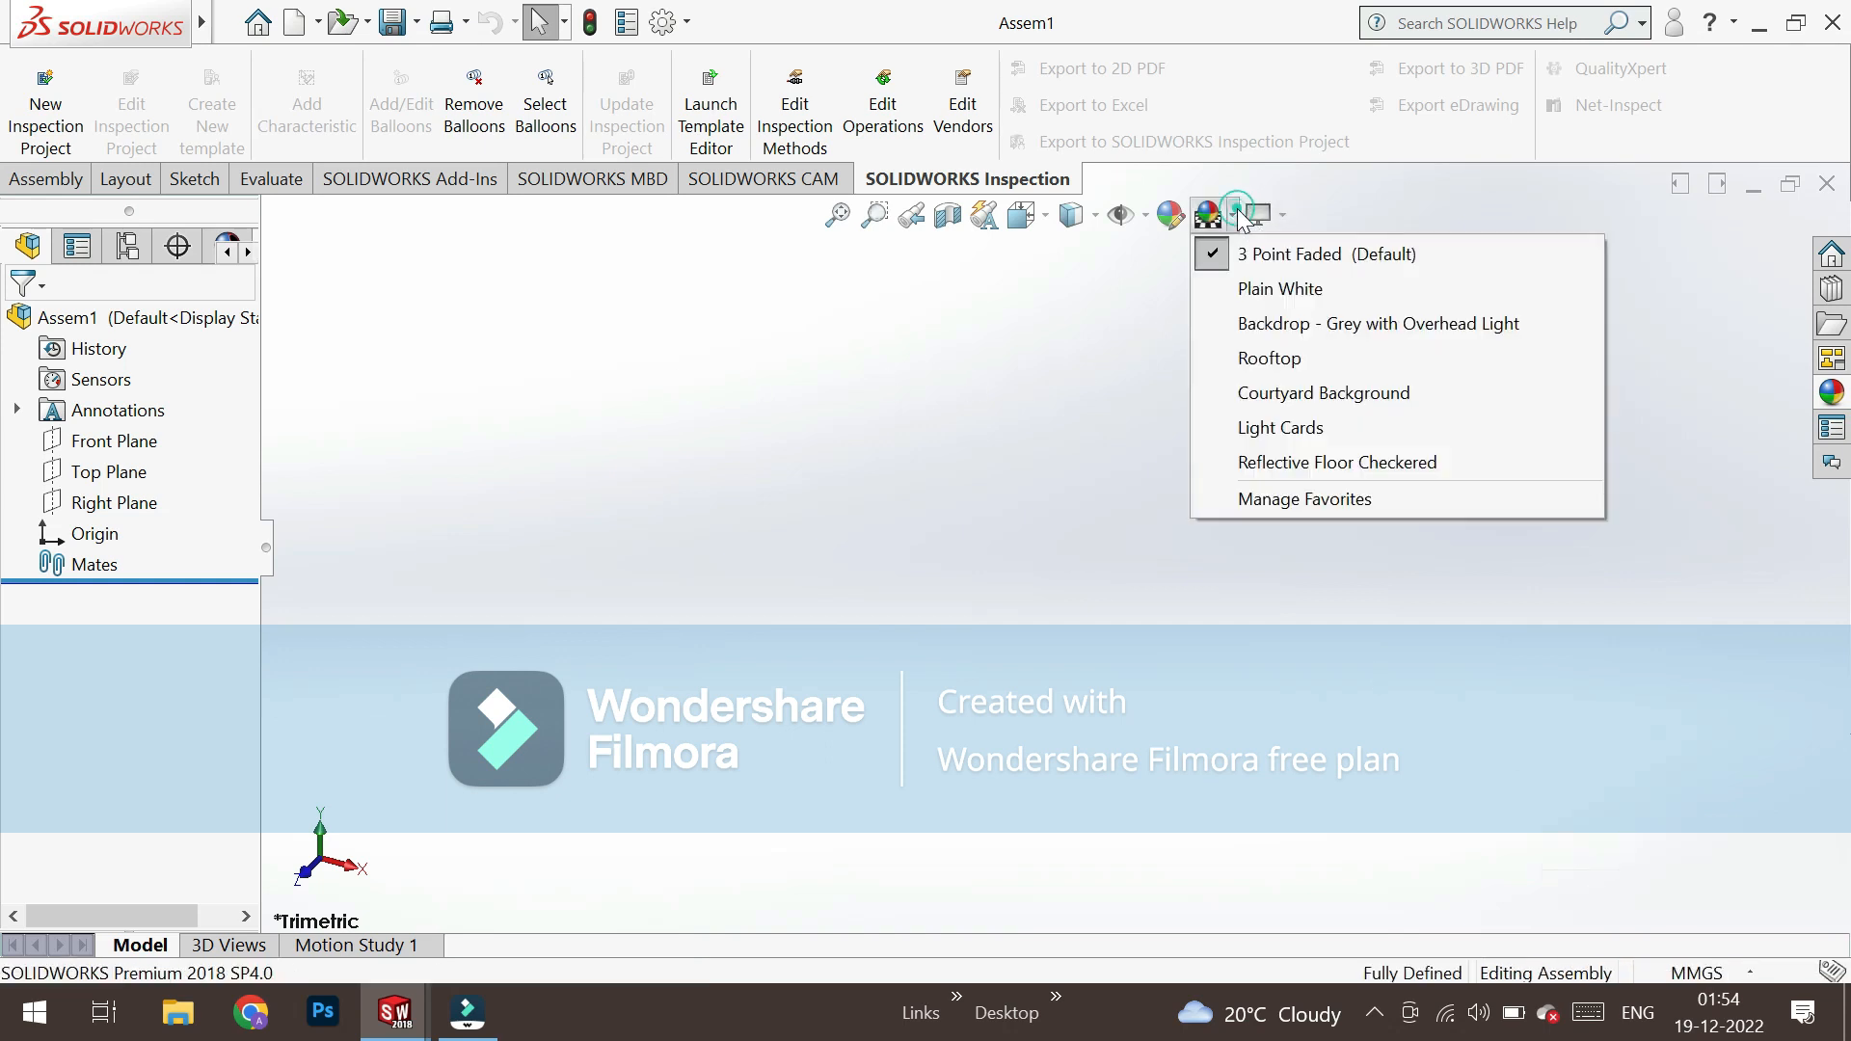
left_click(1252, 288)
Insert the Flange part into the assembly at the origin.
left_click(43, 150)
left_click(45, 180)
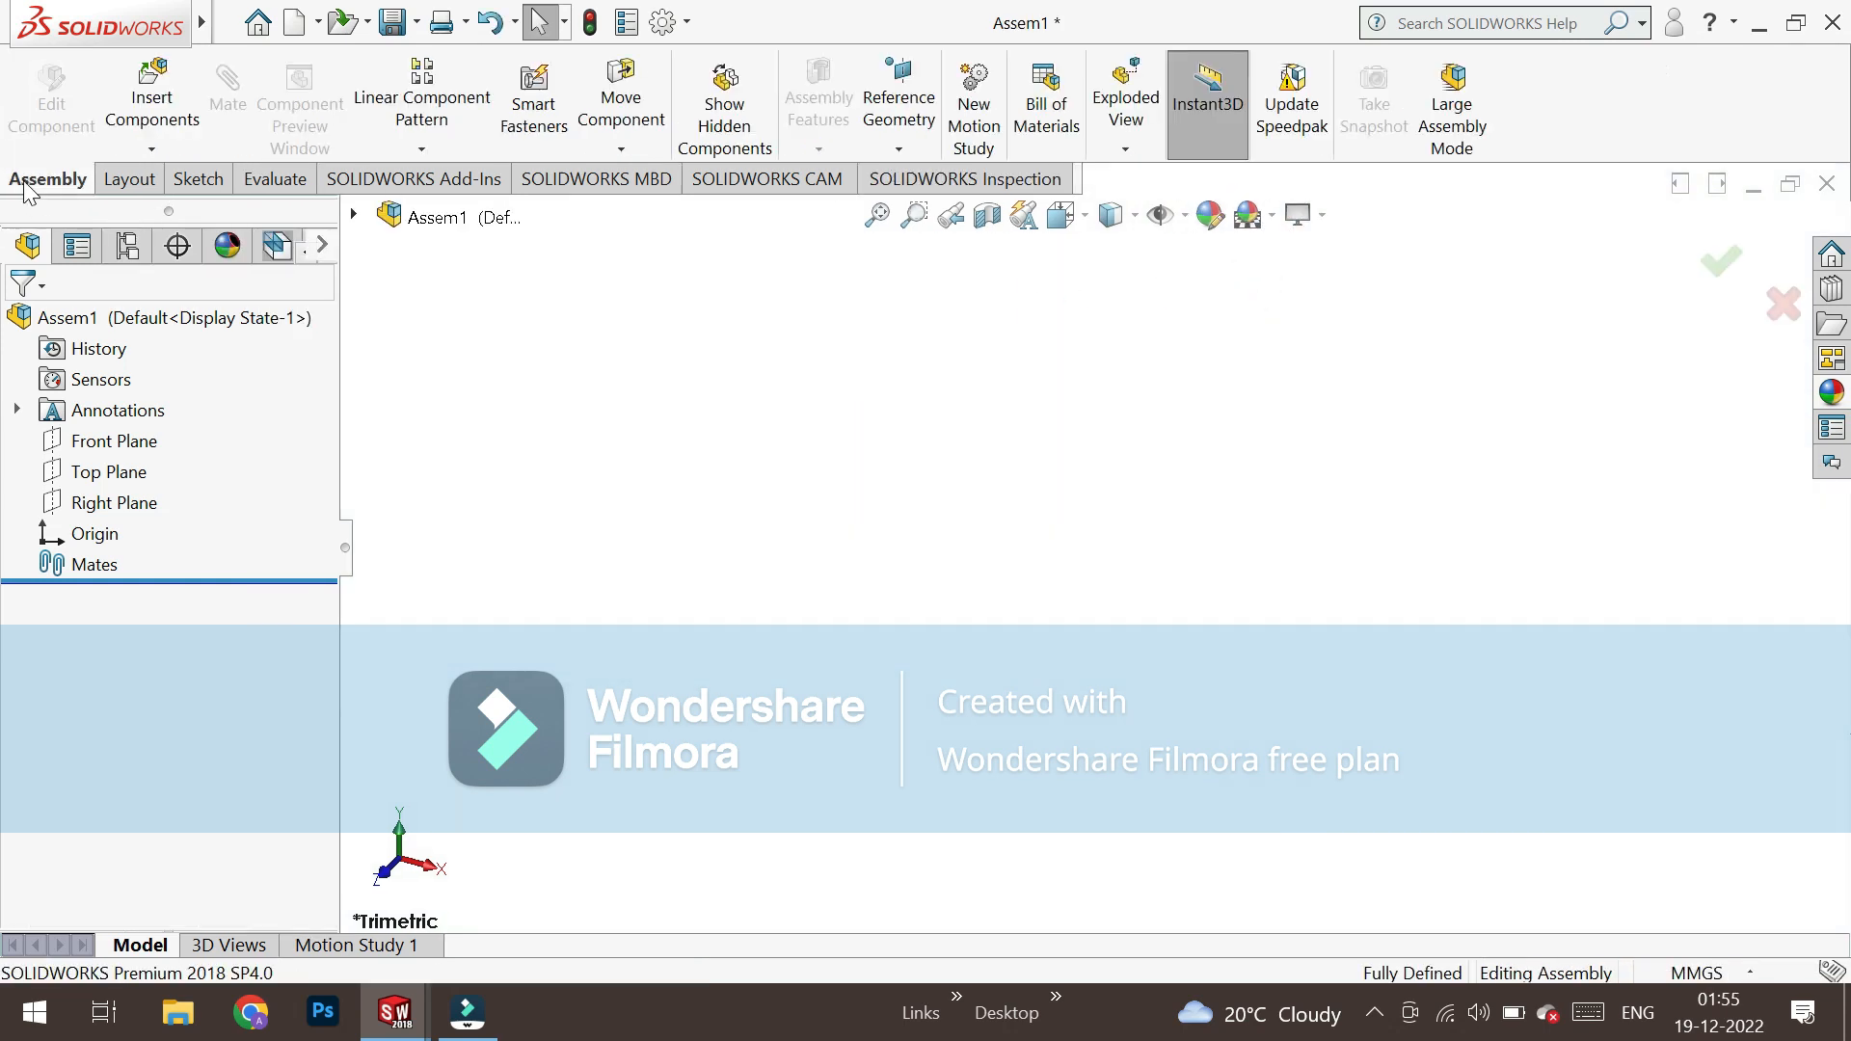
left_click(154, 94)
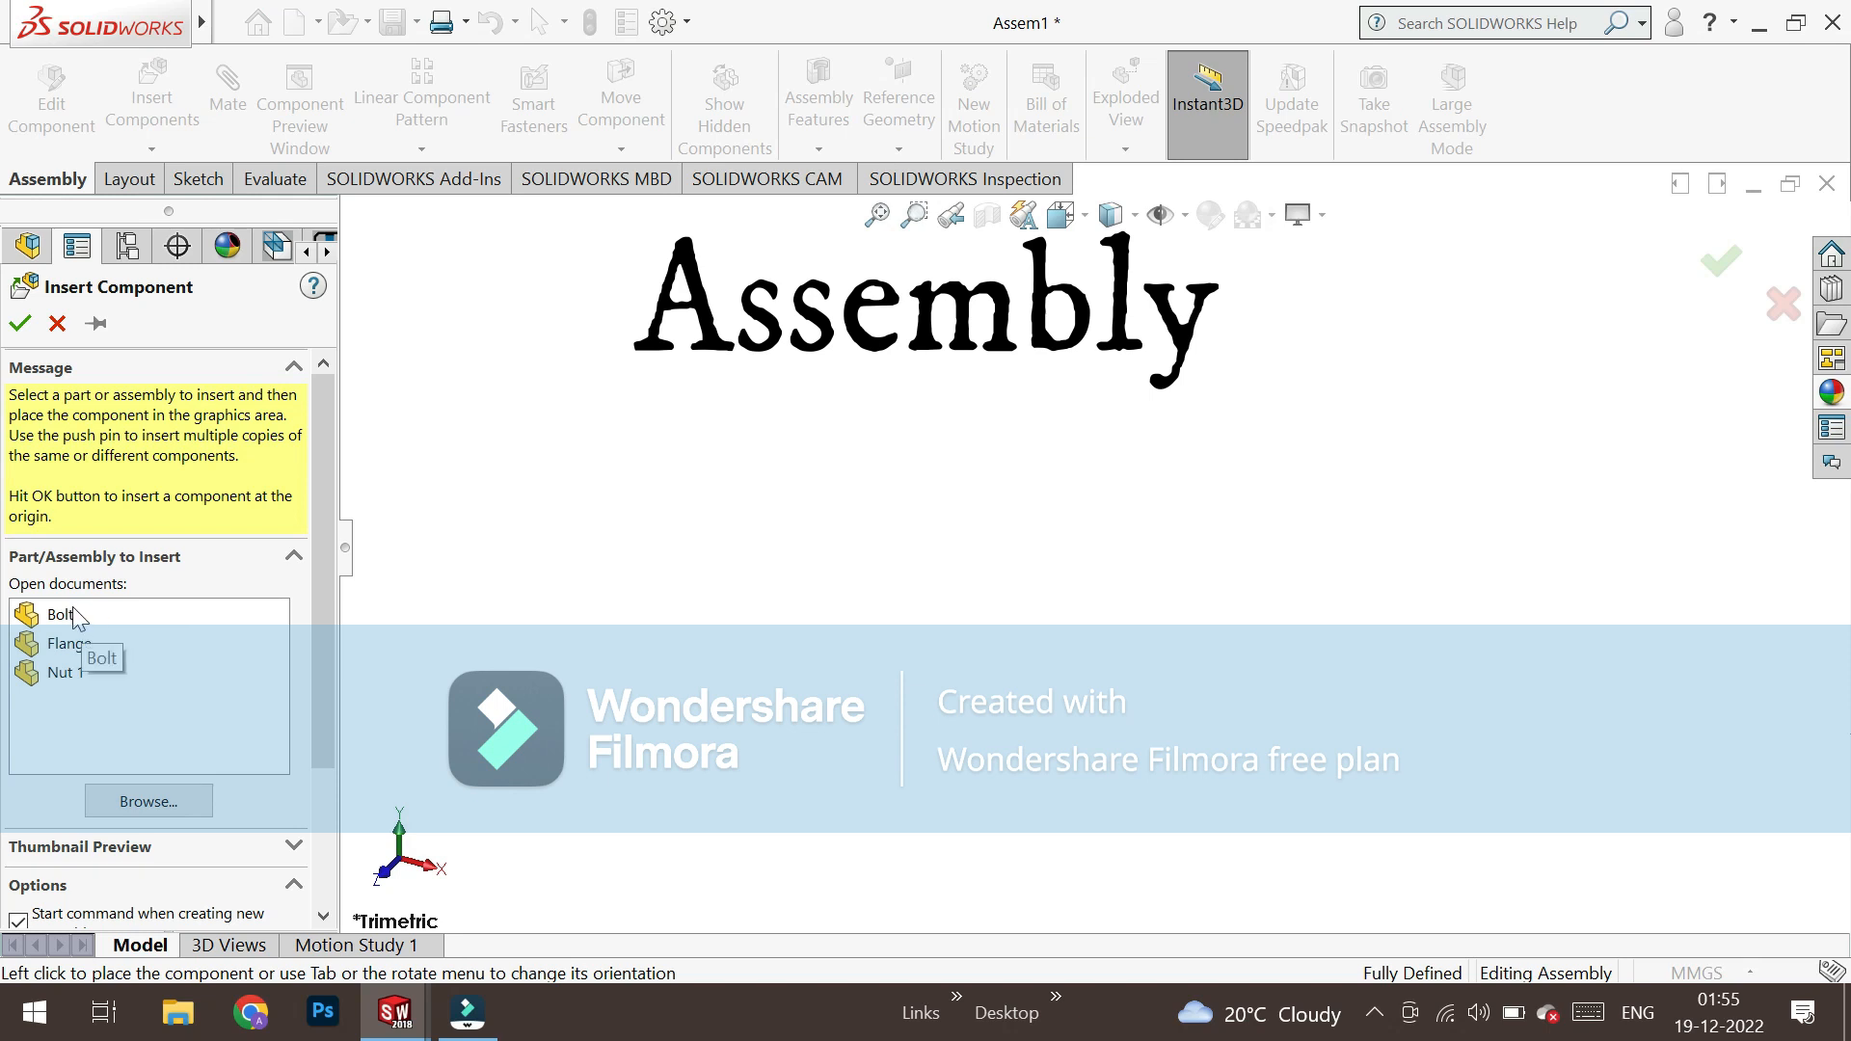
left_click(71, 646)
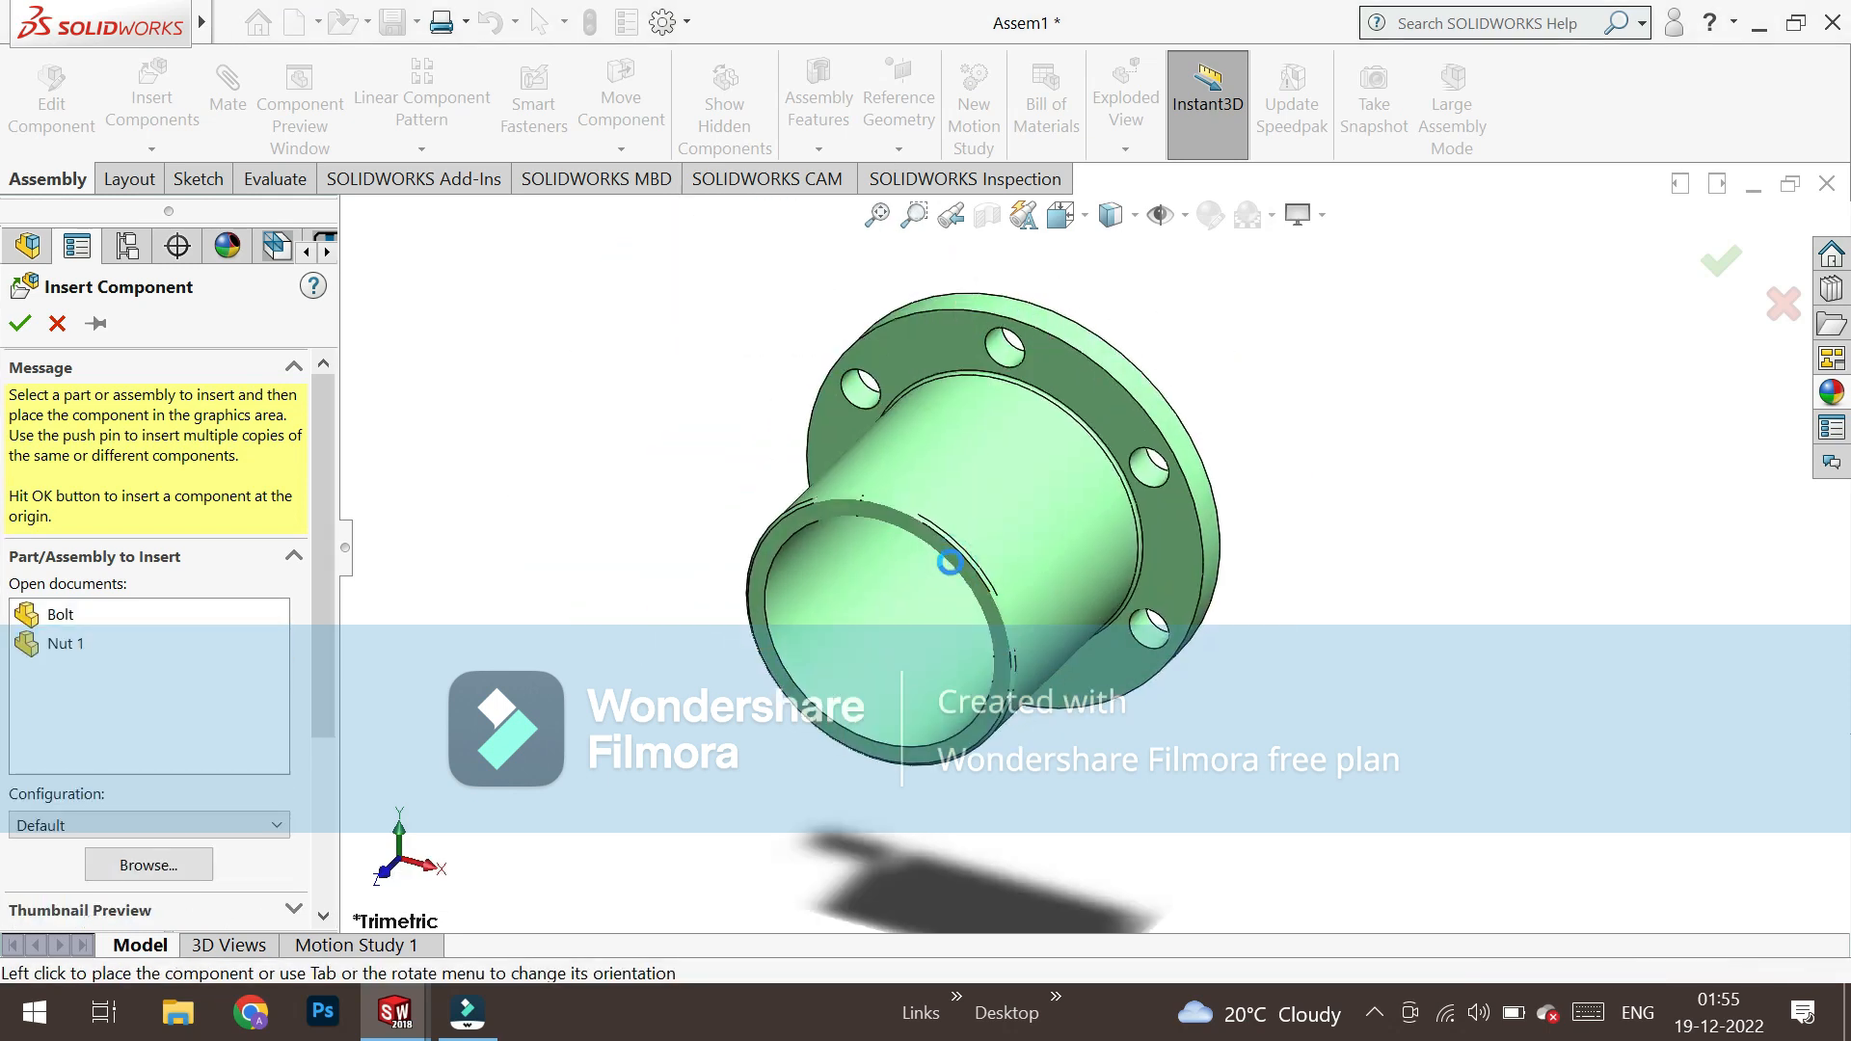
left_click(17, 322)
Place a second copy of the flange beside the first one in the assembly.
middle_click_drag(1002, 502, 1109, 554)
scroll(1102, 556, "up", 4)
scroll(1292, 487, "down", 4)
scroll(1071, 526, "up", 3)
left_click_drag(957, 615, 1313, 510, "ctrl")
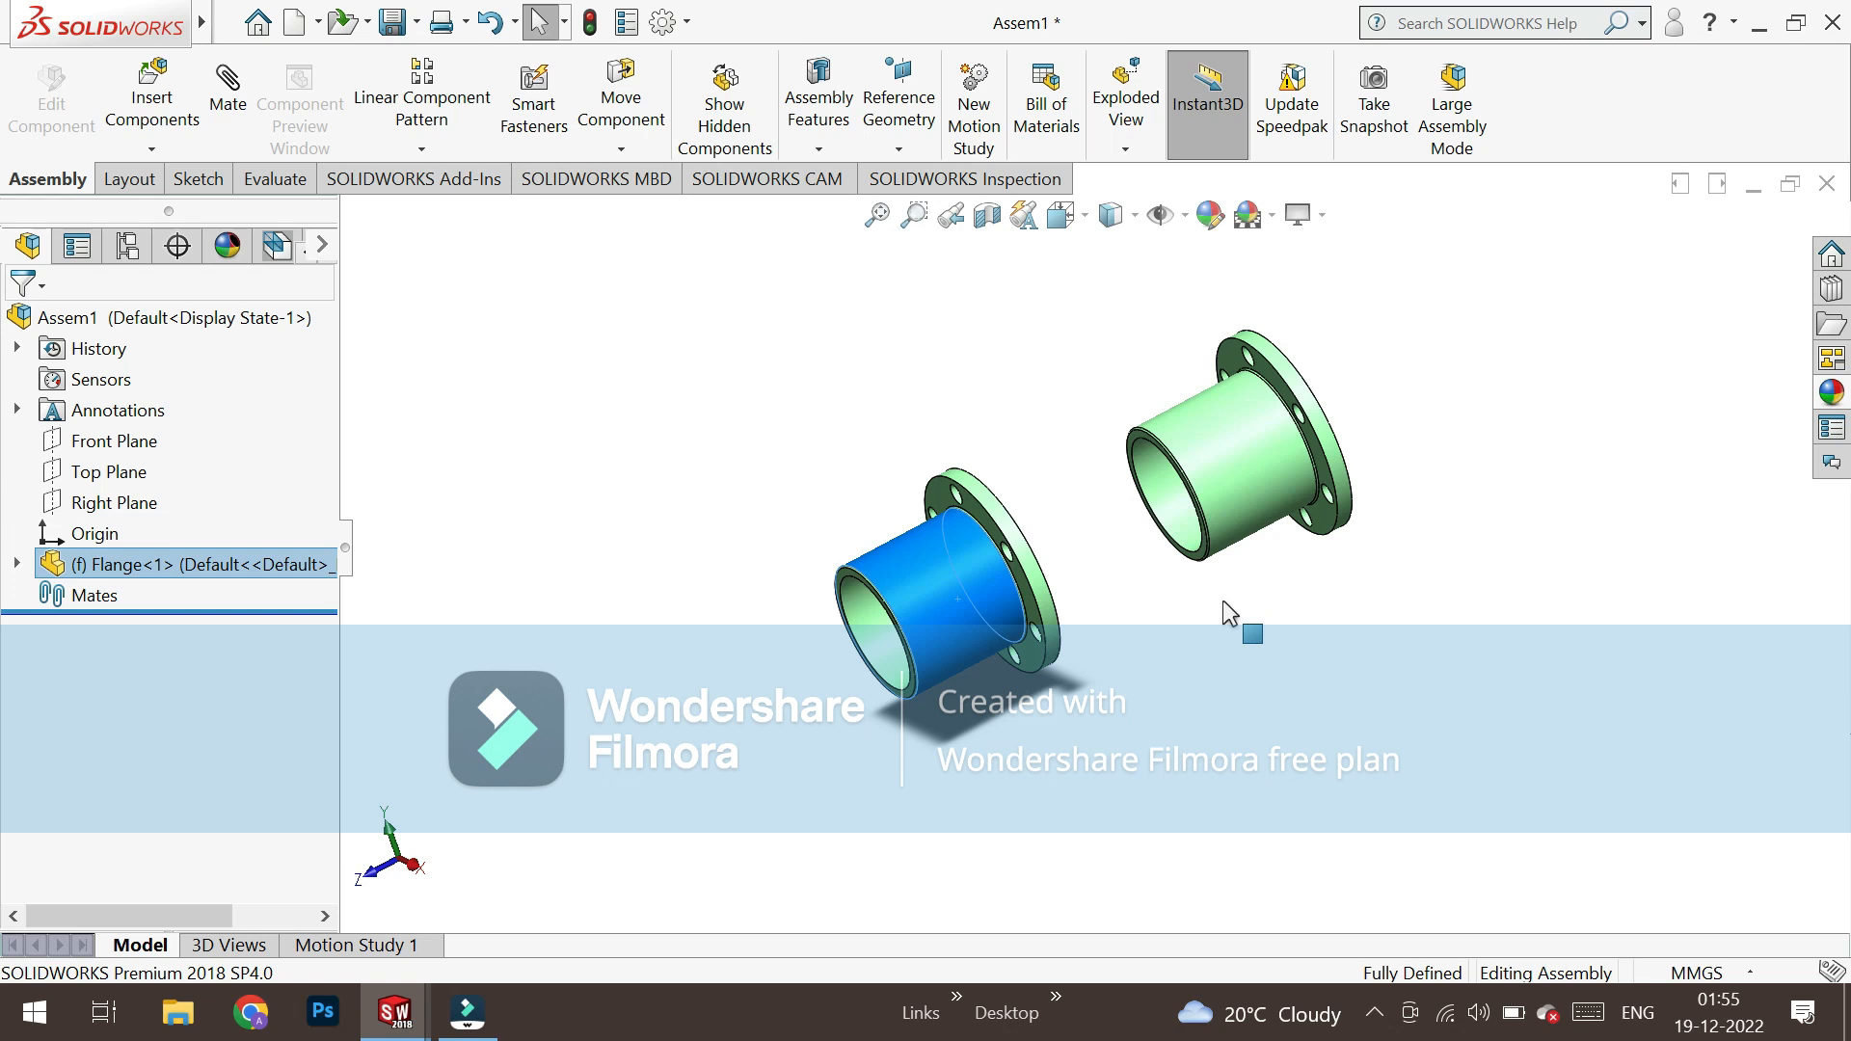
left_click_drag(1229, 612, 1235, 607, "ctrl")
Rotate the second flange by Free Drag so its bolting face points towards the first flange.
middle_click_drag(1282, 577, 1333, 617)
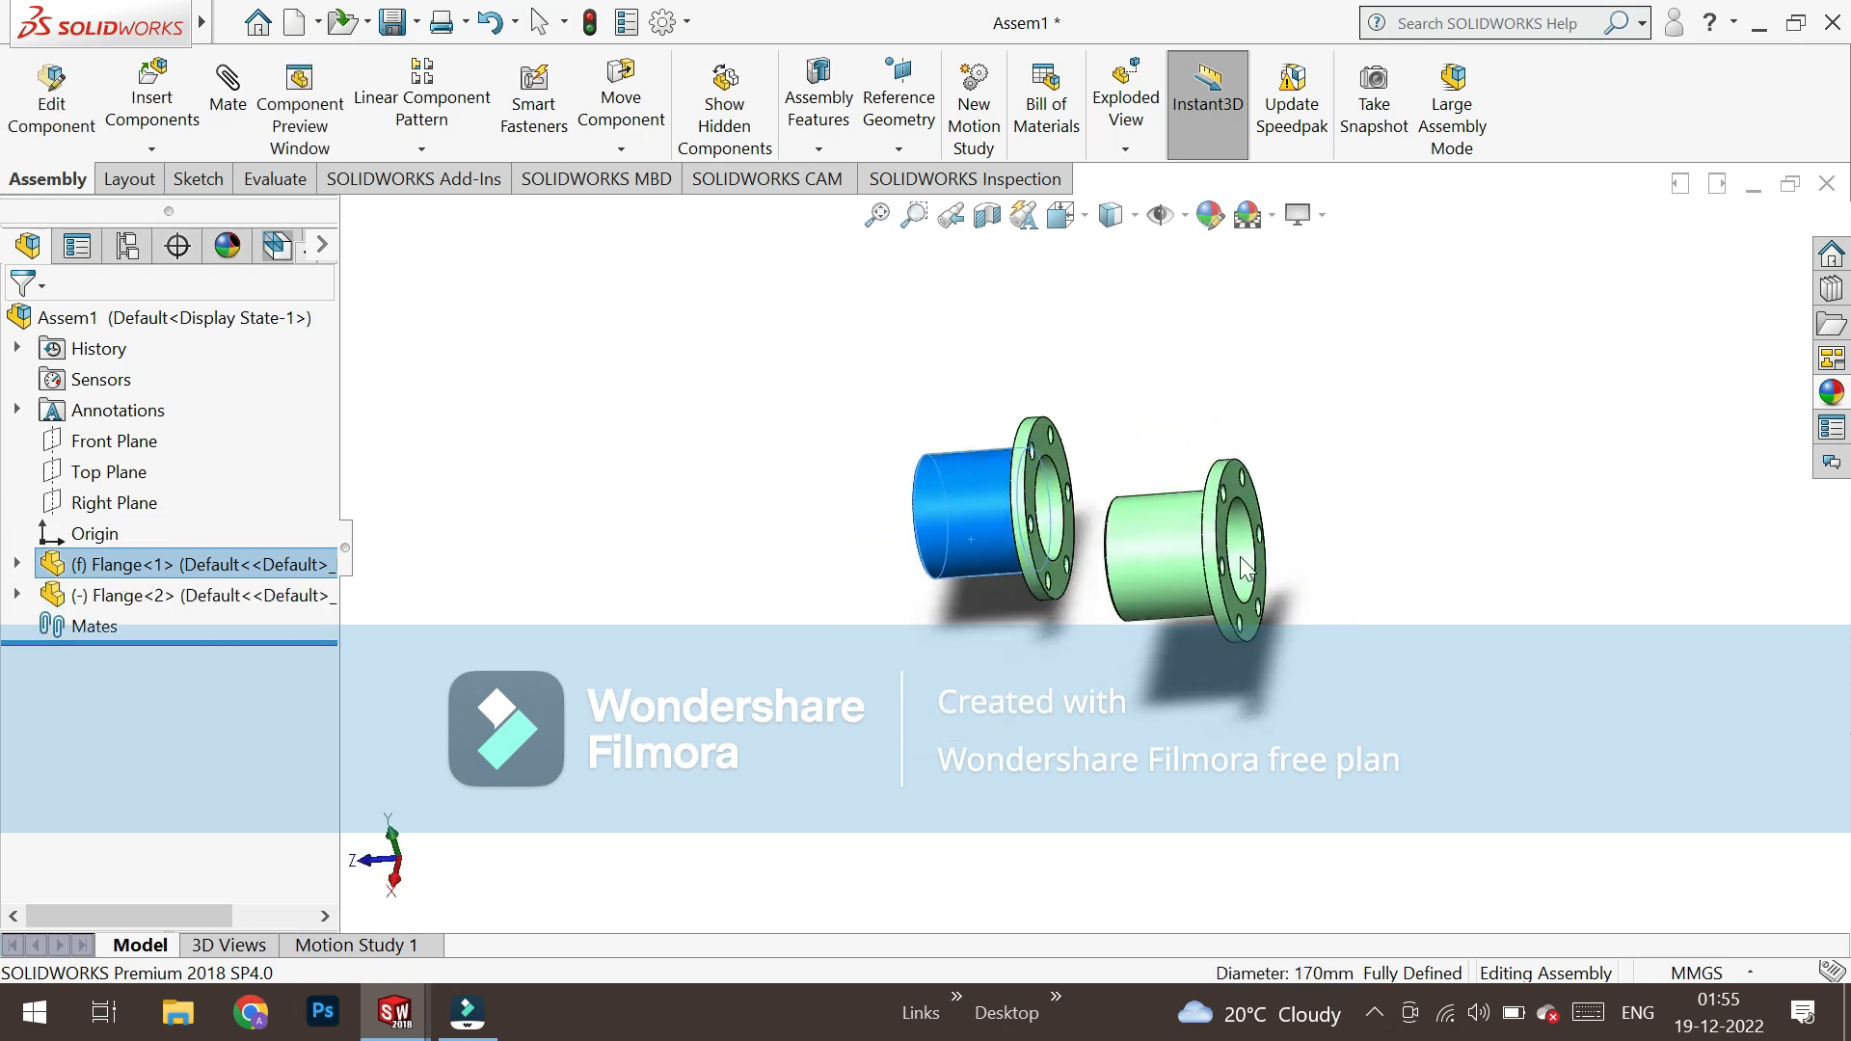
left_click(620, 150)
left_click(639, 212)
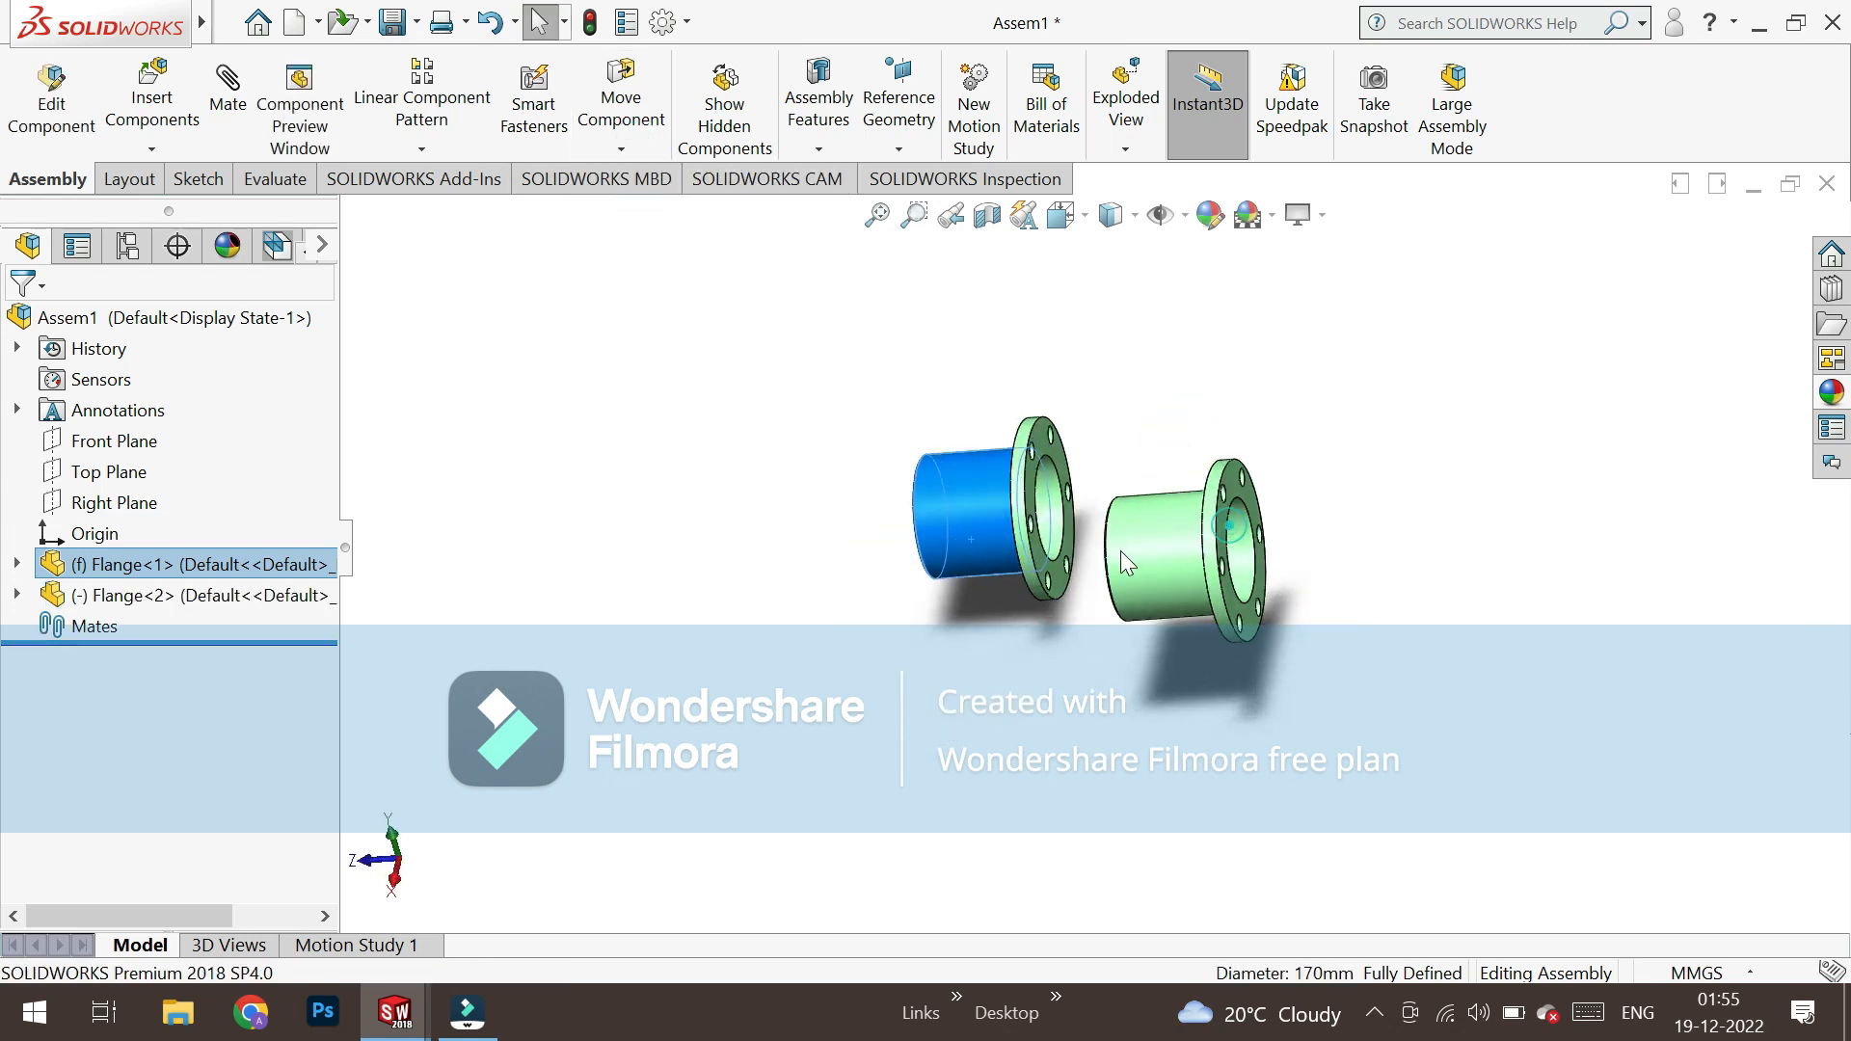
left_click_drag(1178, 547, 968, 576)
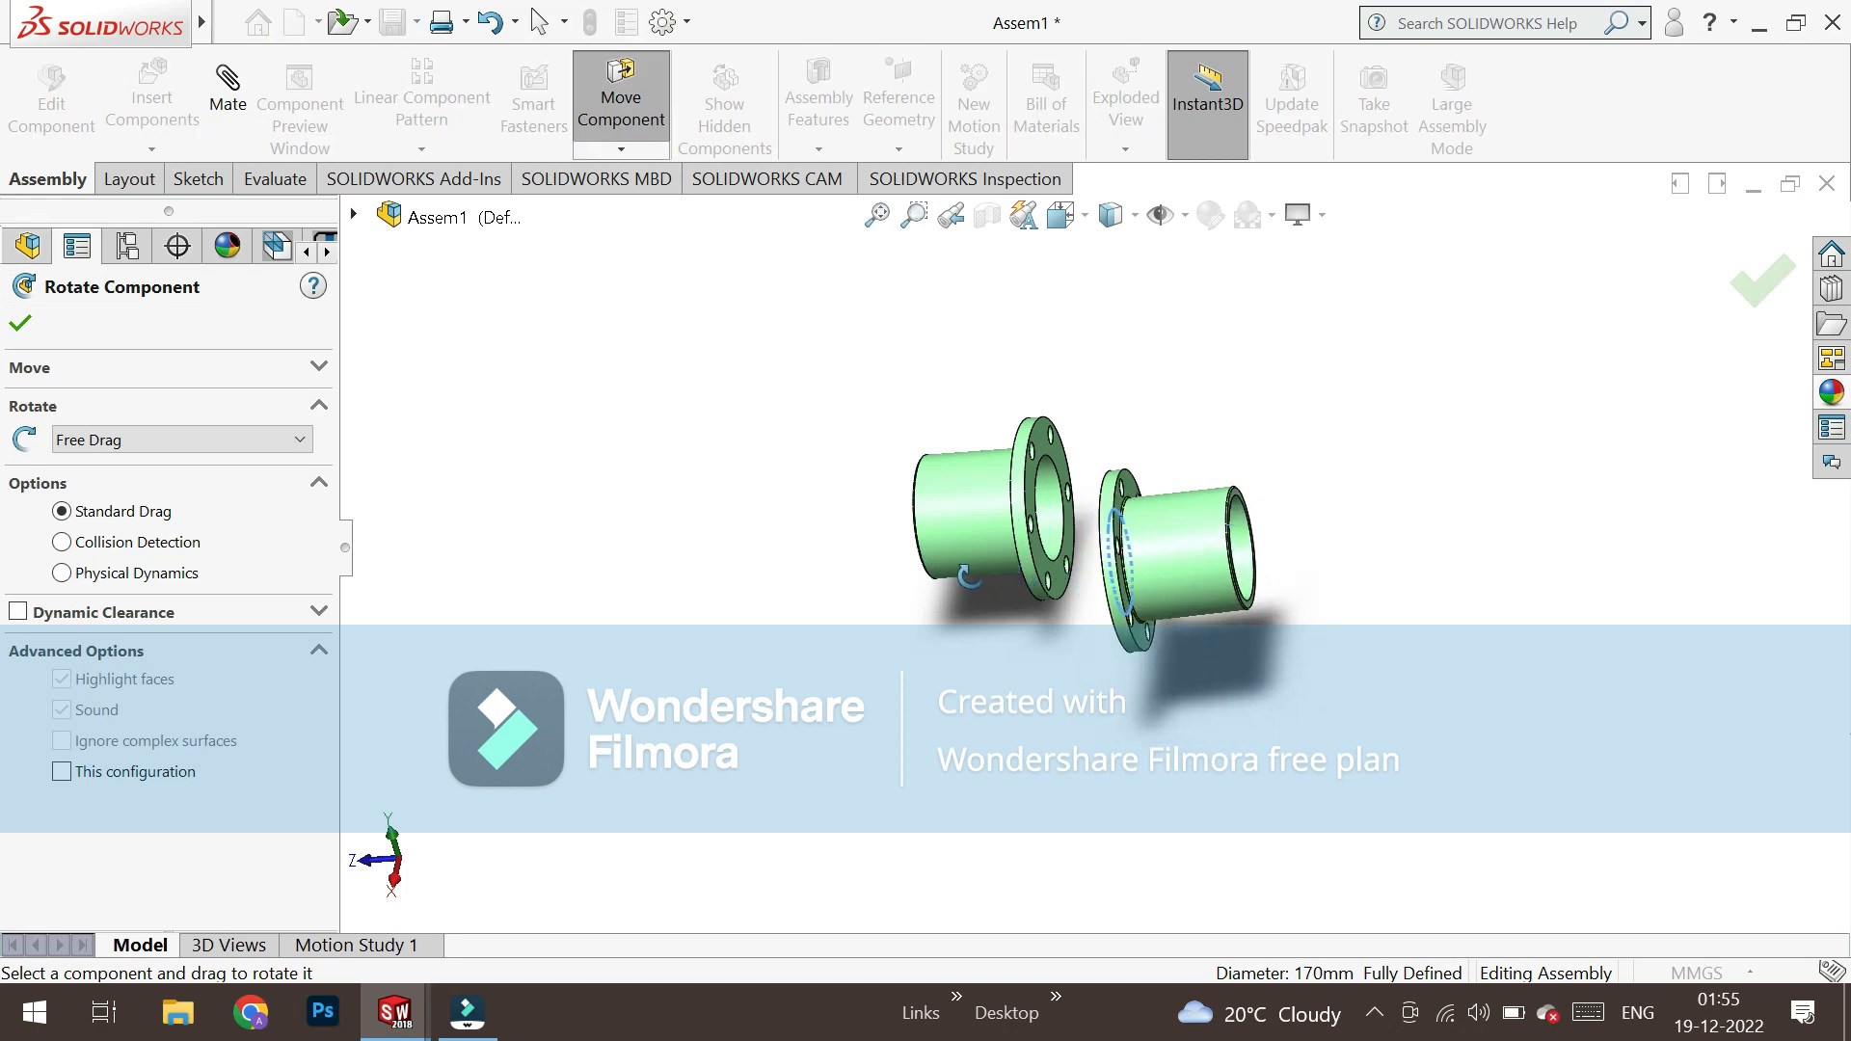
left_click(22, 323)
Add a concentric mate between the second flange's outer hub surface and the first flange's bore.
scroll(995, 480, "down", 5)
middle_click_drag(1263, 522, 1334, 530)
left_click(1415, 624)
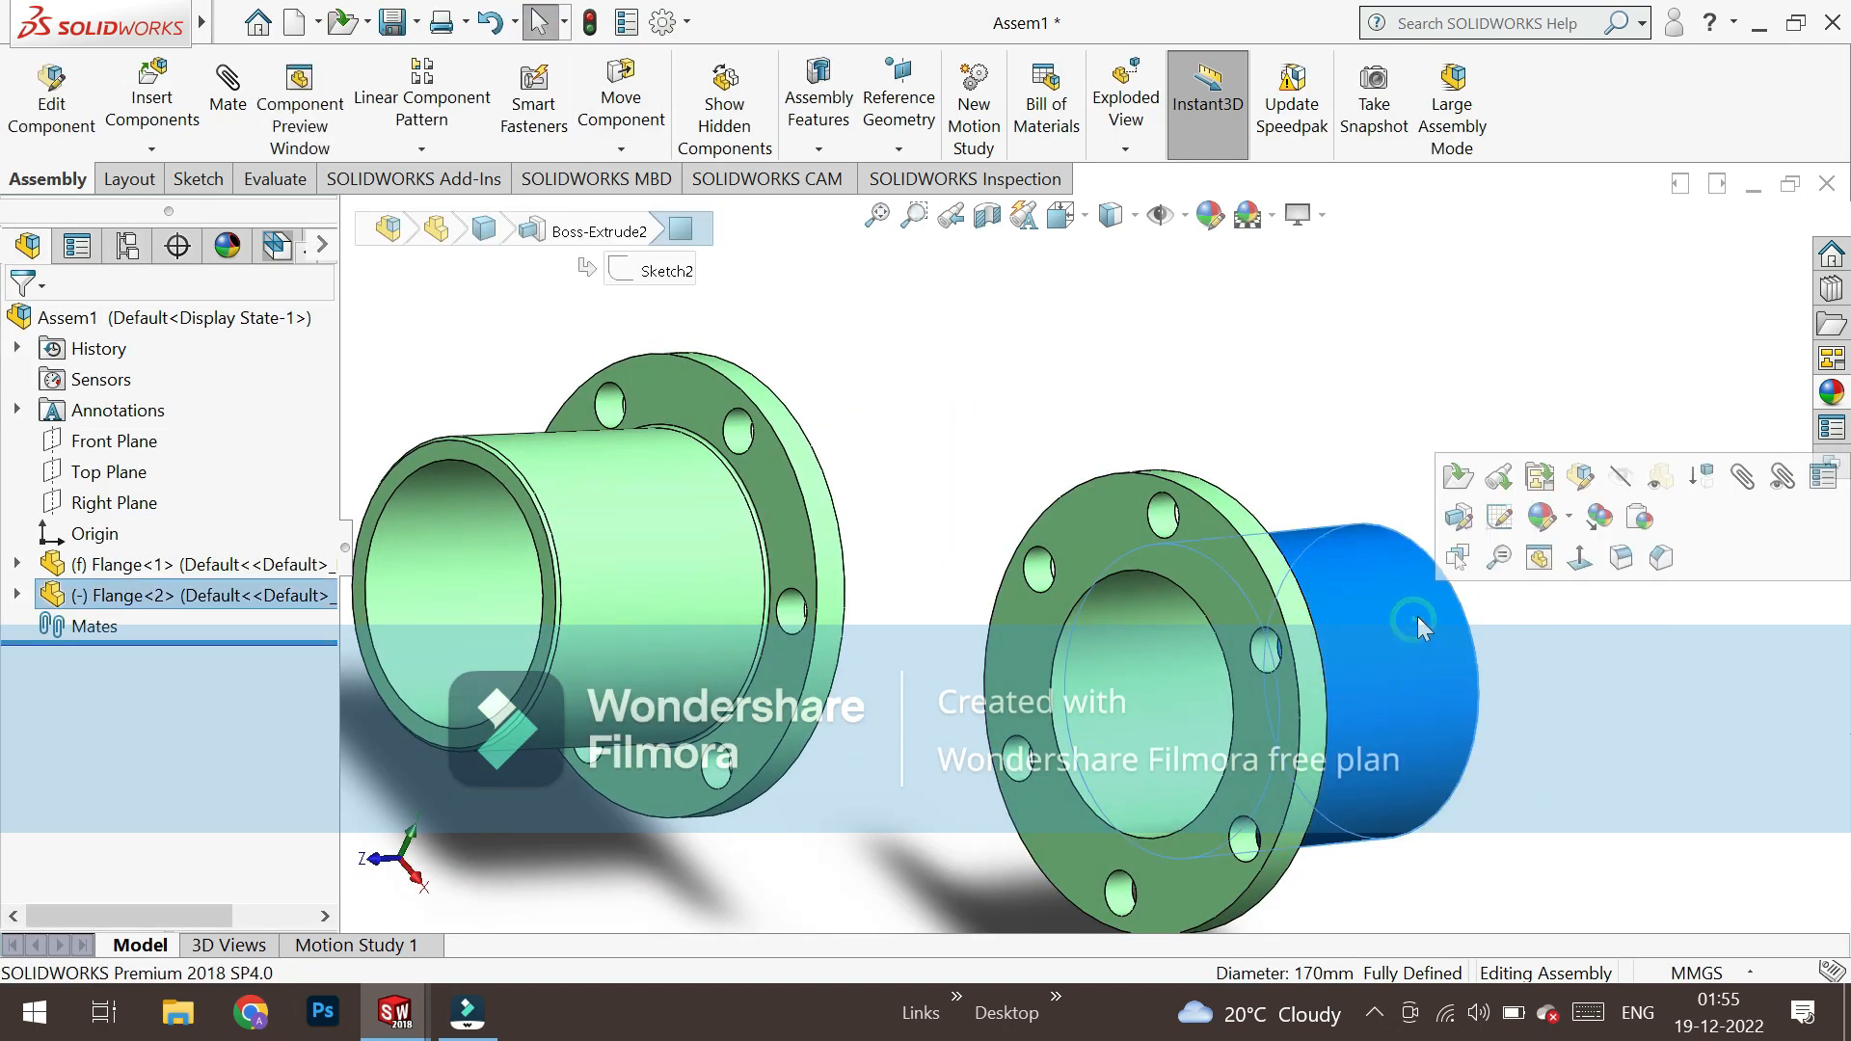
left_click(438, 549)
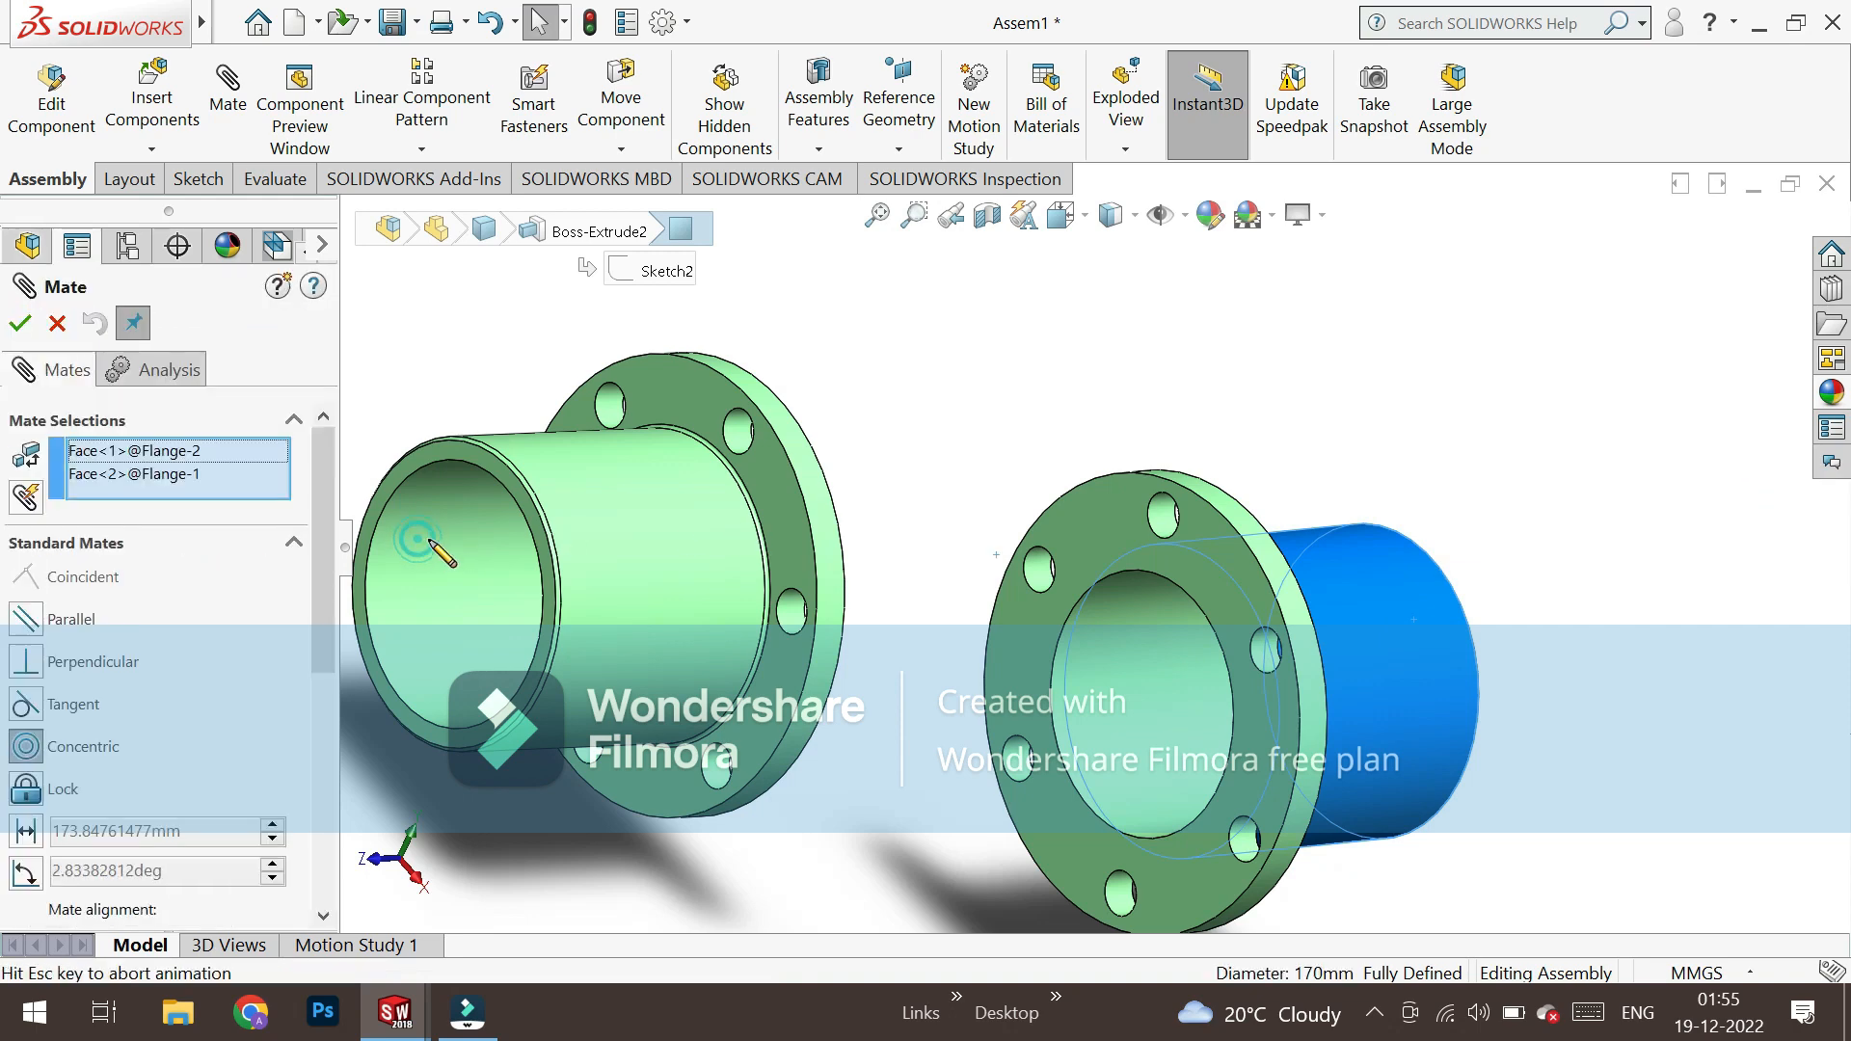
left_click(21, 328)
Separate the flanges along their axis and align a pair of their bolt holes with a concentric mate.
middle_click_drag(502, 456, 361, 457)
left_click_drag(967, 557, 1141, 557)
middle_click_drag(844, 518, 906, 435)
scroll(940, 419, "down", 4)
left_click(1130, 479)
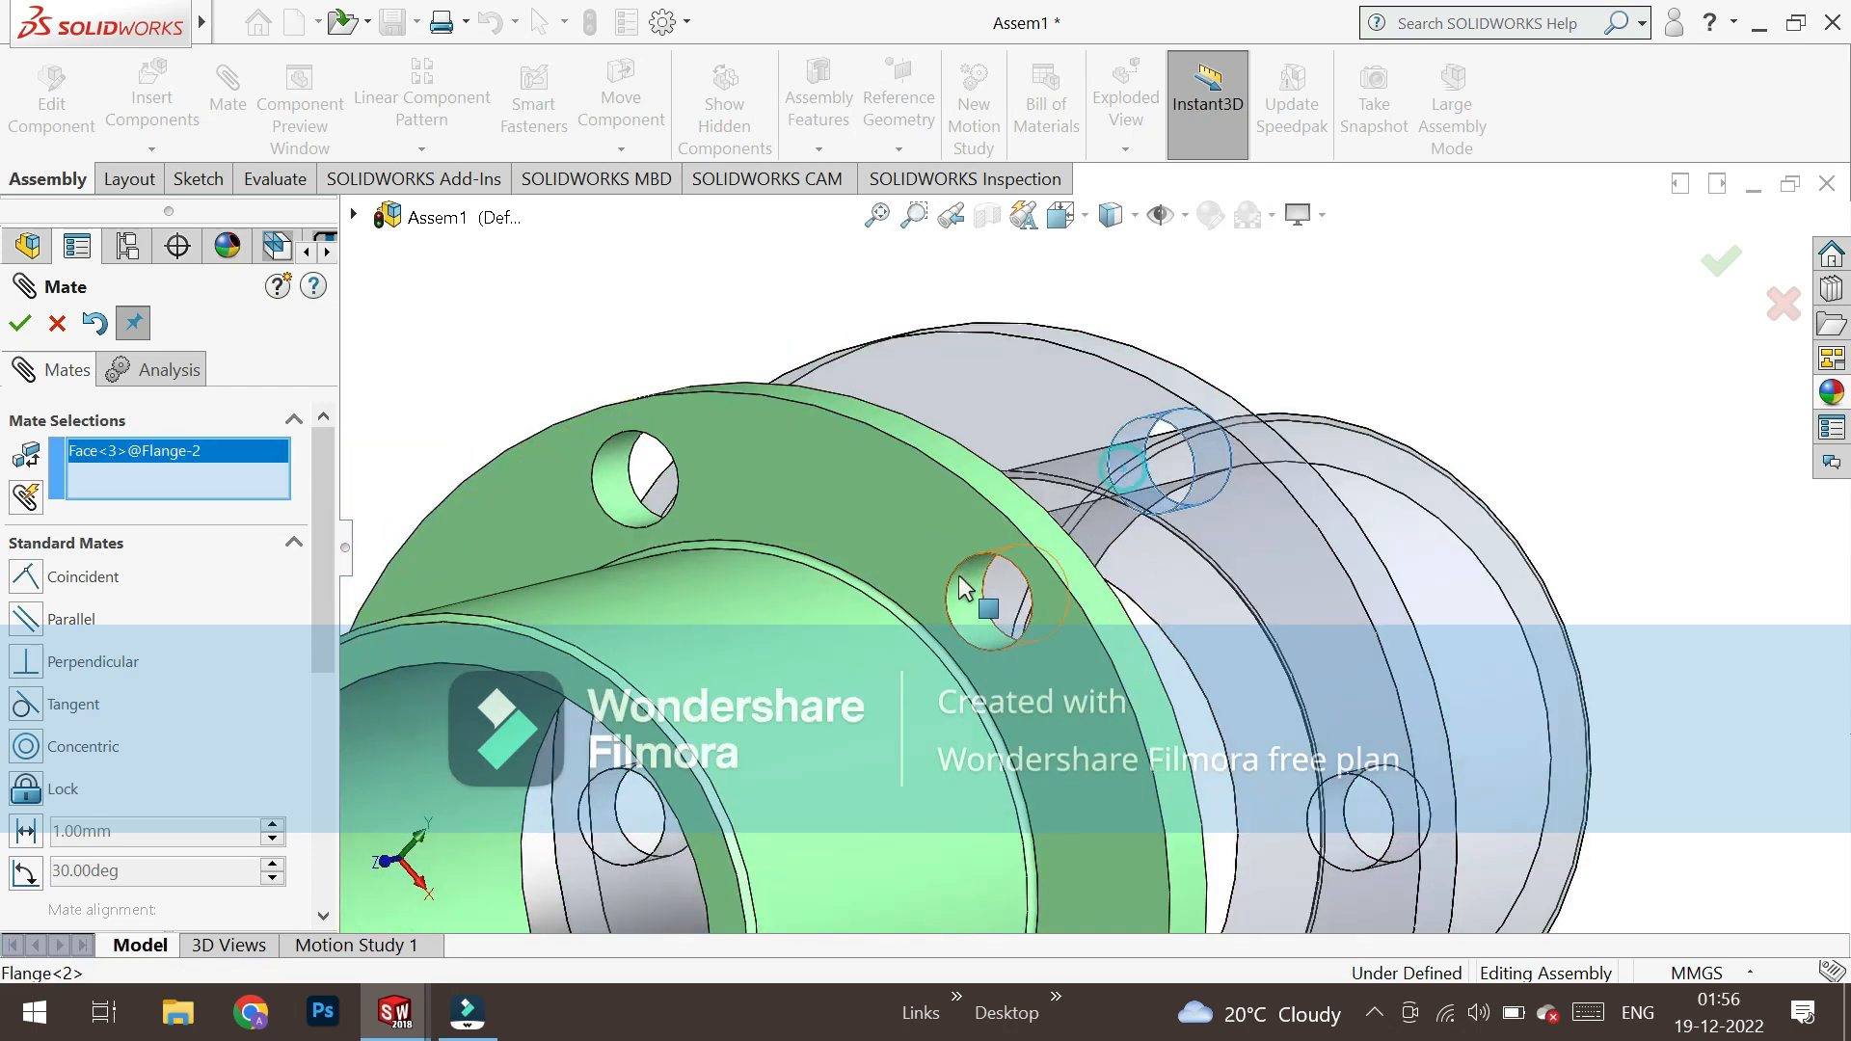
left_click(983, 588)
left_click(21, 325)
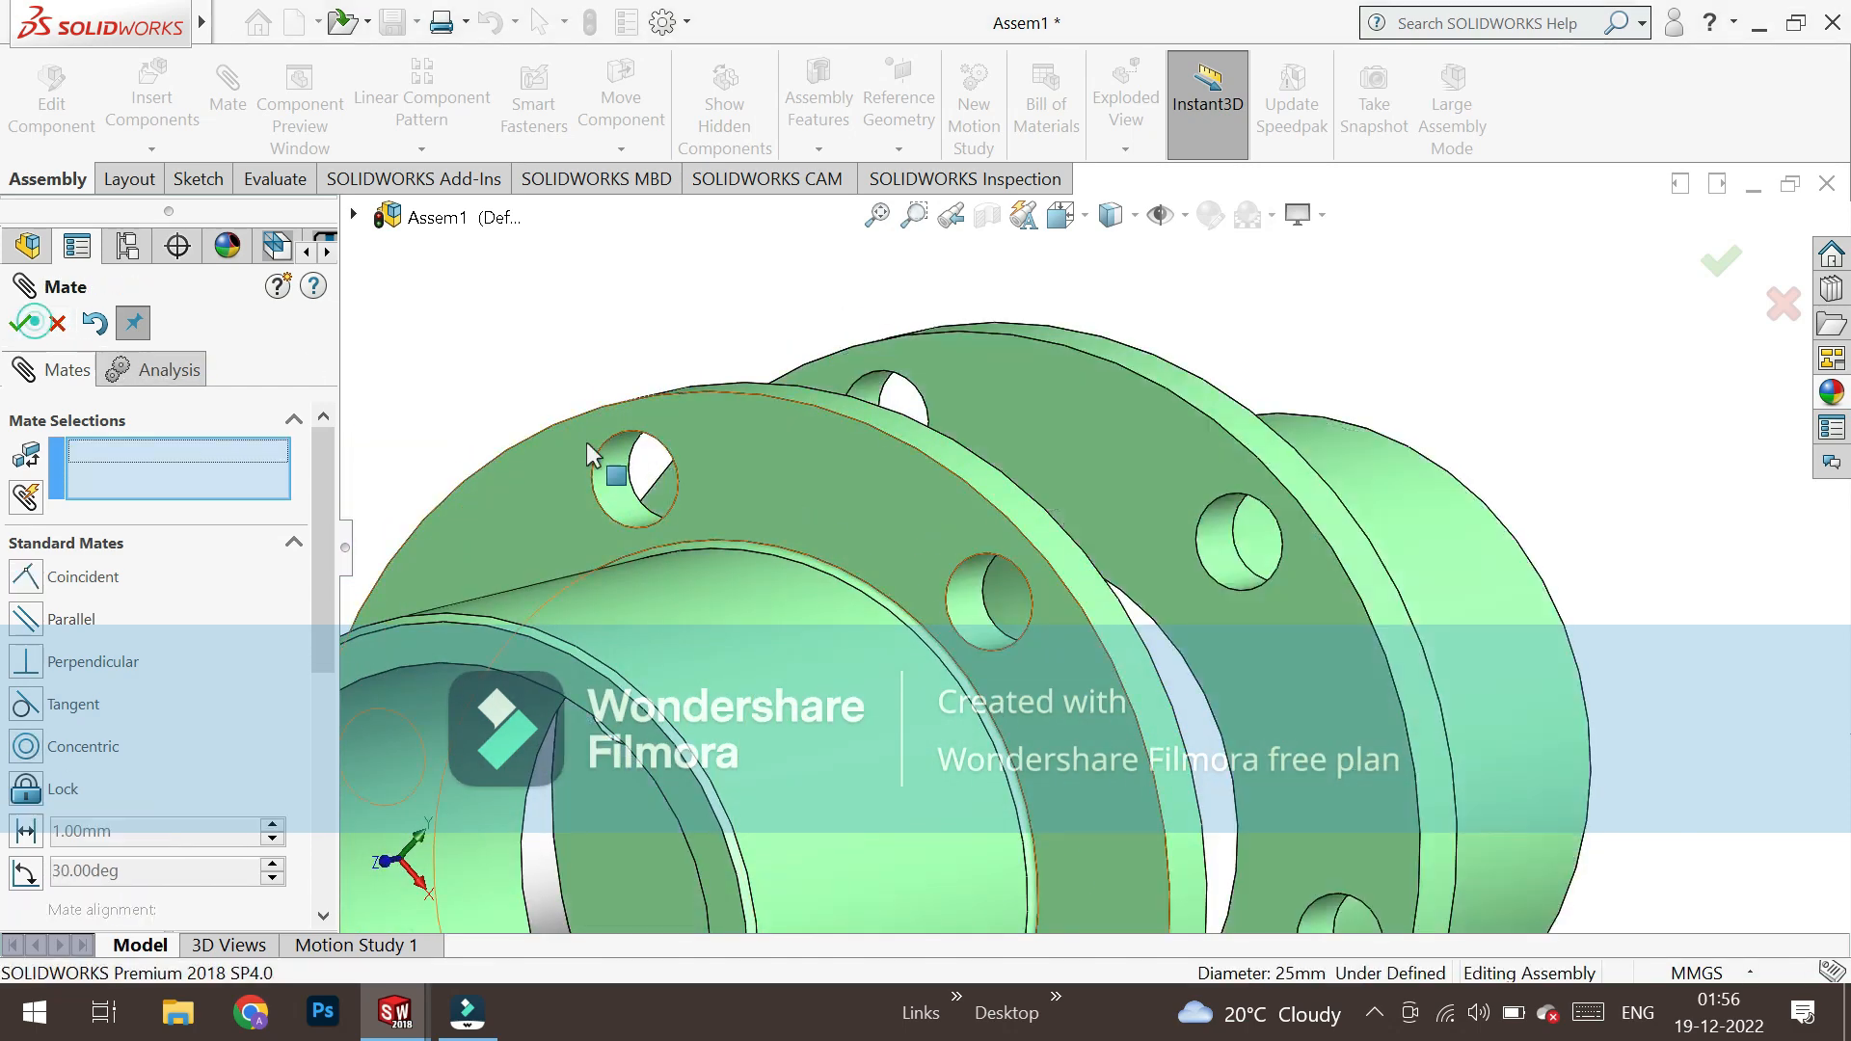
Join the flat bolting faces of the two flanges with a coincident mate and finish mating.
scroll(578, 451, "up", 7)
middle_click_drag(830, 504, 747, 511)
scroll(1145, 537, "down", 4)
middle_click(1045, 521)
middle_click_drag(1045, 521, 767, 594)
left_click(956, 521)
left_click(767, 594)
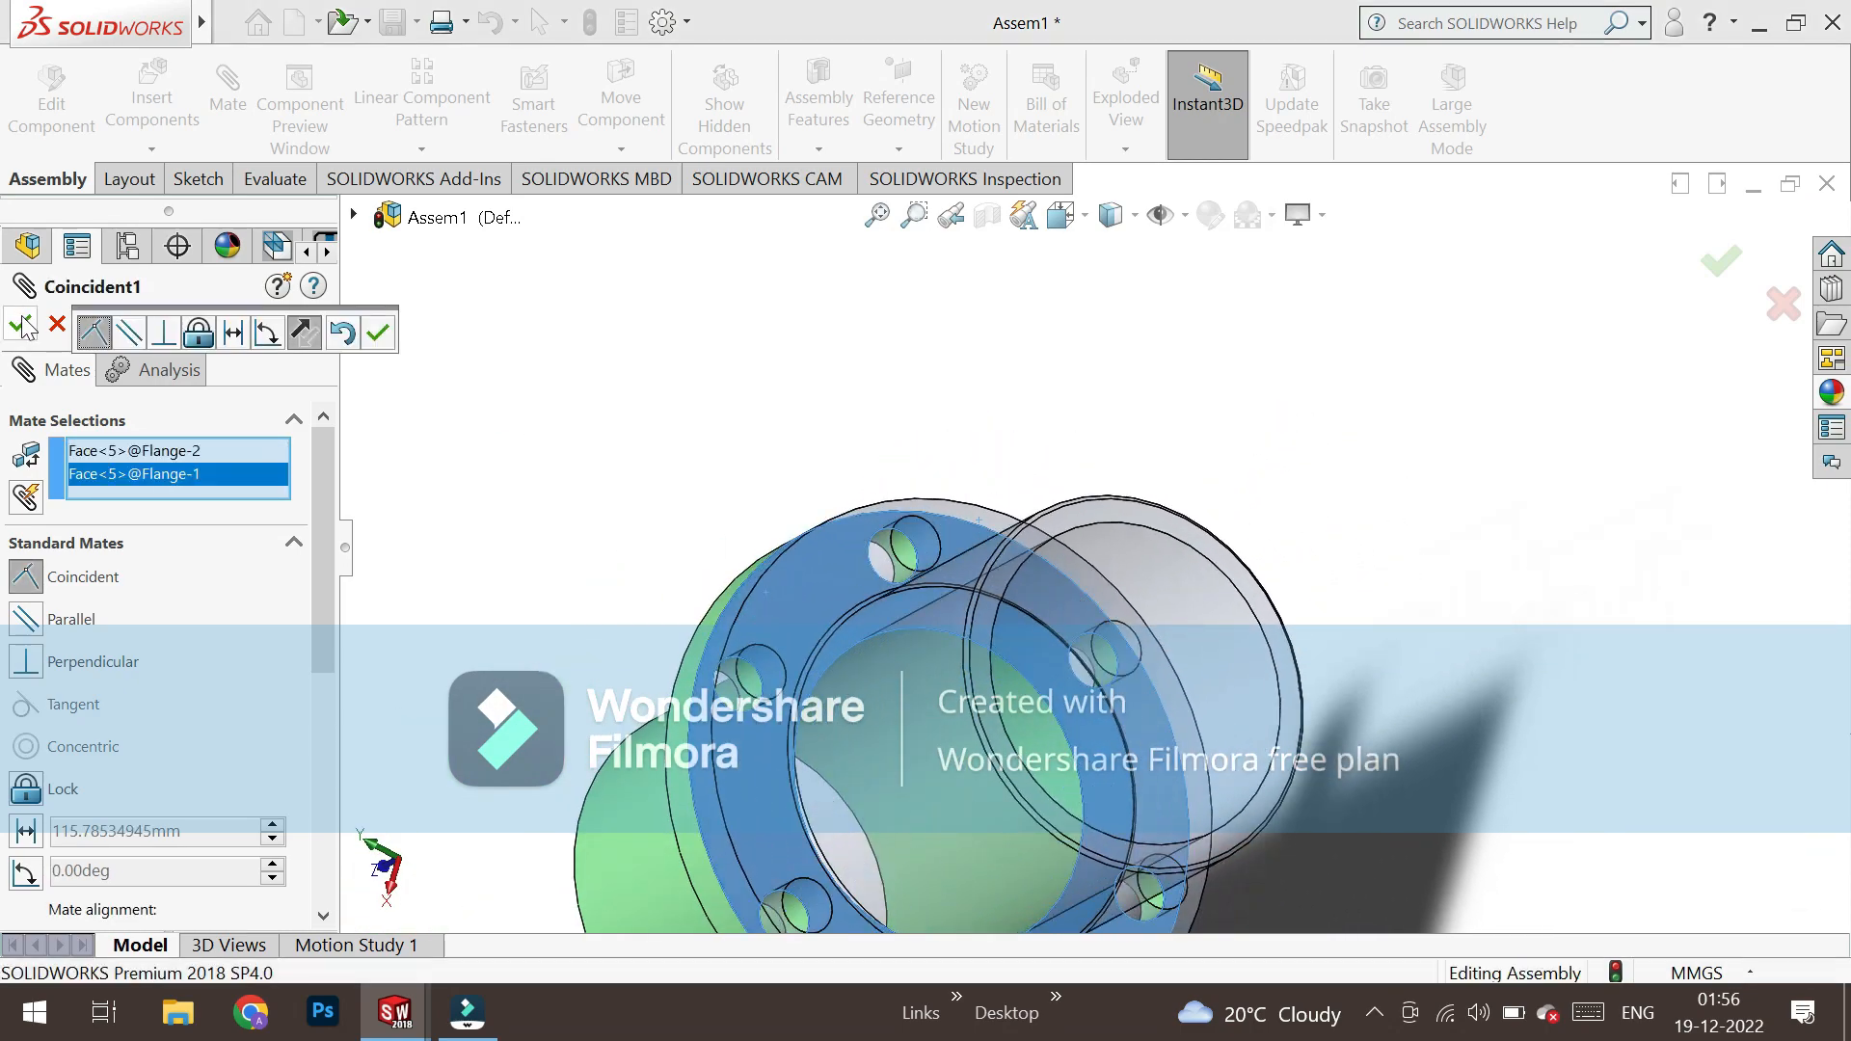
left_click(22, 325)
scroll(1006, 549, "up", 5)
middle_click_drag(964, 613, 1164, 538)
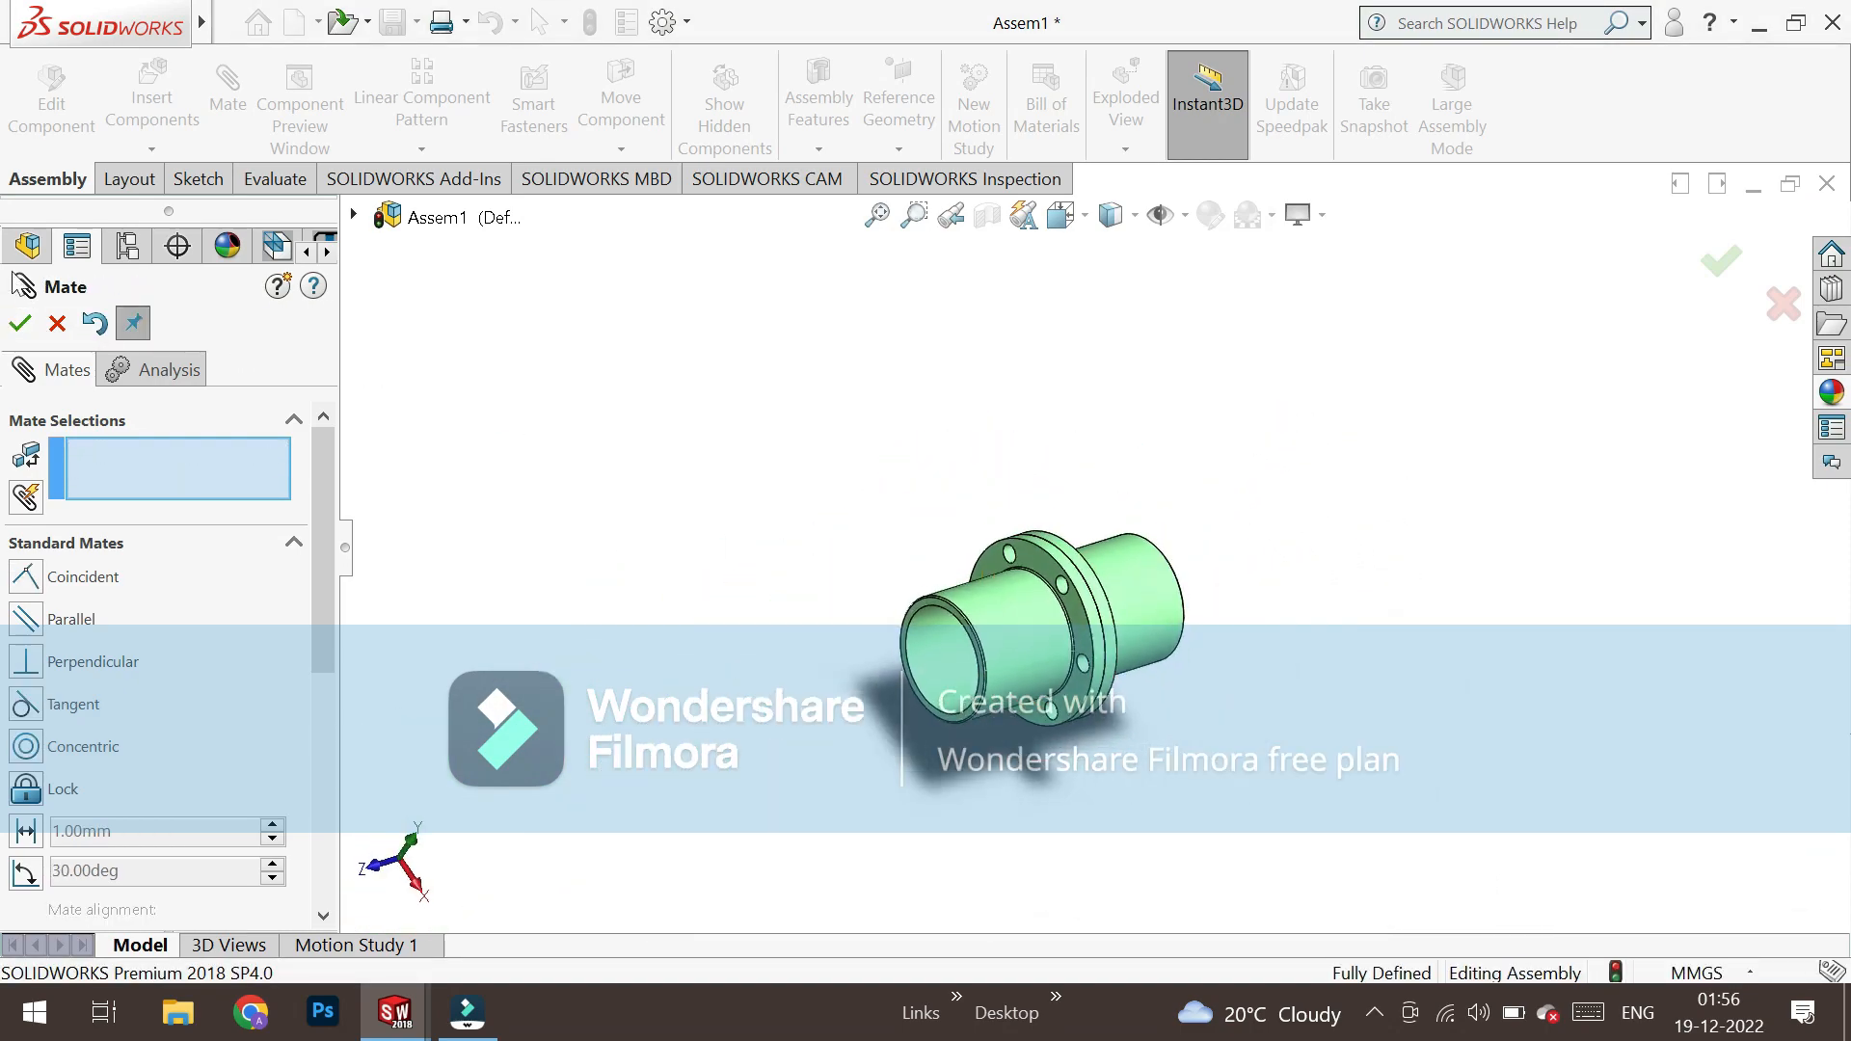
left_click(23, 326)
scroll(1116, 660, "down", 4)
middle_click_drag(1108, 648, 1022, 520)
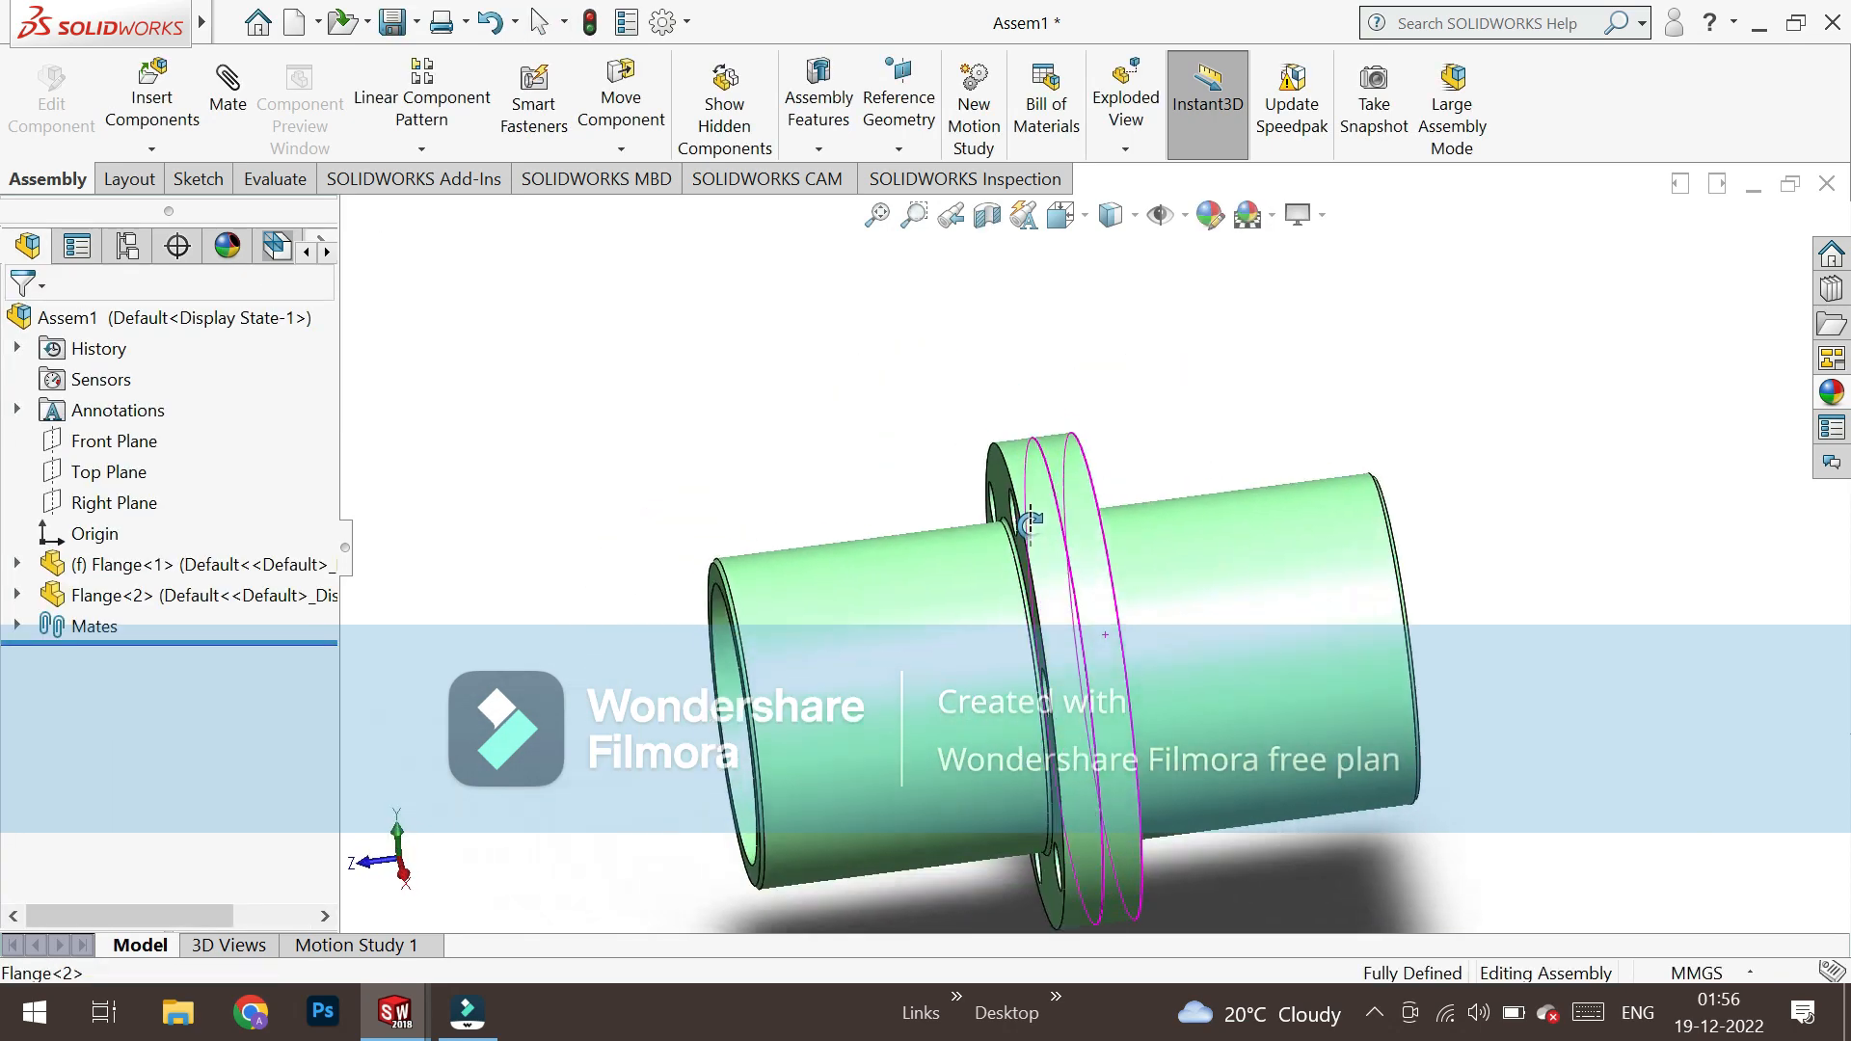